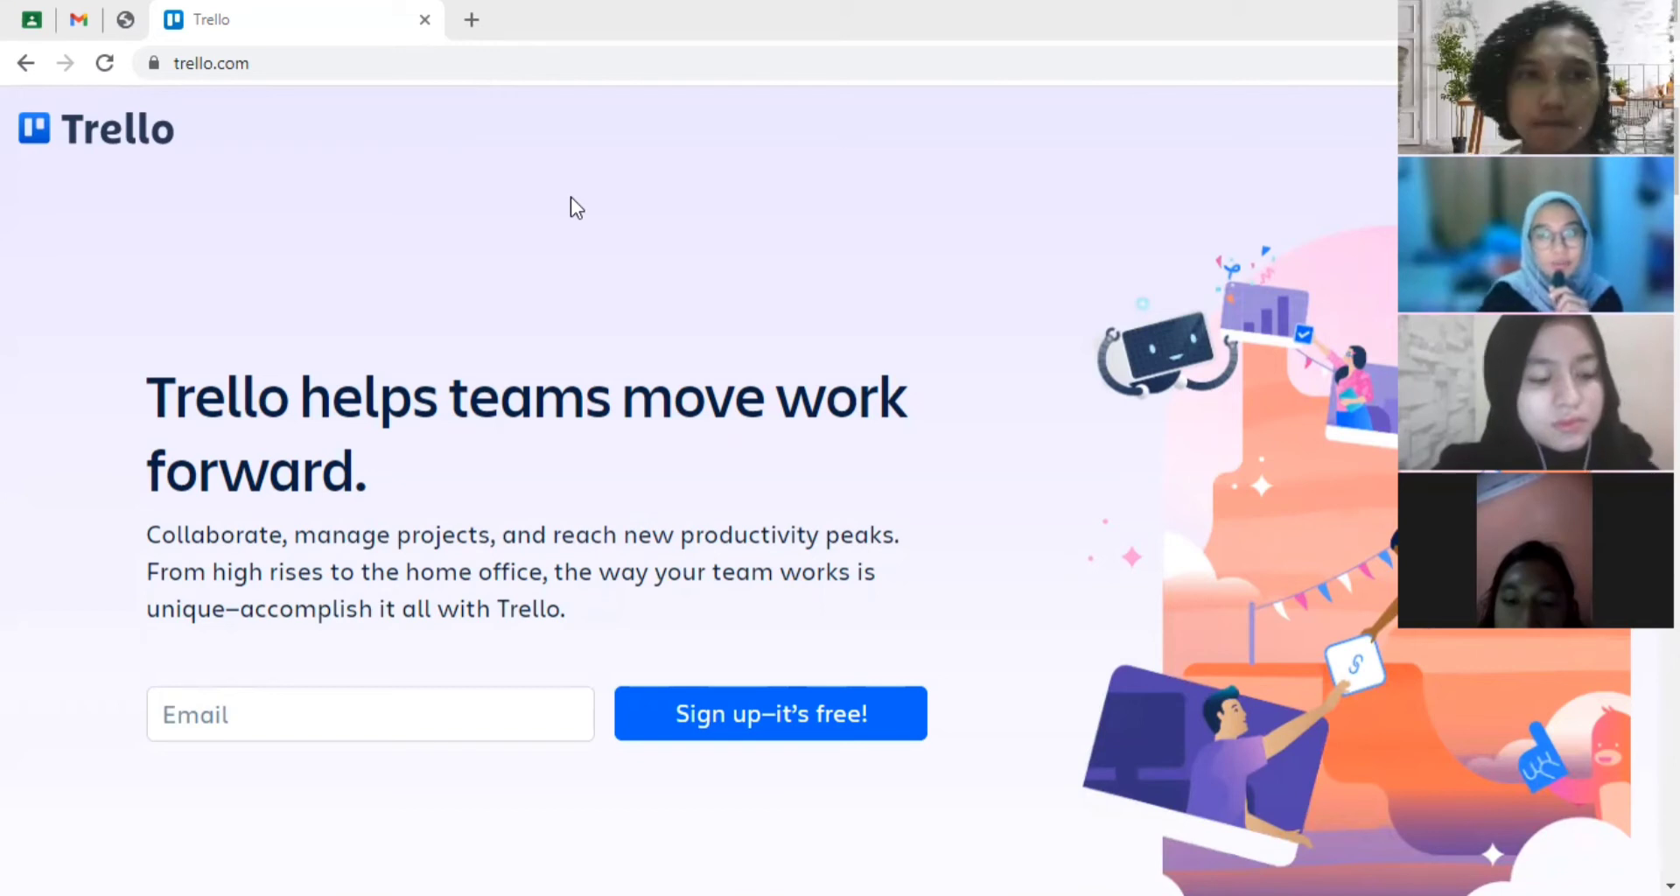
- Search Google for trello, open the trello.com result, and close the duplicate Trello page
{"action": "left_click", "coordinate": [128, 24]}
{"action": "left_click", "coordinate": [663, 533]}
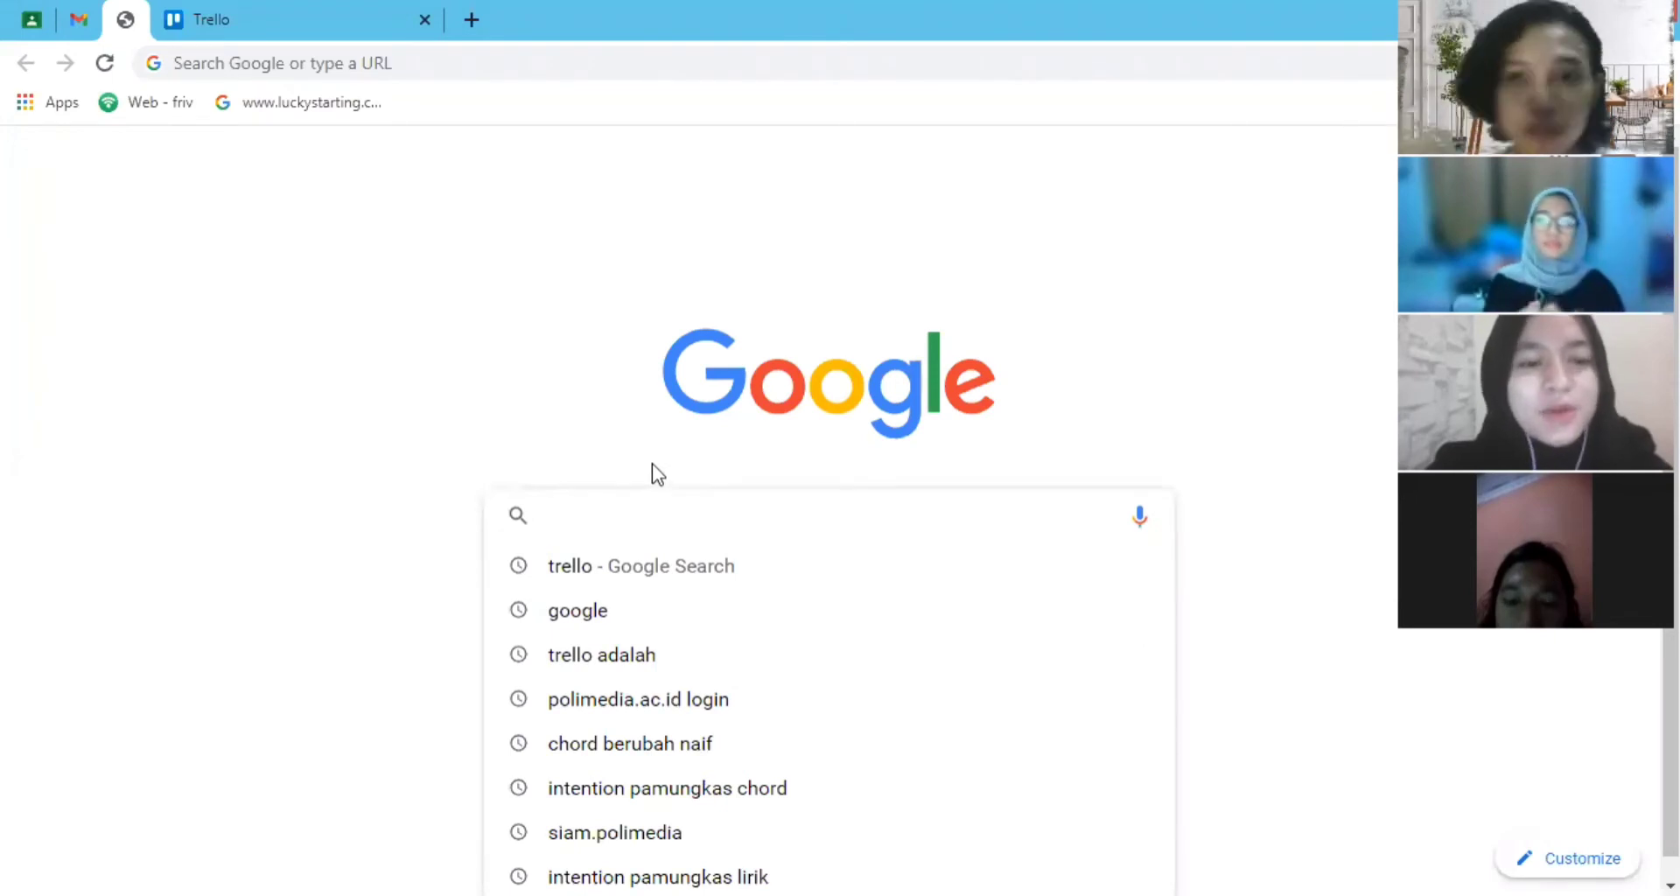
{"action": "left_click", "coordinate": [600, 560]}
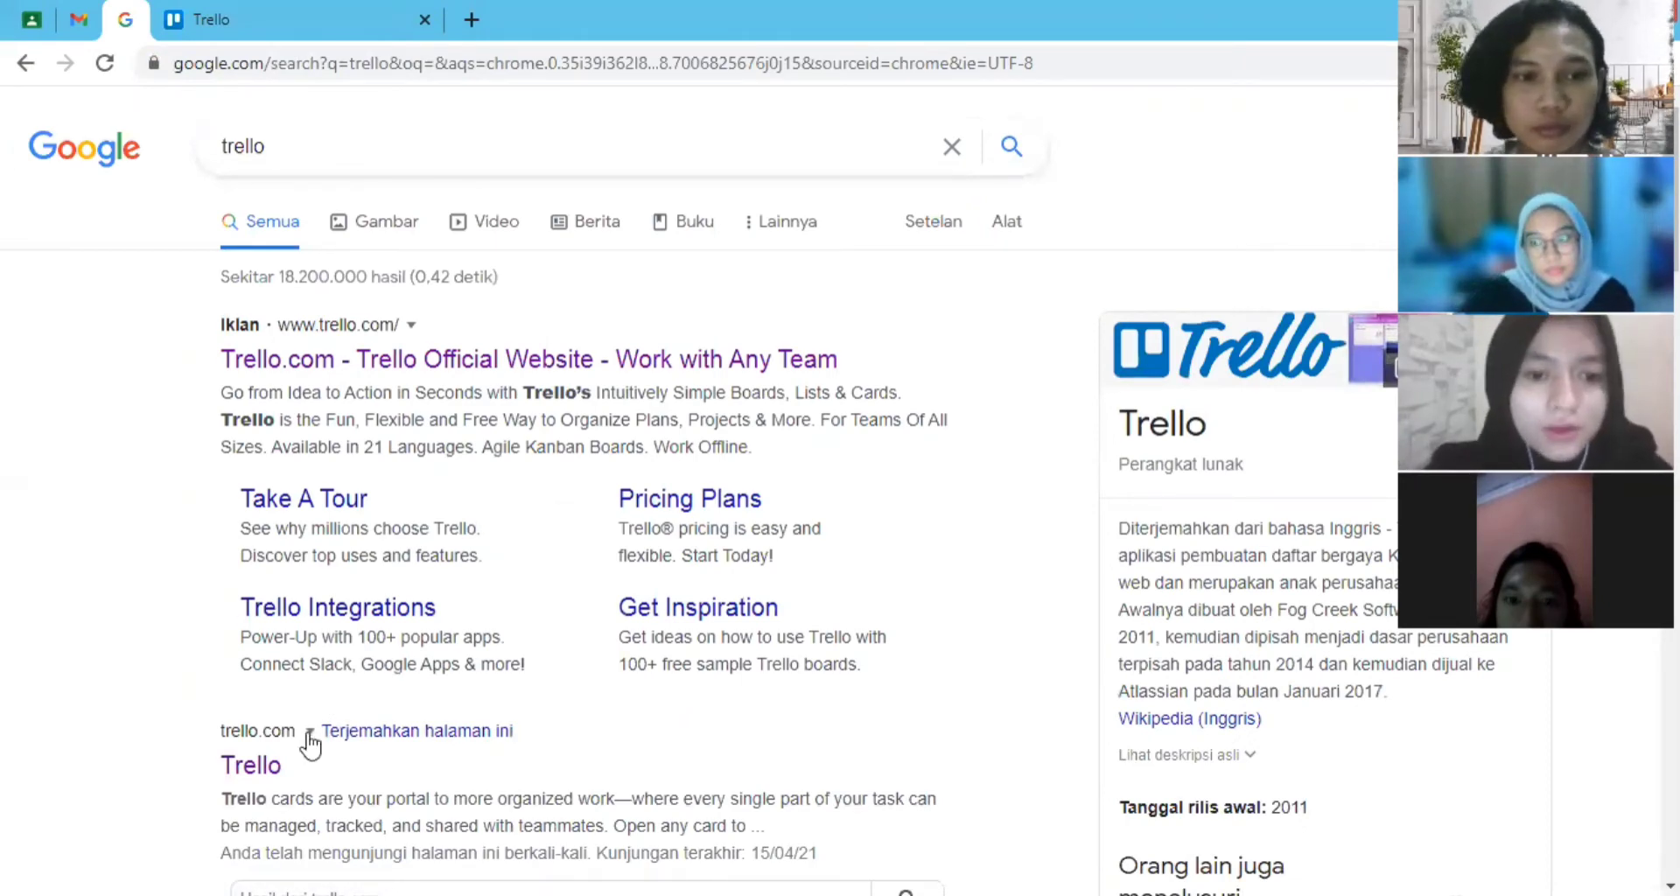
{"action": "scroll", "coordinate": [311, 744], "scroll_direction": "down", "scroll_amount": 1}
{"action": "left_click", "coordinate": [263, 649]}
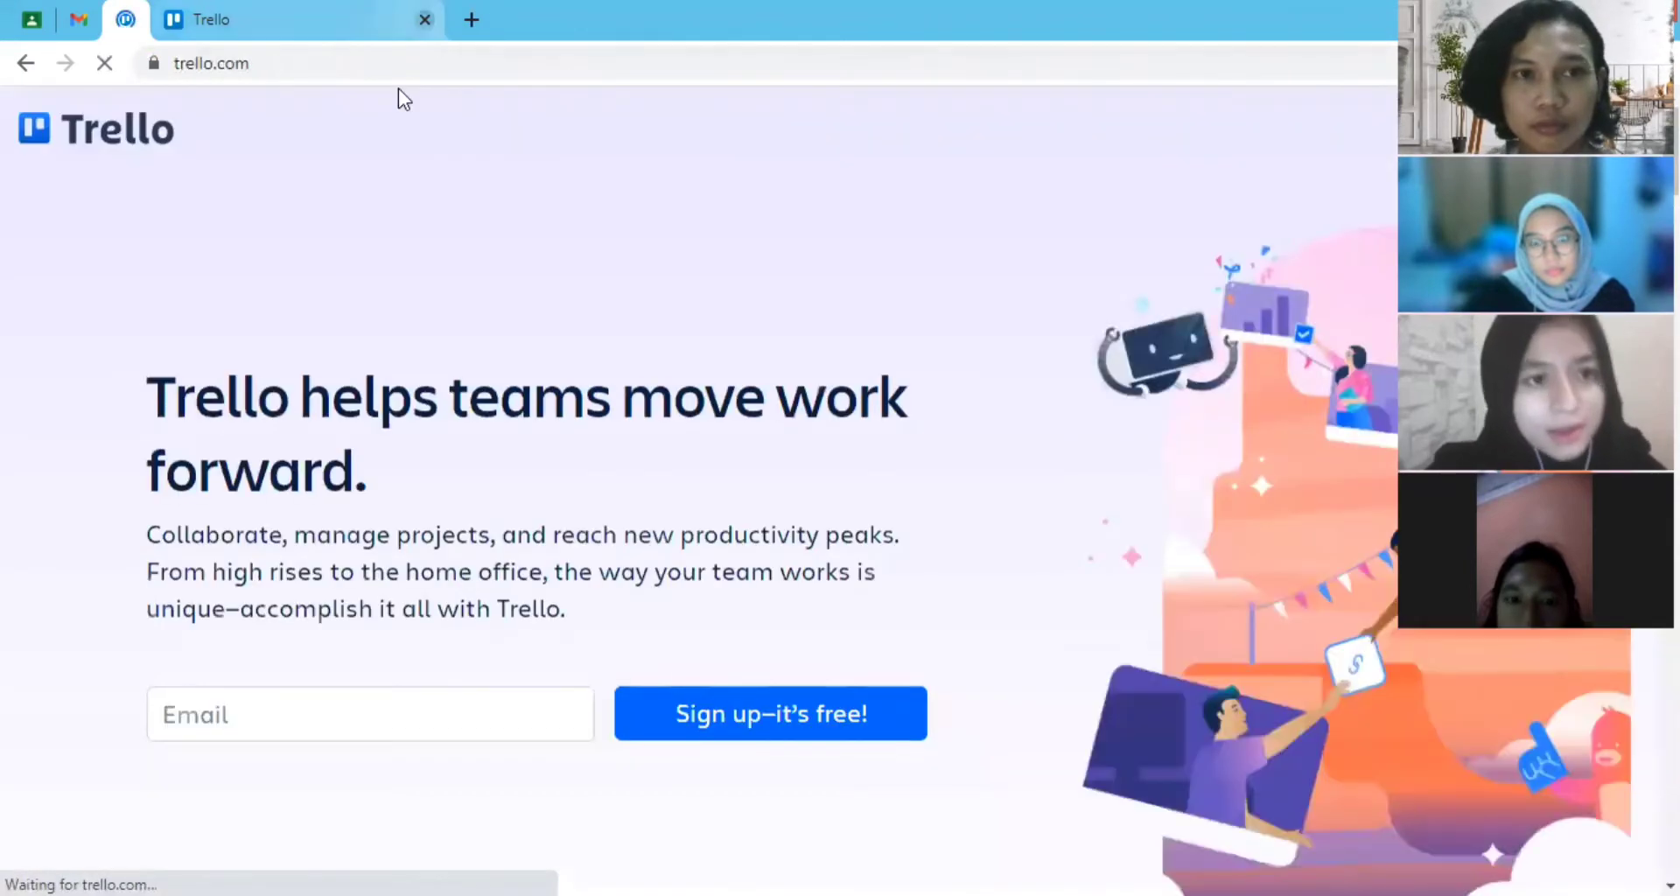
{"action": "left_click", "coordinate": [424, 19]}
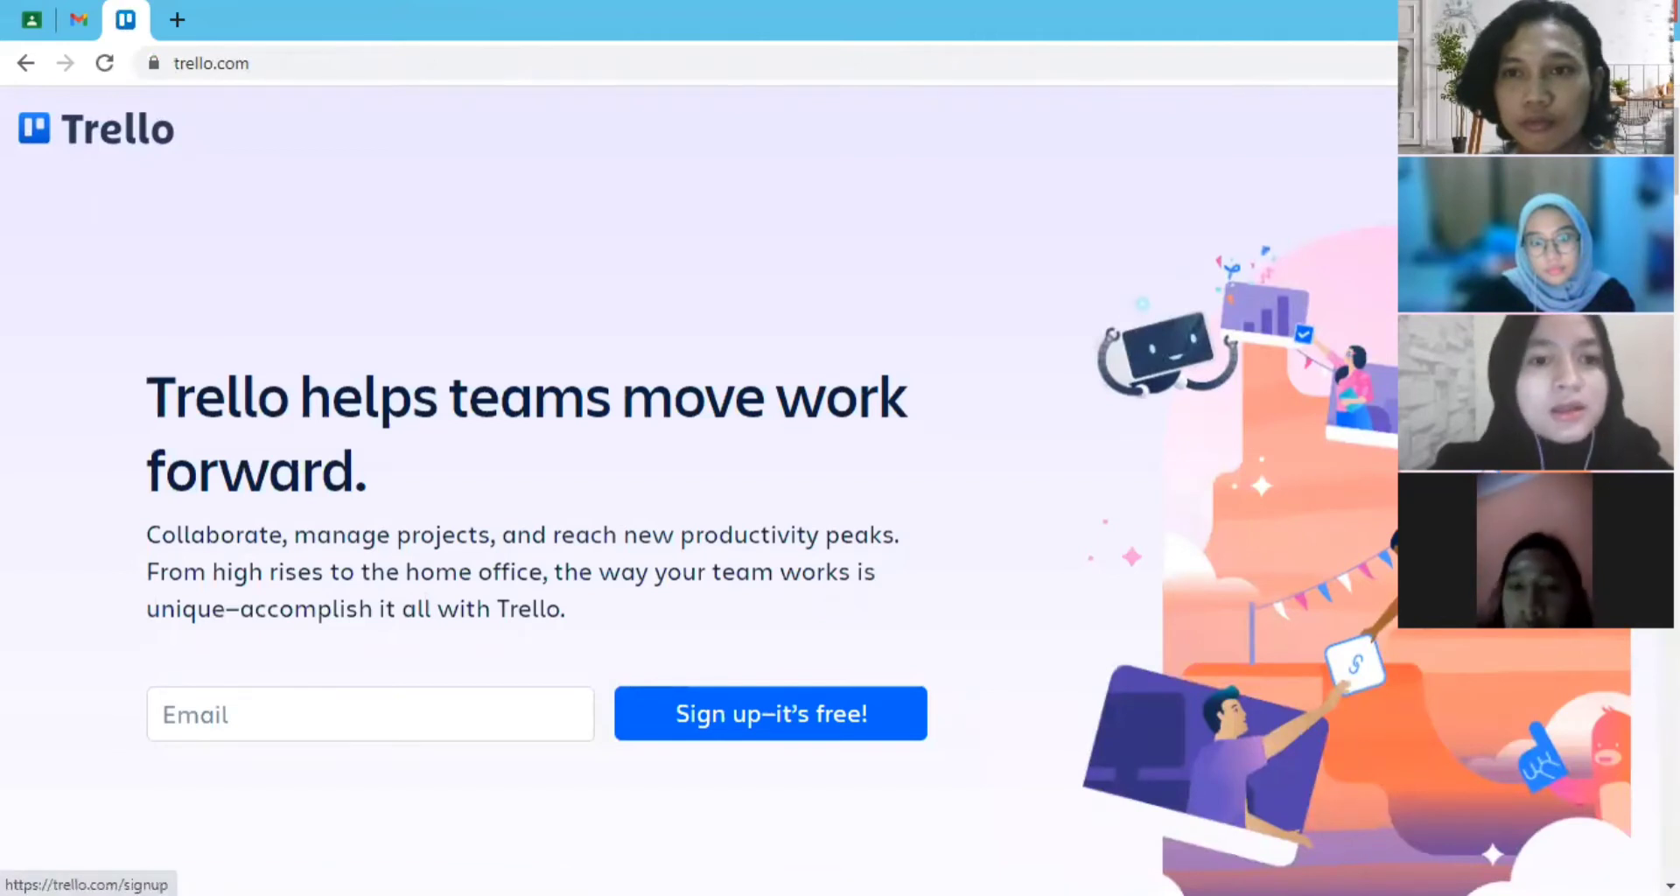
- Start a Trello sign-up with Google using the first listed account, and choose the same account for atlassian.com
{"action": "left_click", "coordinate": [1600, 129]}
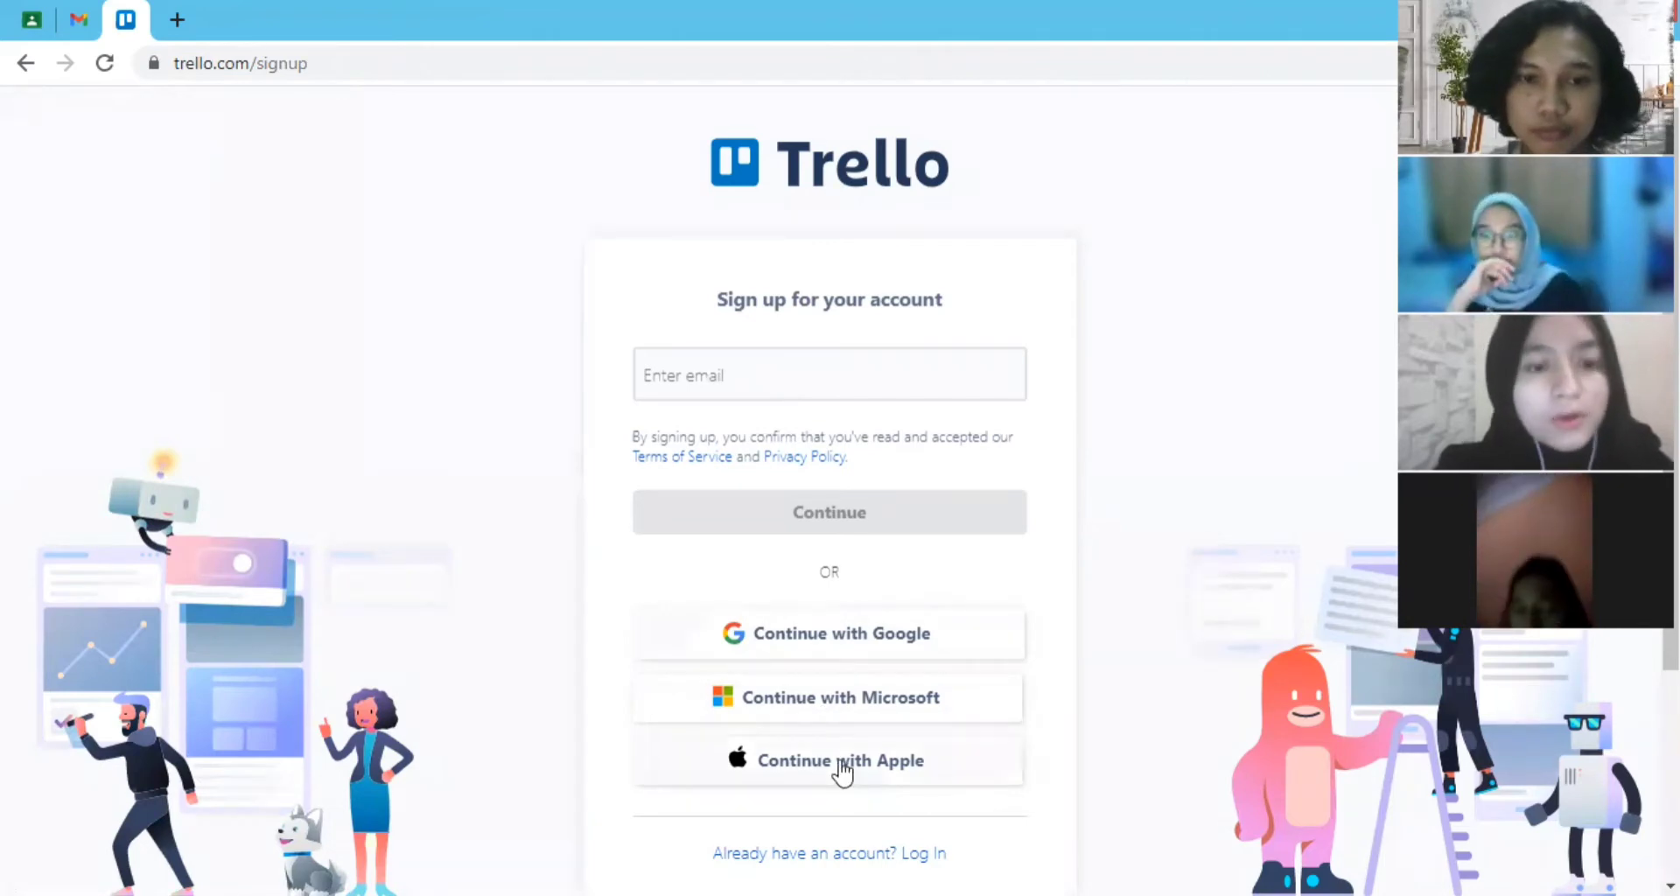
{"action": "left_click", "coordinate": [825, 648]}
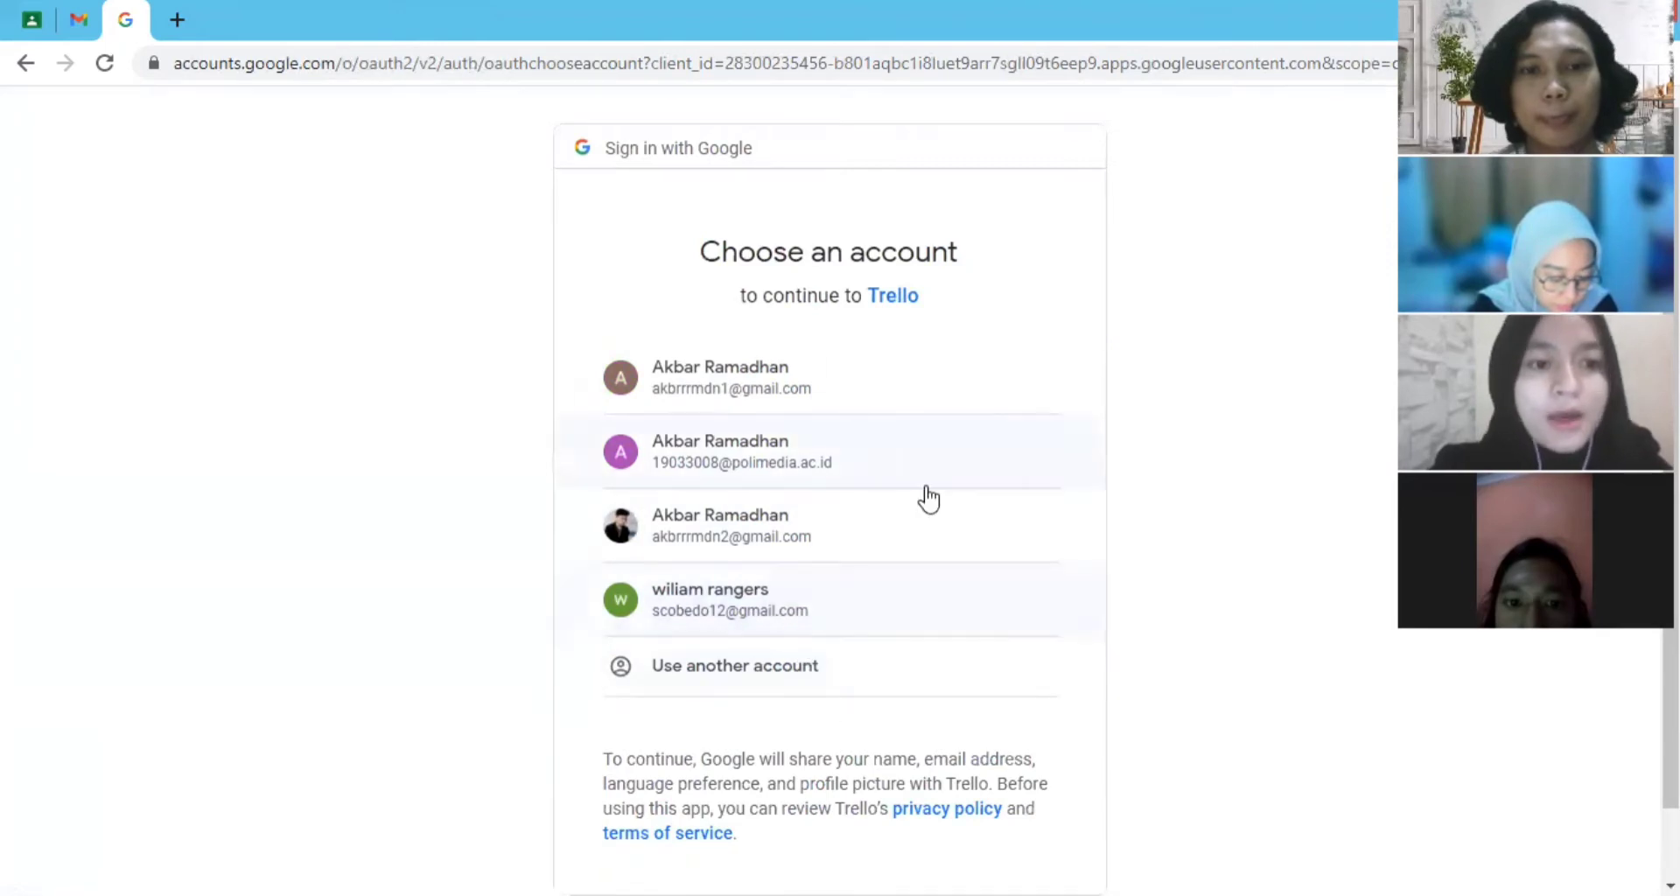
{"action": "left_click", "coordinate": [817, 375]}
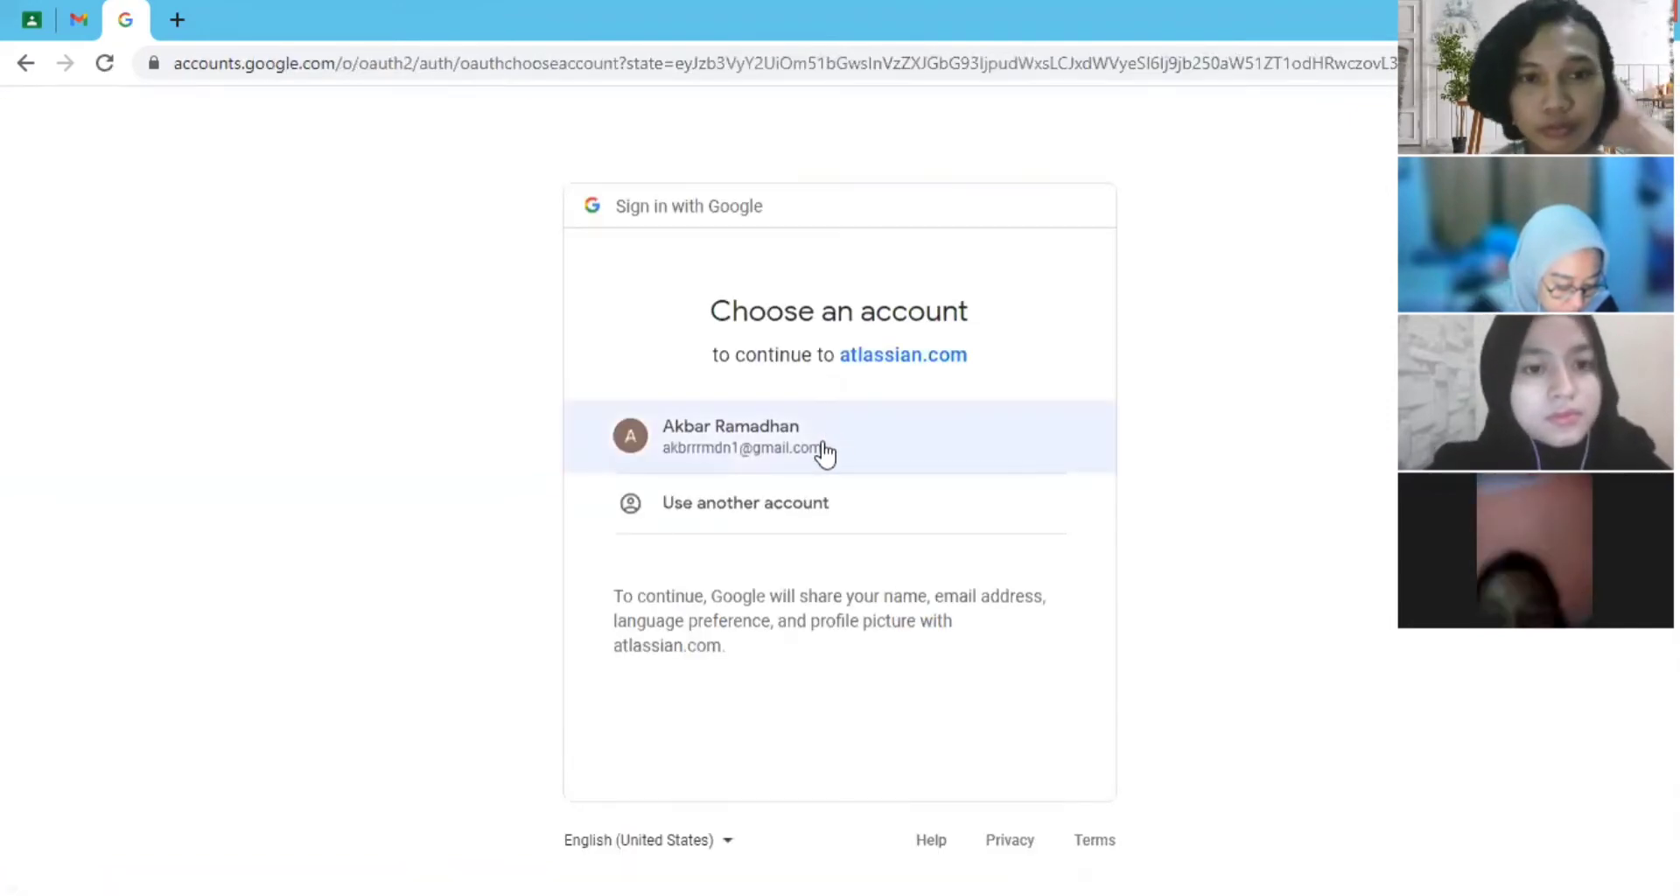
{"action": "left_click", "coordinate": [825, 453]}
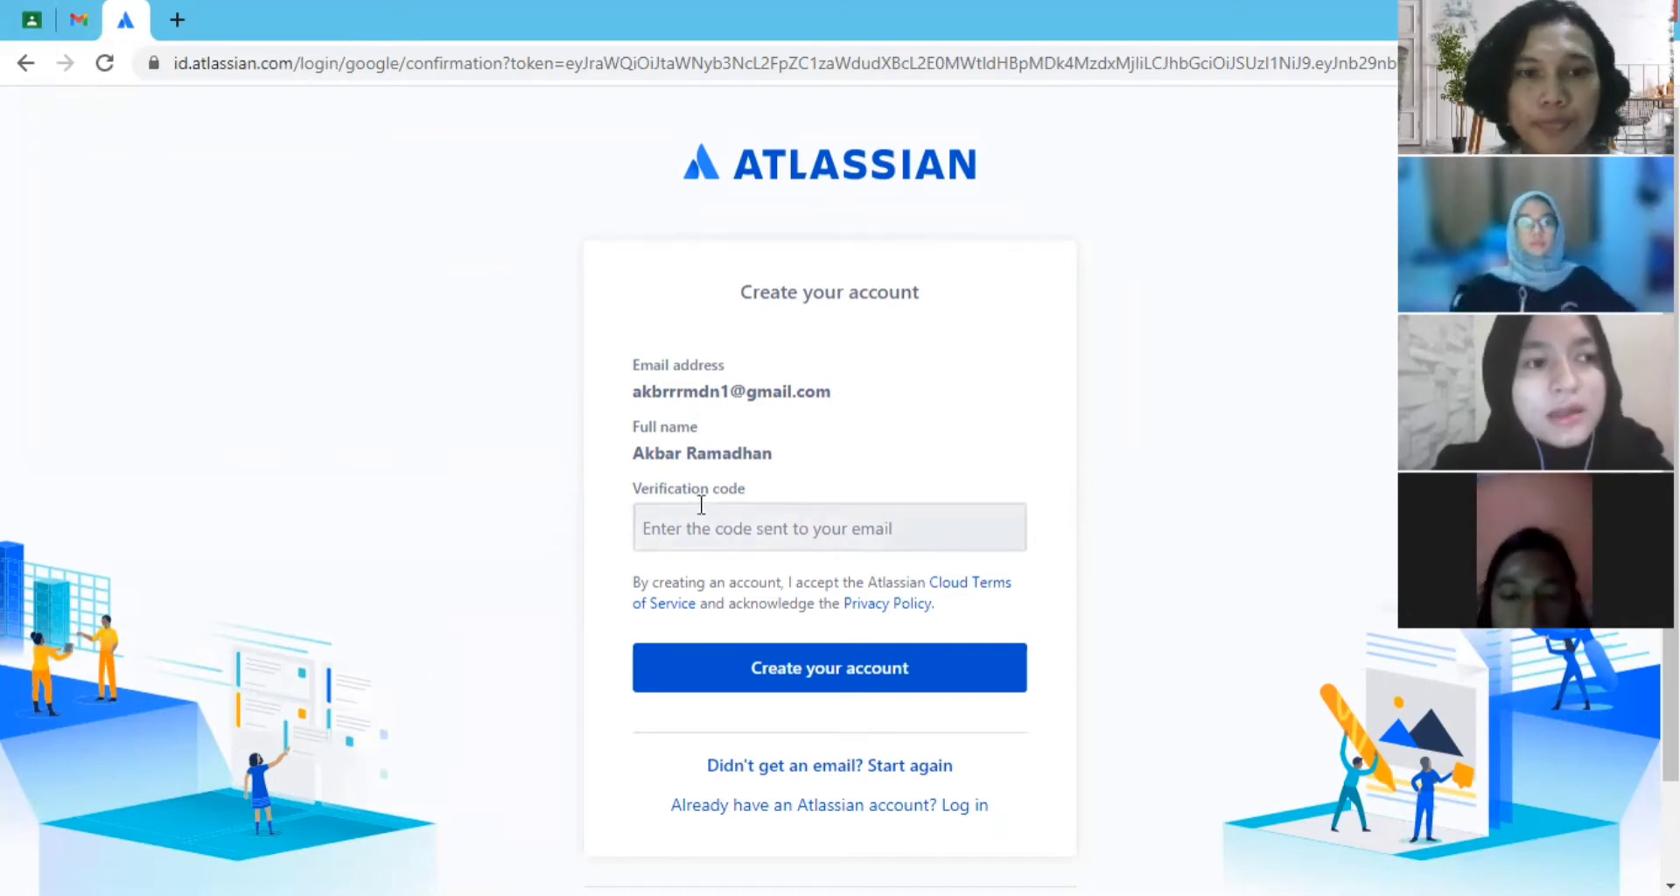
- Switch to Gmail, open the Atlassian email verification message, and copy its verification code
{"action": "left_click", "coordinate": [70, 21]}
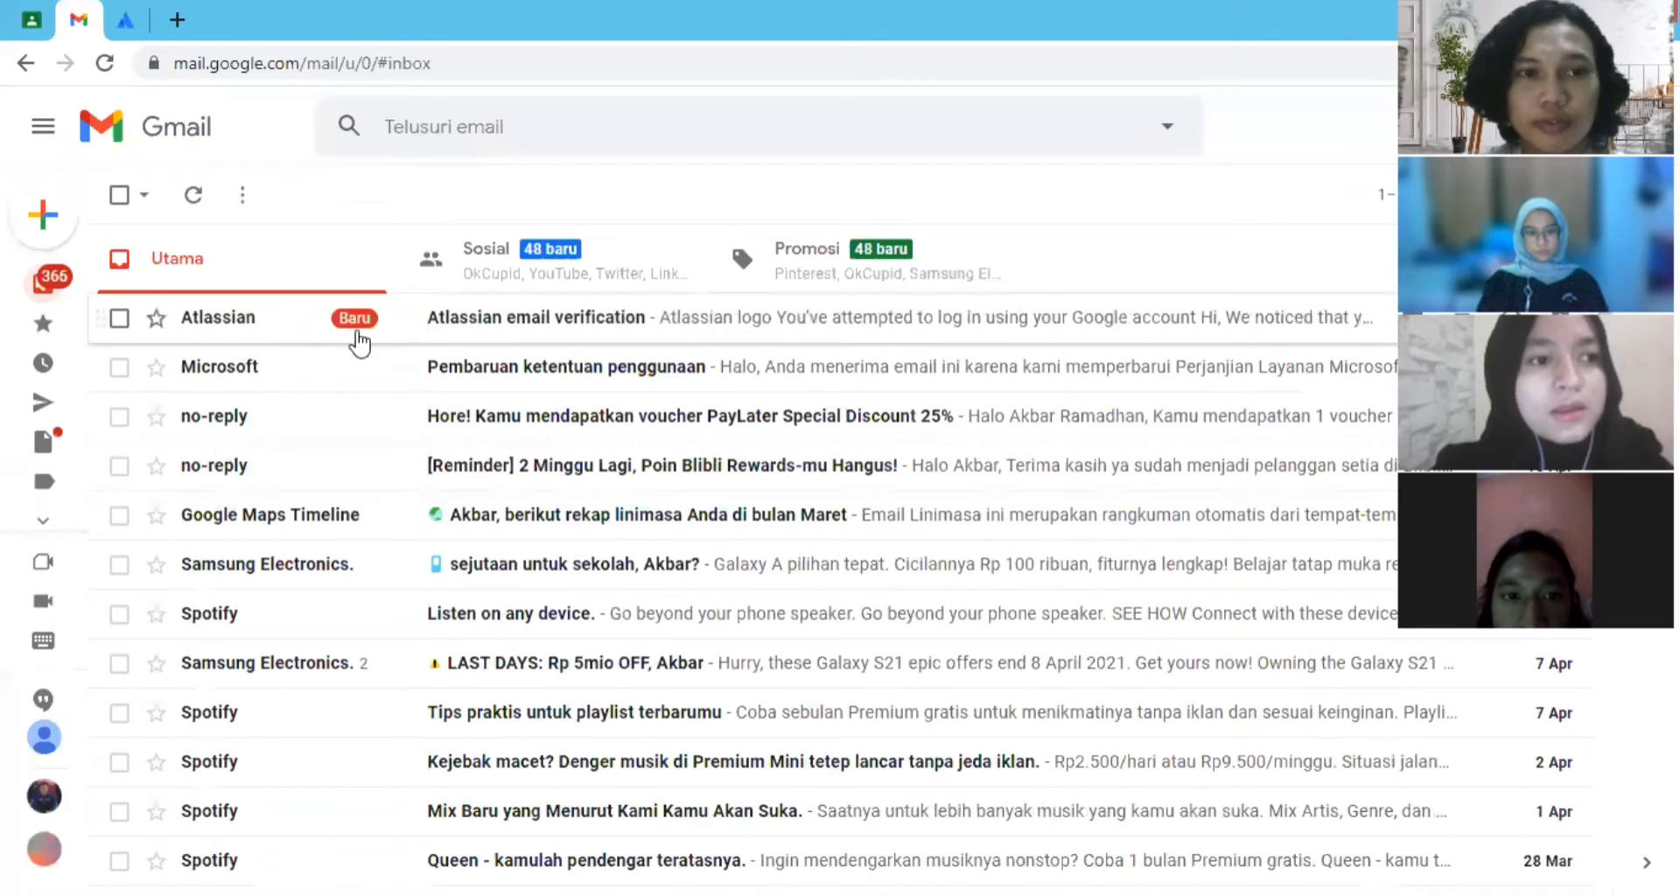
{"action": "left_click", "coordinate": [354, 337]}
{"action": "scroll", "coordinate": [799, 631], "scroll_direction": "down", "scroll_amount": 2}
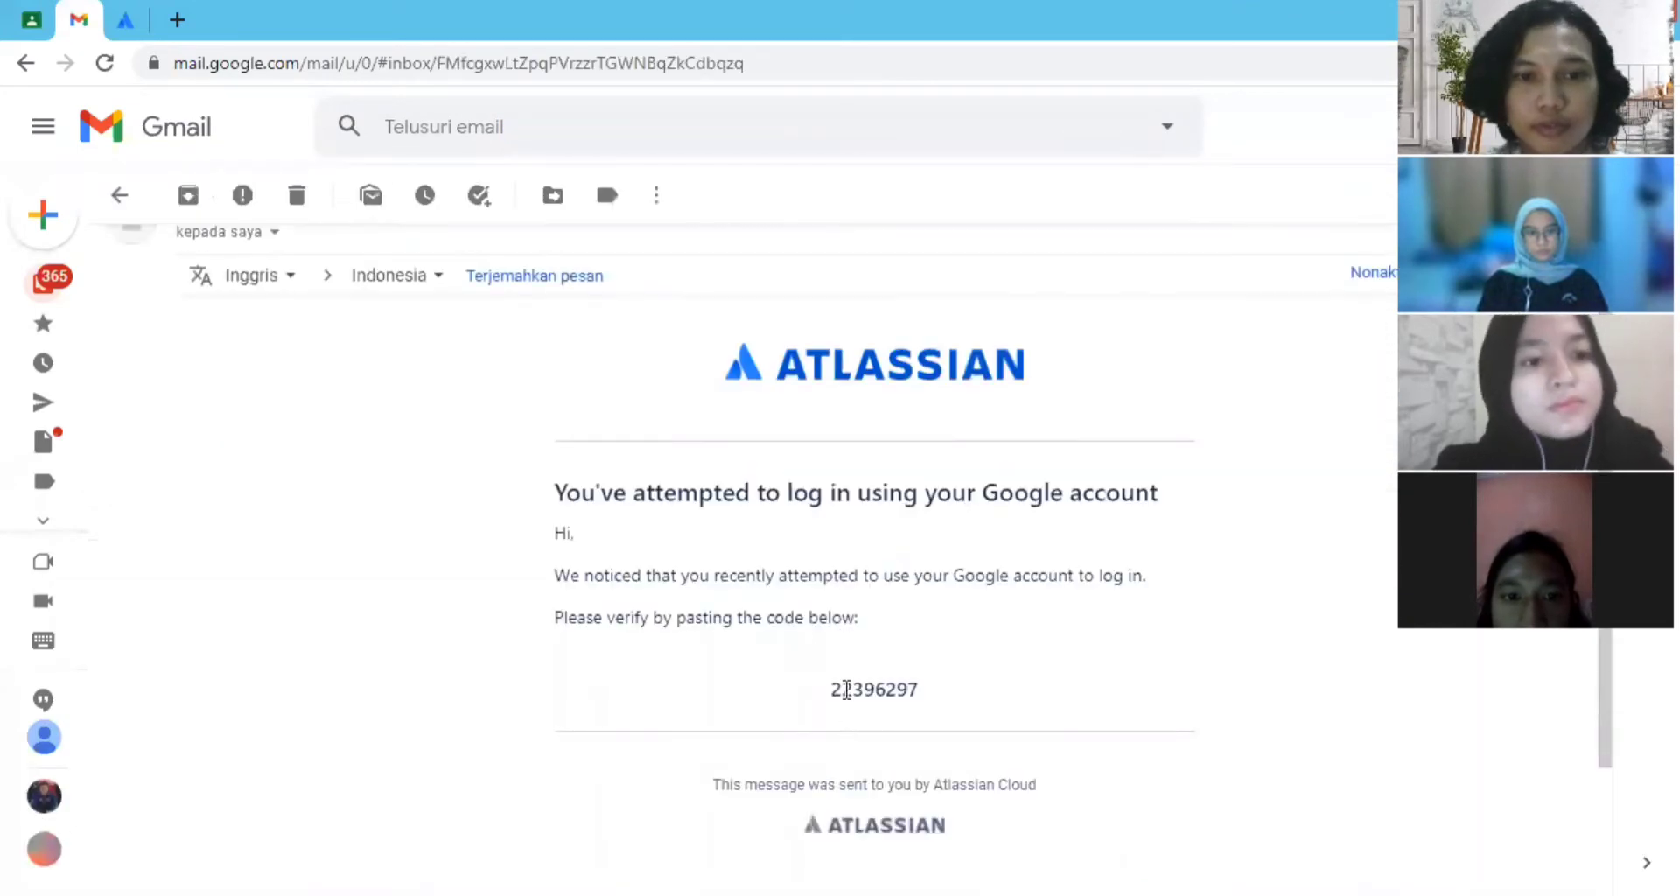
{"action": "double_click", "coordinate": [906, 691]}
{"action": "left_click", "coordinate": [906, 694]}
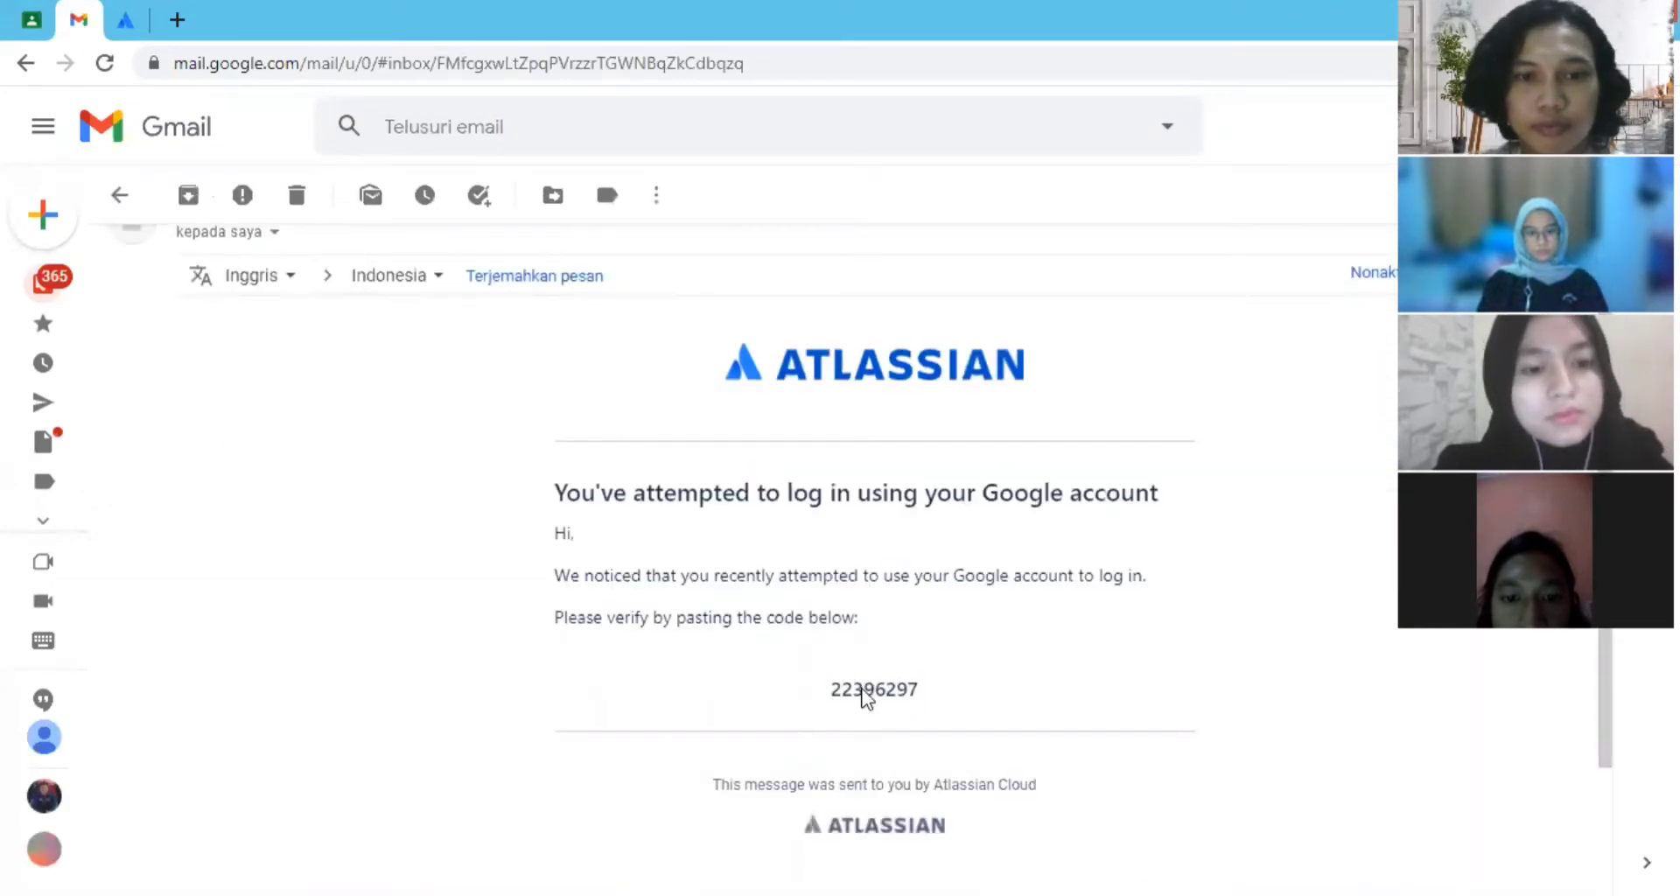
{"action": "left_click_drag", "start_coordinate": [834, 690], "coordinate": [923, 696]}
{"action": "key", "text": "ctrl+c"}
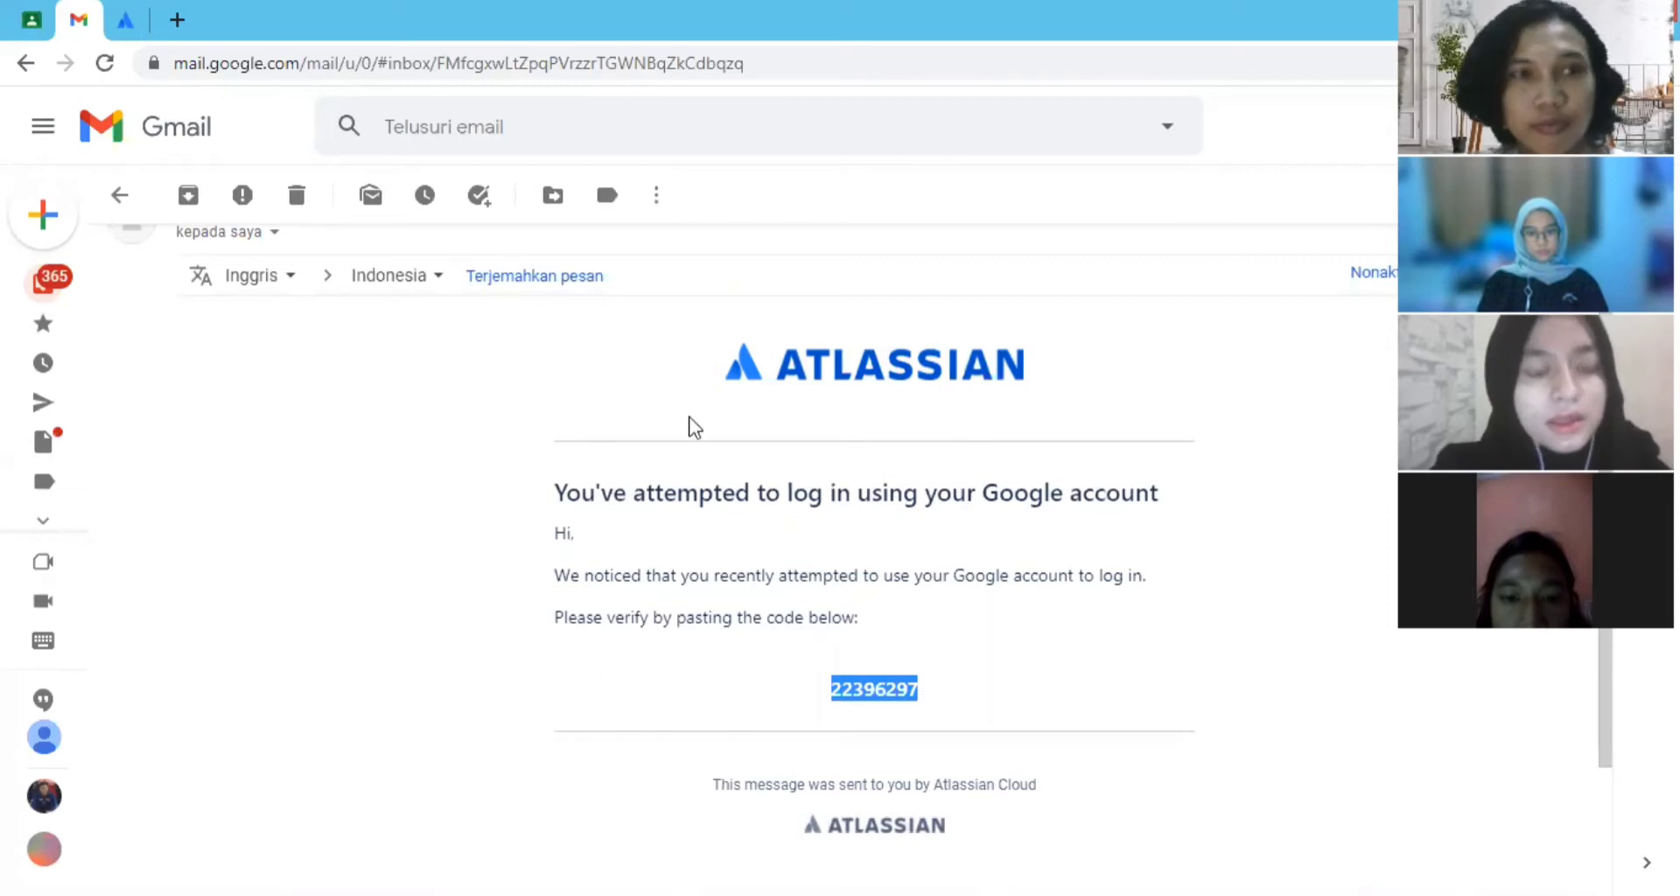
- Paste the verification code into the Atlassian sign-up form and create the account
{"action": "left_click", "coordinate": [127, 23]}
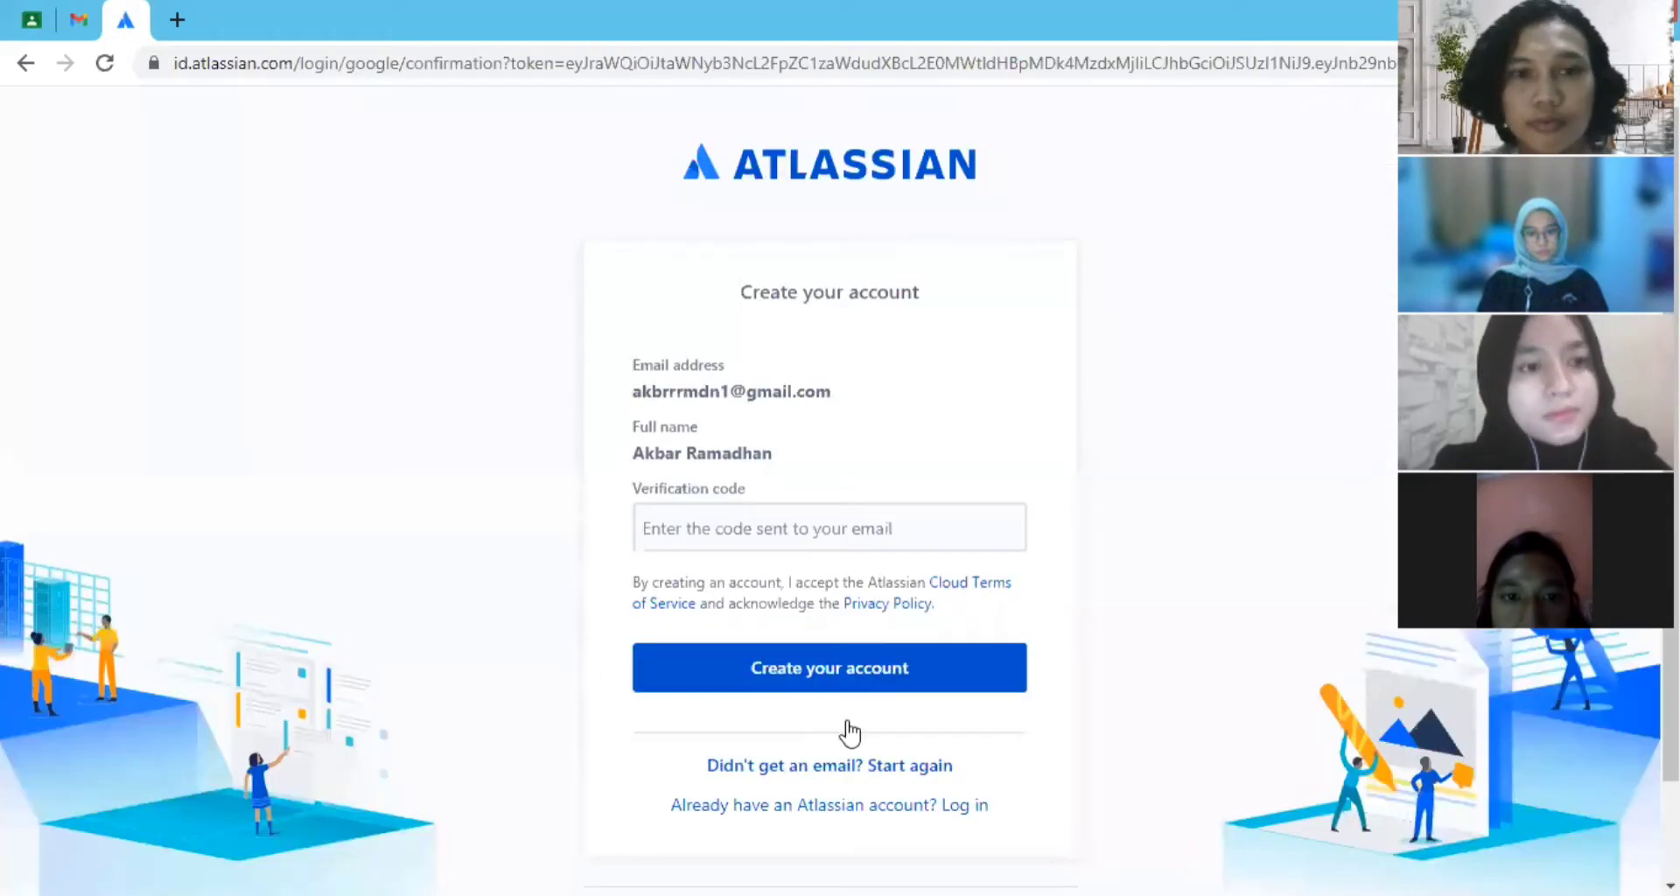
{"action": "left_click", "coordinate": [779, 535]}
{"action": "key", "text": "ctrl+v"}
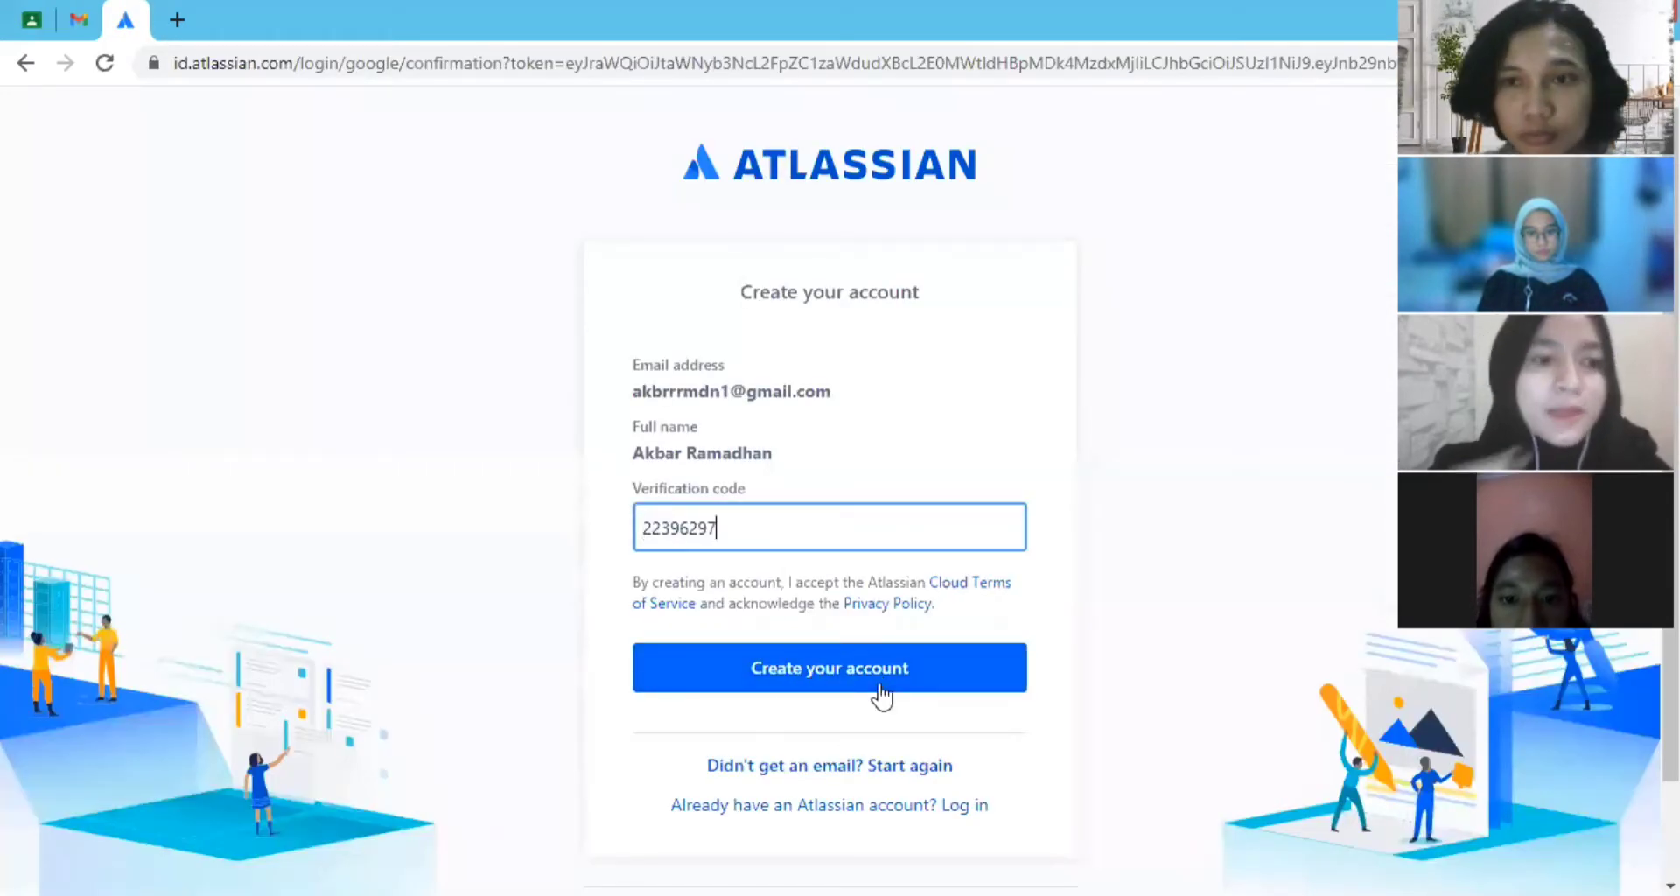
{"action": "left_click", "coordinate": [879, 652]}
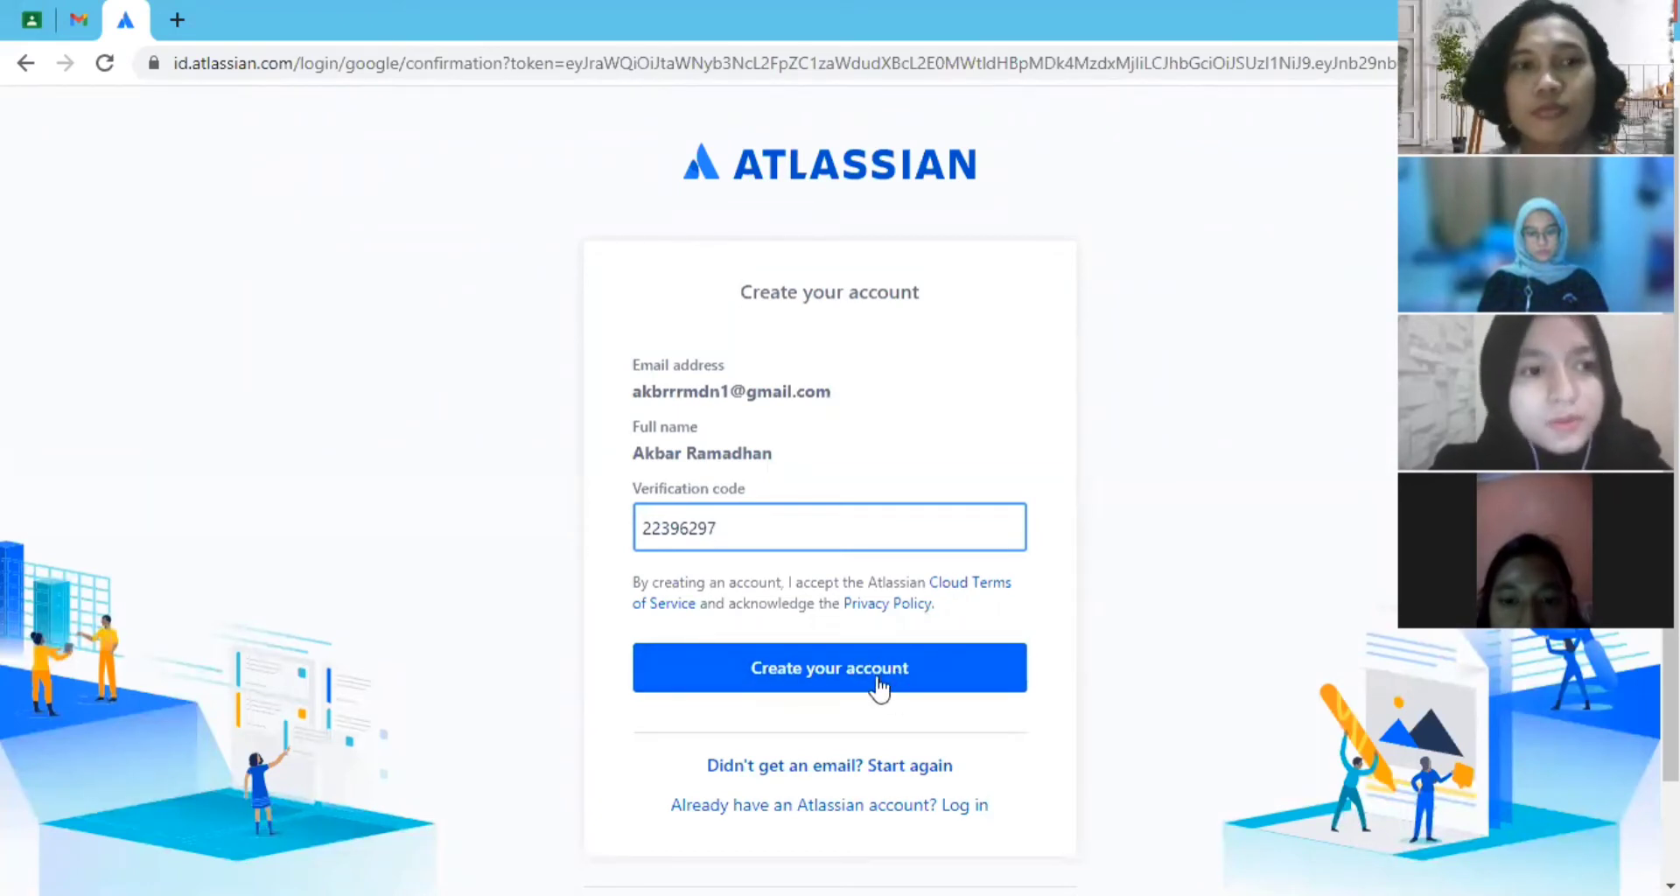
{"action": "left_click", "coordinate": [879, 688]}
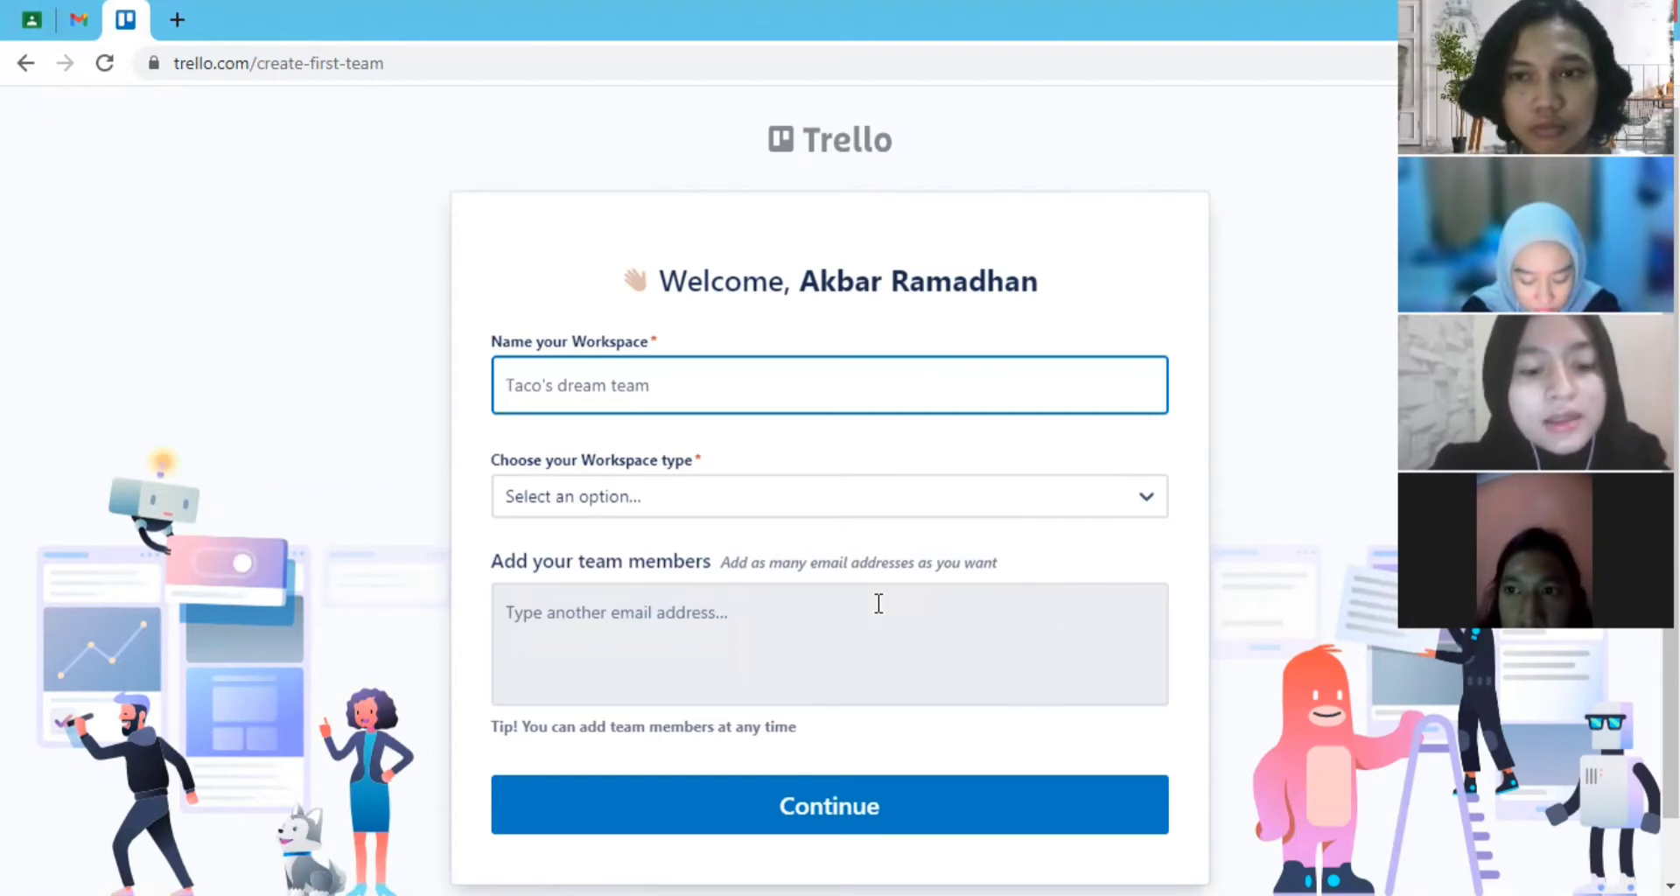
- Name the workspace Daun Muda and set its type to Small Business
{"action": "type", "text": "Daun Muda"}
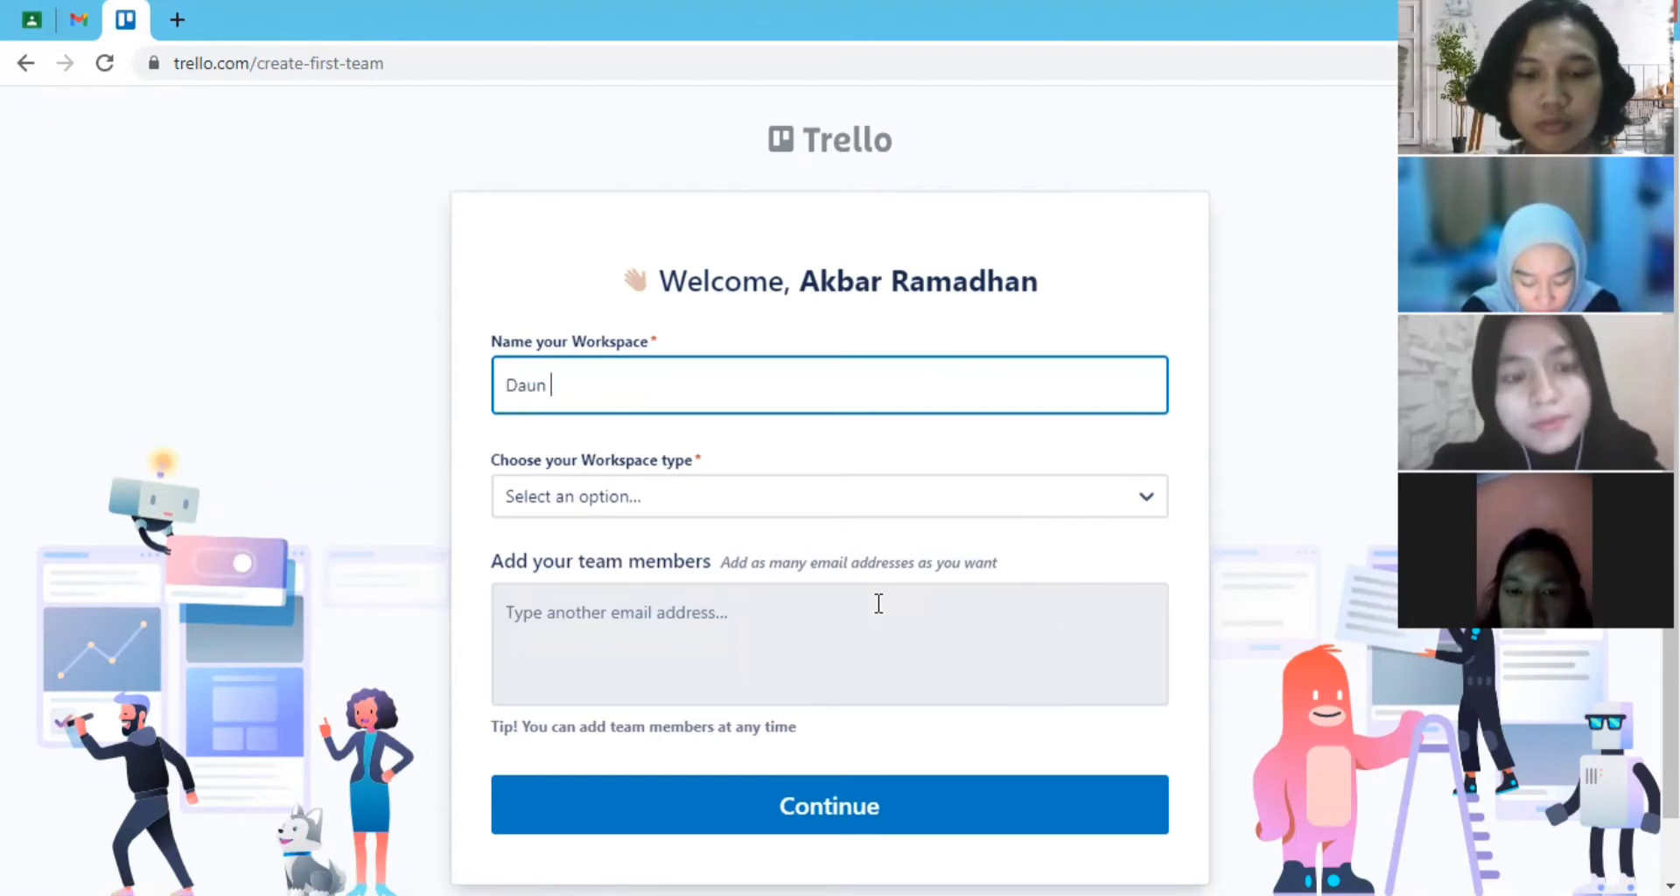
{"action": "left_click", "coordinate": [693, 508]}
{"action": "left_click", "coordinate": [401, 504]}
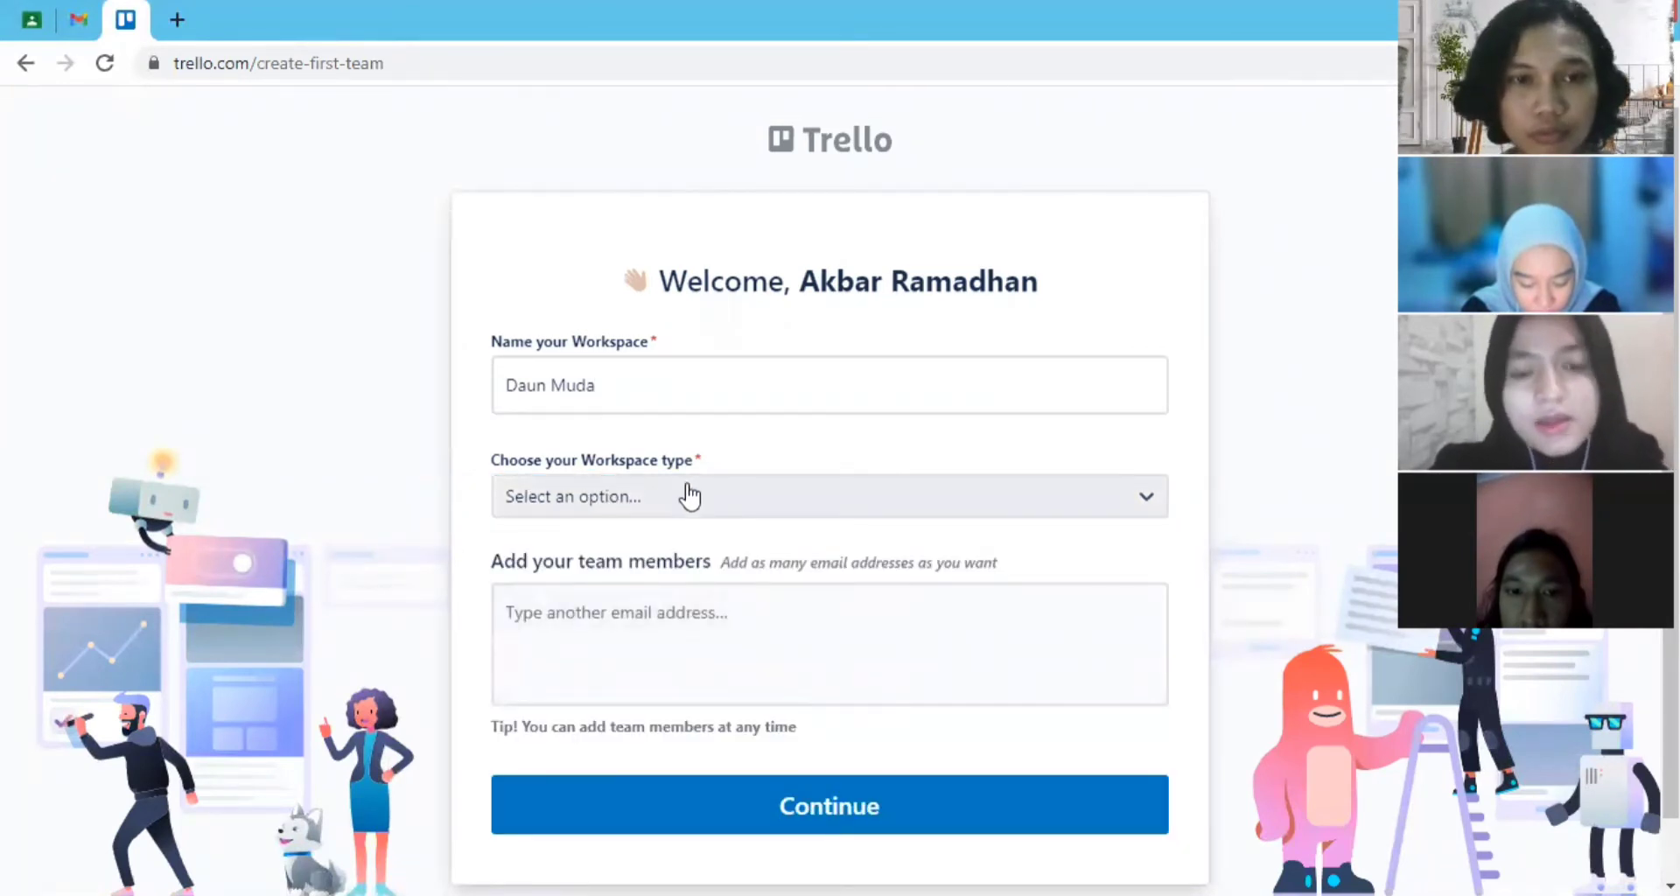
{"action": "scroll", "coordinate": [686, 491], "scroll_direction": "down", "scroll_amount": 1}
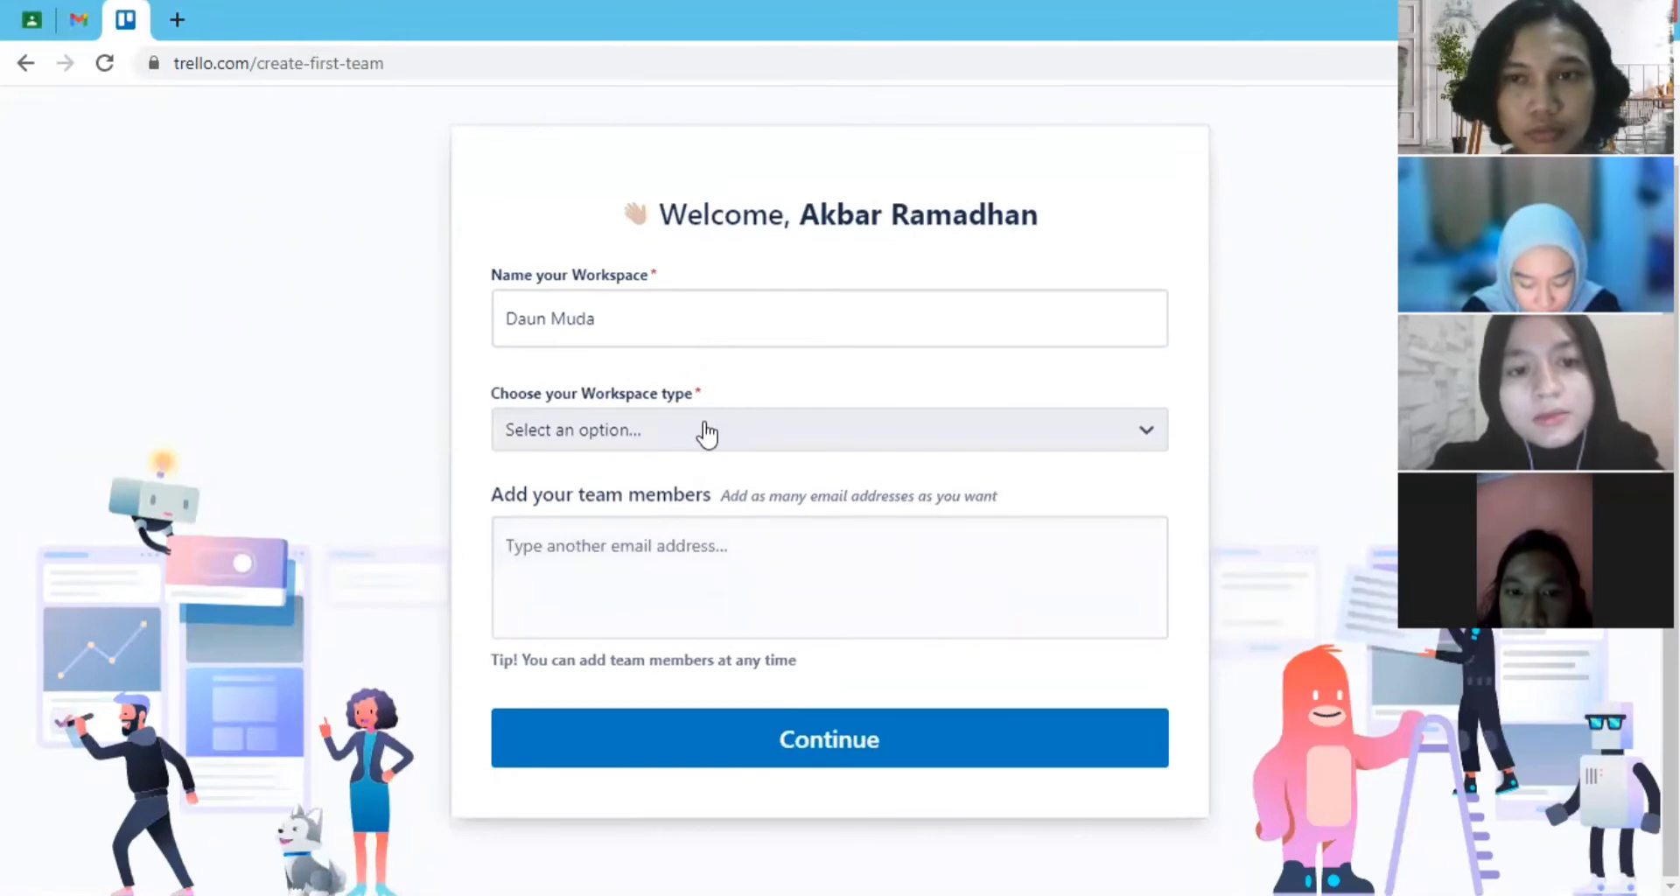
{"action": "left_click", "coordinate": [706, 433]}
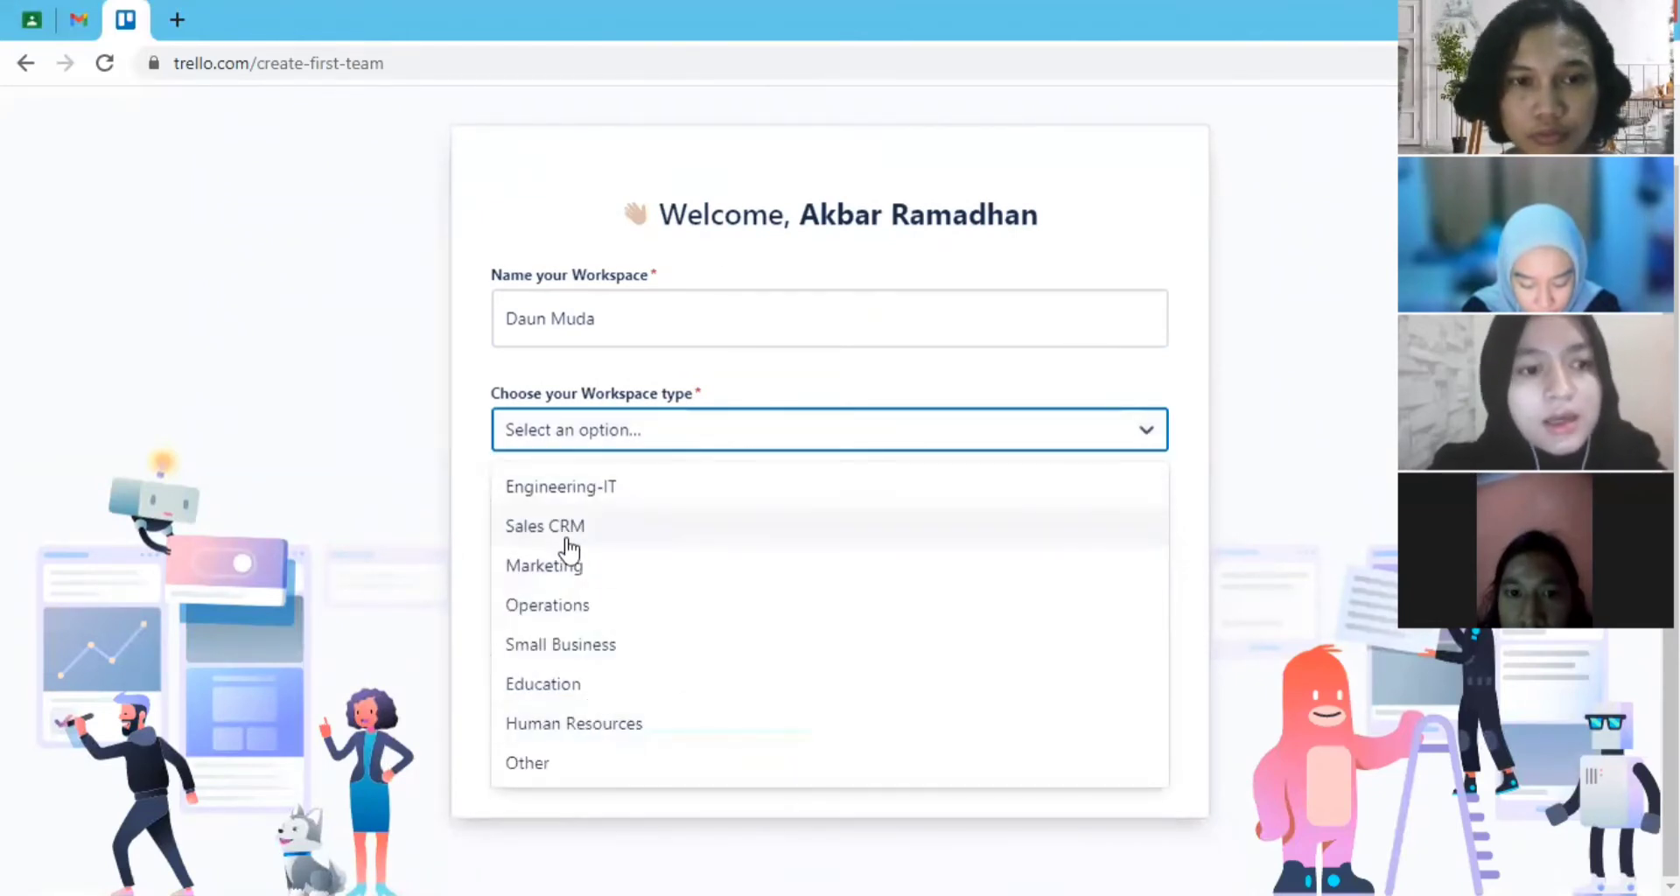
{"action": "left_click", "coordinate": [618, 648]}
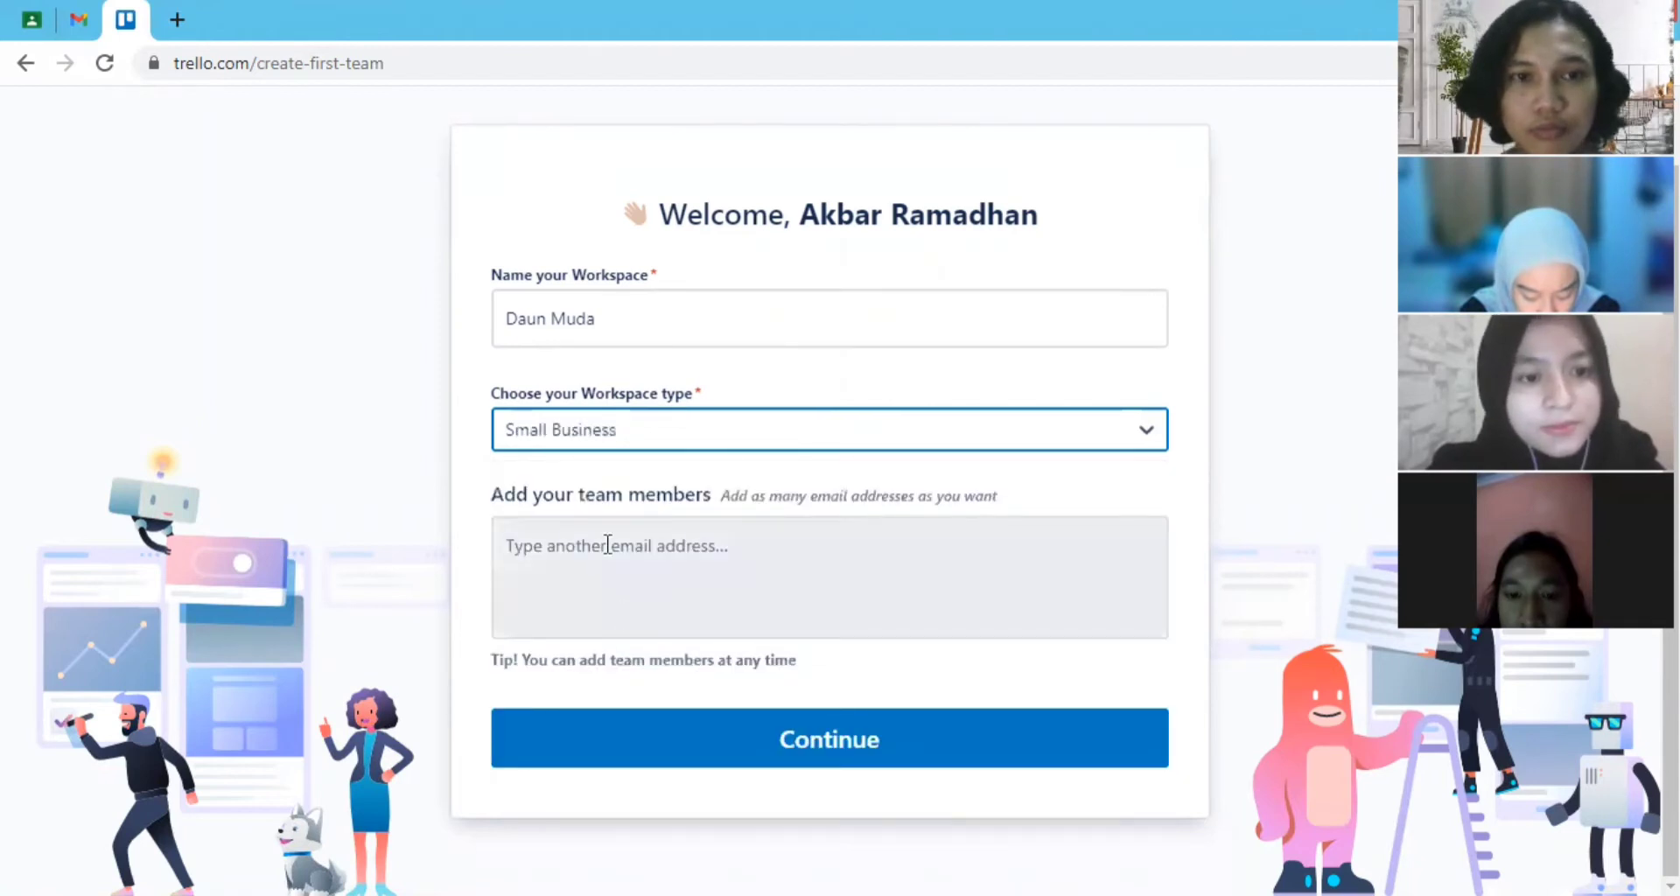
- Look up the first team member by username and add the matching person to the workspace
{"action": "left_click", "coordinate": [761, 596]}
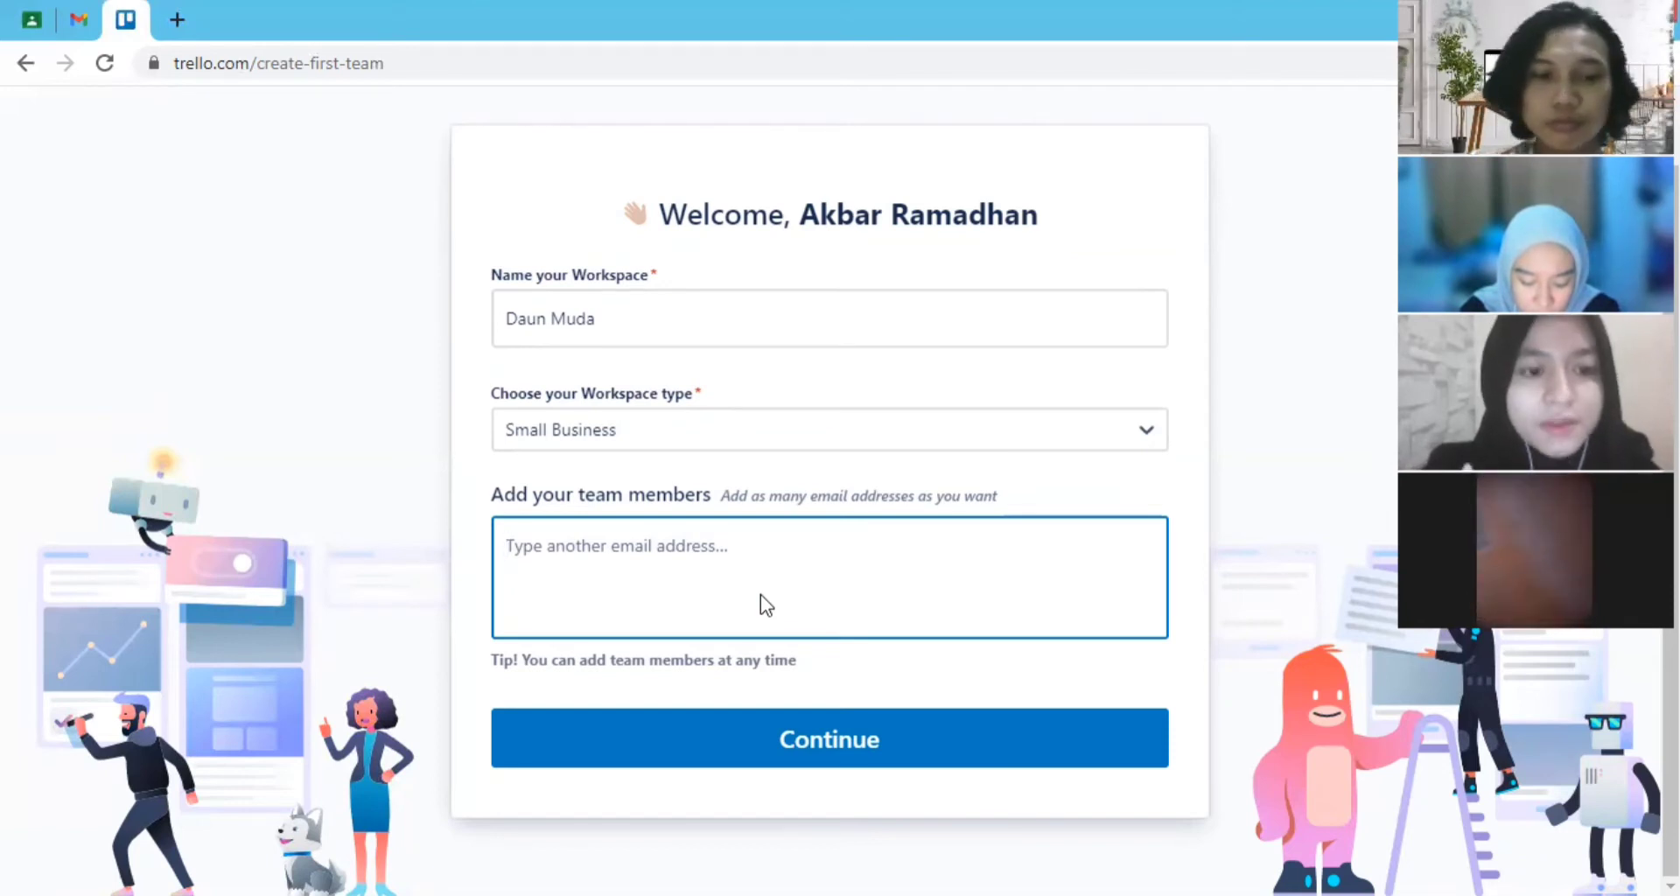
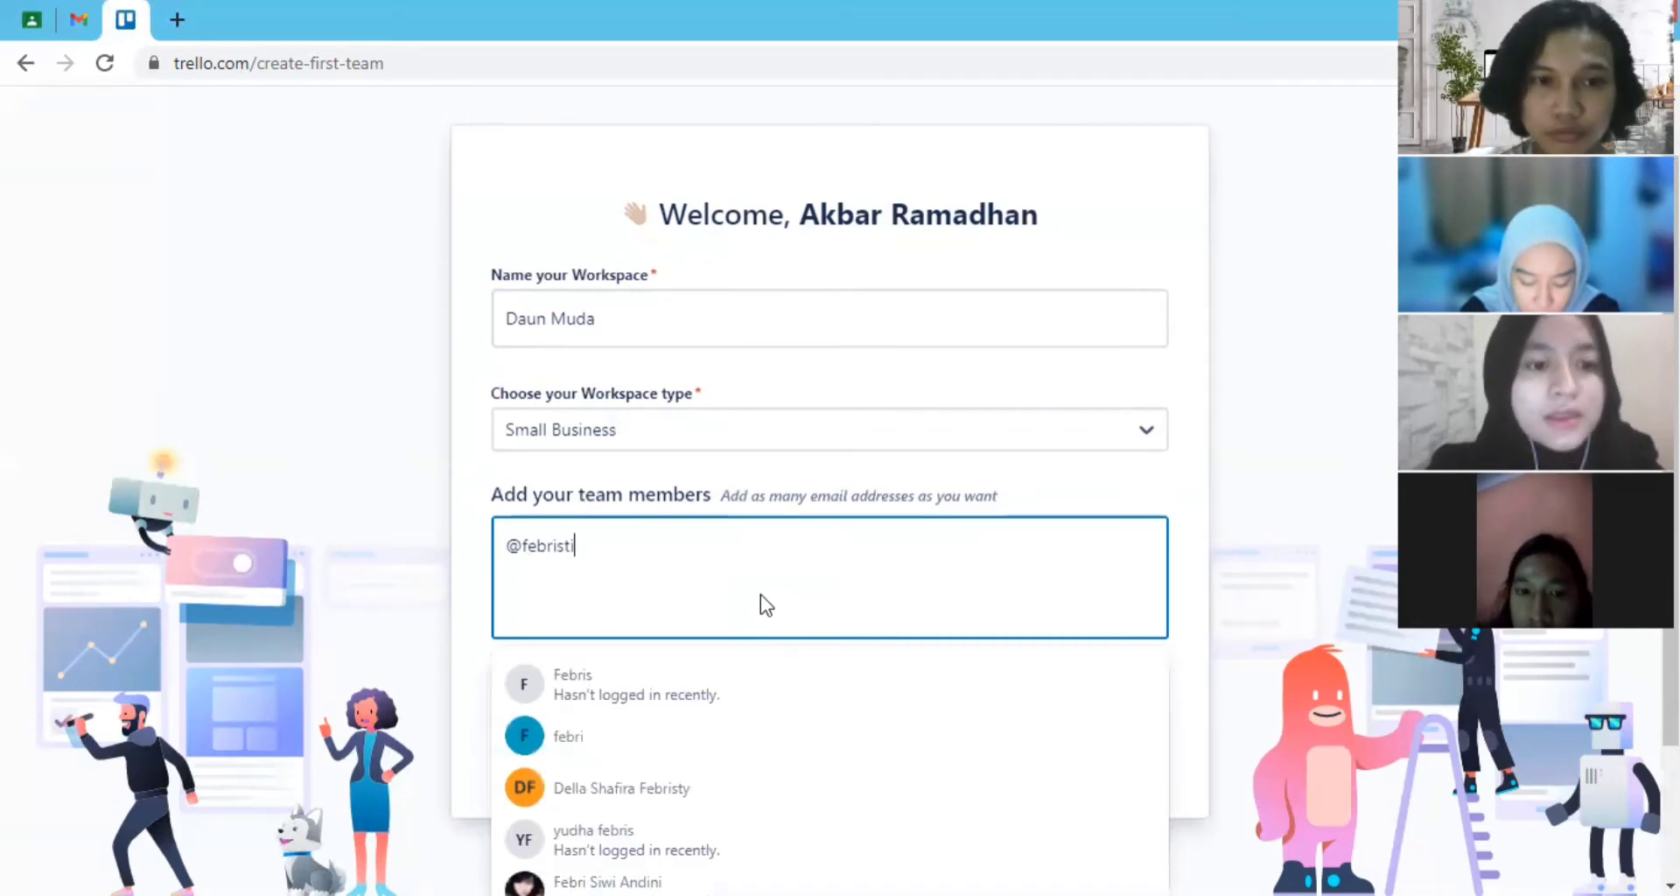
{"action": "left_click", "coordinate": [658, 685]}
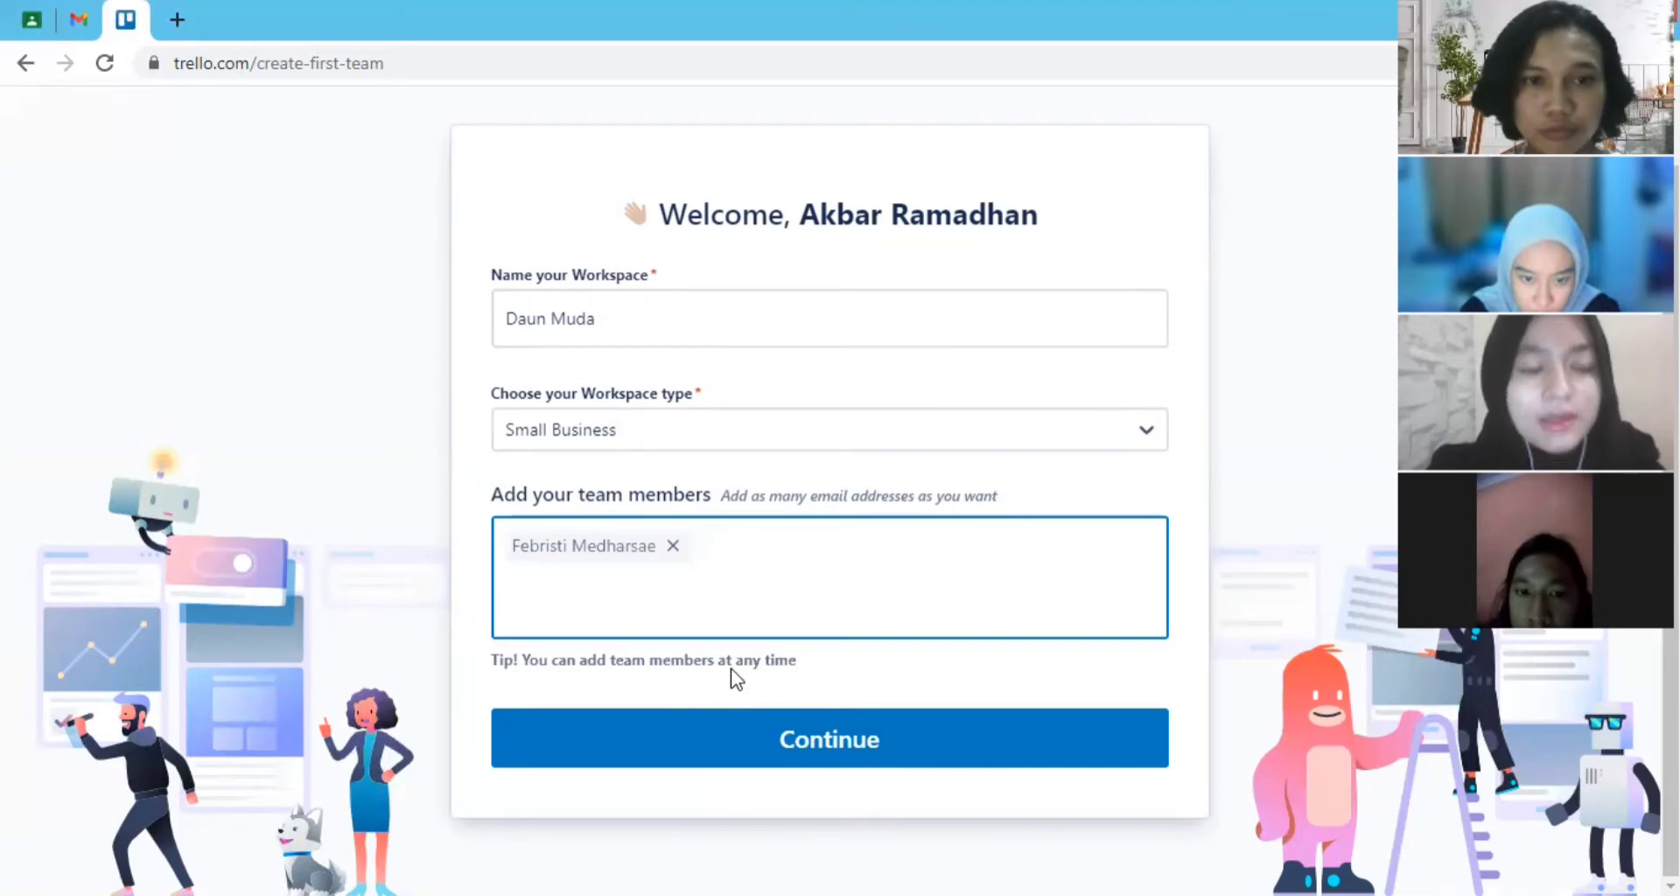
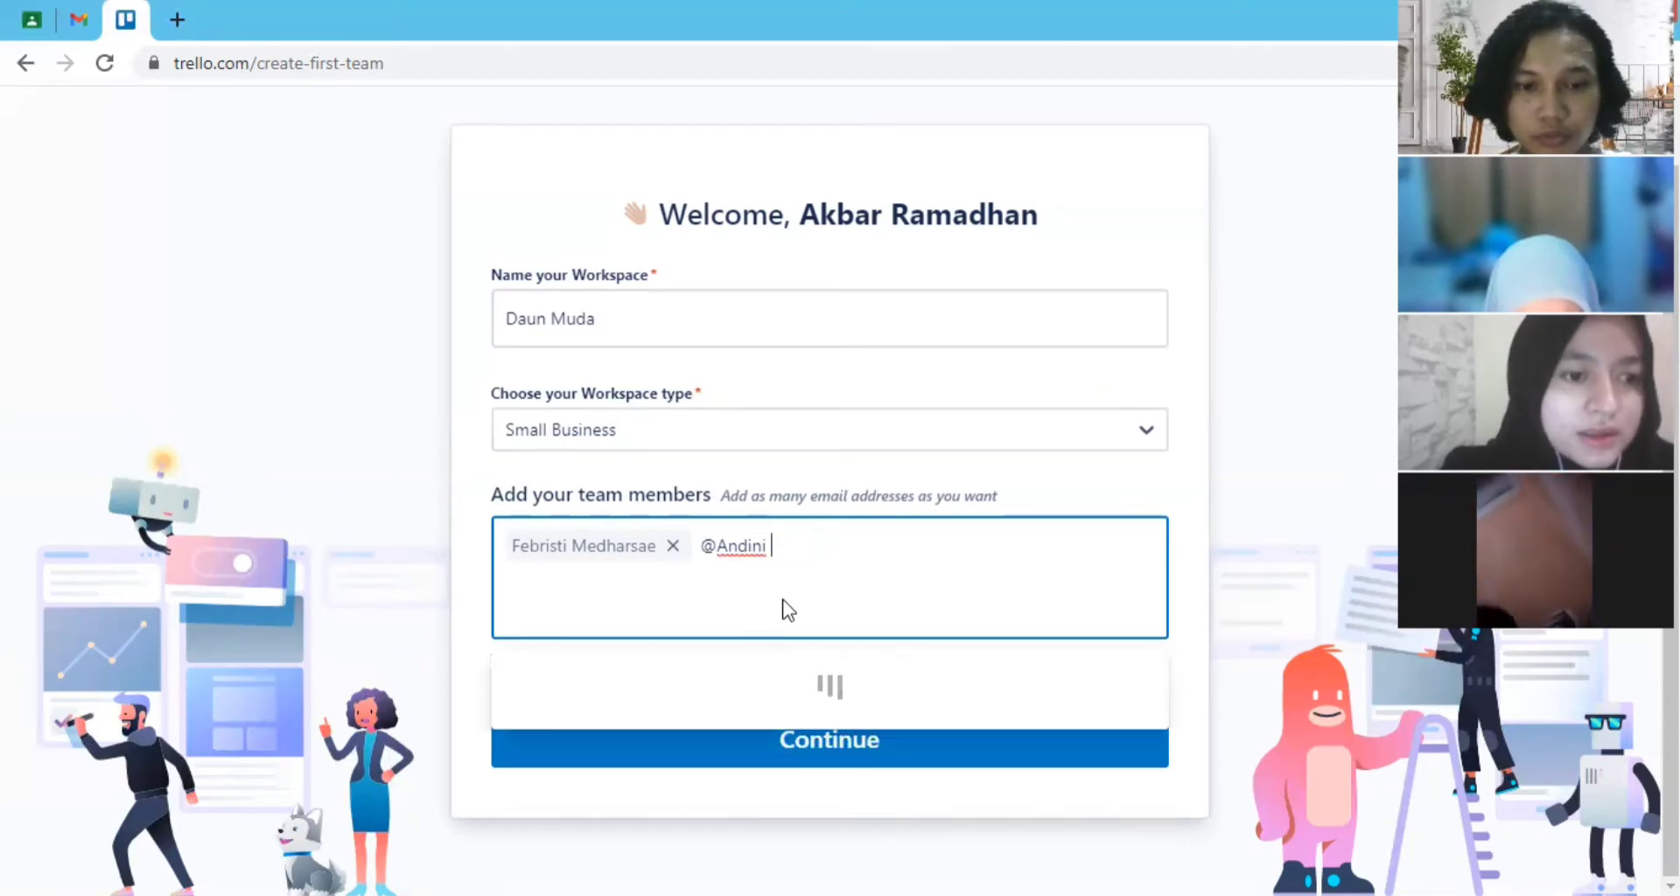
- Retry the second member's name with a space, shorten the query to its first four letters, and add the first suggested account
{"action": "type", "text": "febrianty"}
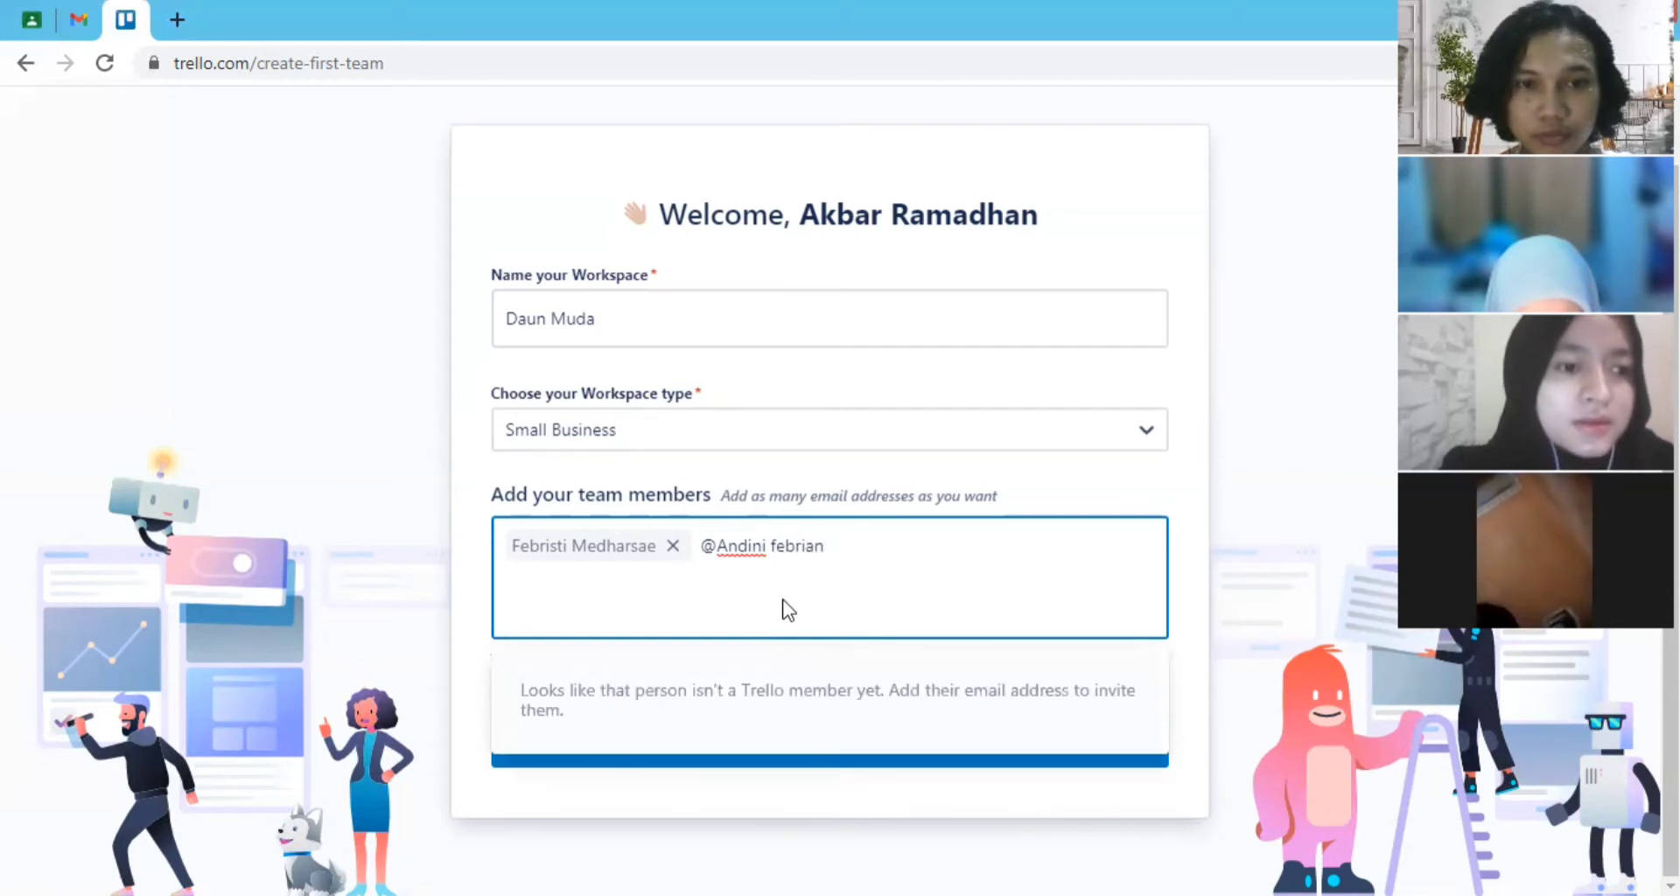
{"action": "key", "text": "BackSpace"}
{"action": "key", "text": "BackSpace"}
{"action": "key", "text": "BackSpace"}
{"action": "key", "text": "BackSpace"}
{"action": "key", "text": "BackSpace"}
{"action": "key", "text": "BackSpace"}
{"action": "key", "text": "BackSpace"}
{"action": "key", "text": "BackSpace"}
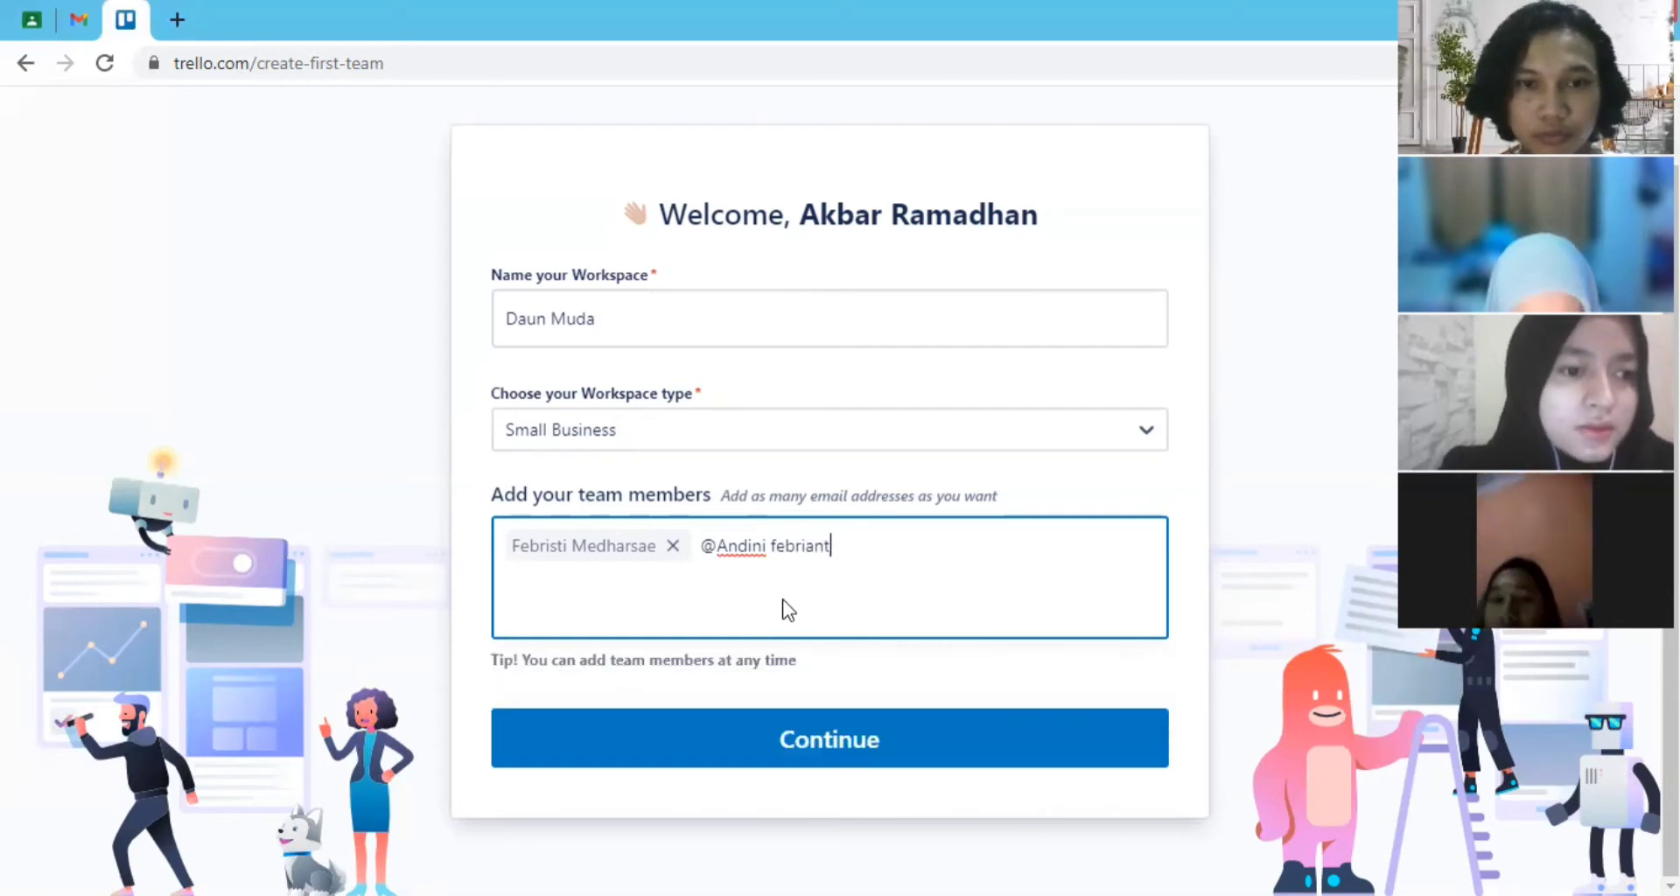
{"action": "key", "text": "BackSpace"}
{"action": "key", "text": "BackSpace"}
{"action": "key", "text": "BackSpace"}
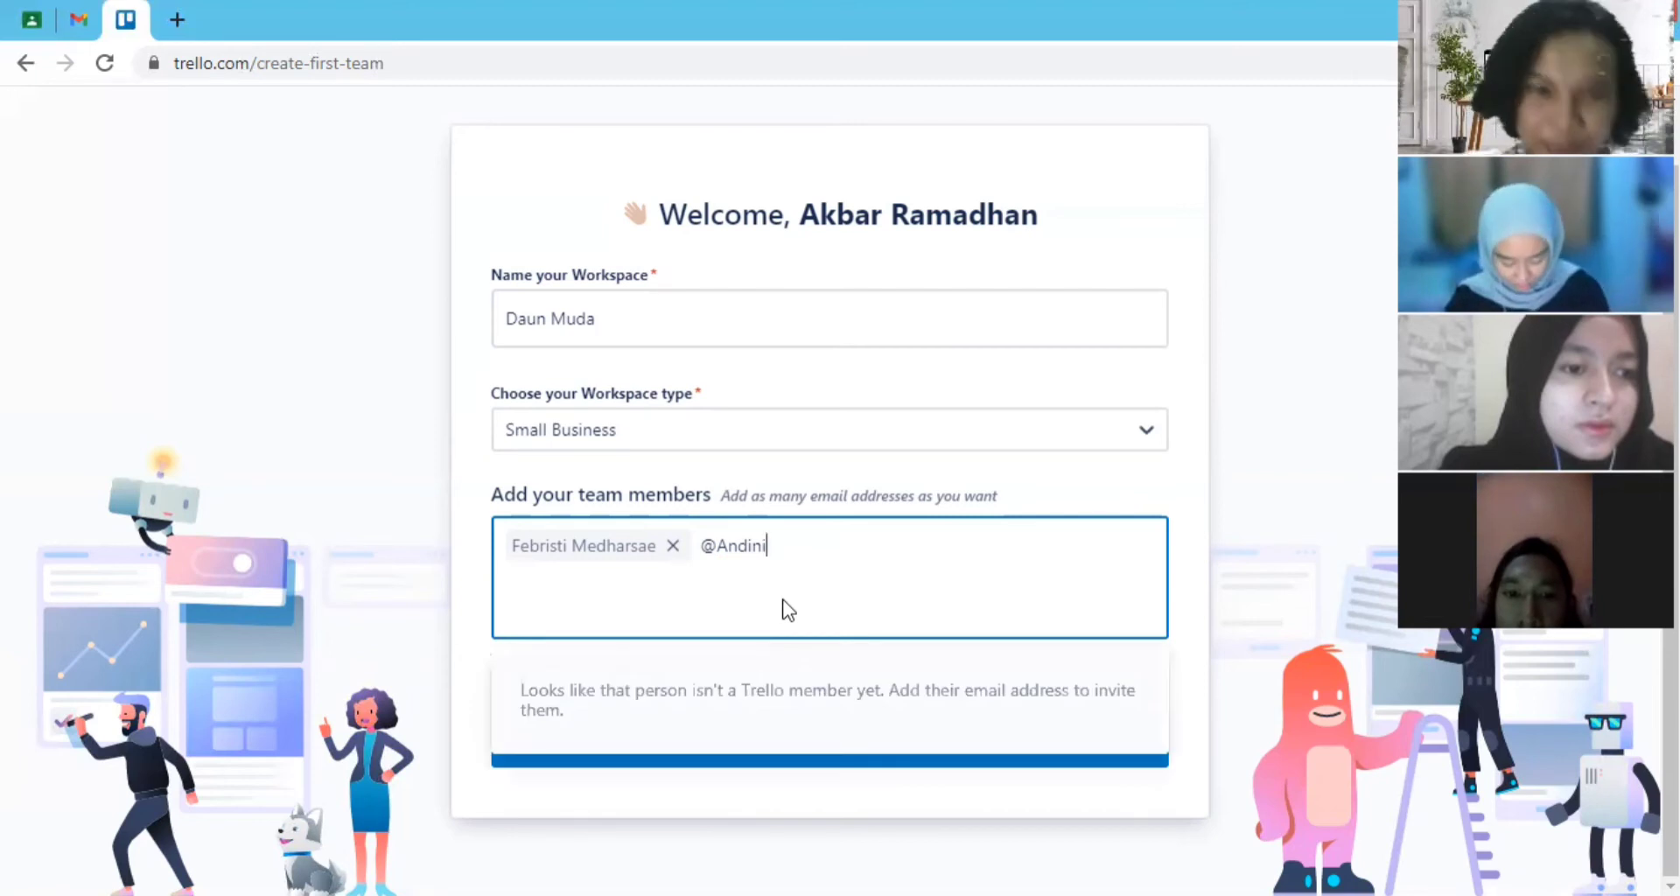
{"action": "key", "text": "BackSpace"}
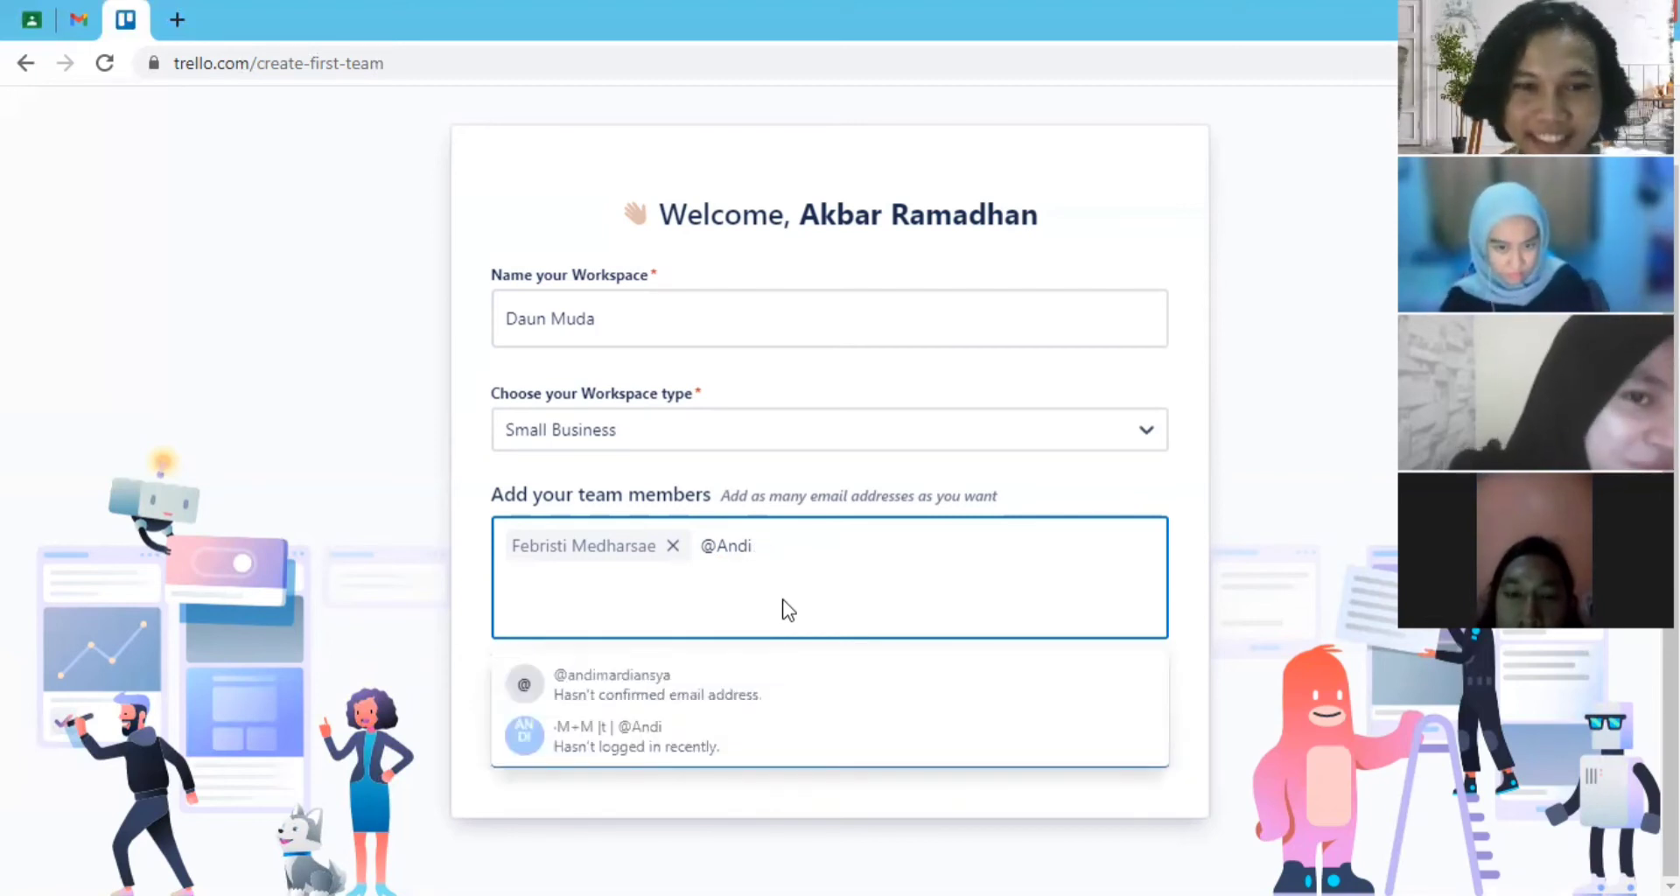
{"action": "left_click", "coordinate": [752, 700]}
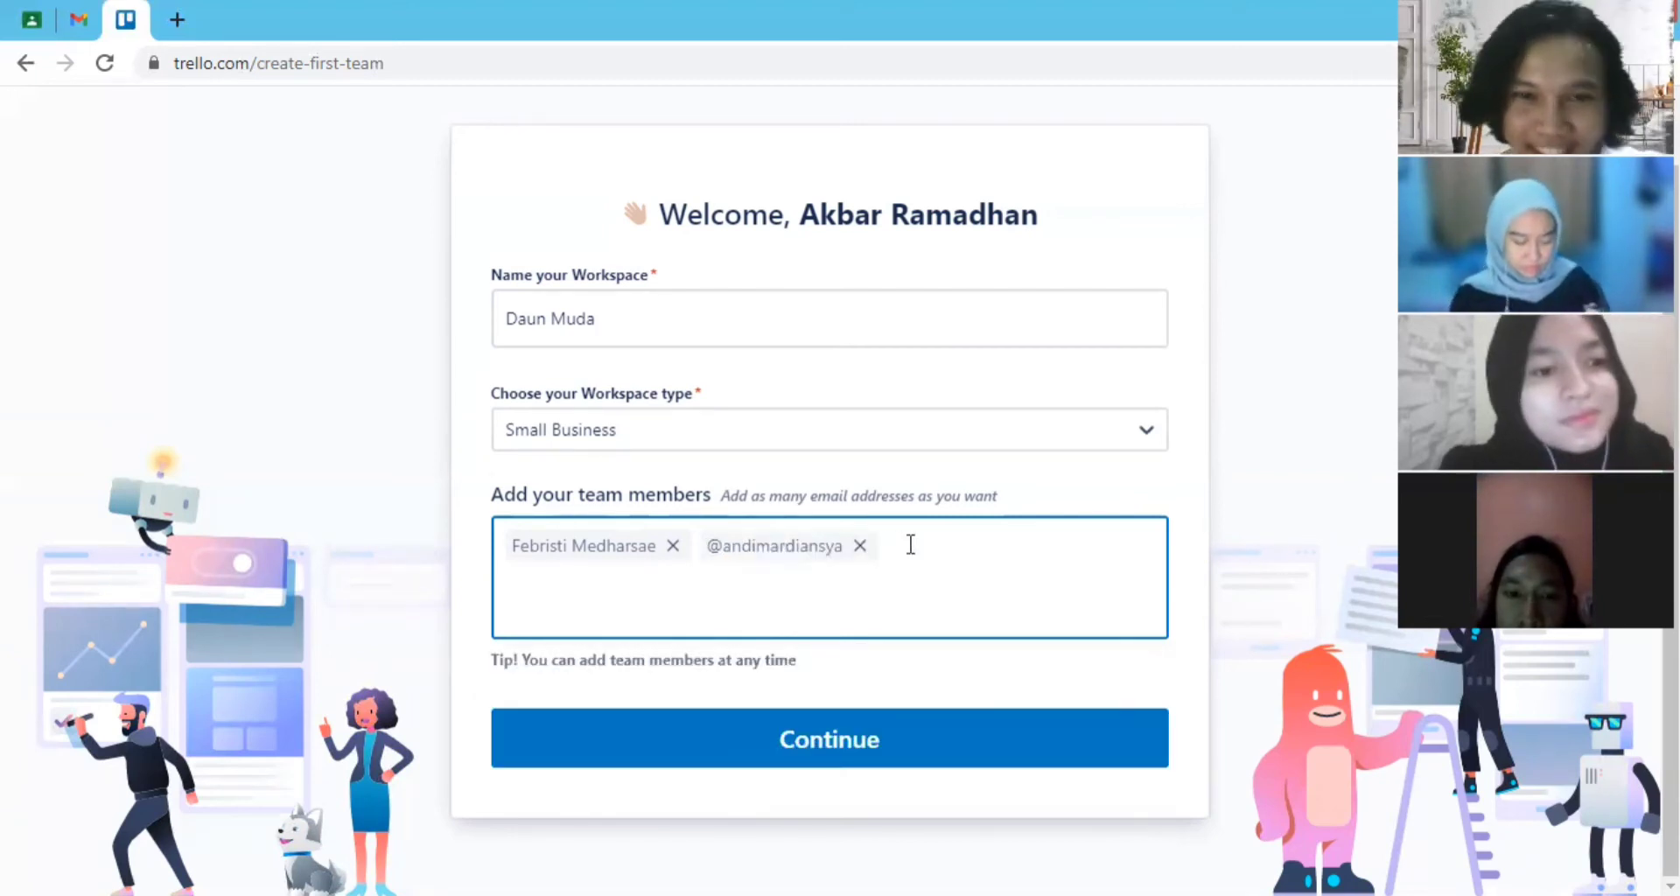
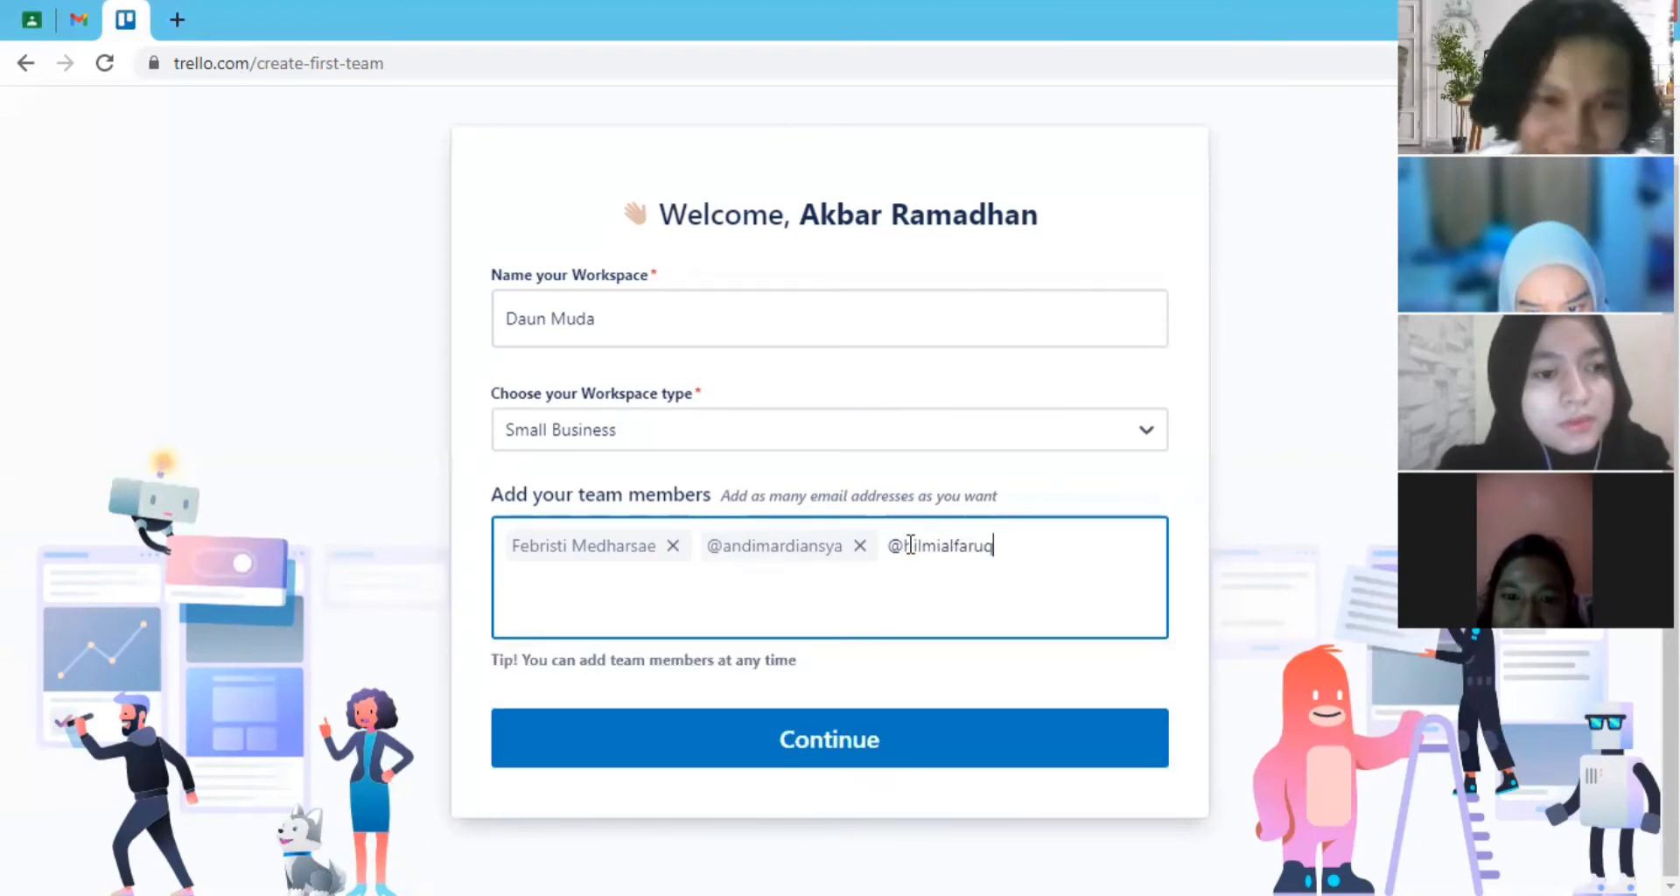
- Enter the third team member's username without the first name, and submit the workspace form
{"action": "left_click", "coordinate": [589, 777]}
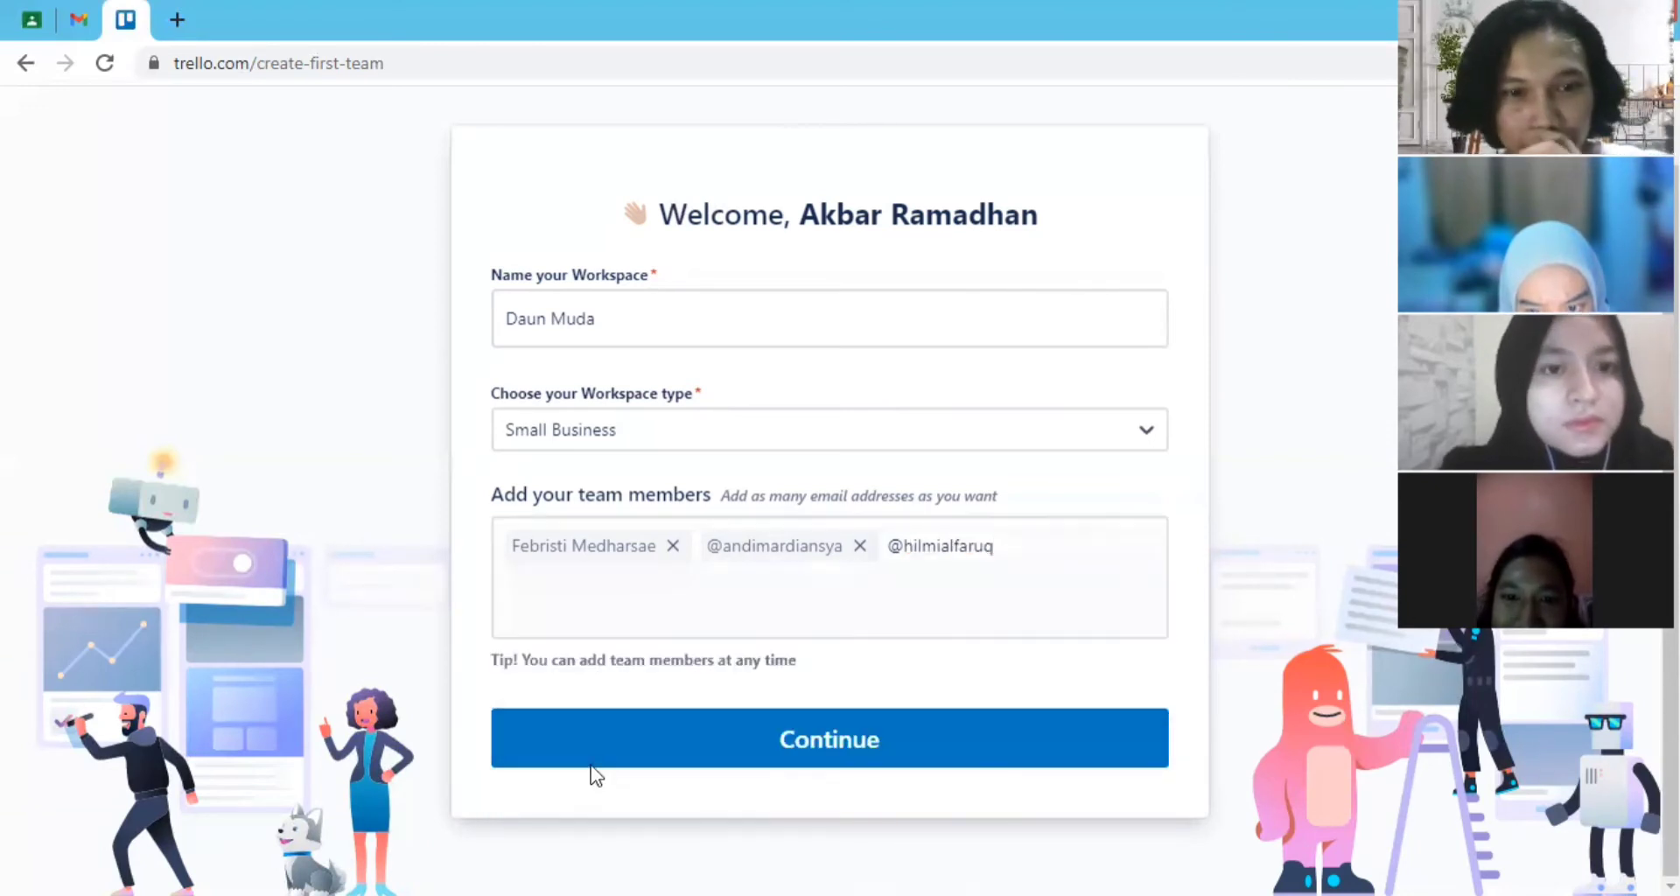
{"action": "left_click", "coordinate": [591, 765]}
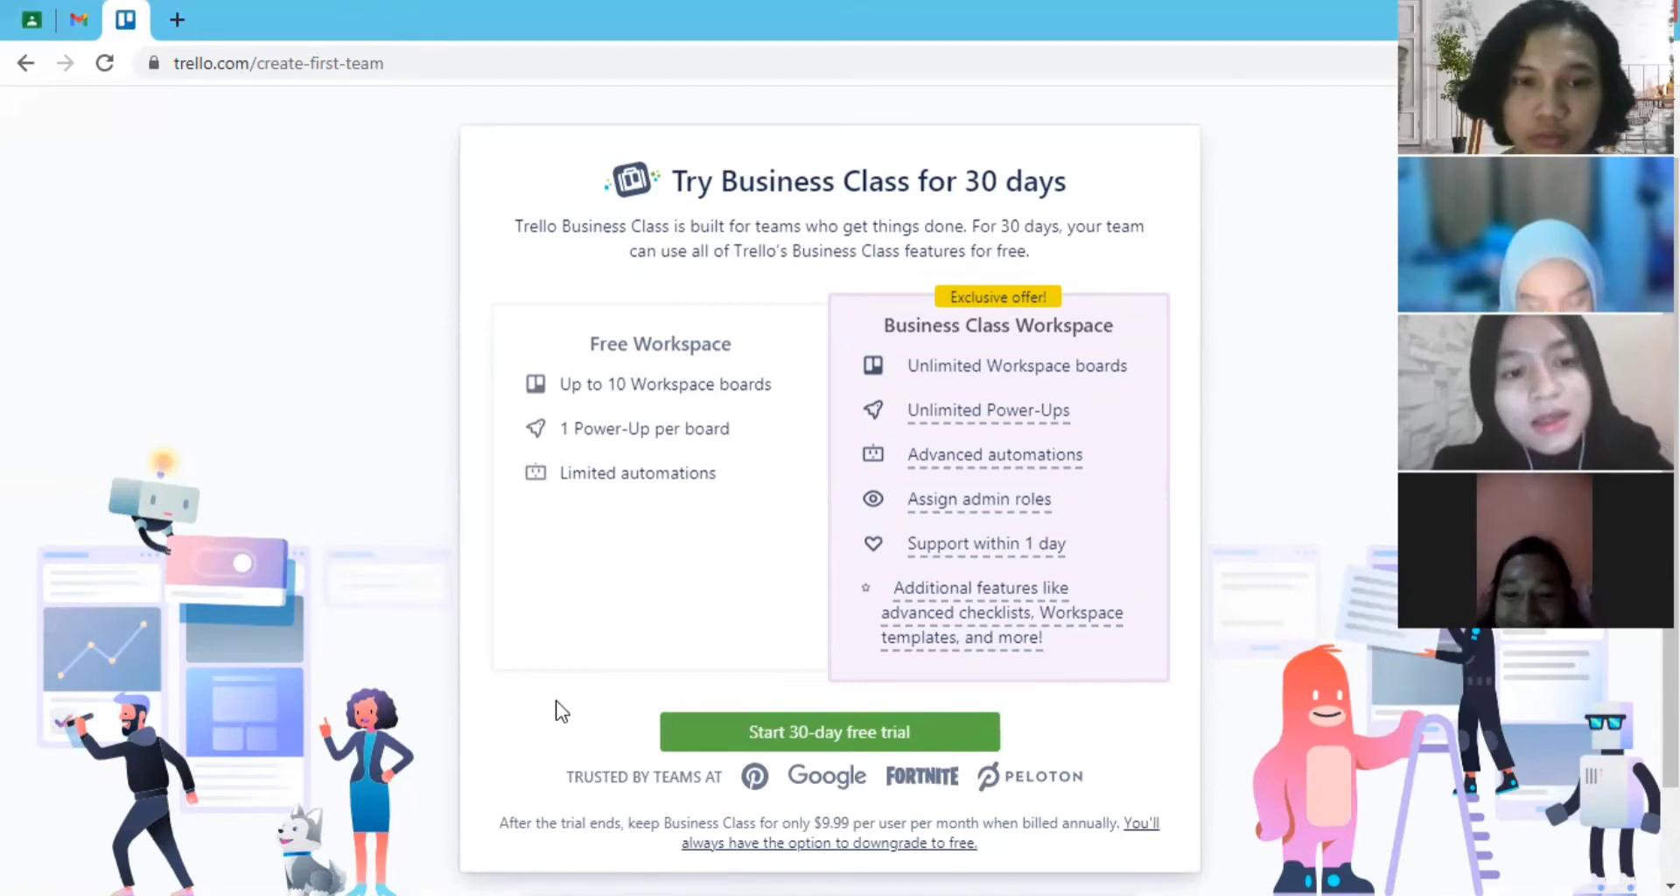
- Compare the Free and Business Class Workspace features, and start the workspace without Business Class
{"action": "scroll", "coordinate": [581, 688], "scroll_direction": "down", "scroll_amount": 2}
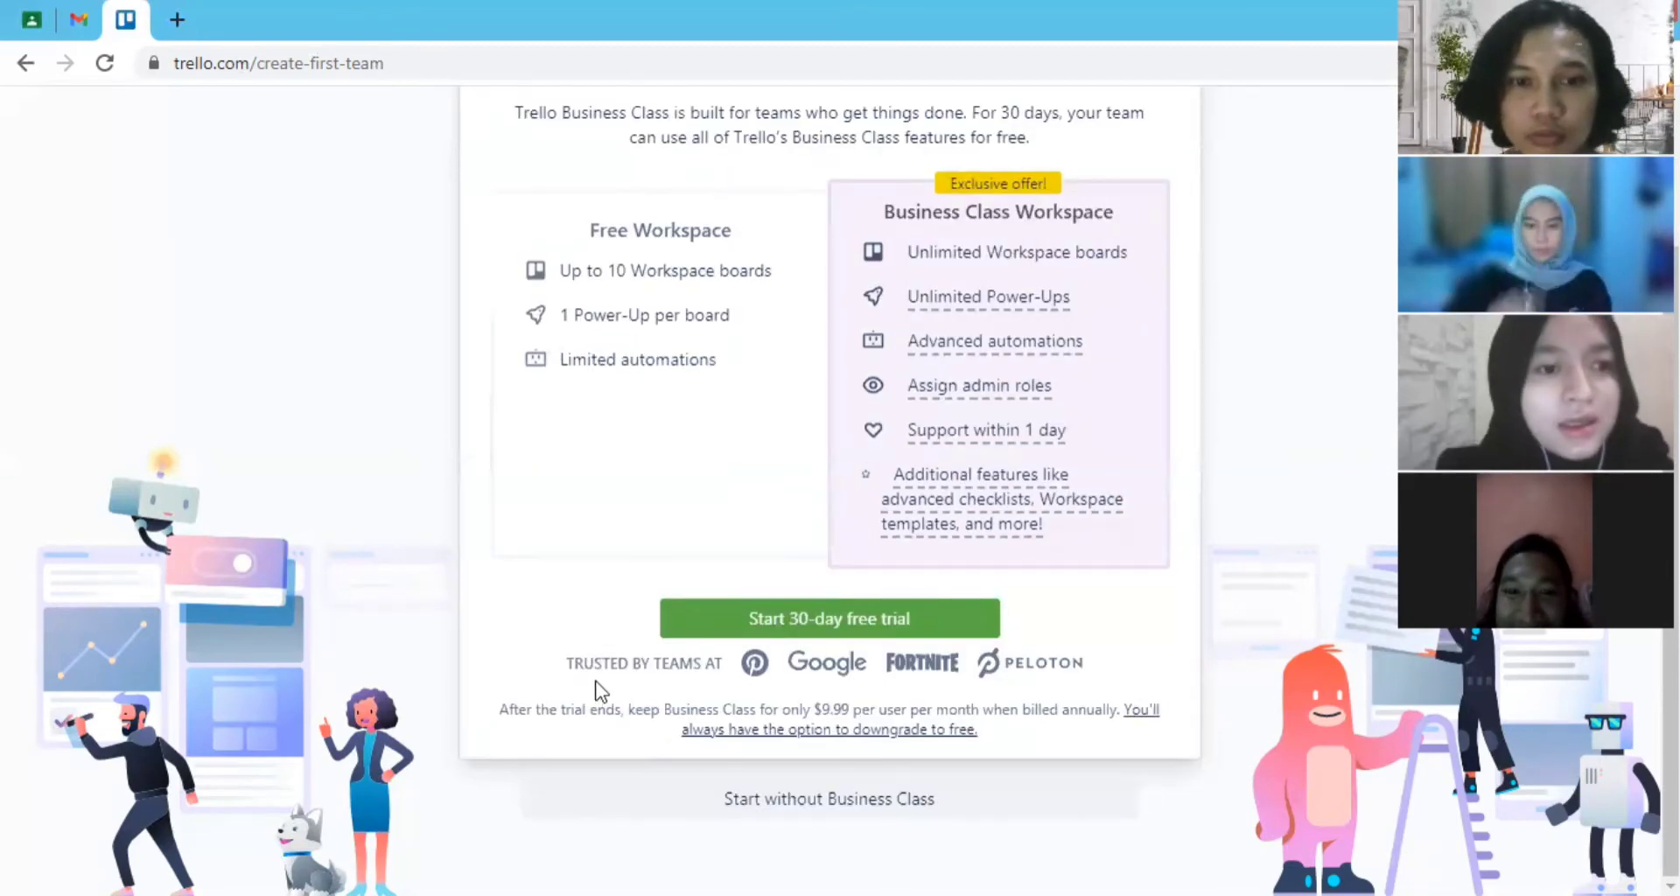
{"action": "scroll", "coordinate": [1002, 525], "scroll_direction": "up", "scroll_amount": 2}
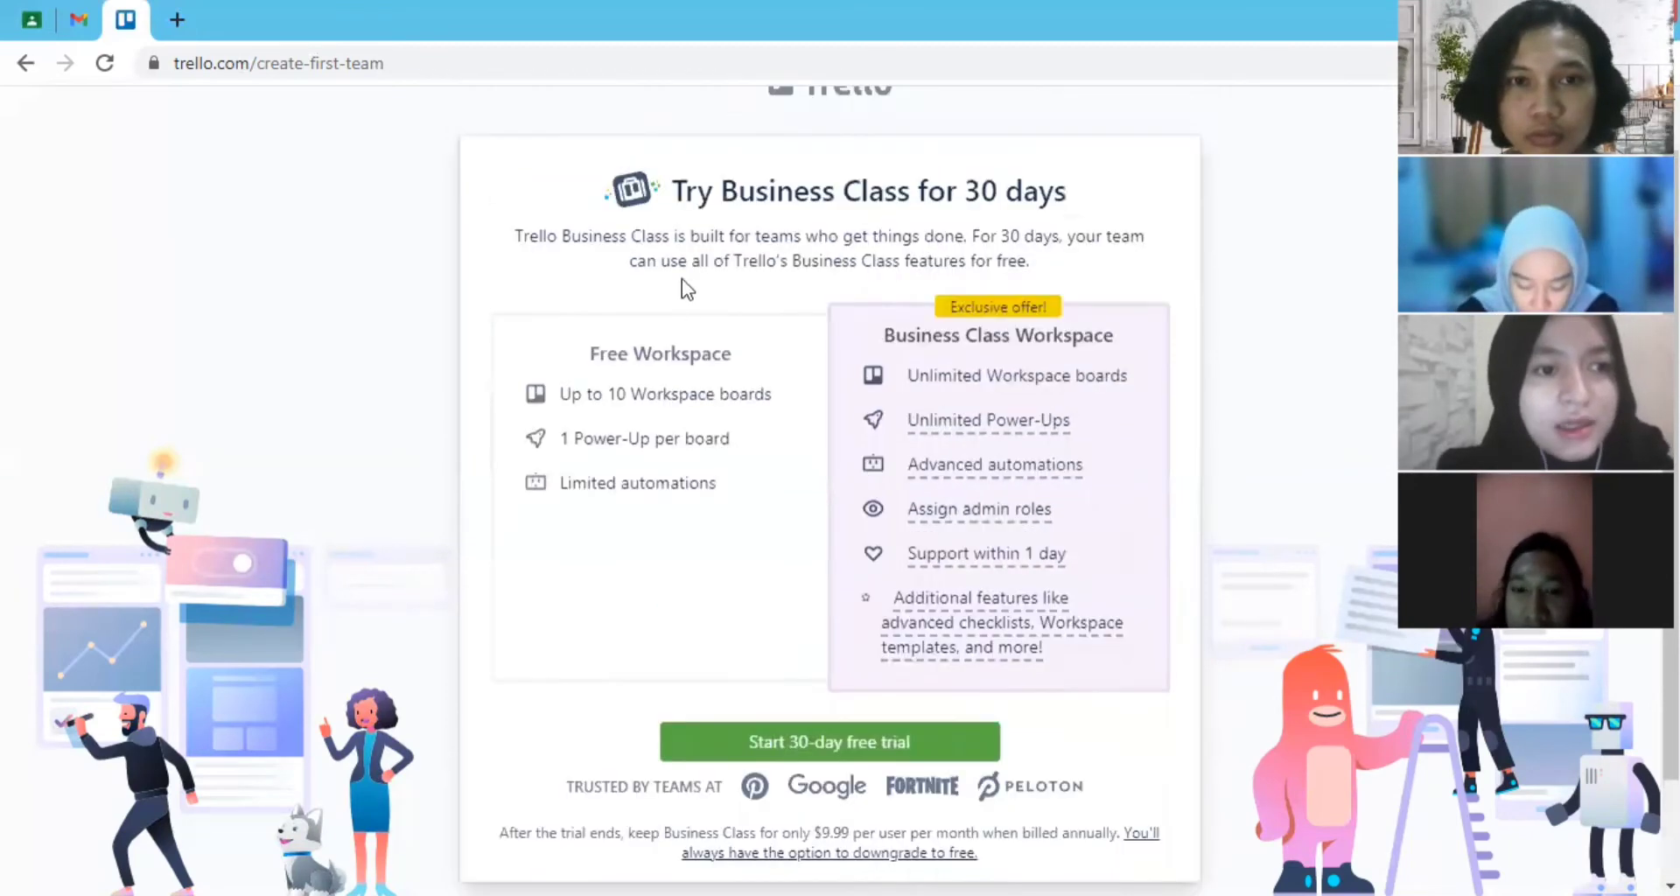
{"action": "scroll", "coordinate": [750, 263], "scroll_direction": "up", "scroll_amount": 1}
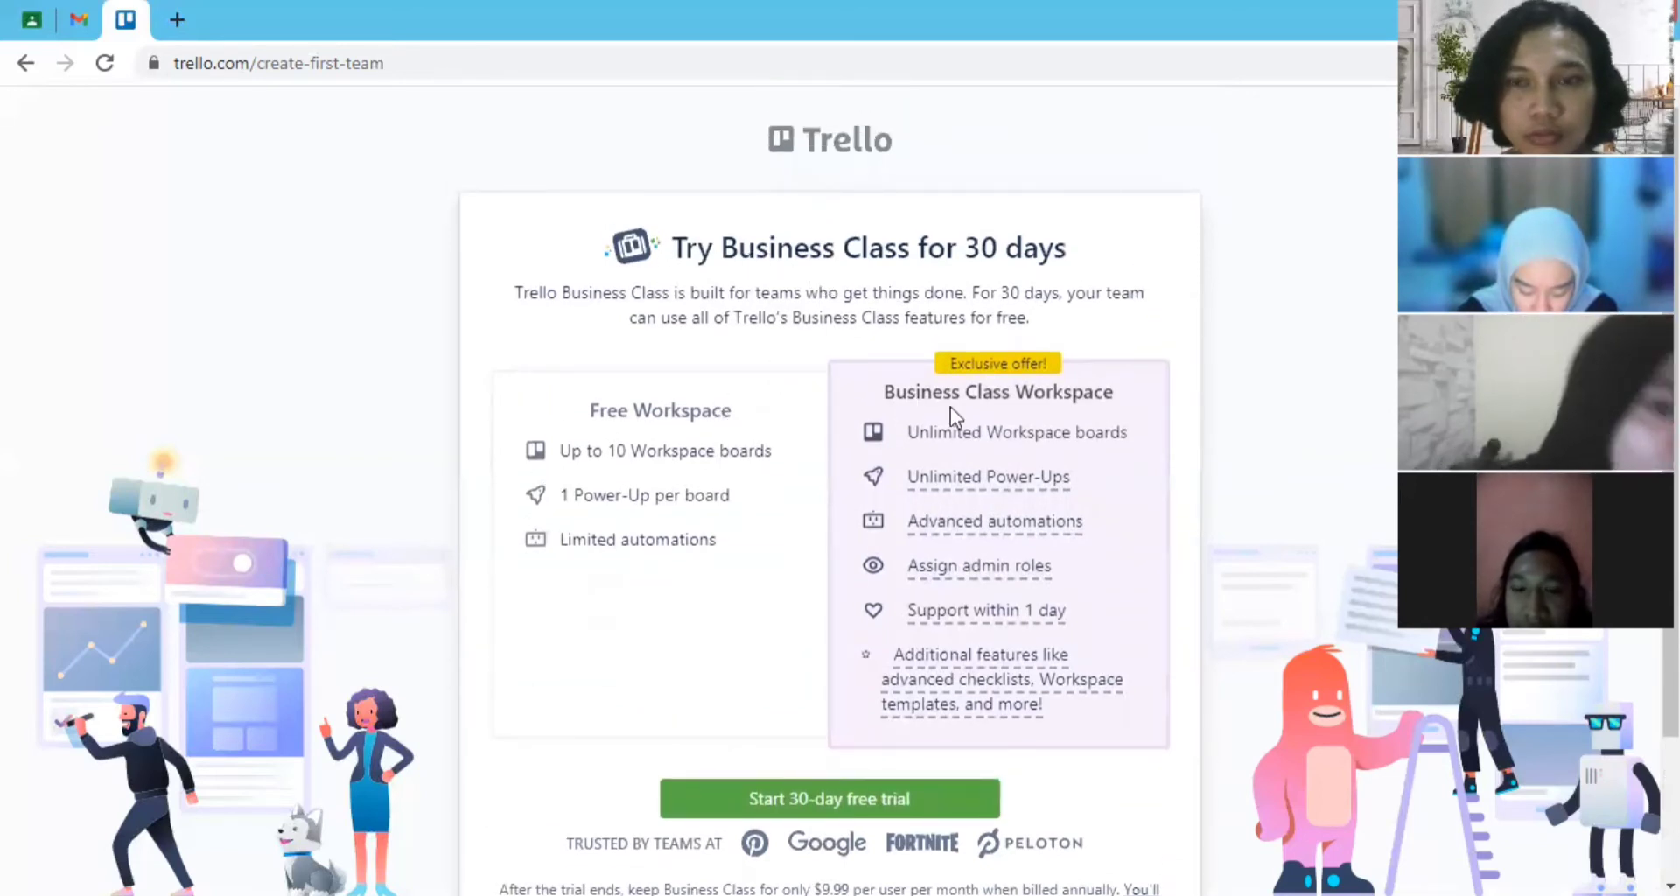
{"action": "scroll", "coordinate": [918, 473], "scroll_direction": "down", "scroll_amount": 2}
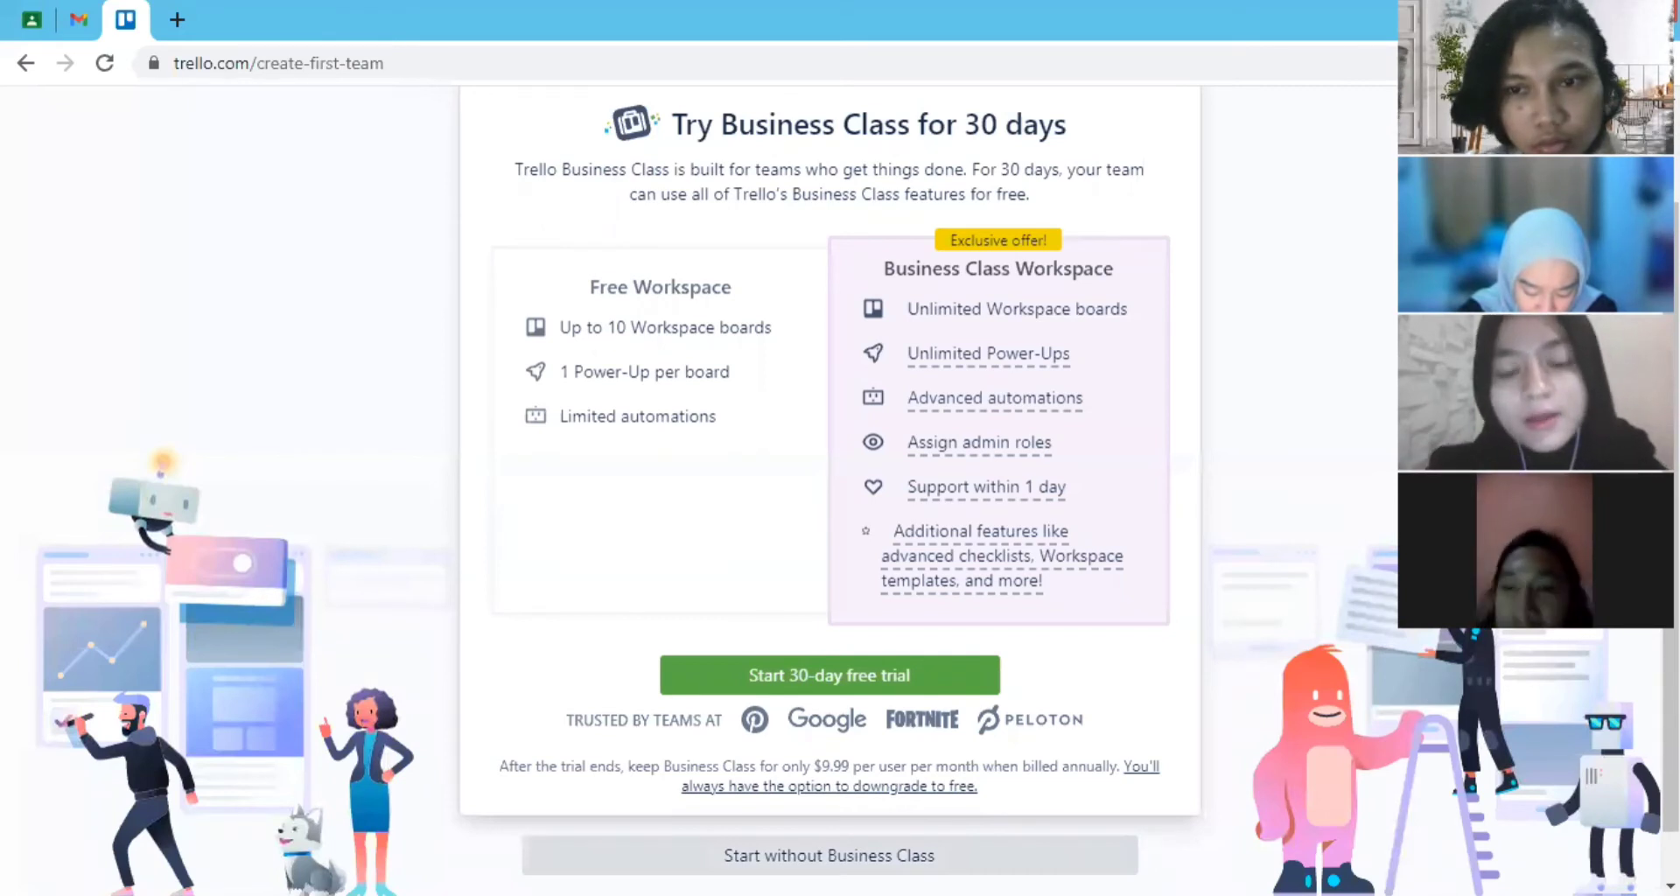
{"action": "scroll", "coordinate": [842, 833], "scroll_direction": "down", "scroll_amount": 1}
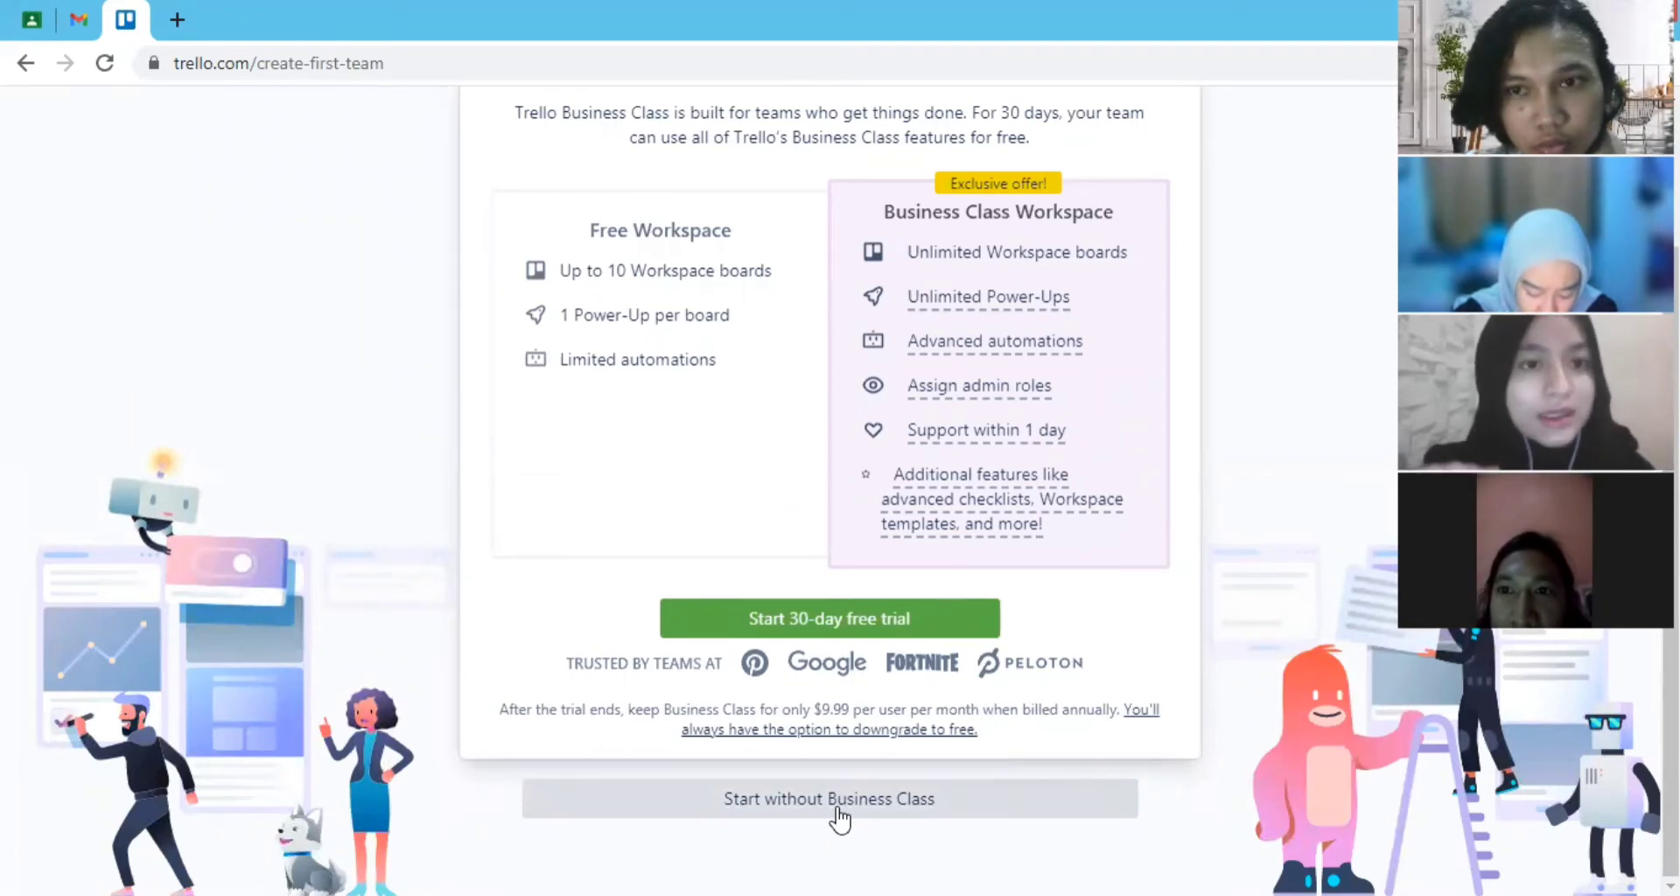
{"action": "left_click", "coordinate": [839, 816]}
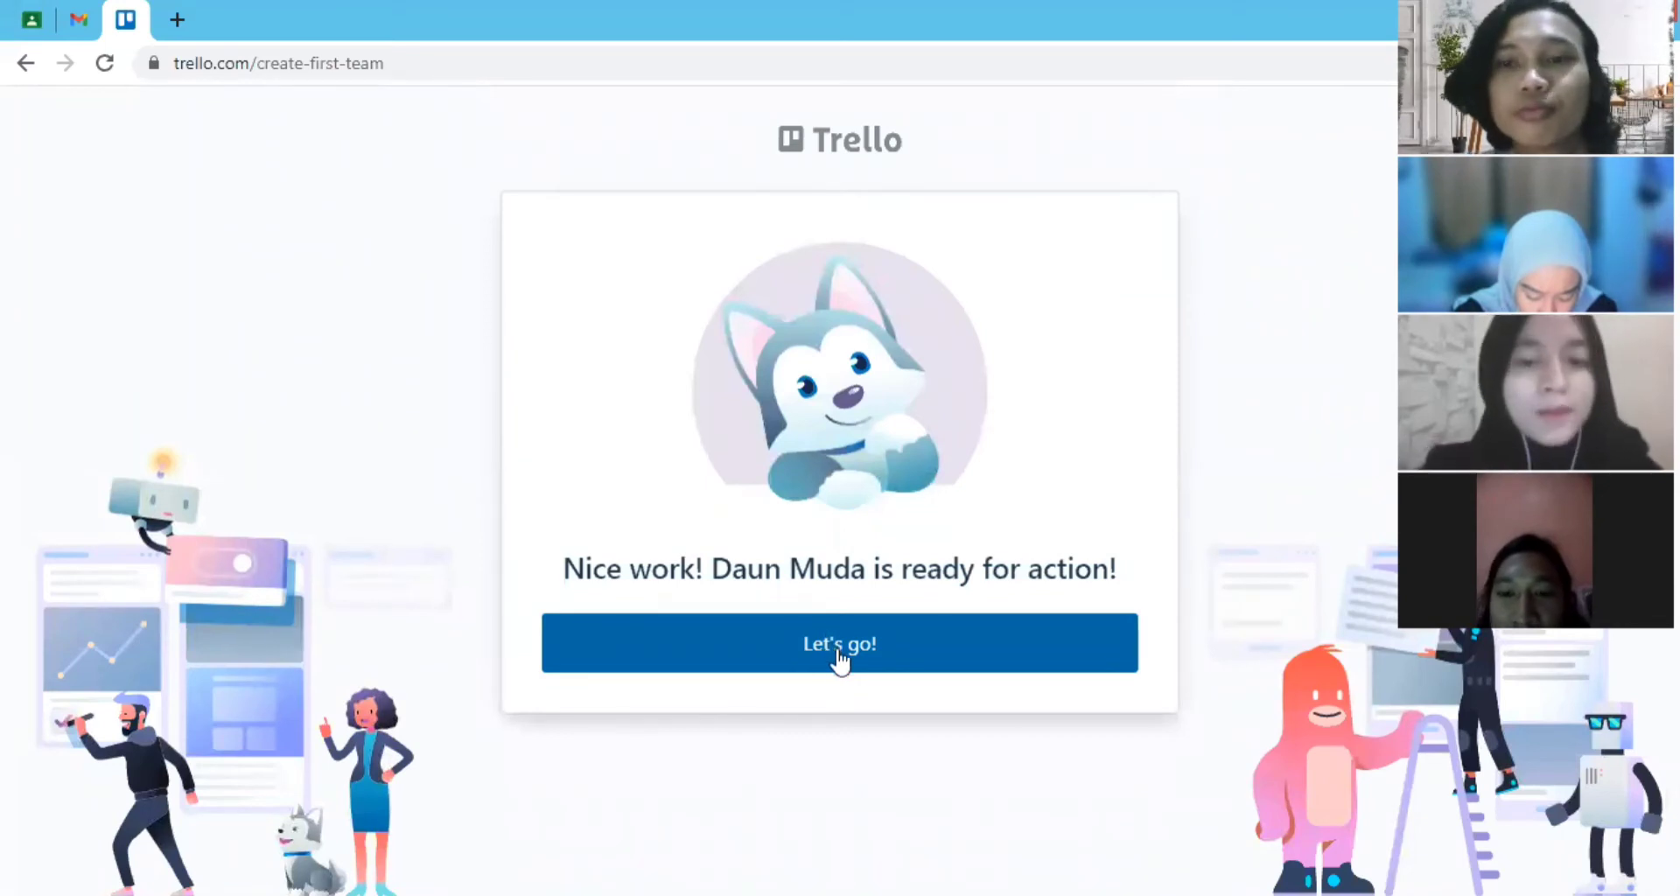
- Continue into the new workspace, and open the account's Atlassian profile from the Trello profile and visibility page
{"action": "left_click", "coordinate": [840, 663]}
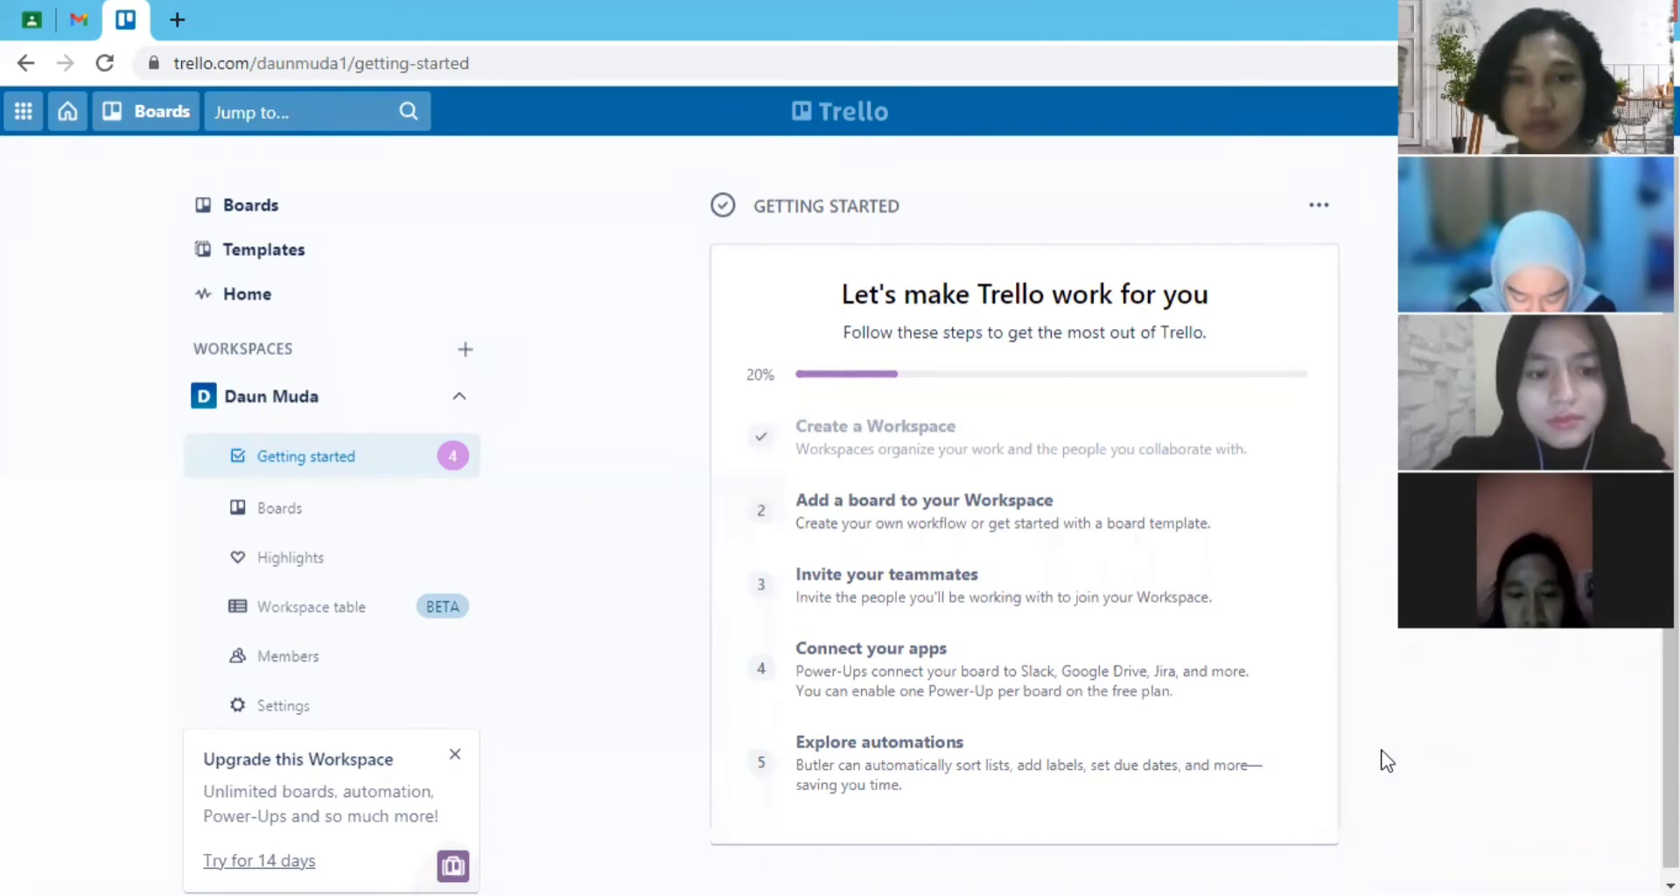
{"action": "left_click", "coordinate": [1656, 112]}
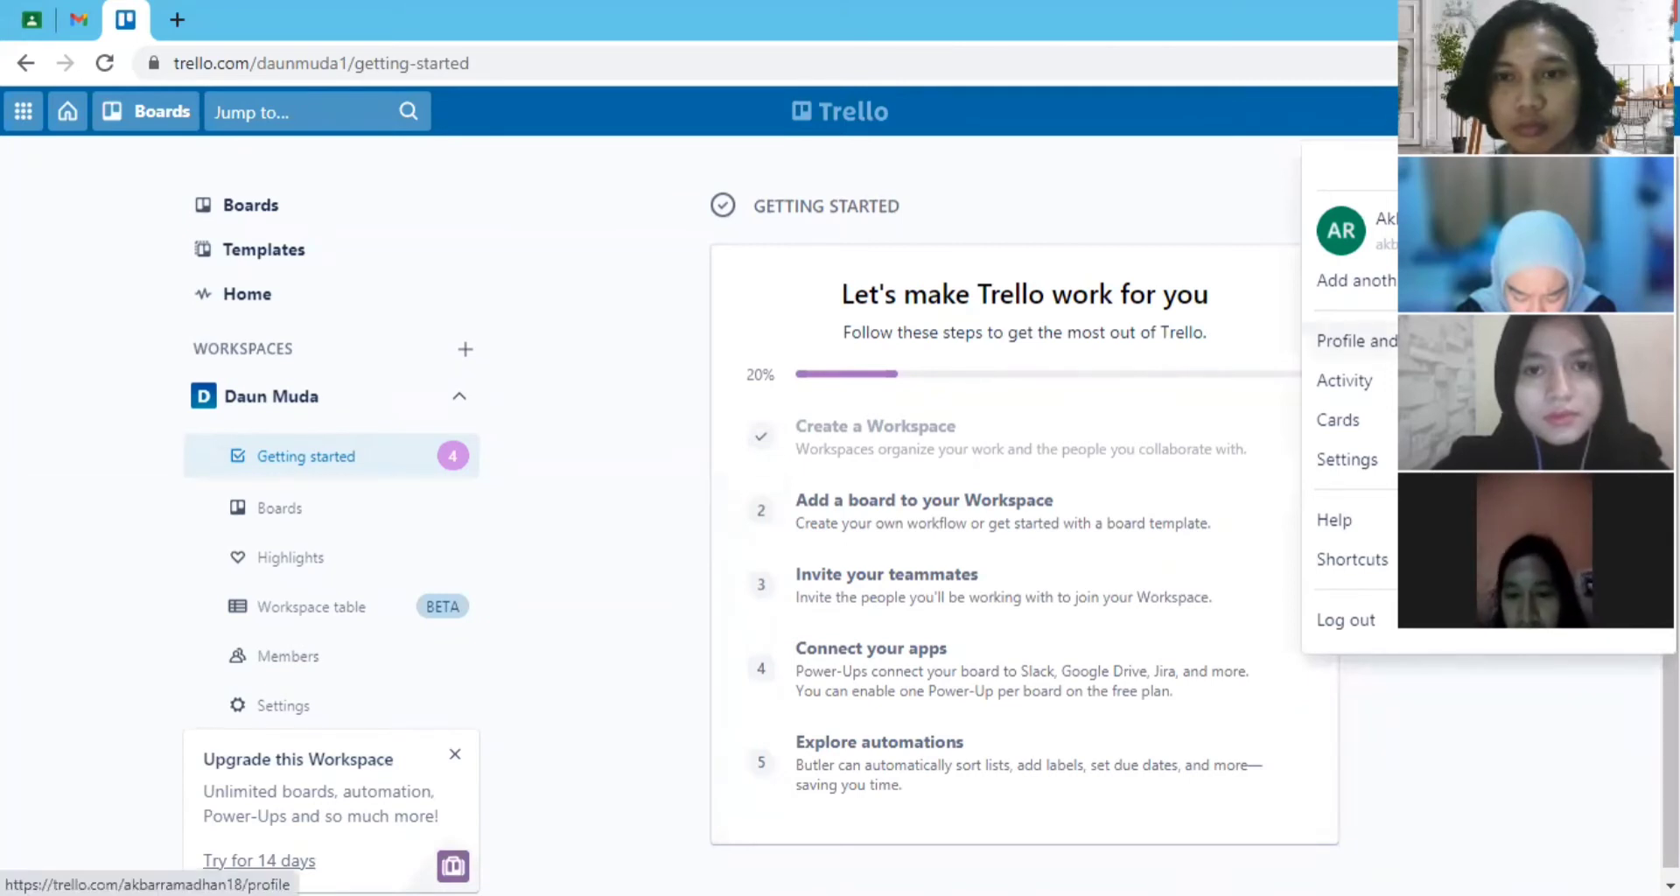
{"action": "left_click", "coordinate": [1355, 340]}
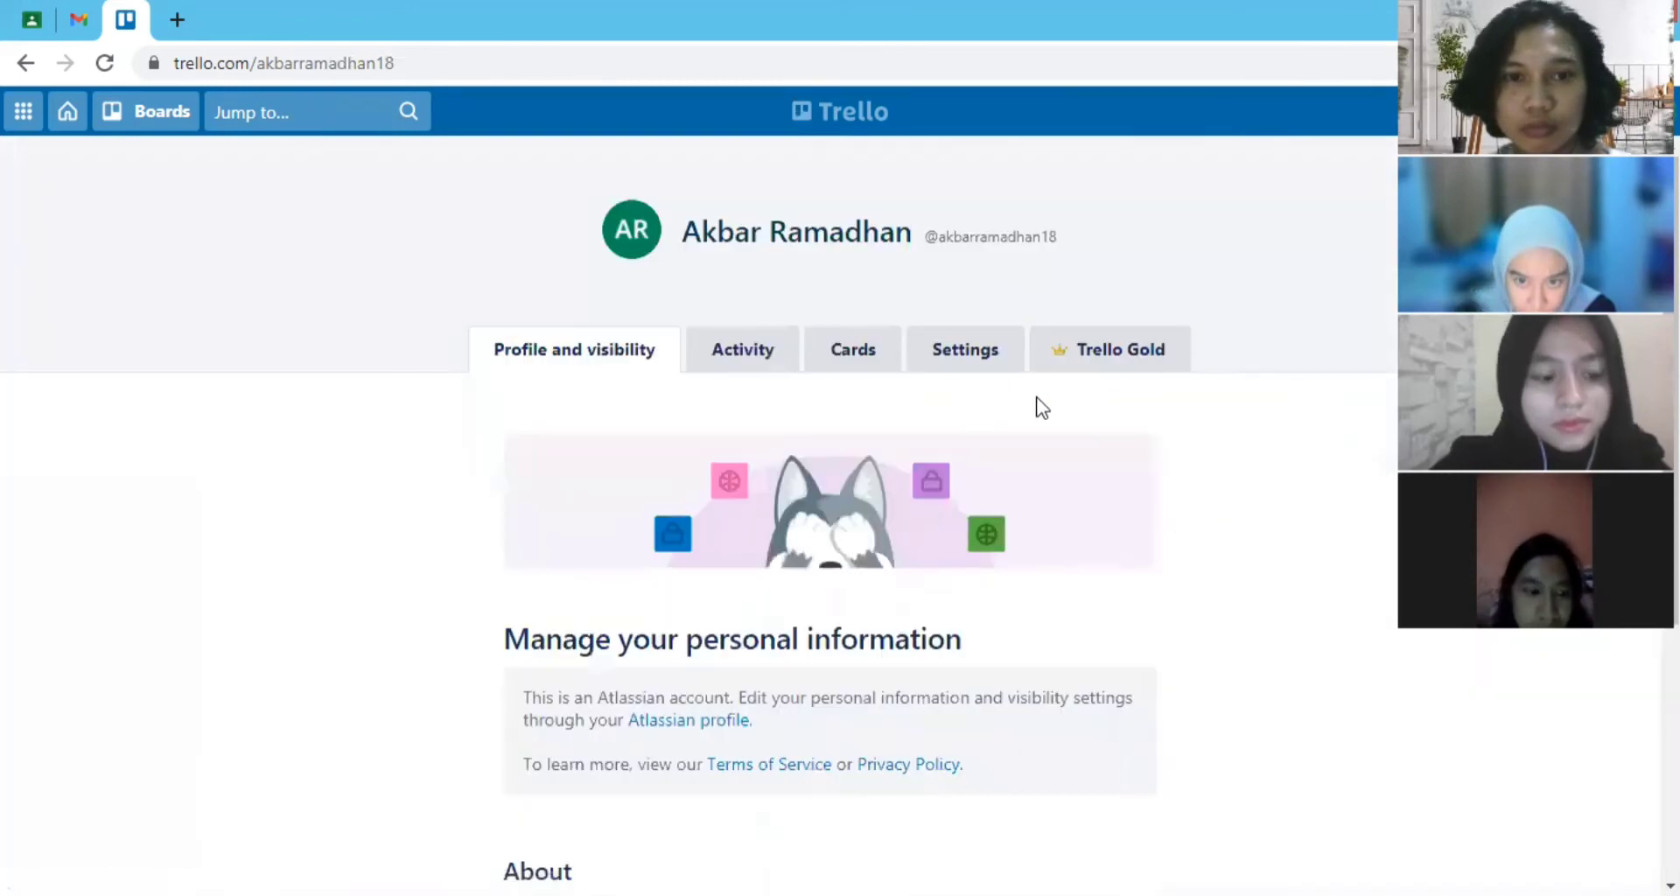
{"action": "scroll", "coordinate": [963, 438], "scroll_direction": "down", "scroll_amount": 3}
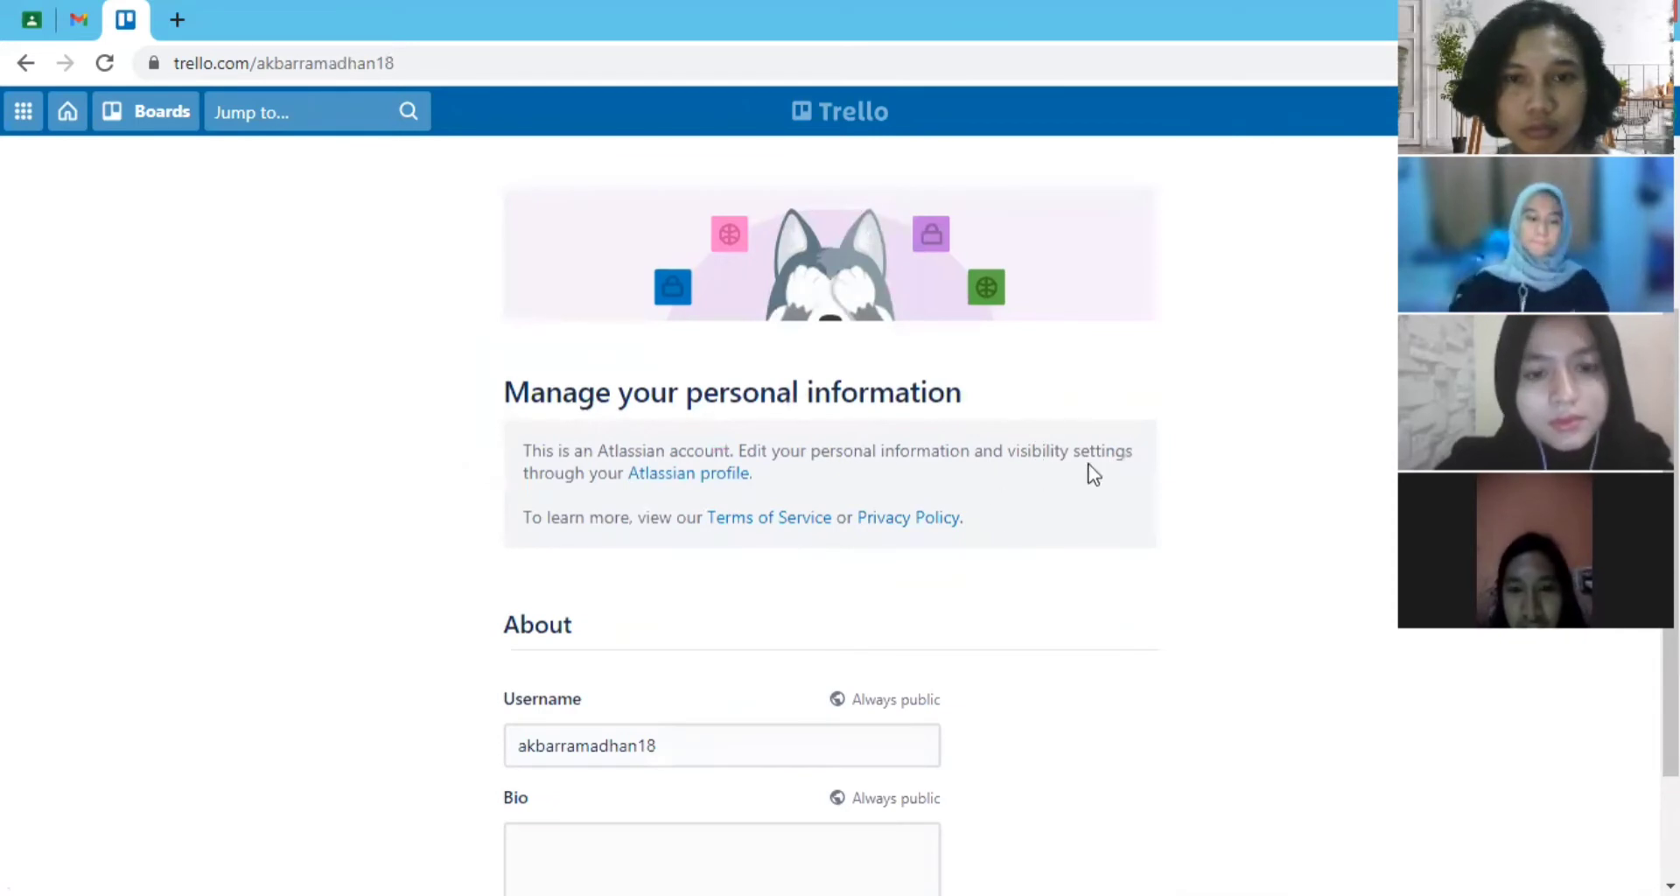
{"action": "left_click", "coordinate": [704, 479]}
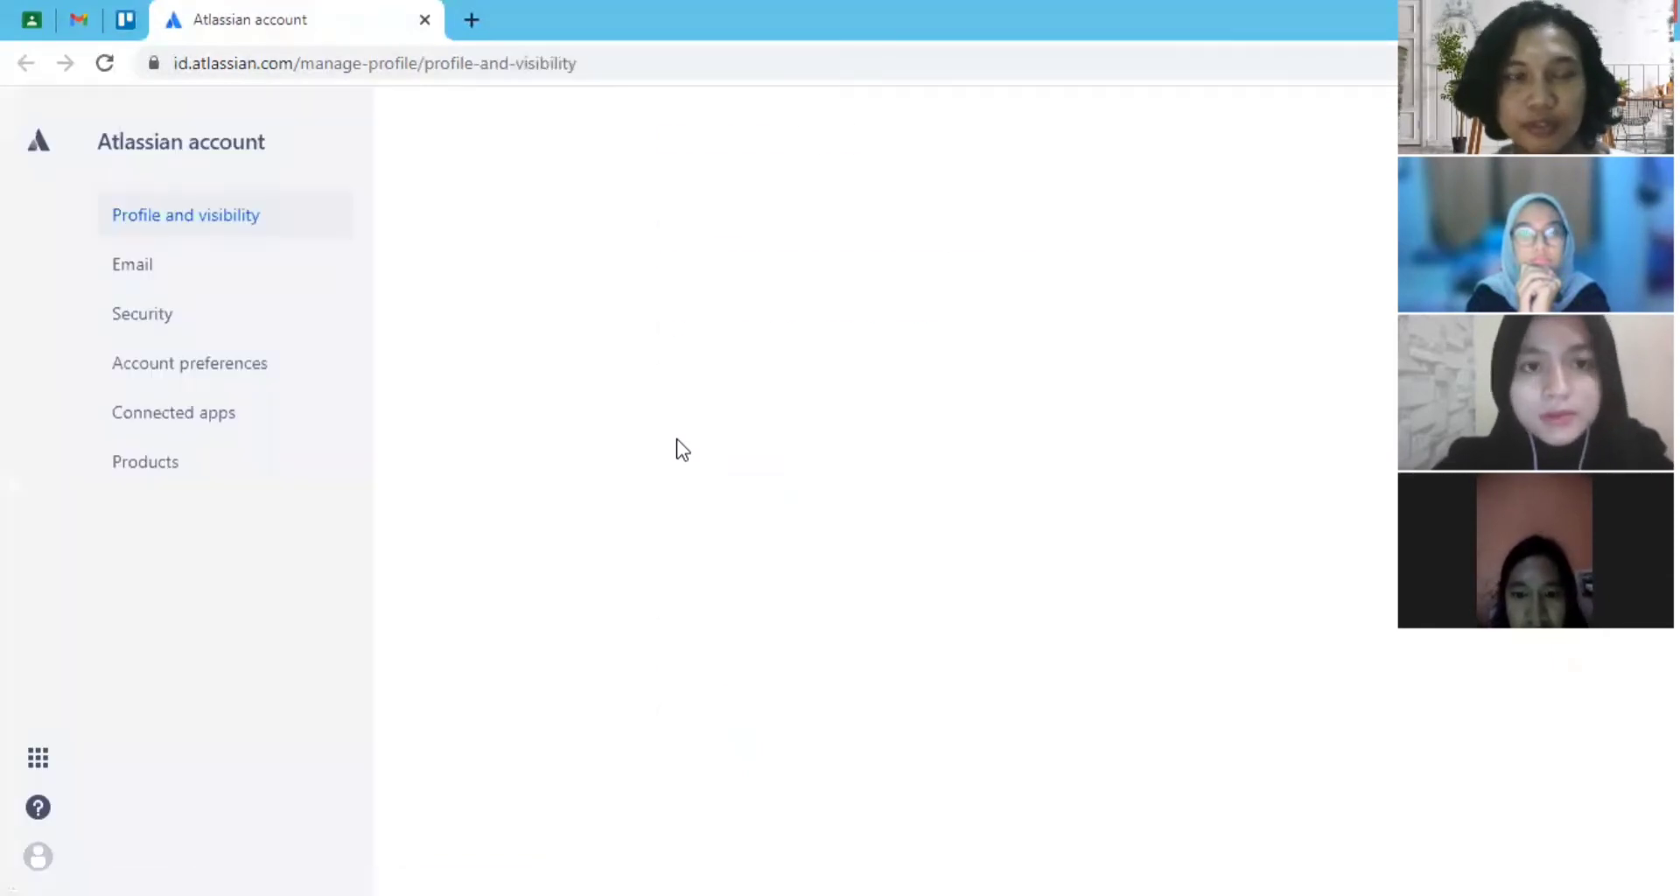
- Review the profile photo, full name and public name on the Atlassian profile and visibility page
{"action": "scroll", "coordinate": [675, 446], "scroll_direction": "down", "scroll_amount": 2}
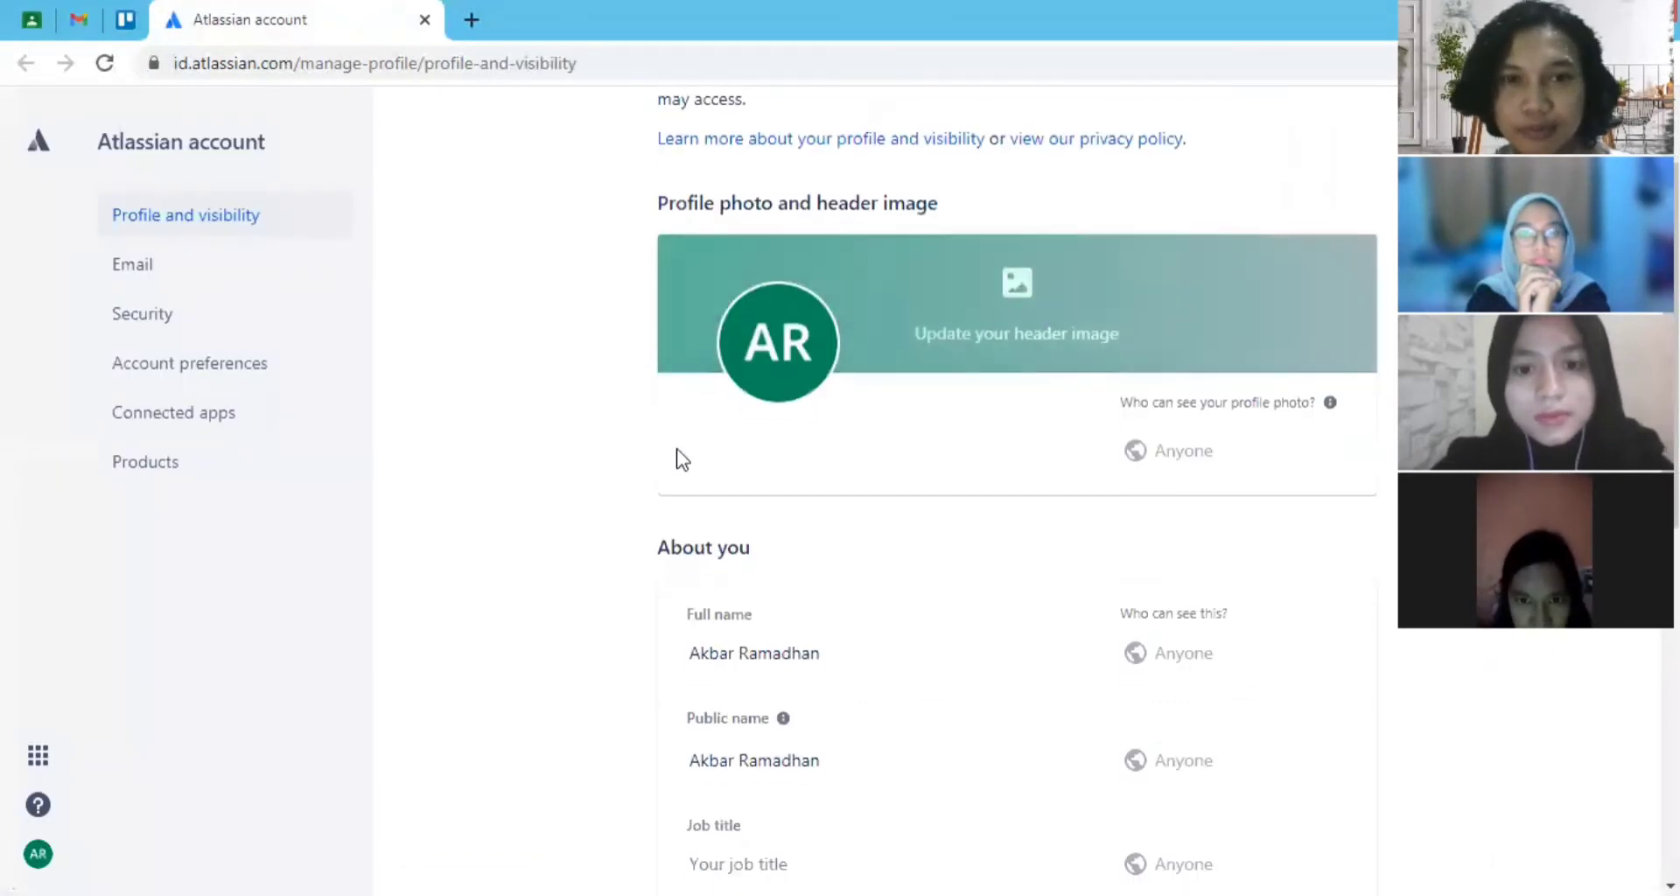
{"action": "scroll", "coordinate": [682, 459], "scroll_direction": "down", "scroll_amount": 1}
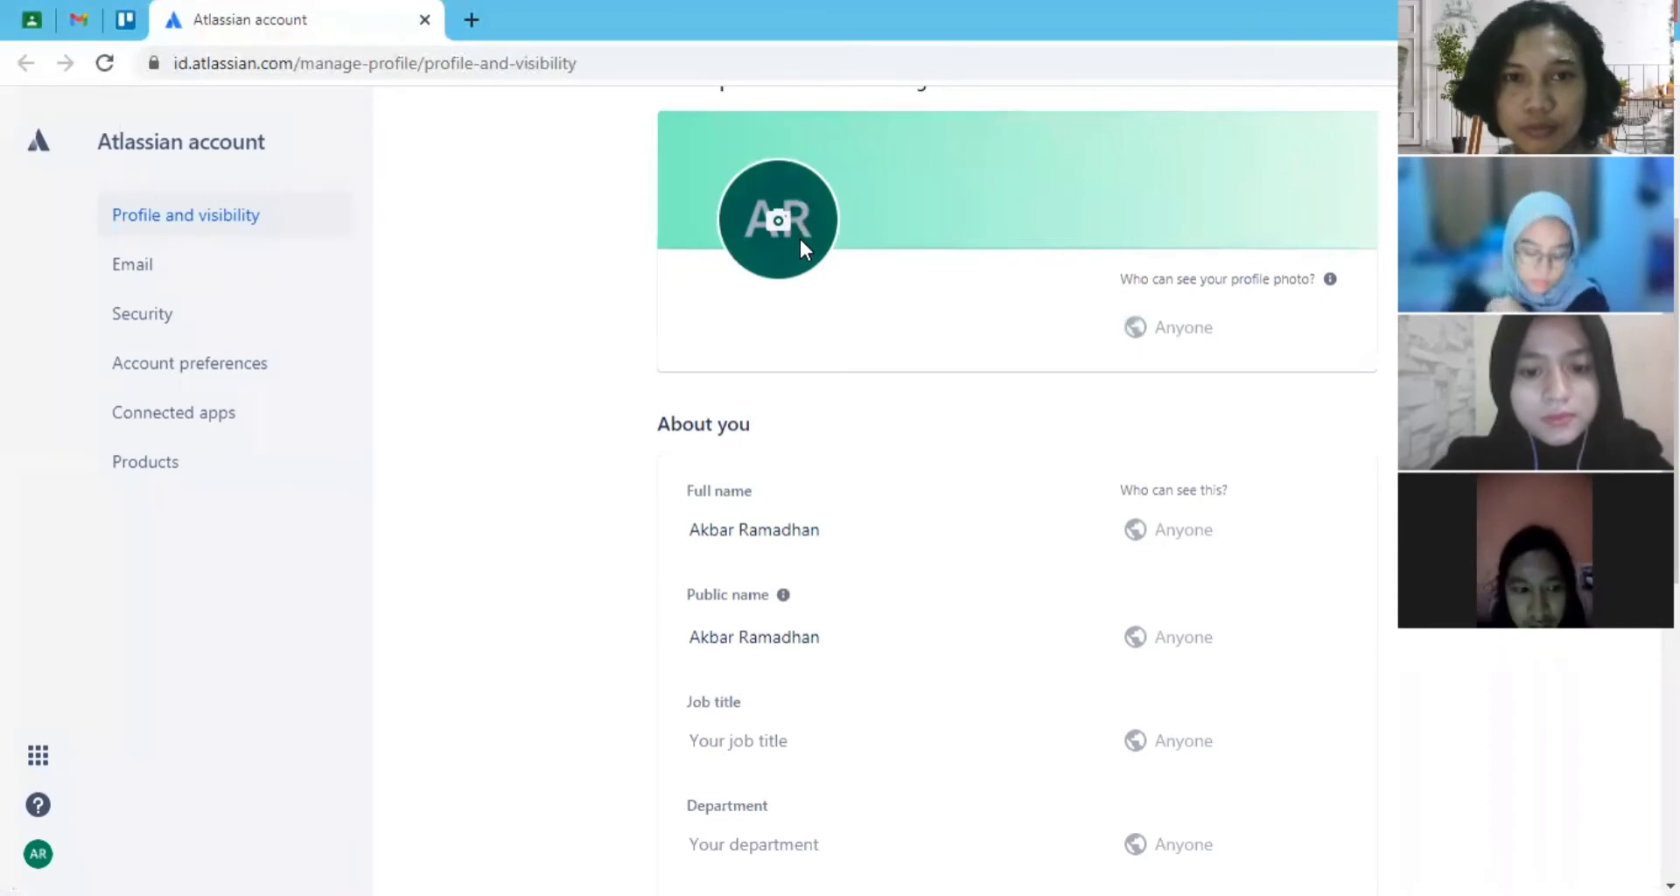
{"action": "scroll", "coordinate": [873, 532], "scroll_direction": "down", "scroll_amount": 1}
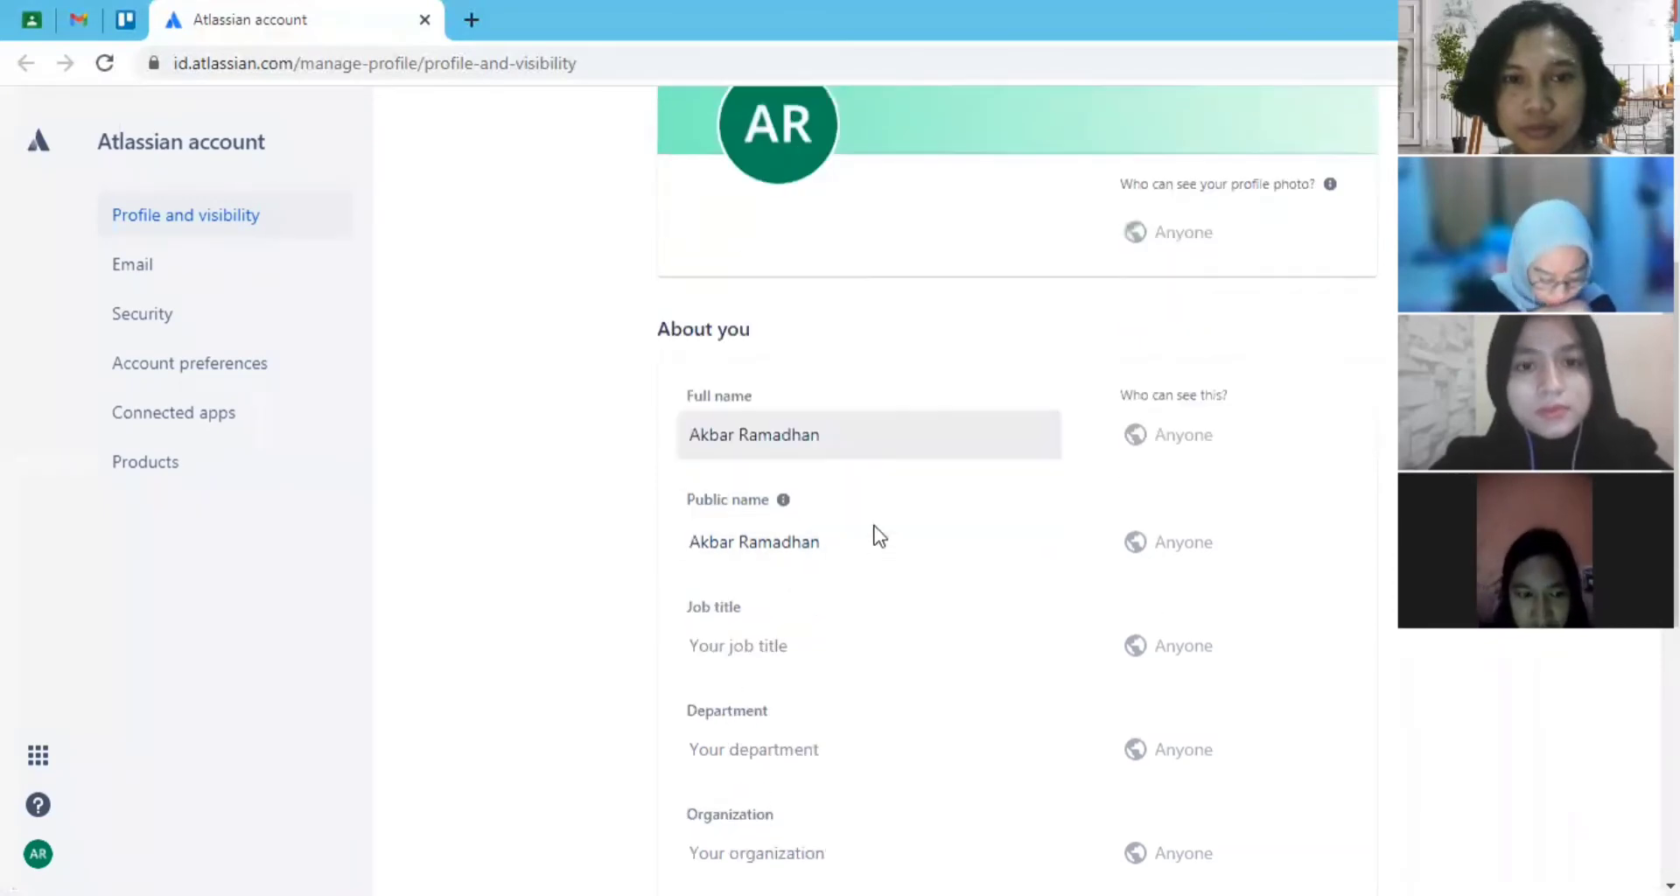
{"action": "left_click", "coordinate": [861, 397]}
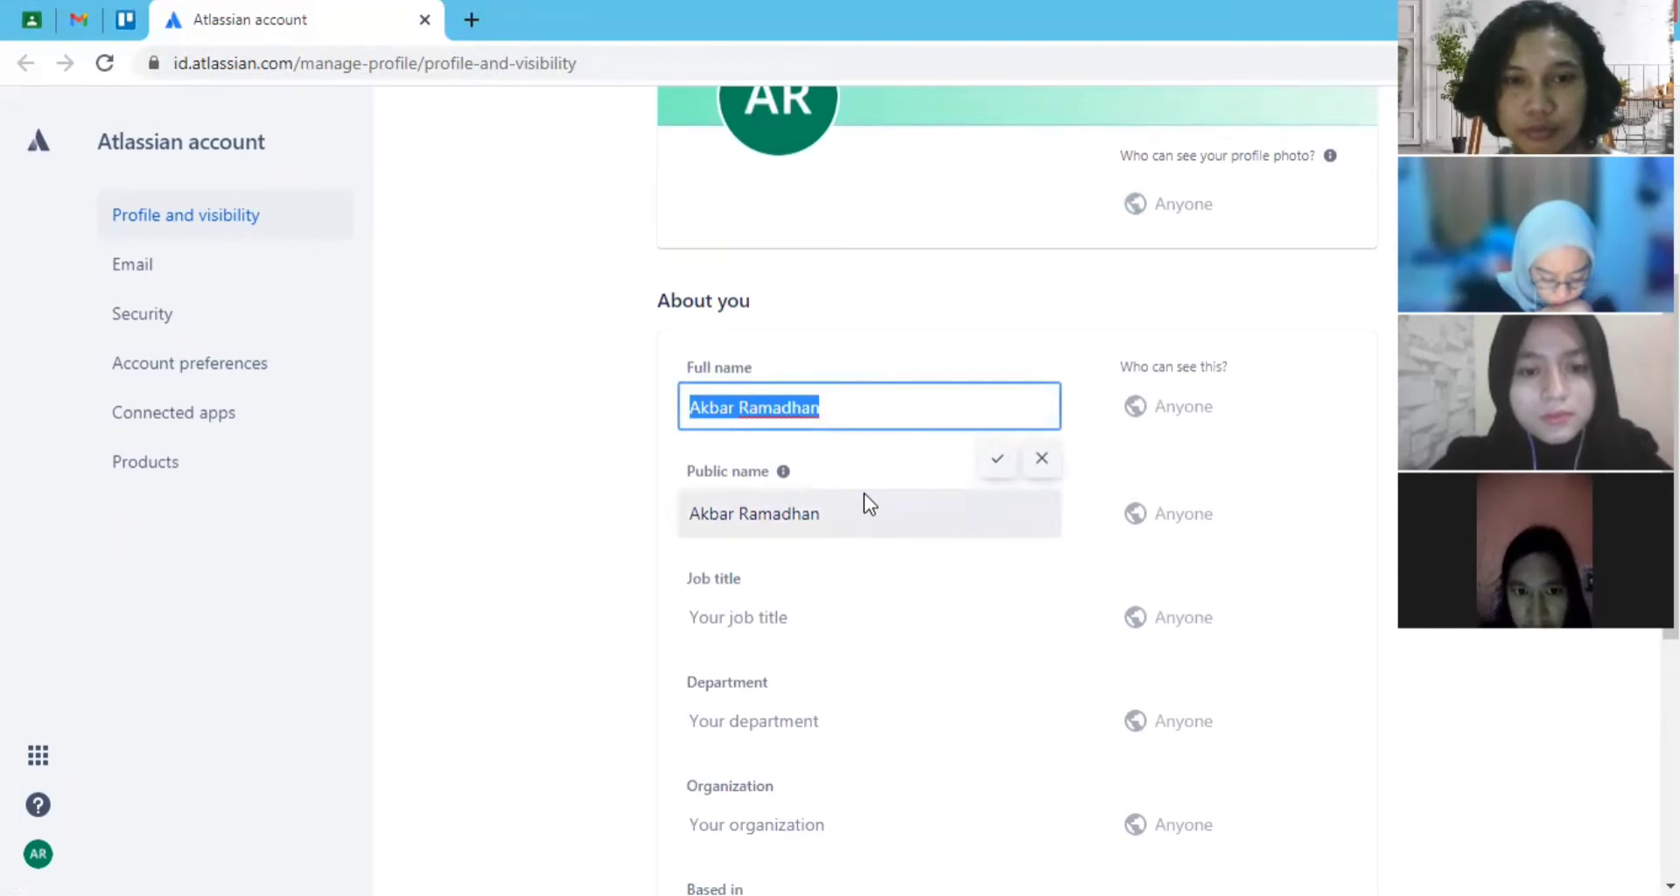
{"action": "left_click", "coordinate": [861, 509]}
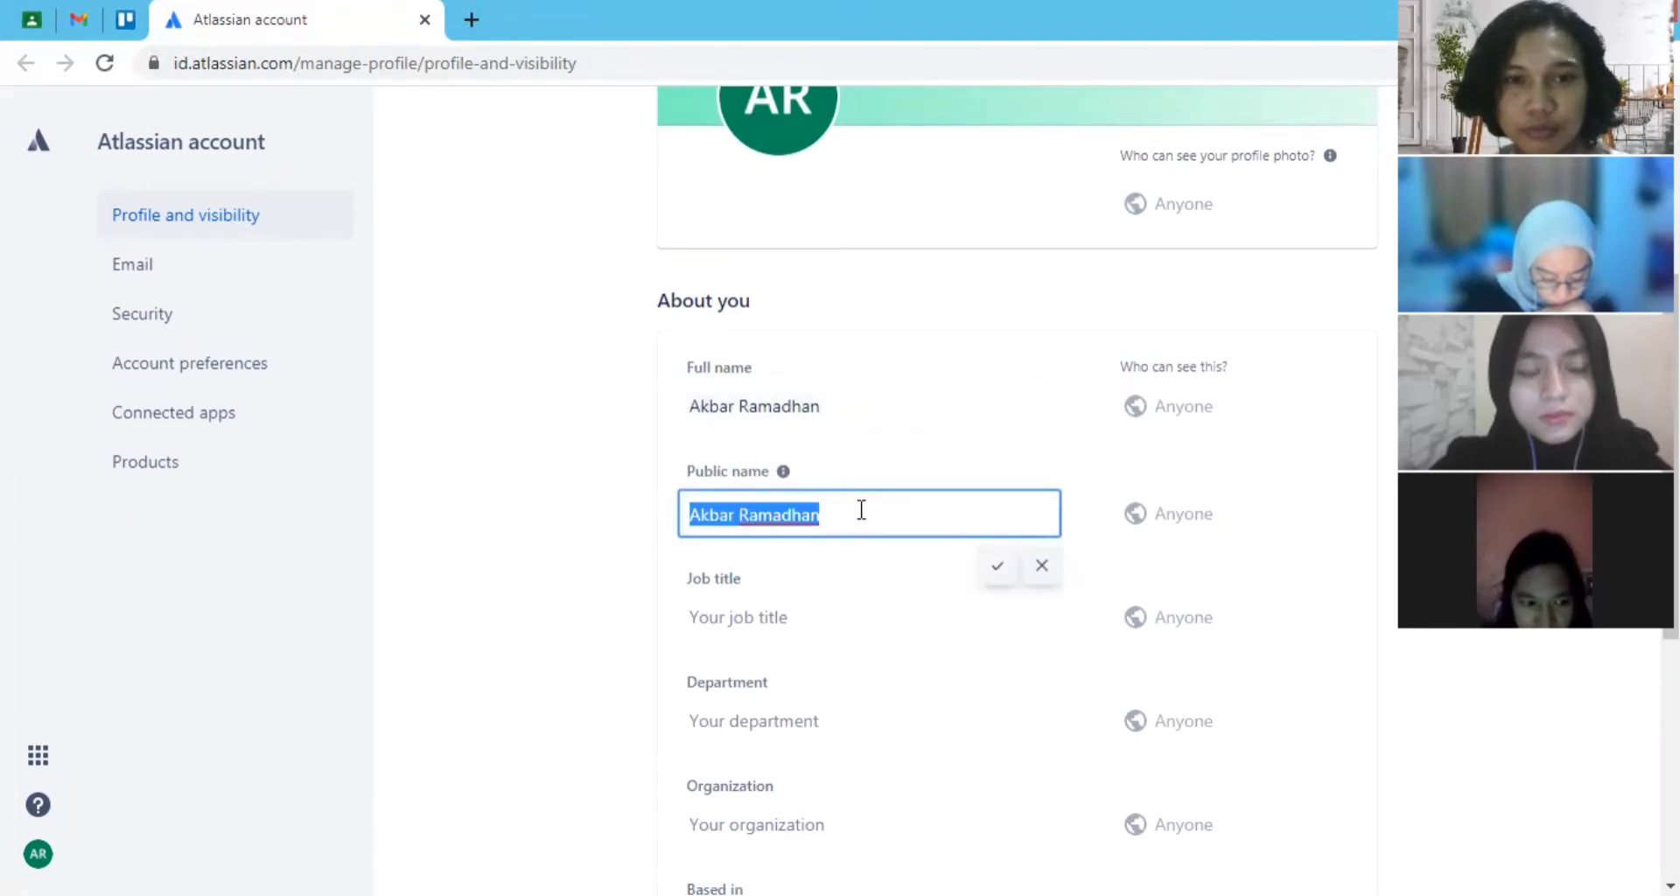
{"action": "double_click", "coordinate": [861, 509]}
- Set the job title in the Atlassian profile to "Student" and save it
{"action": "left_click", "coordinate": [840, 613]}
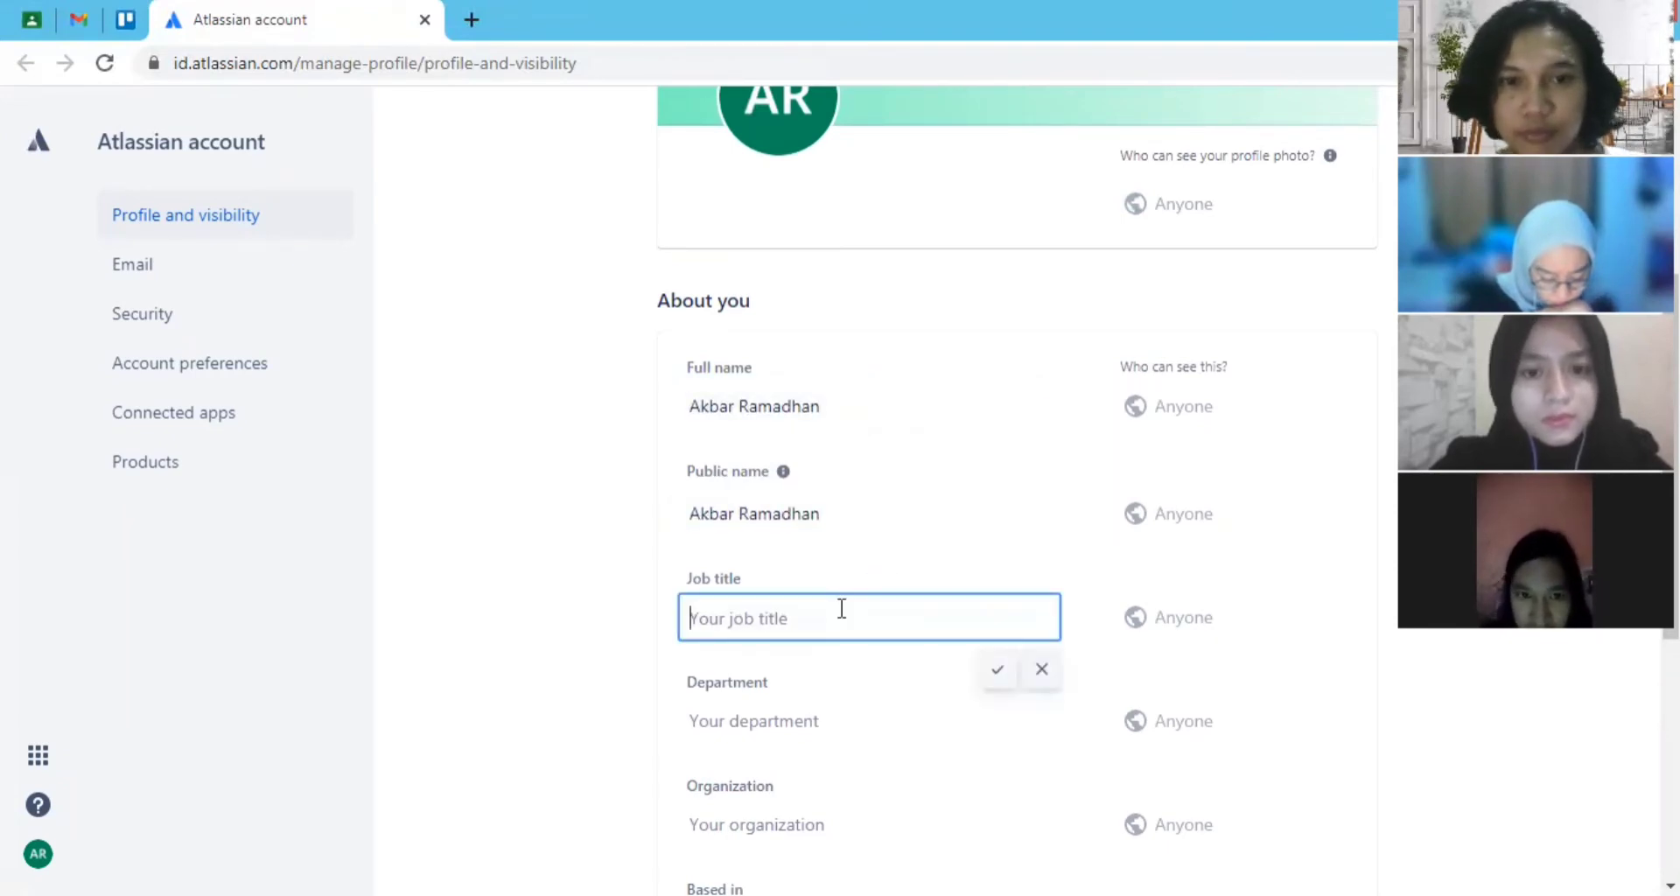
{"action": "scroll", "coordinate": [836, 560], "scroll_direction": "down", "scroll_amount": 1}
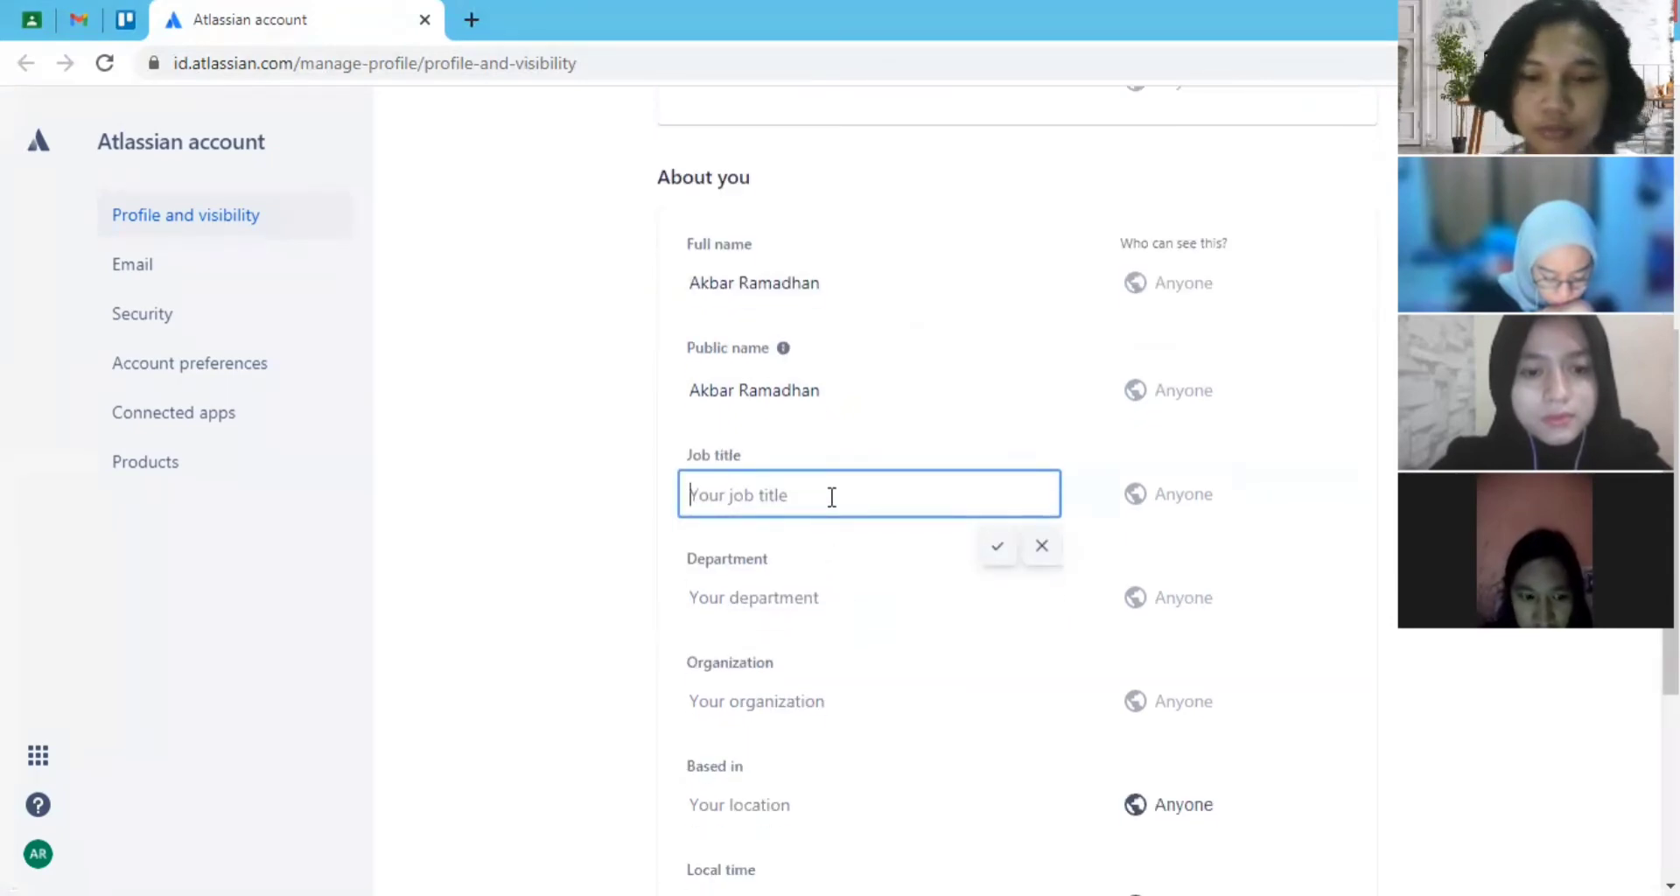
{"action": "type", "text": "pe"}
{"action": "key", "text": "BackSpace"}
{"action": "key", "text": "BackSpace"}
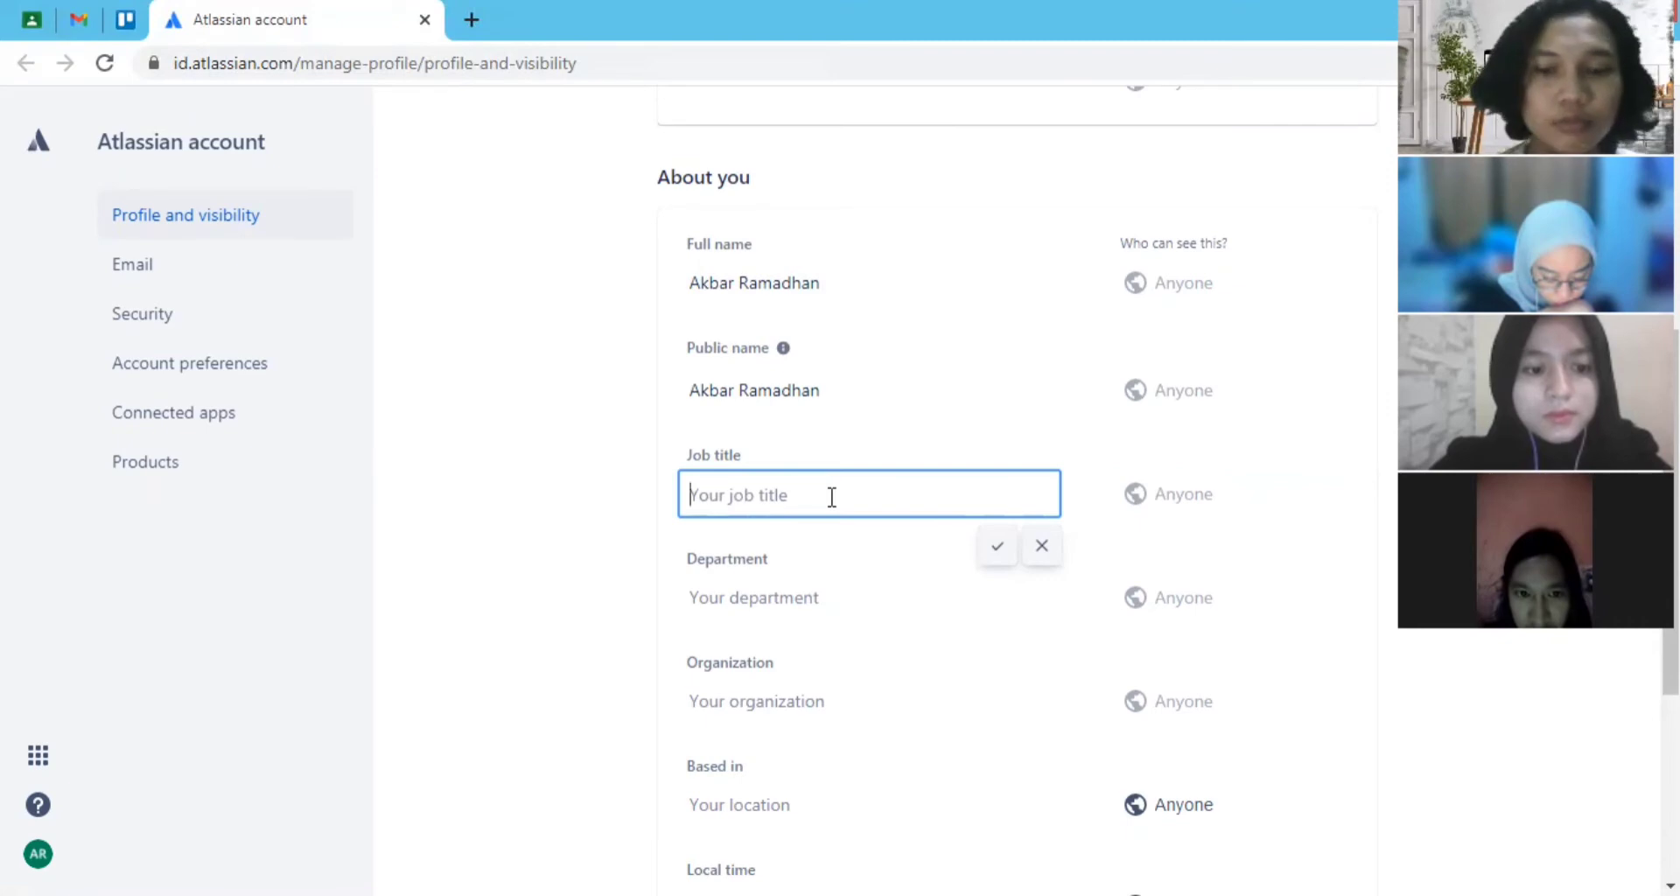
{"action": "type", "text": "Student"}
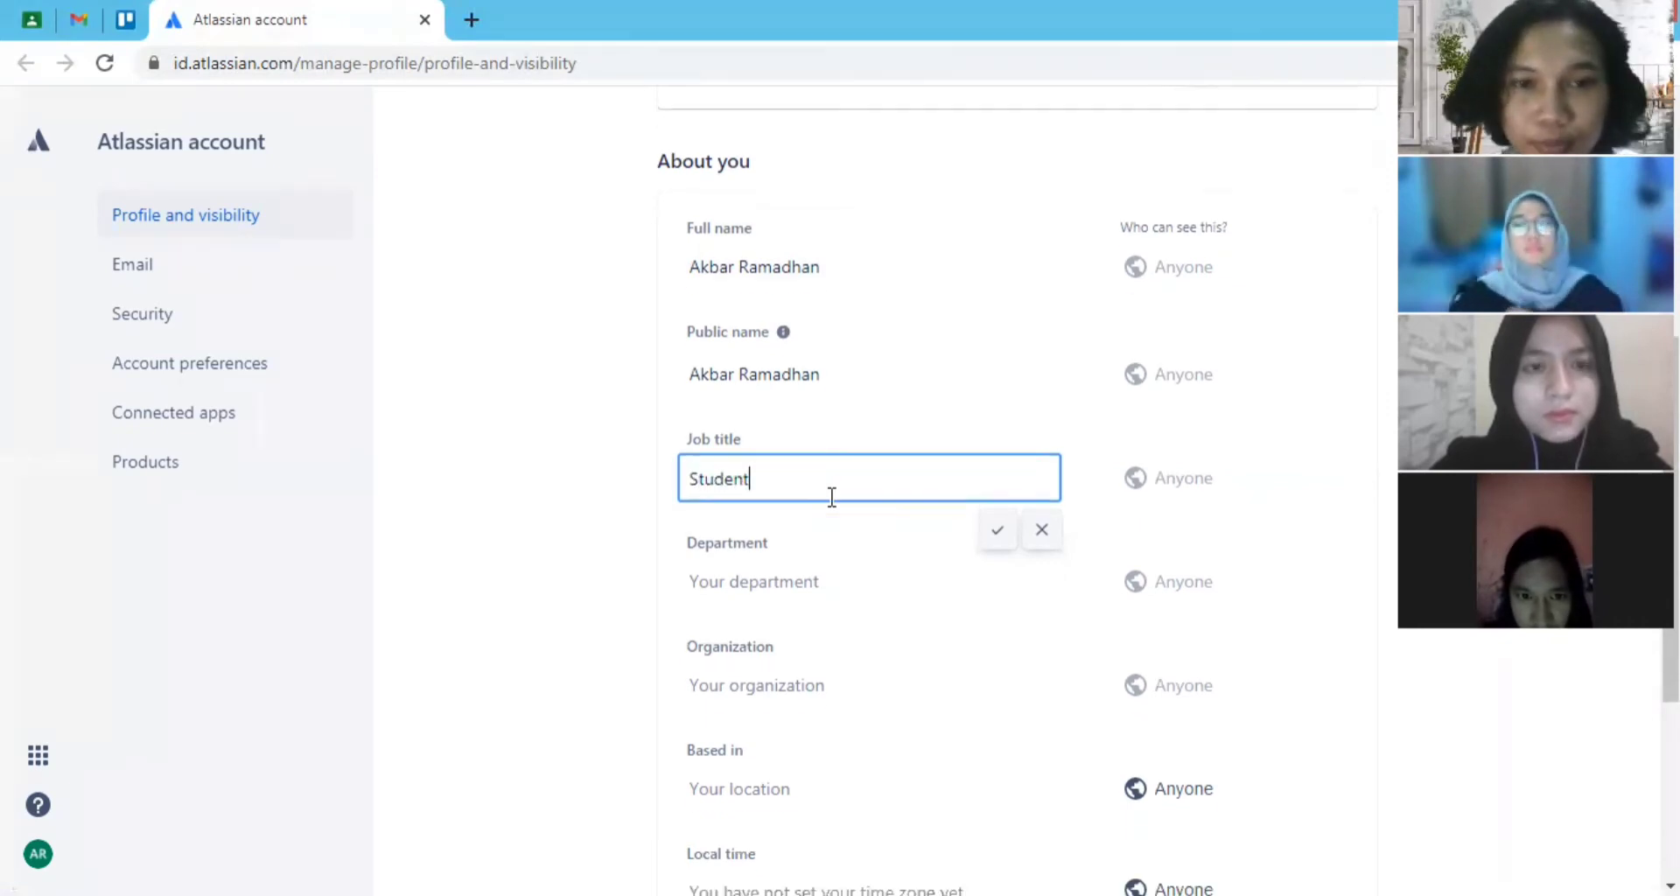
{"action": "scroll", "coordinate": [830, 490], "scroll_direction": "down", "scroll_amount": 4}
{"action": "left_click", "coordinate": [997, 175]}
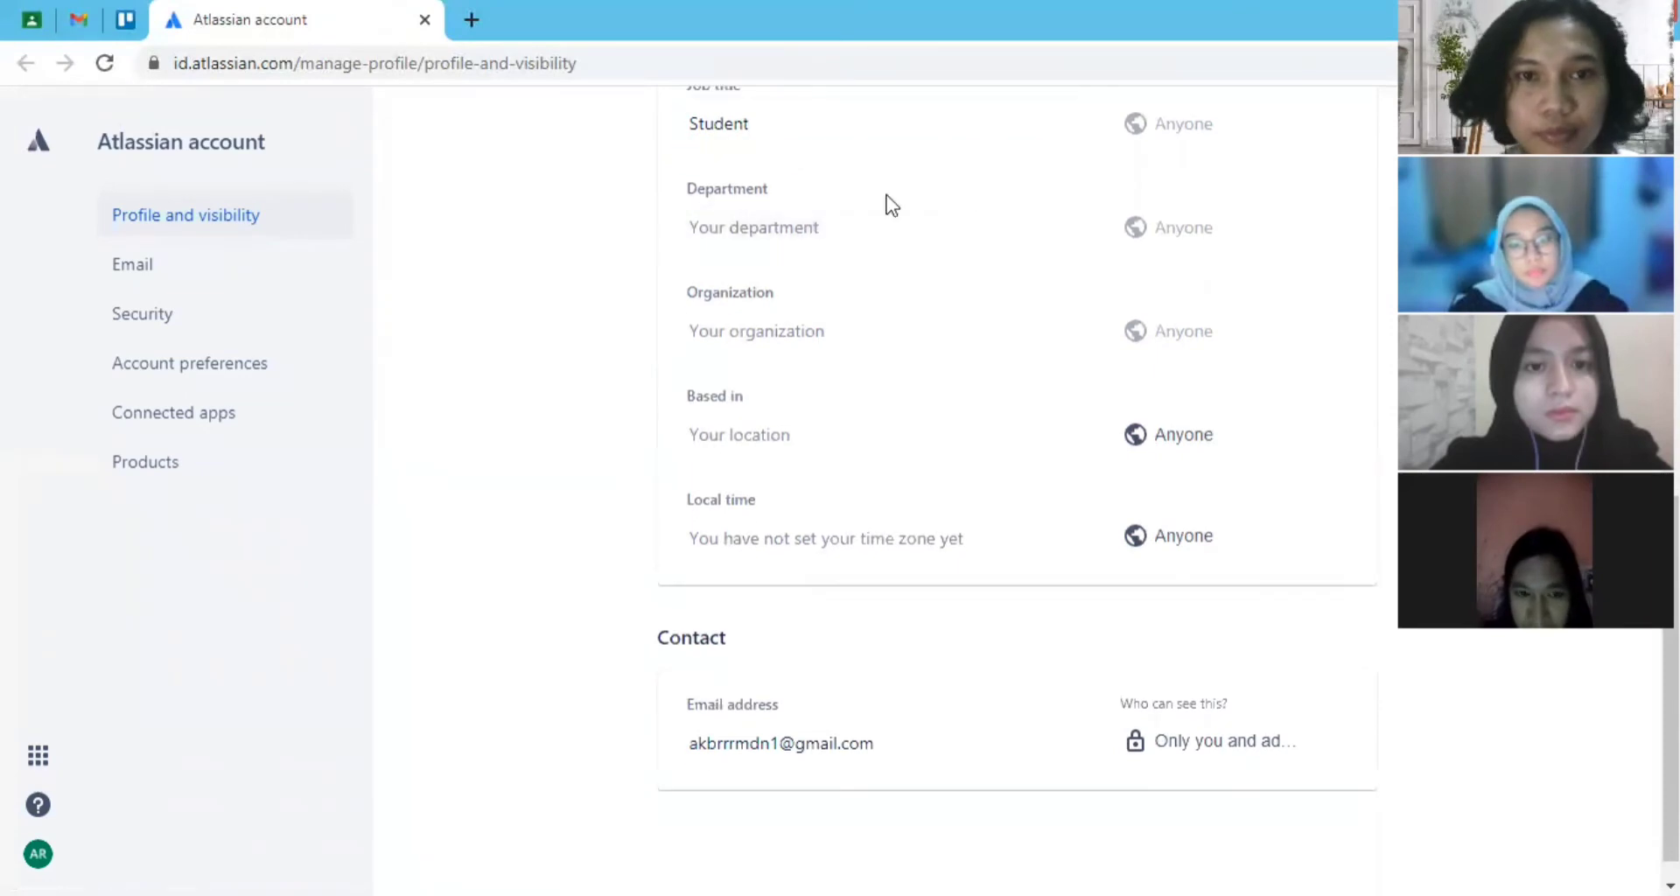
- Set the department in the Atlassian profile to "Politeknik negri medai kreatif jakarta" and save it
{"action": "left_click", "coordinate": [834, 211]}
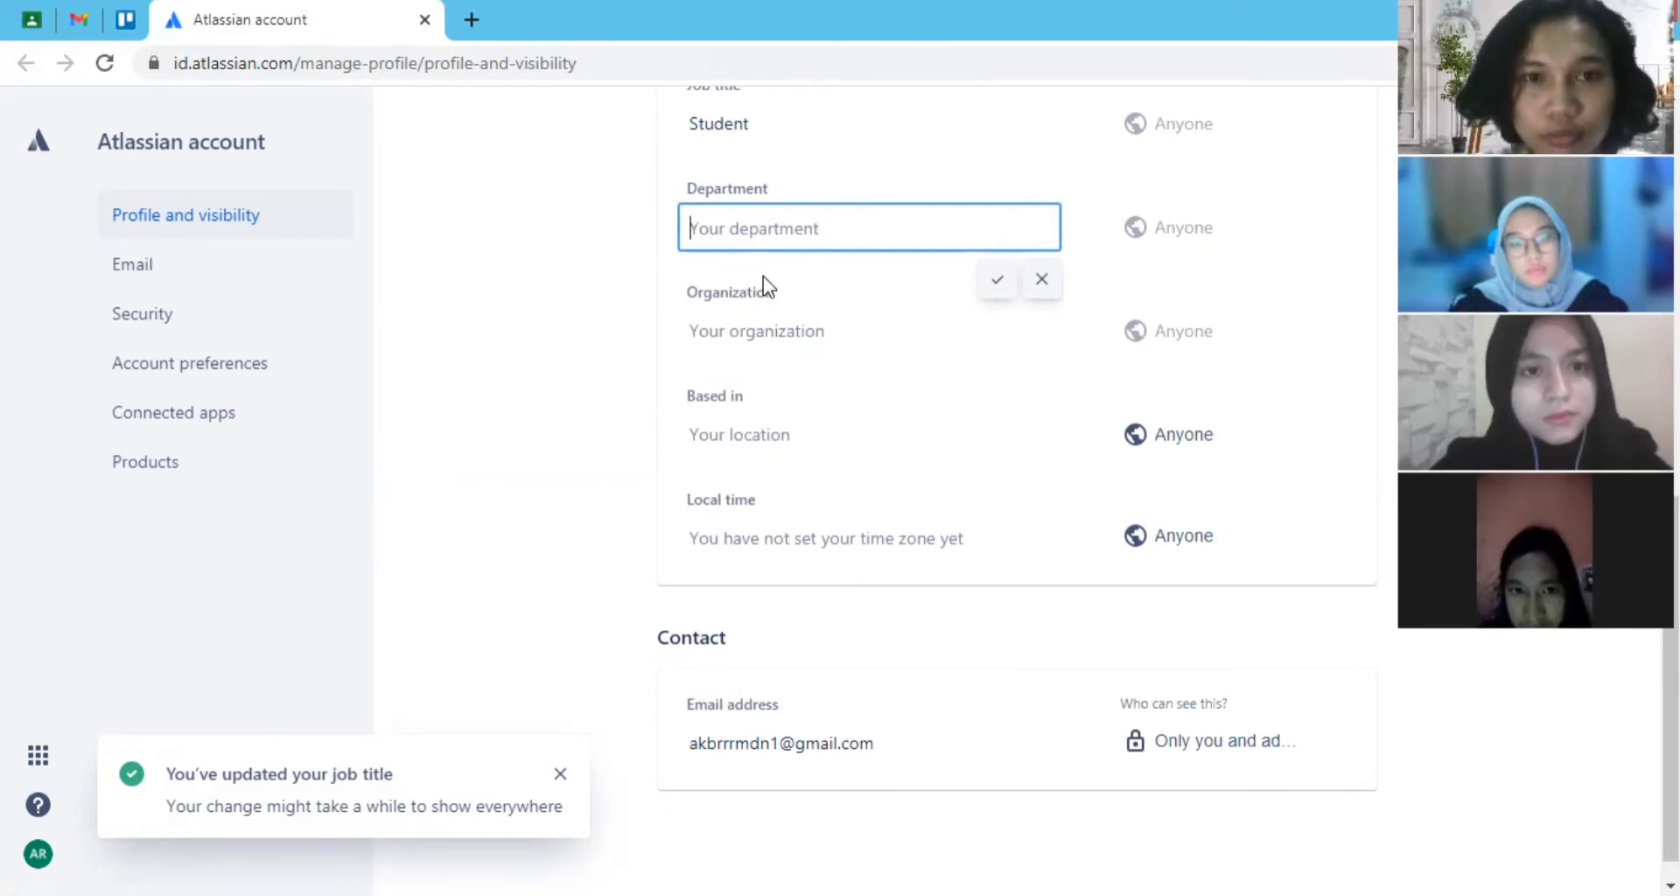
{"action": "type", "text": "P"}
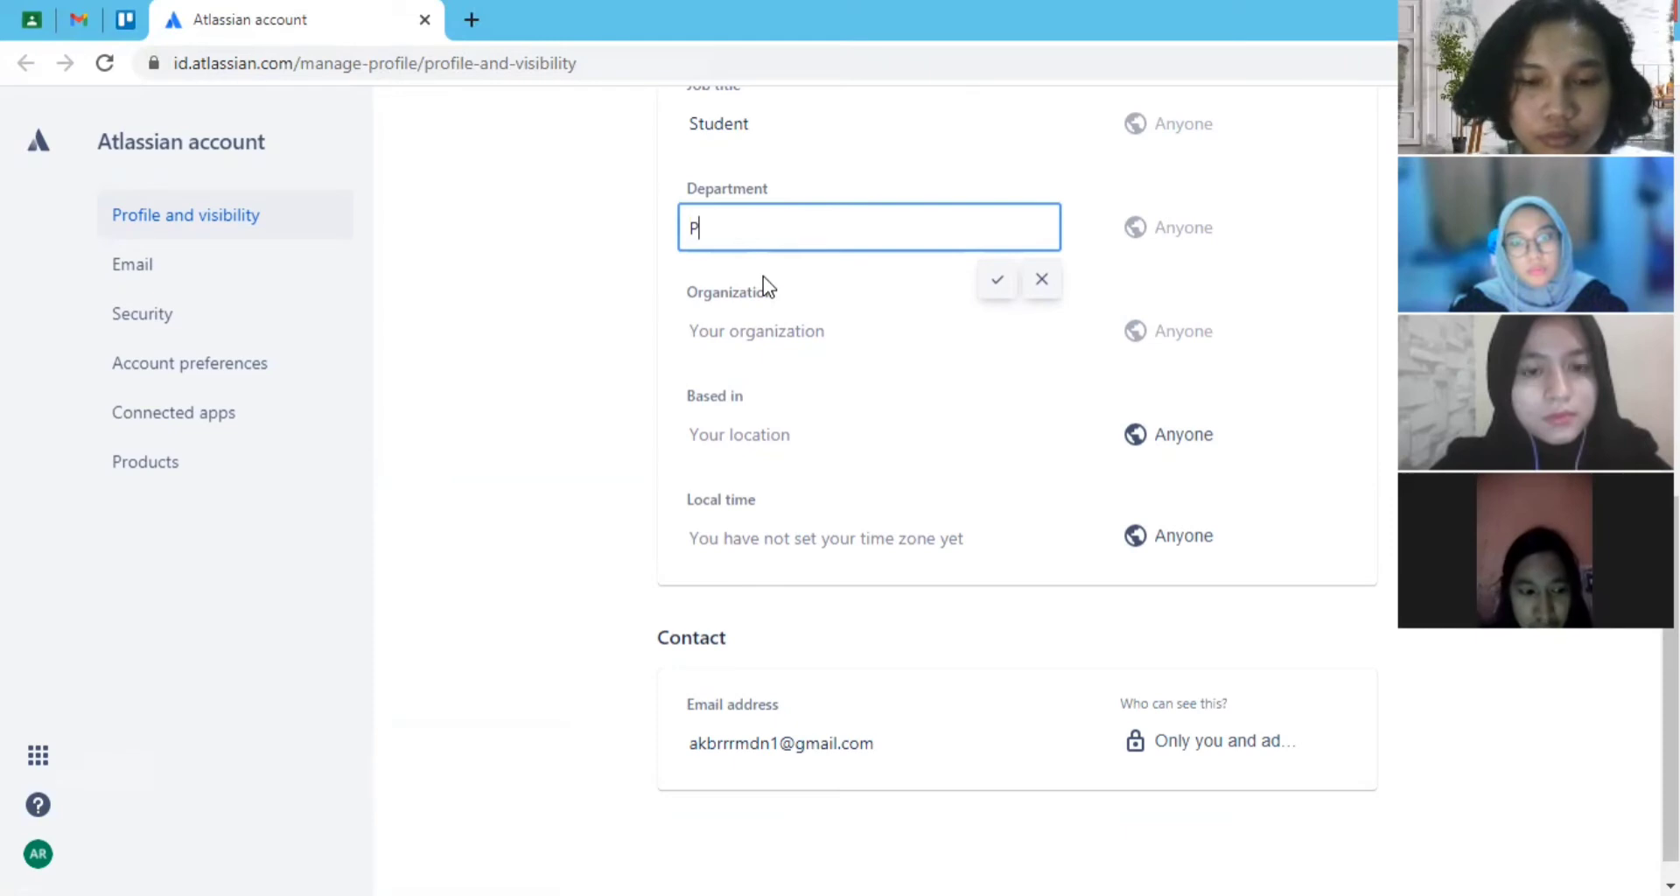
{"action": "type", "text": "olitik"}
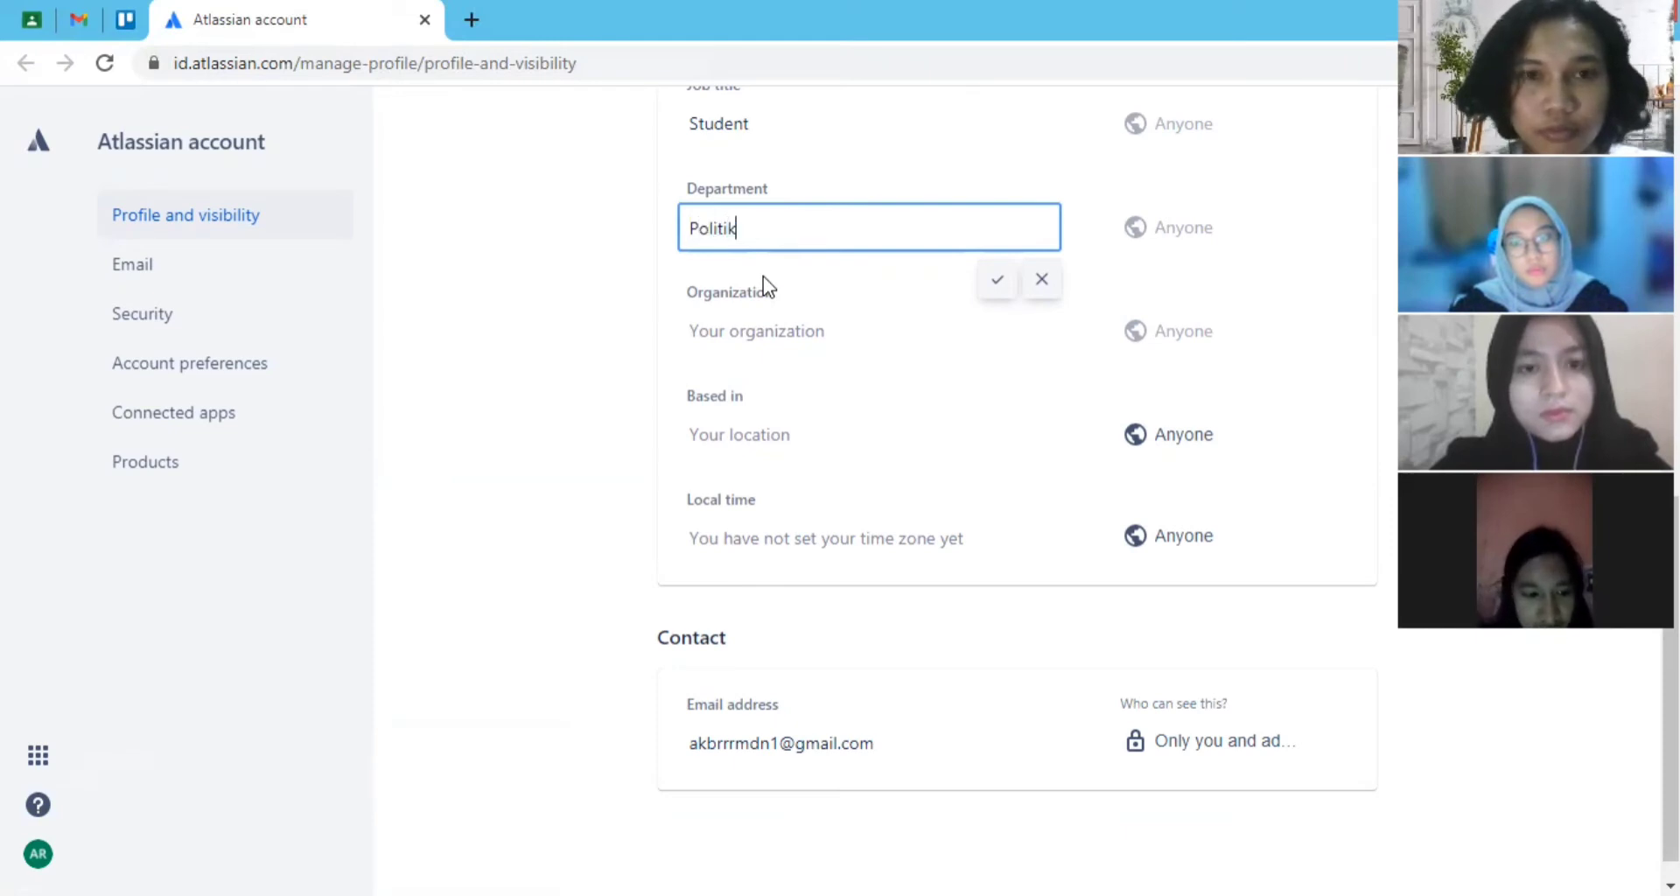
{"action": "key", "text": "BackSpace"}
{"action": "key", "text": "BackSpace"}
{"action": "type", "text": "ek"}
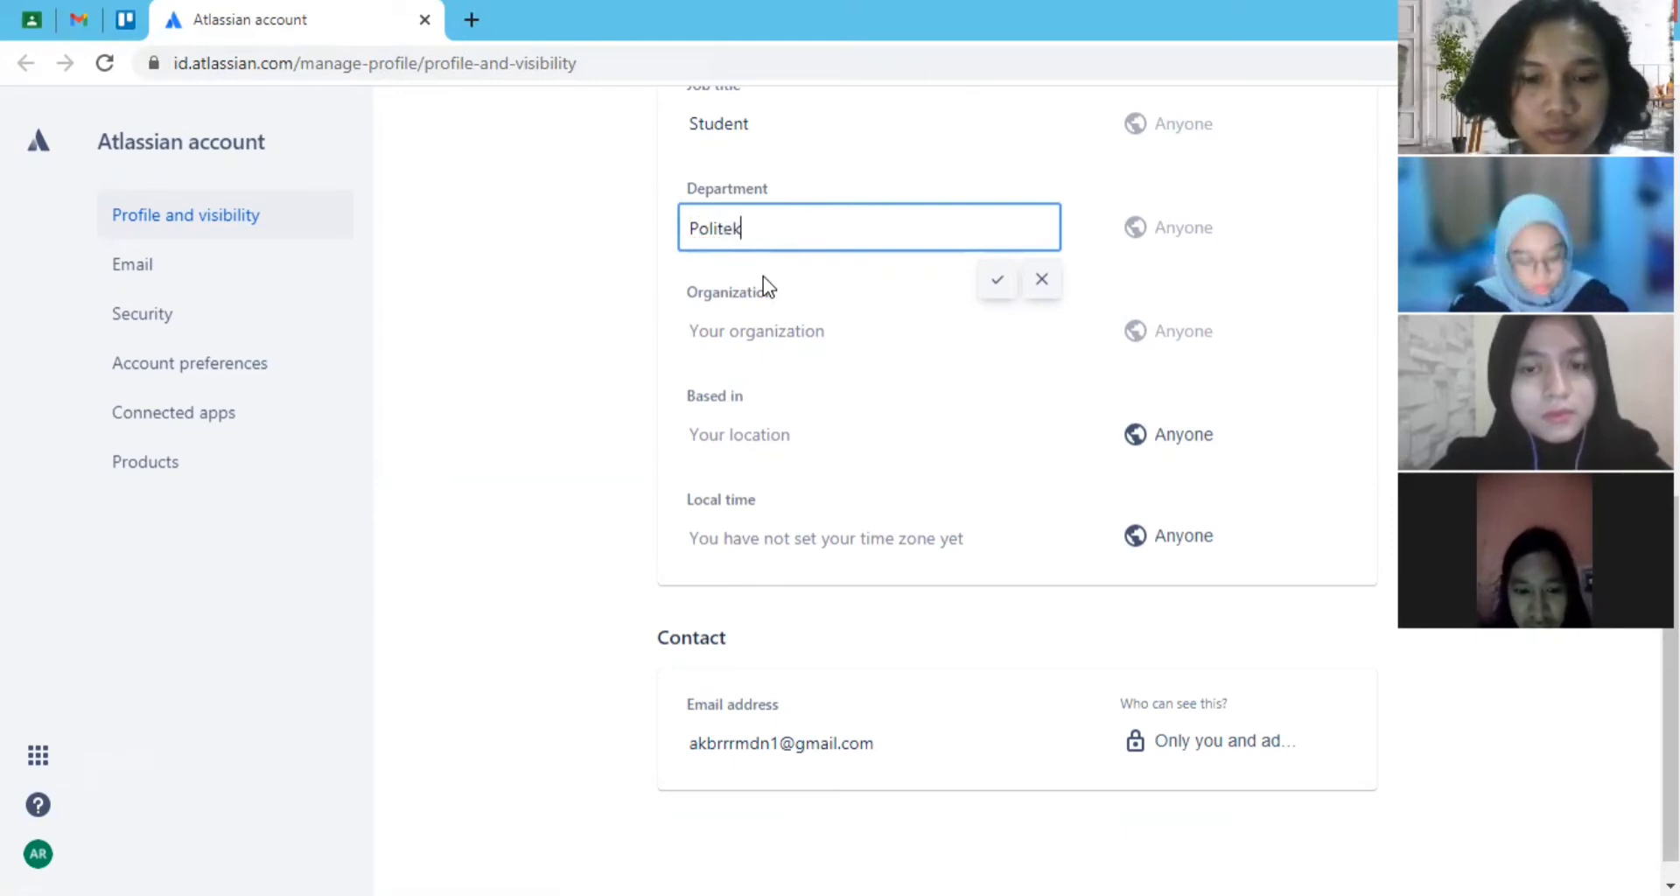
{"action": "type", "text": "nik negri m"}
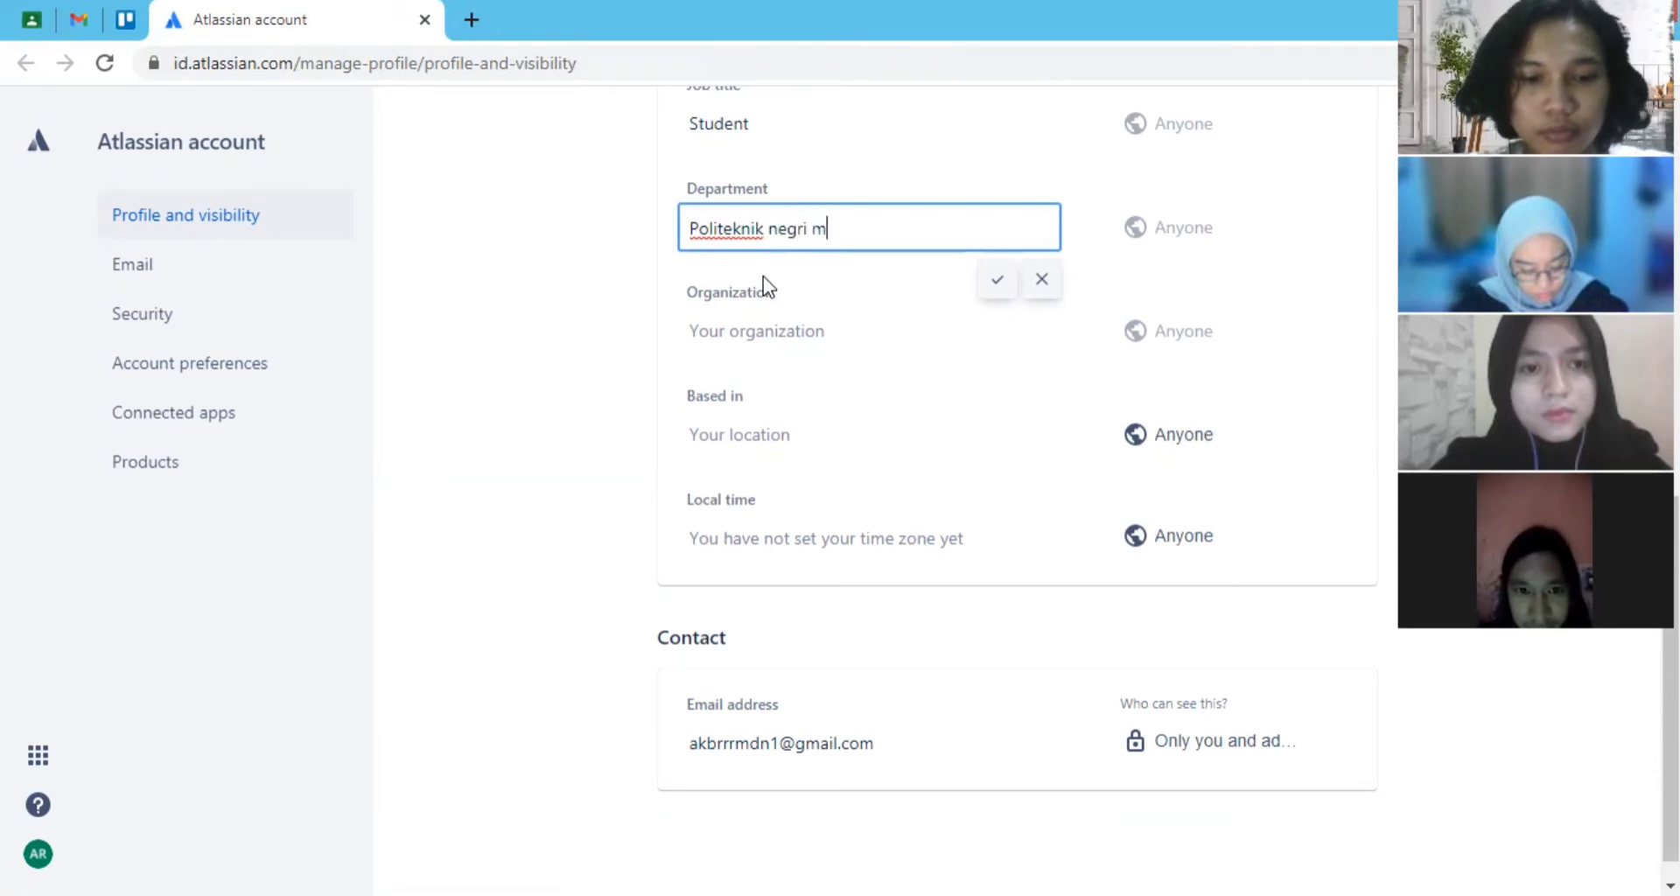
{"action": "type", "text": "edai kreati"}
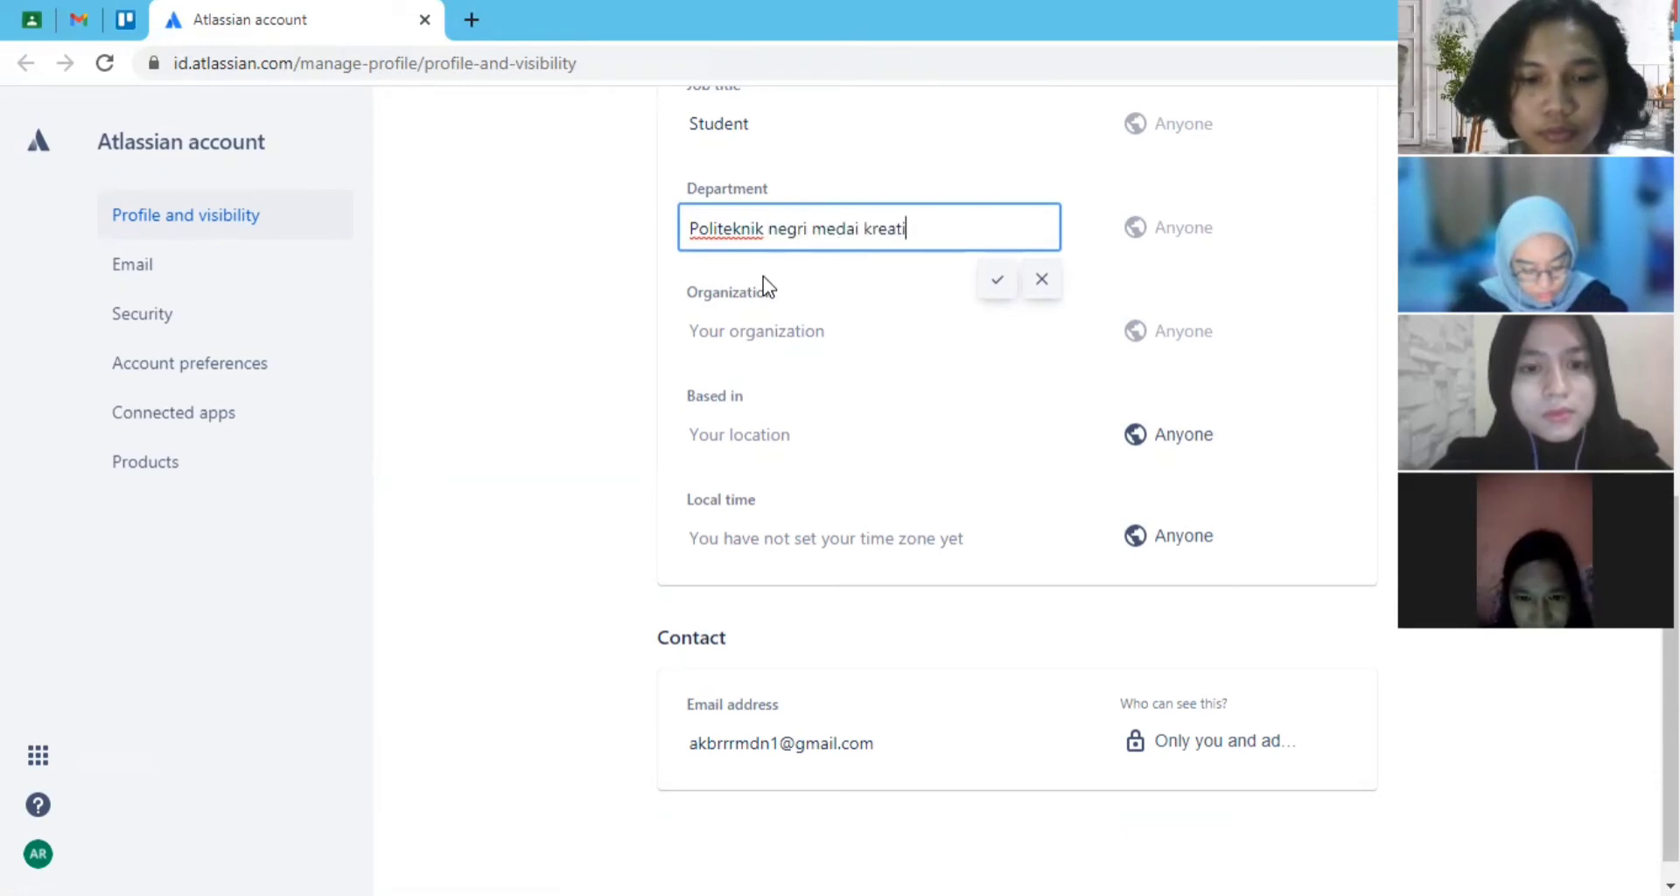
{"action": "type", "text": "f jakarta"}
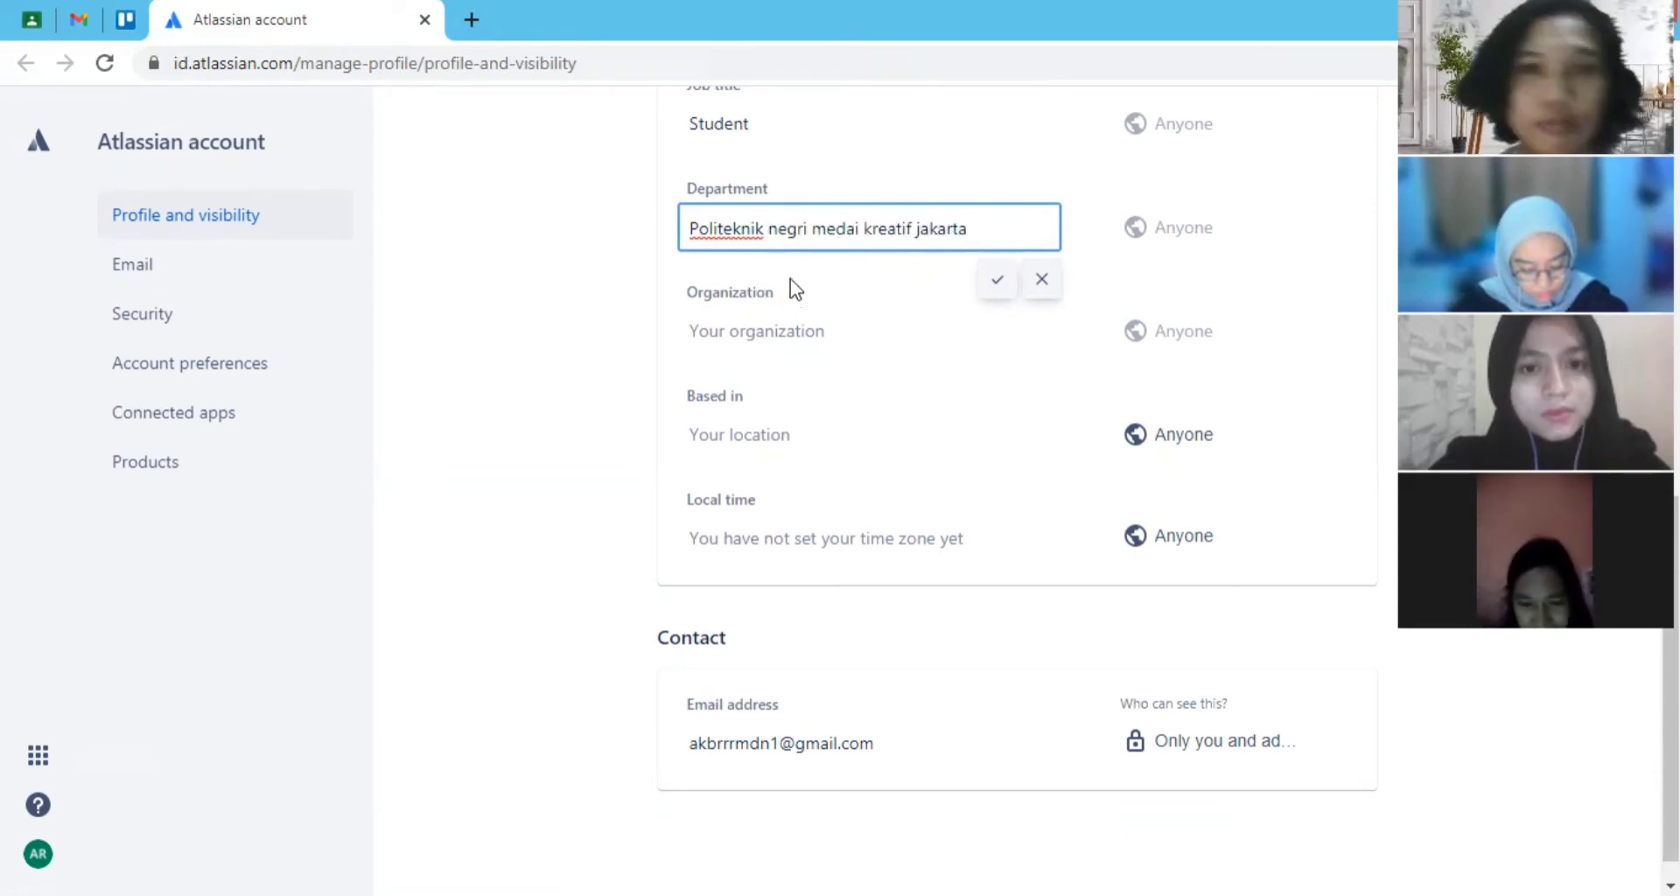
{"action": "left_click", "coordinate": [805, 330]}
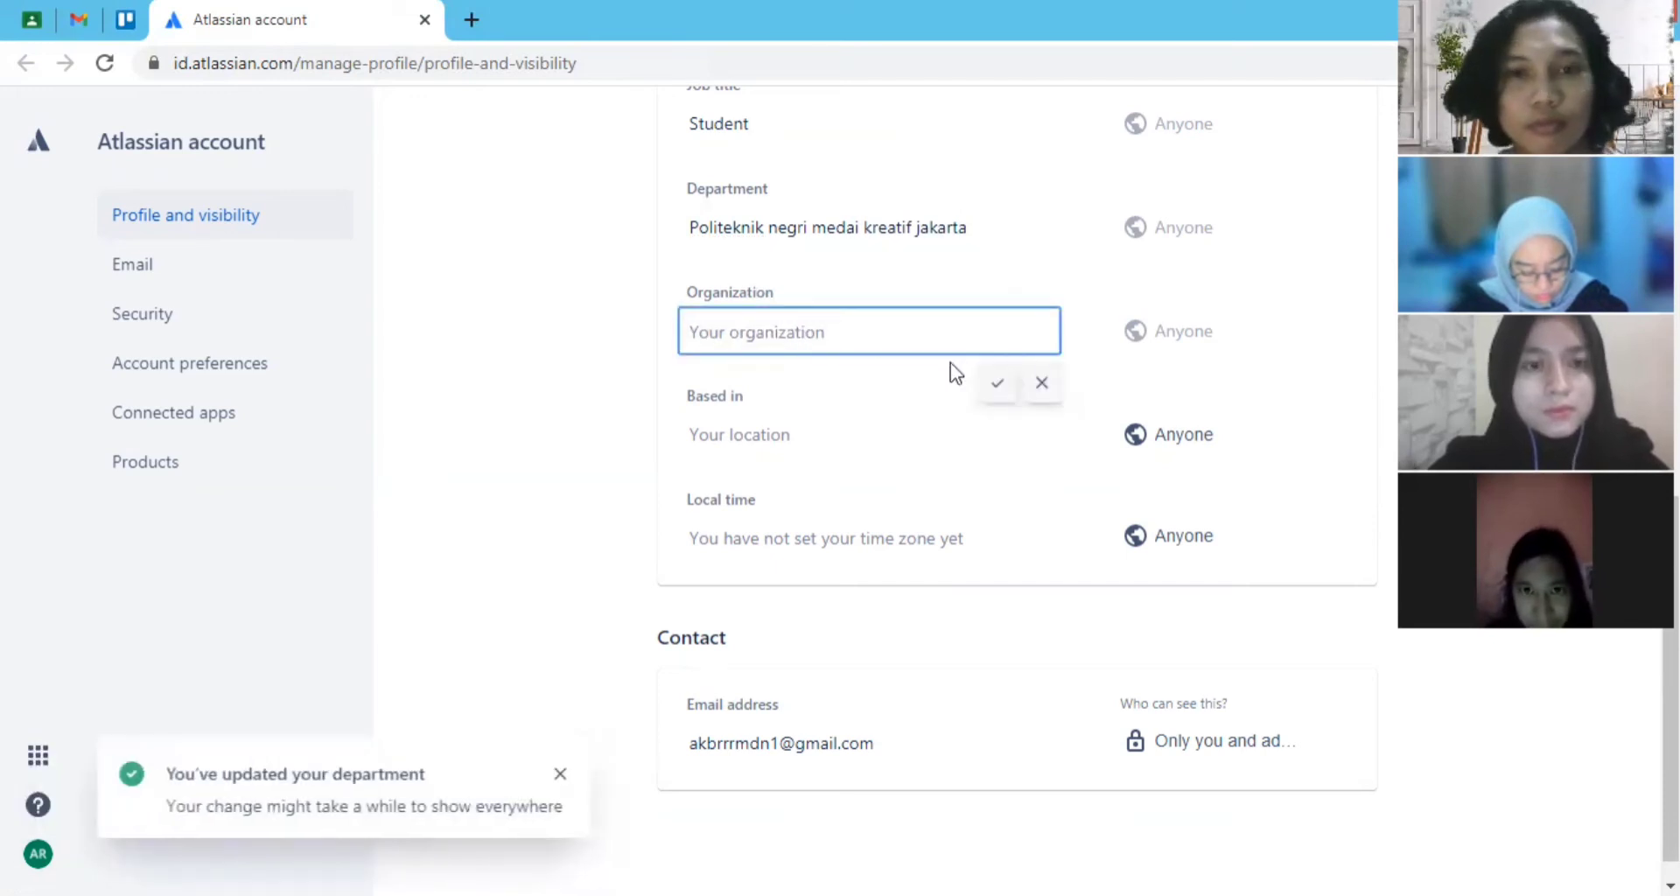
- Look at the location and local time entries of the Atlassian profile, leaving the location empty
{"action": "left_click", "coordinate": [827, 435]}
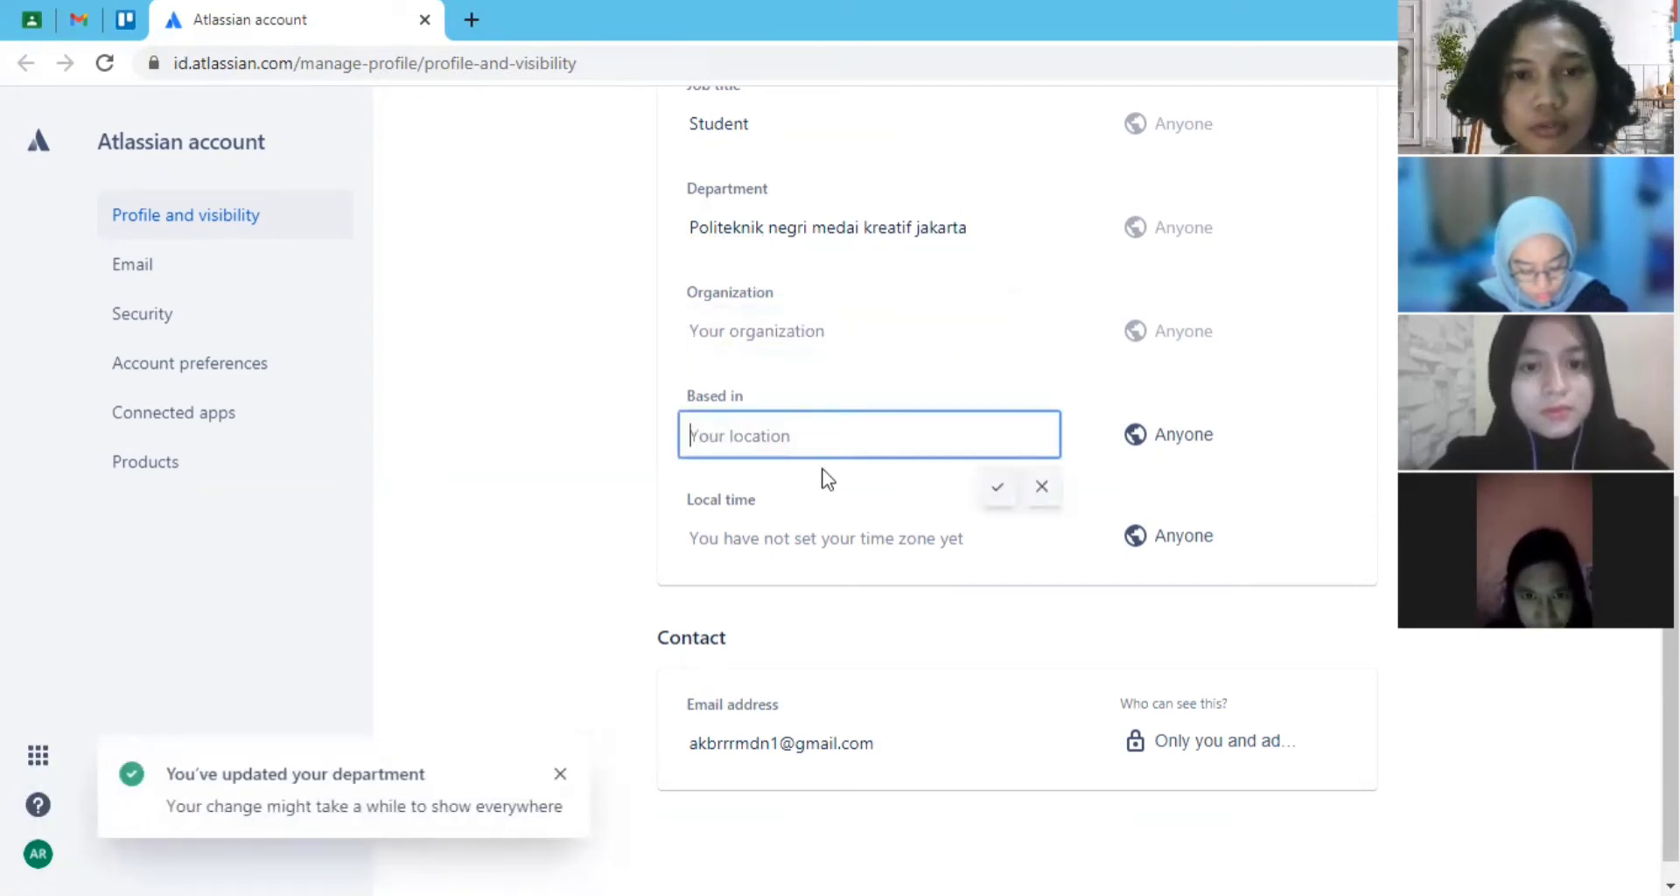
{"action": "mouse_move", "coordinate": [809, 534]}
{"action": "left_click", "coordinate": [551, 498]}
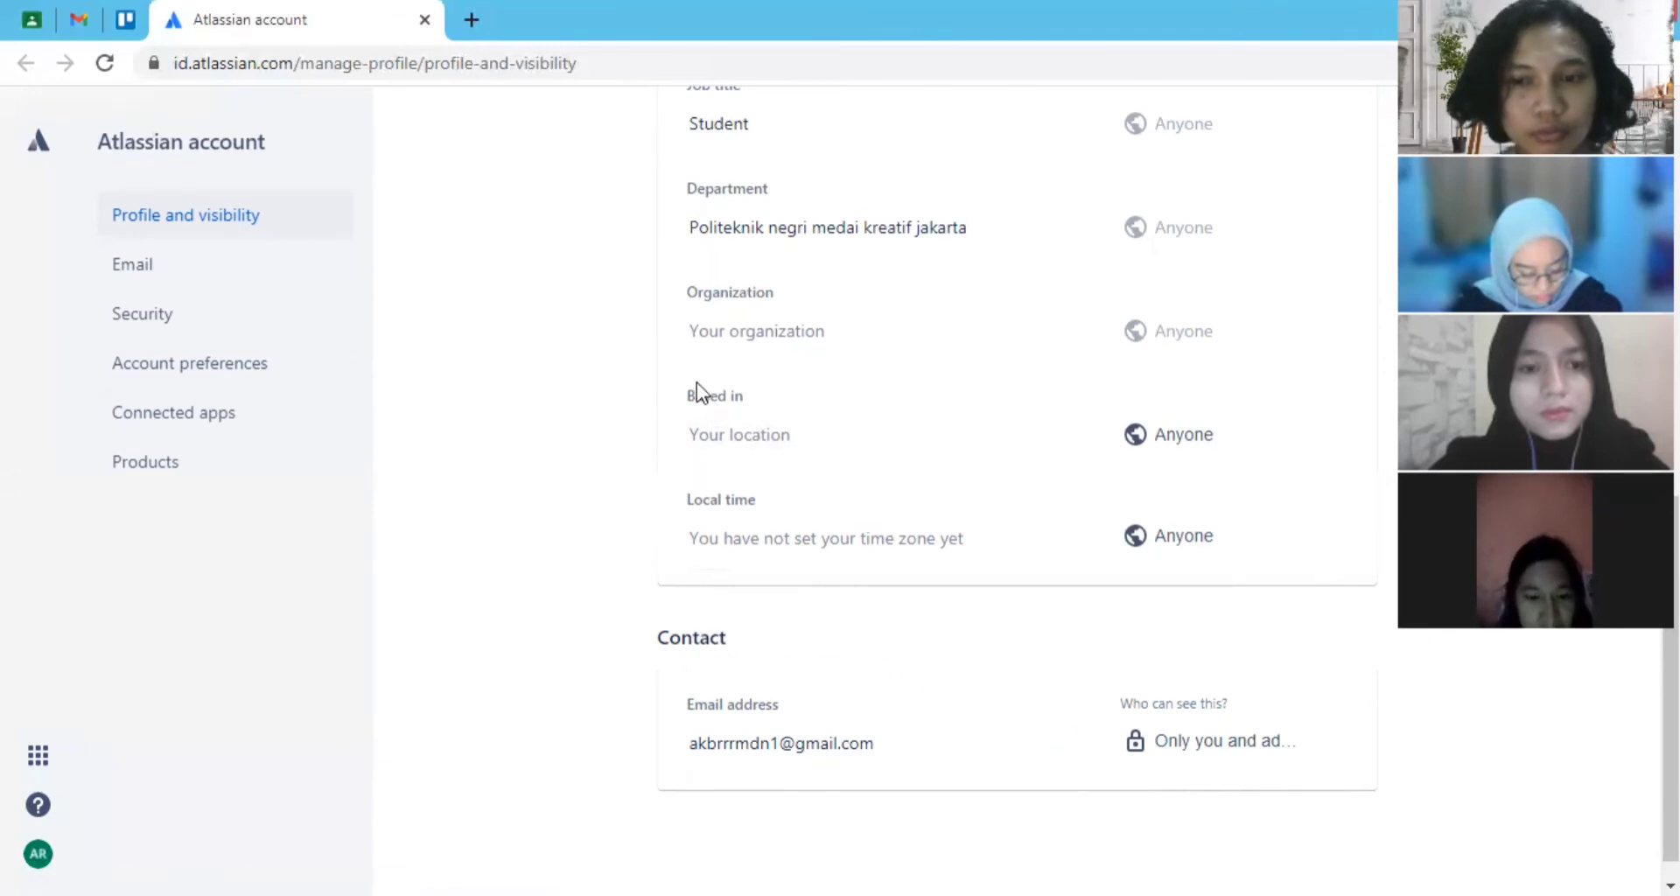
- Browse the available languages in the Atlassian account preferences, and set the time zone to America/Los Angeles
{"action": "left_click", "coordinate": [207, 385]}
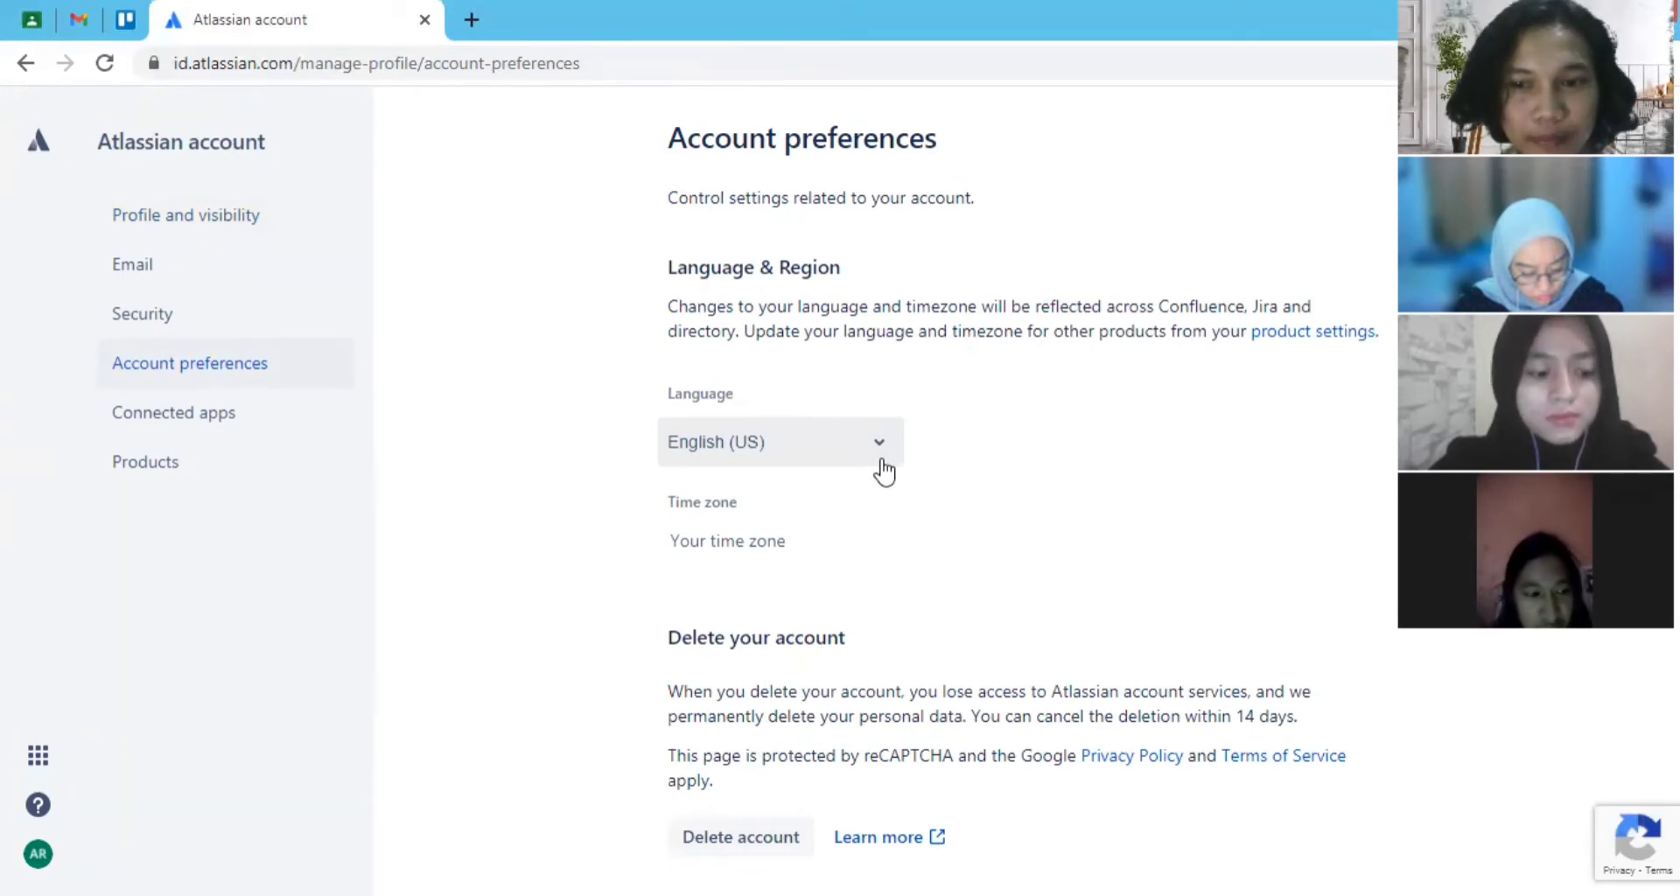
{"action": "left_click", "coordinate": [884, 471]}
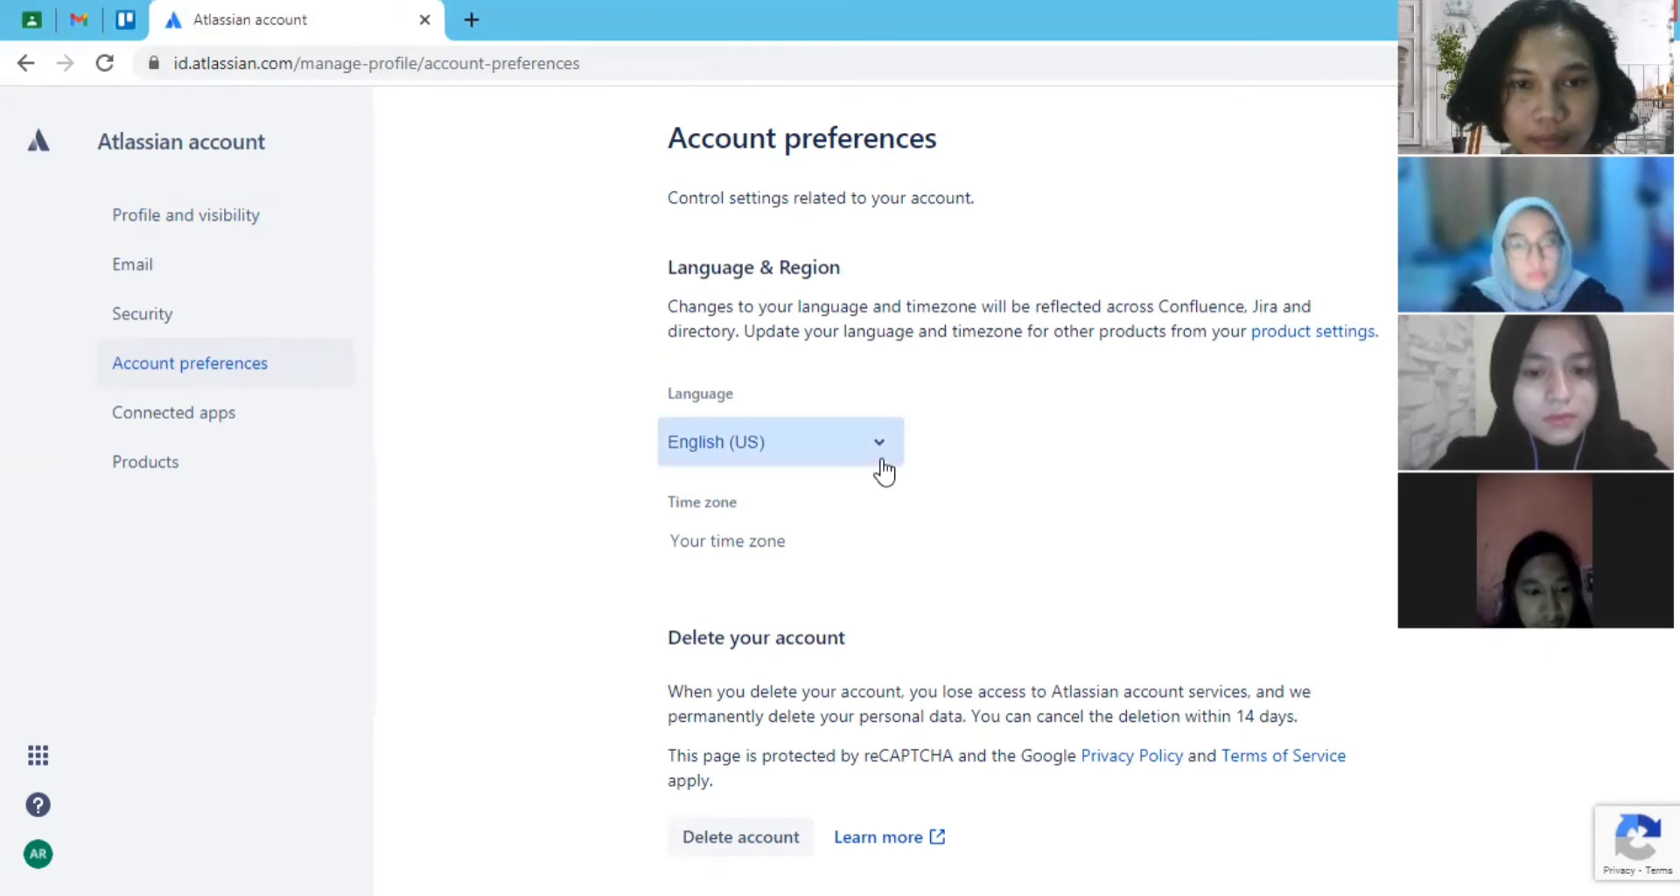
{"action": "scroll", "coordinate": [799, 604], "scroll_direction": "down", "scroll_amount": 7}
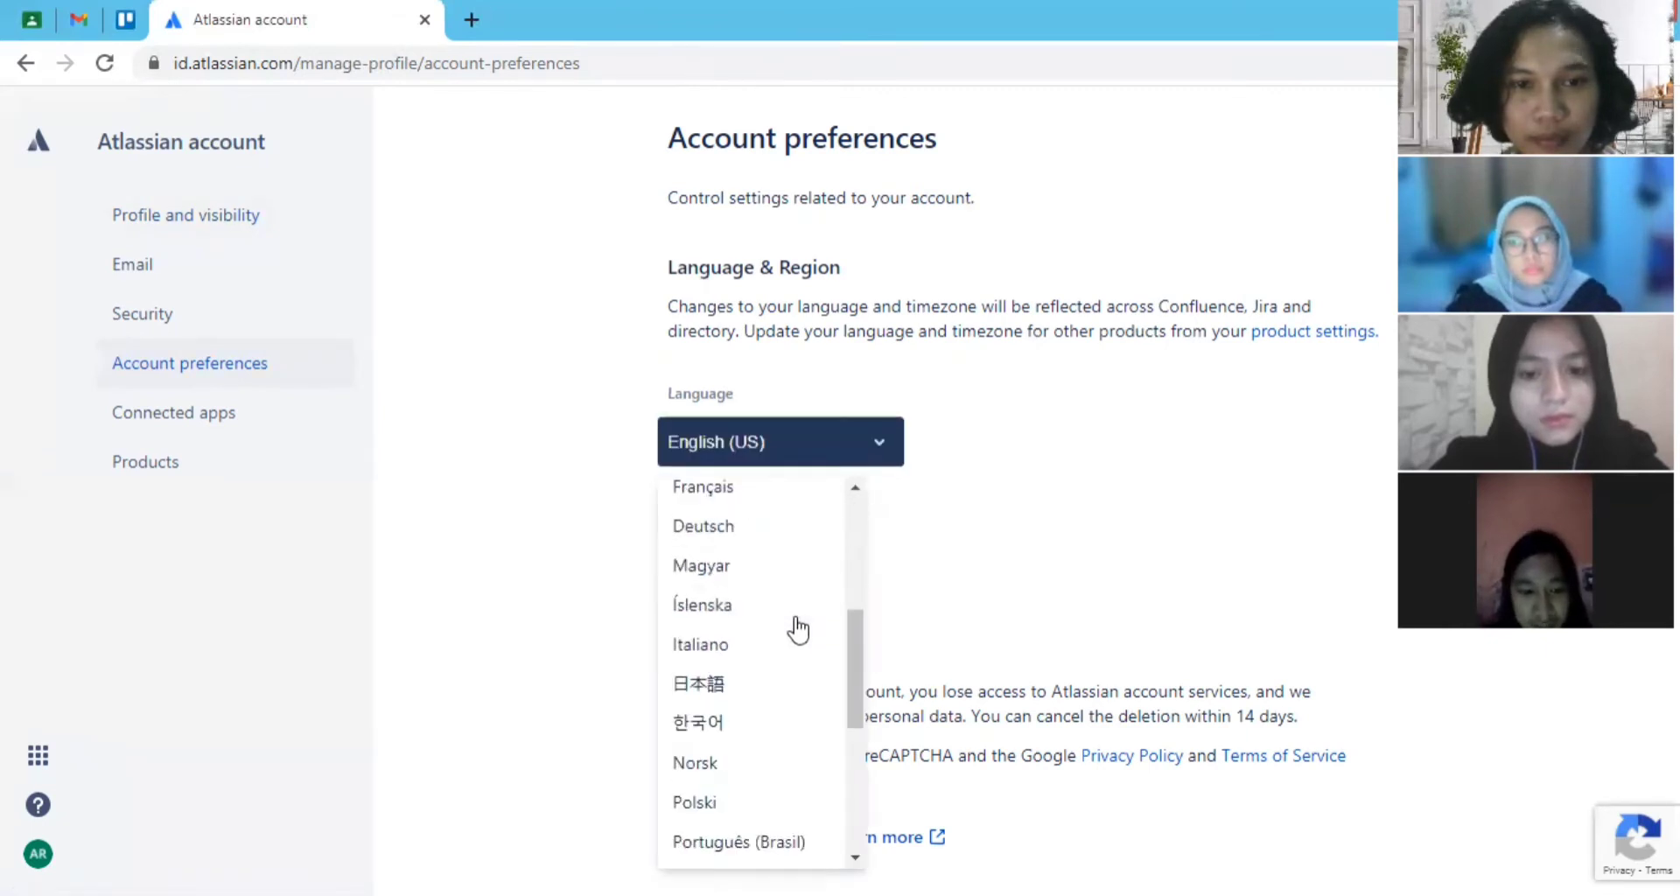
{"action": "scroll", "coordinate": [795, 629], "scroll_direction": "up", "scroll_amount": 4}
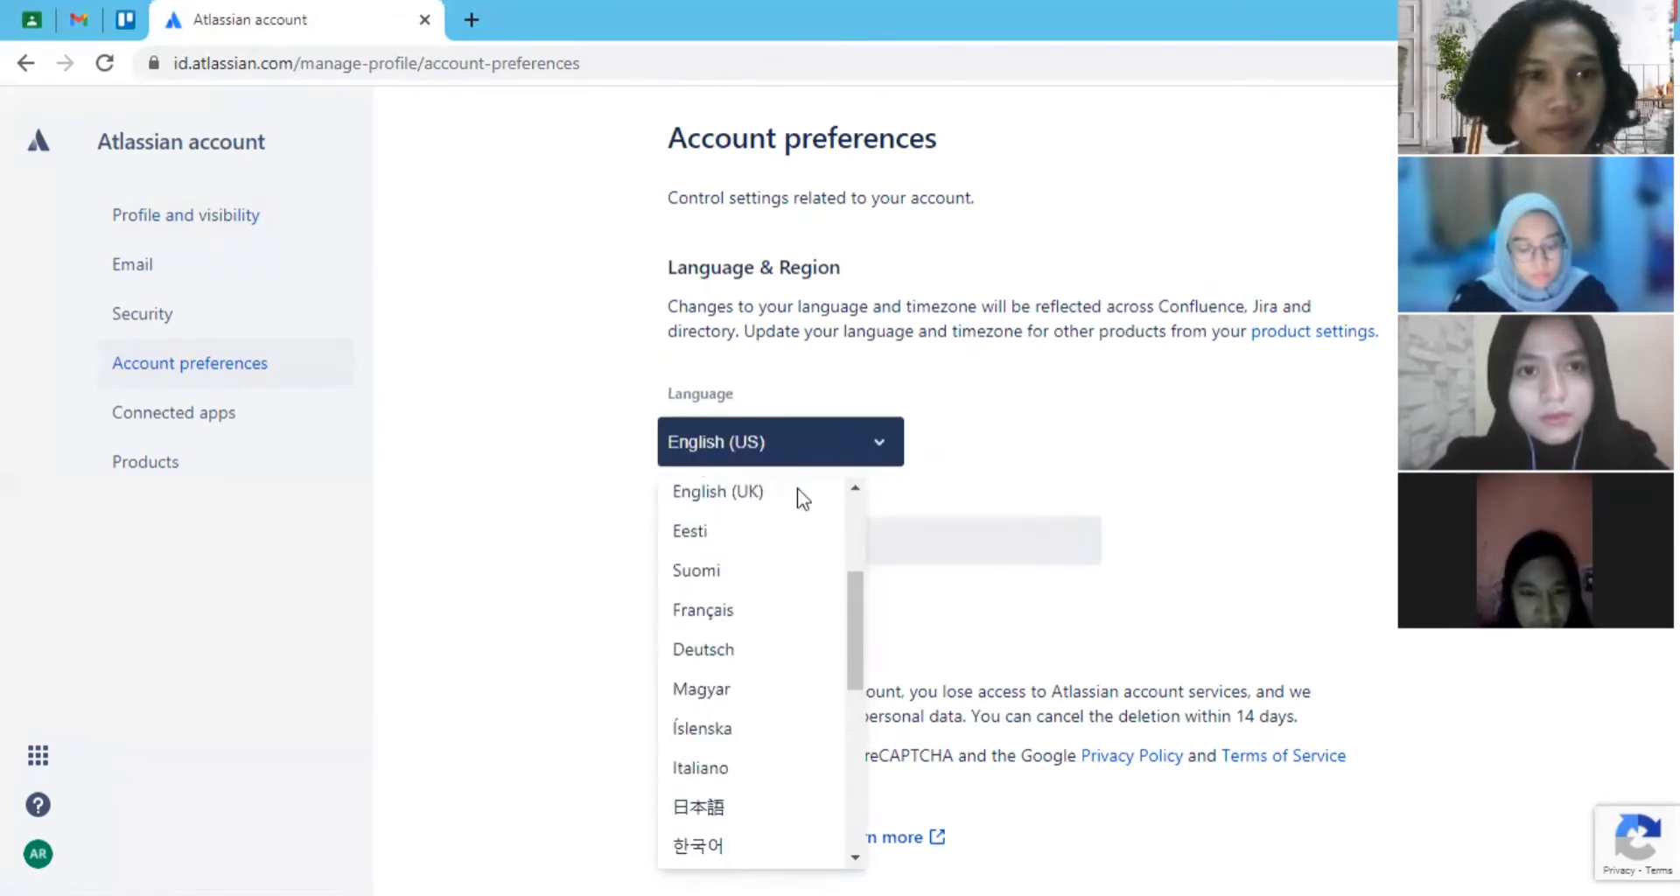
{"action": "left_click", "coordinate": [1030, 530]}
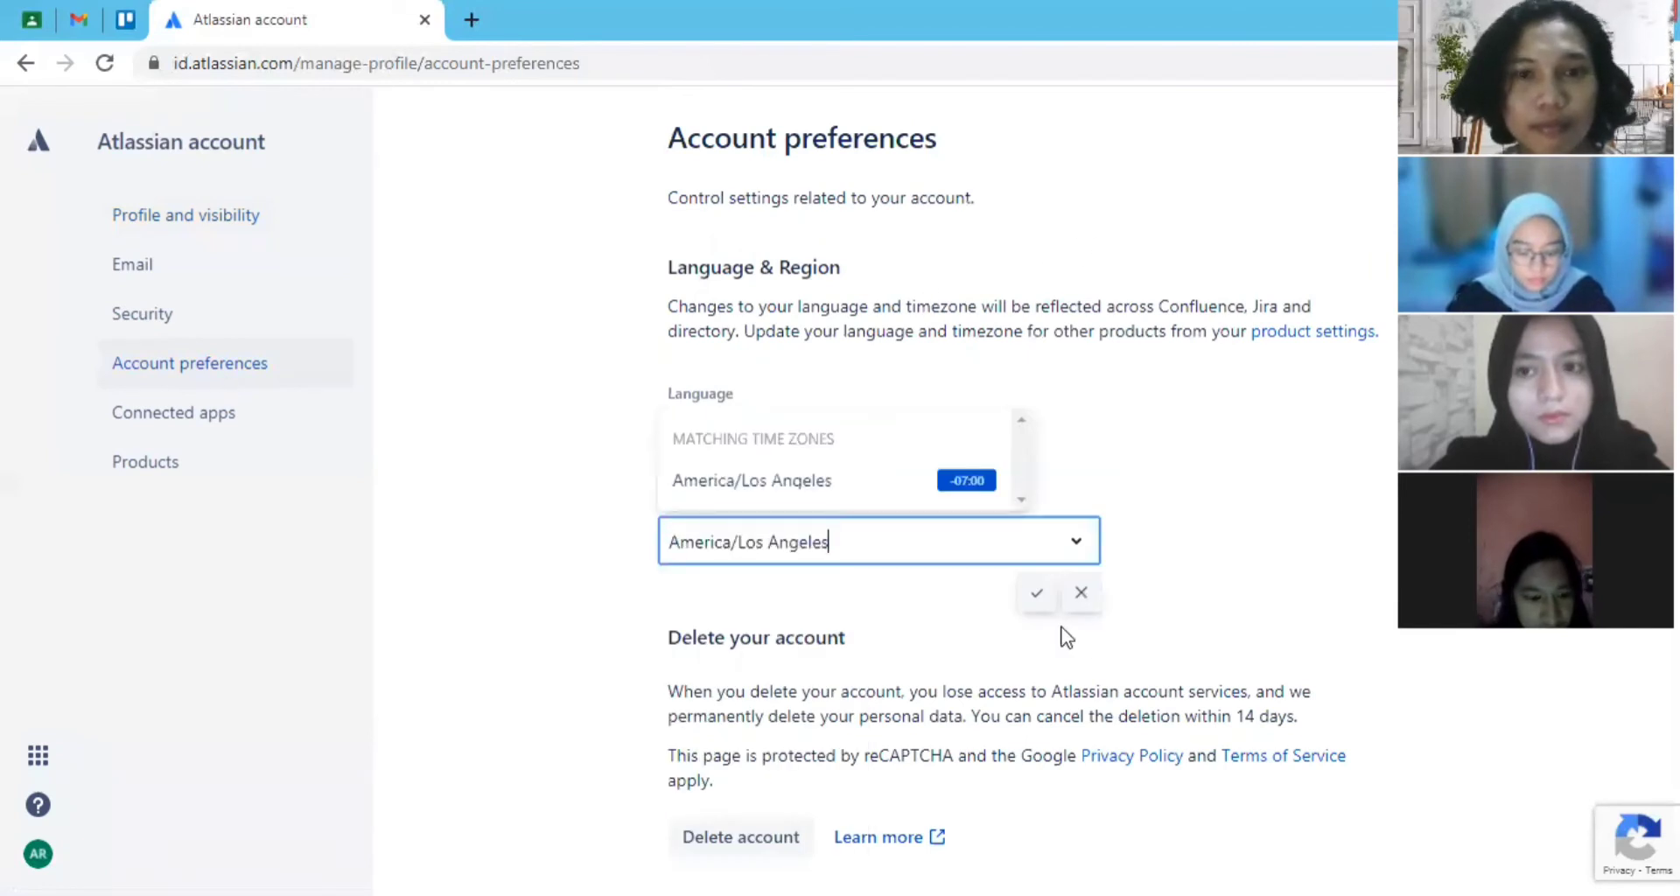
{"action": "key", "text": "Return"}
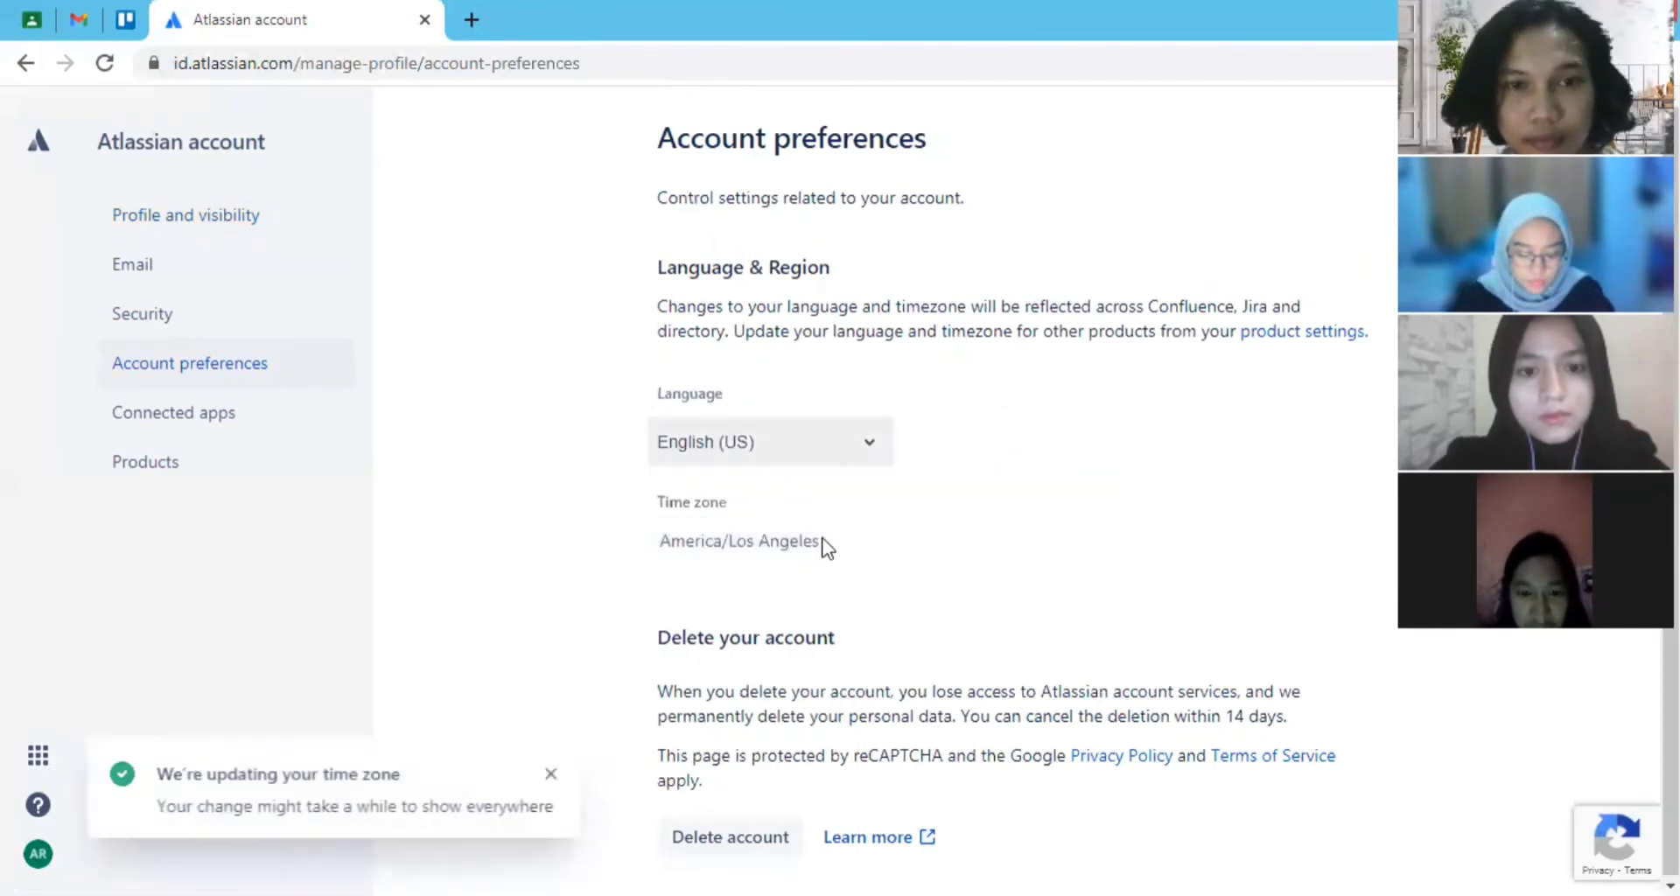
{"action": "left_click", "coordinate": [826, 545]}
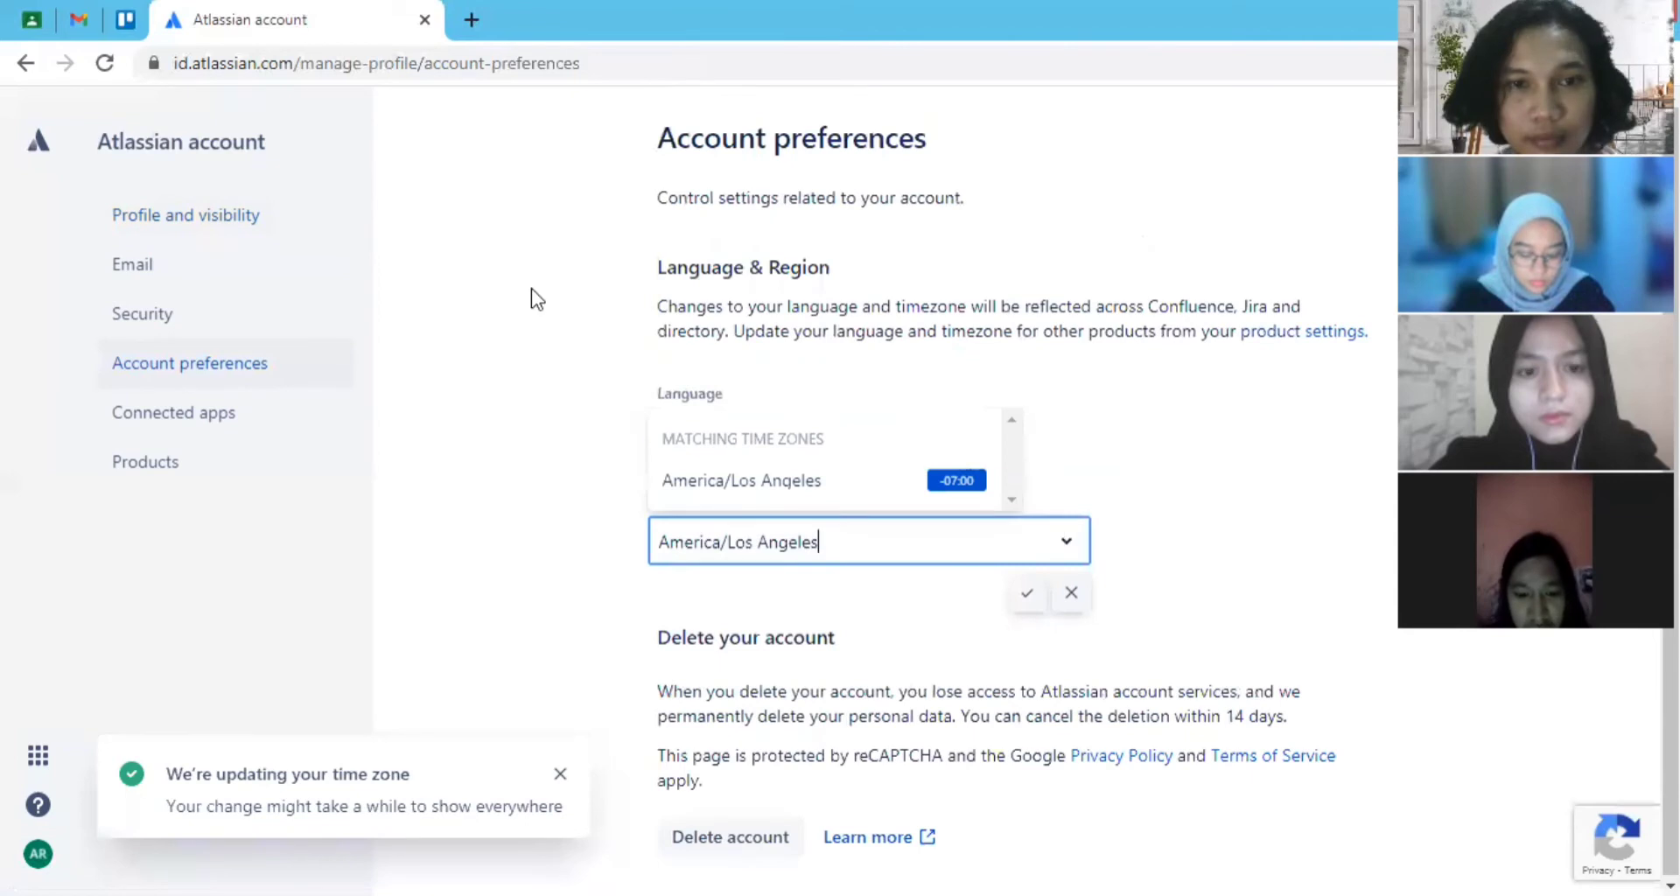
{"action": "left_click", "coordinate": [510, 278]}
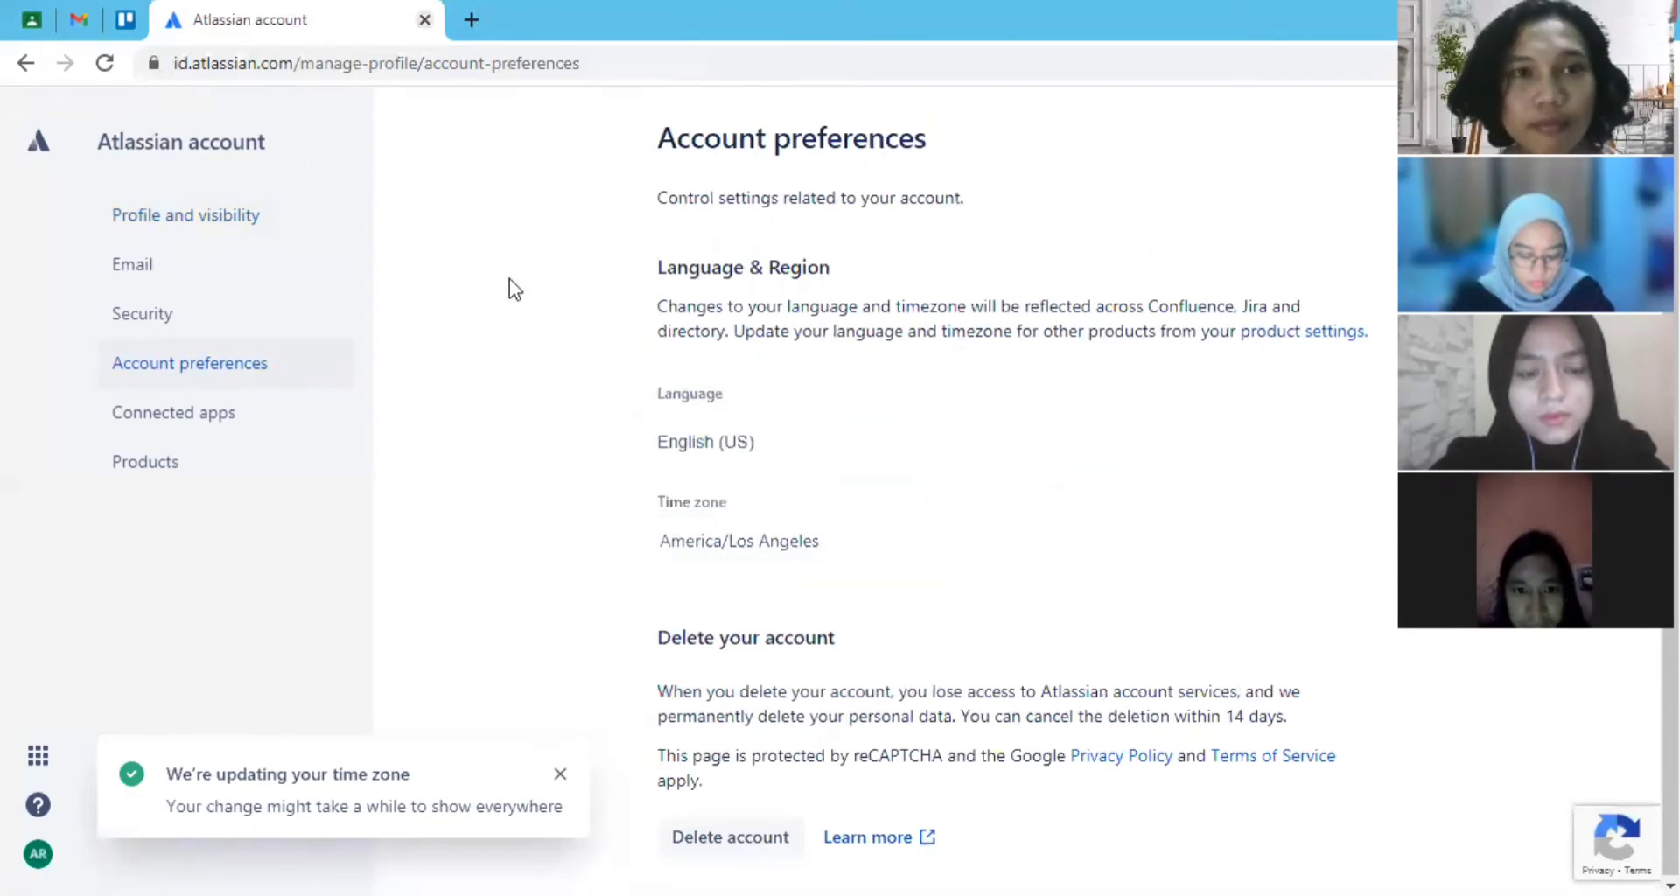
- Return from the Atlassian account to the Trello profile and try to save a changed username with the bio "advertising at polimedia jakarta"
{"action": "left_click", "coordinate": [424, 19]}
{"action": "scroll", "coordinate": [717, 528], "scroll_direction": "down", "scroll_amount": 1}
{"action": "scroll", "coordinate": [718, 527], "scroll_direction": "down", "scroll_amount": 1}
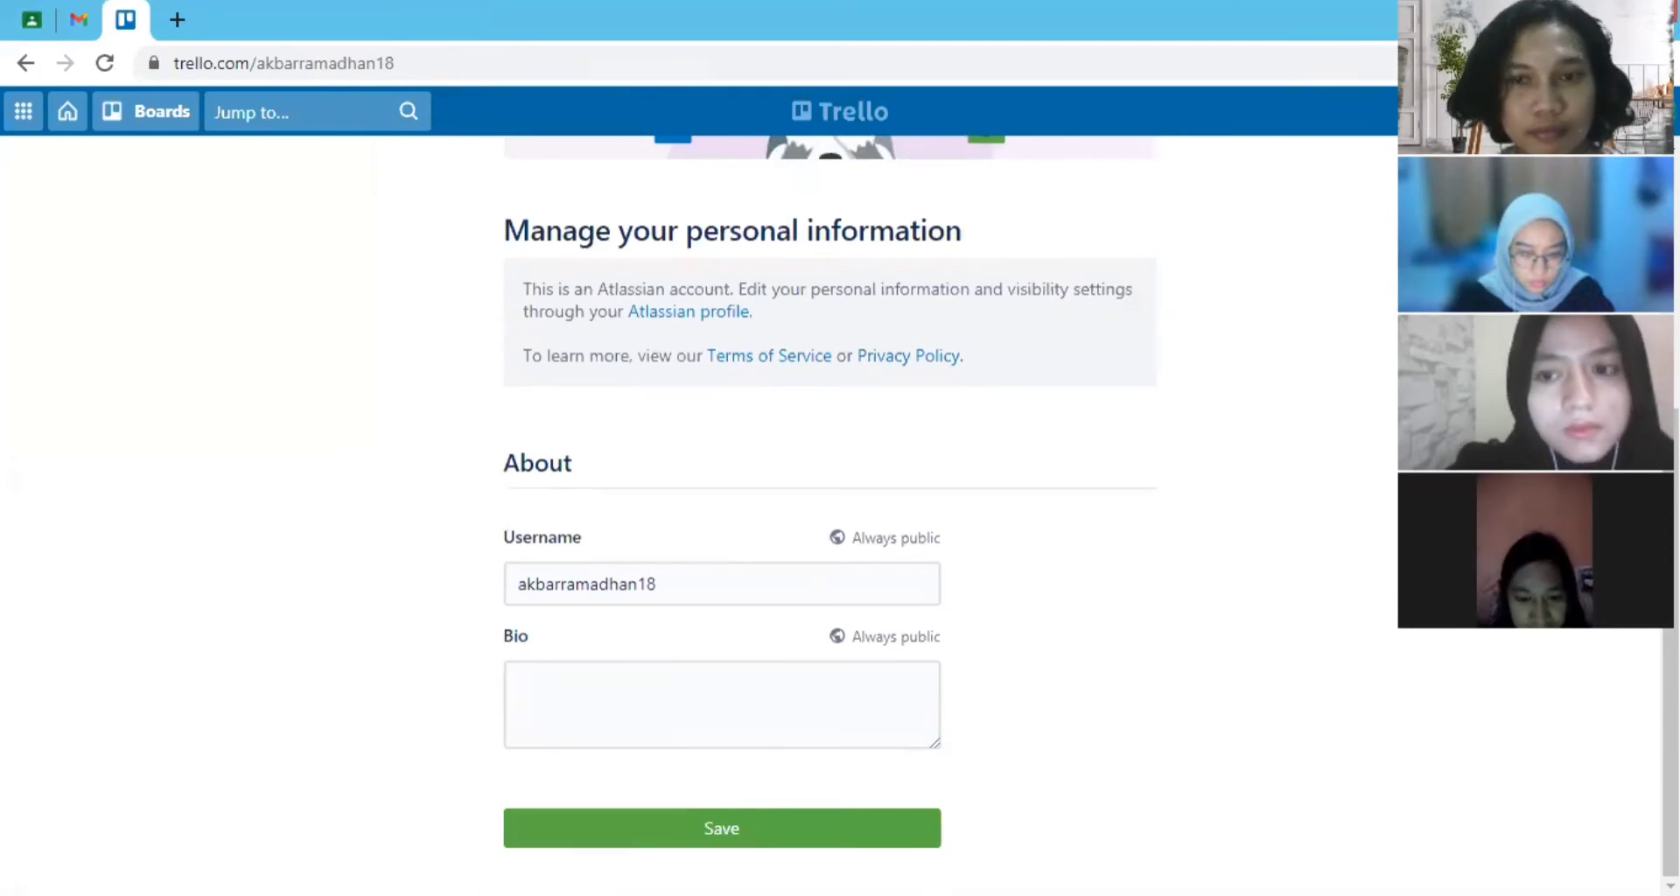
{"action": "left_click", "coordinate": [674, 584]}
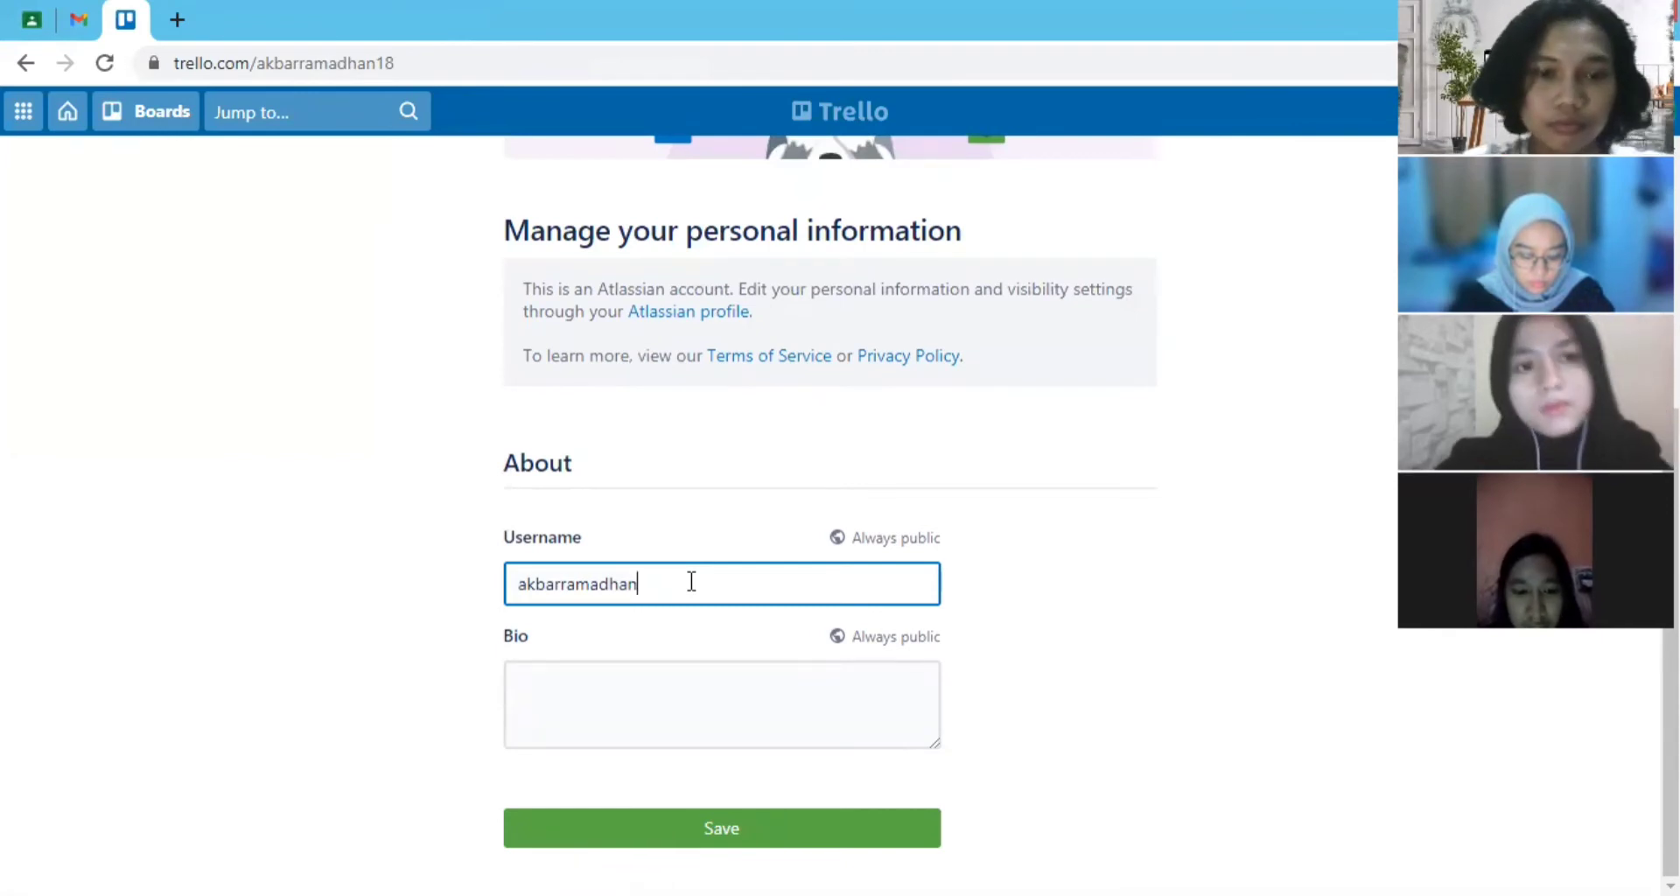
{"action": "left_click", "coordinate": [846, 709]}
{"action": "type", "text": "advertising at p"}
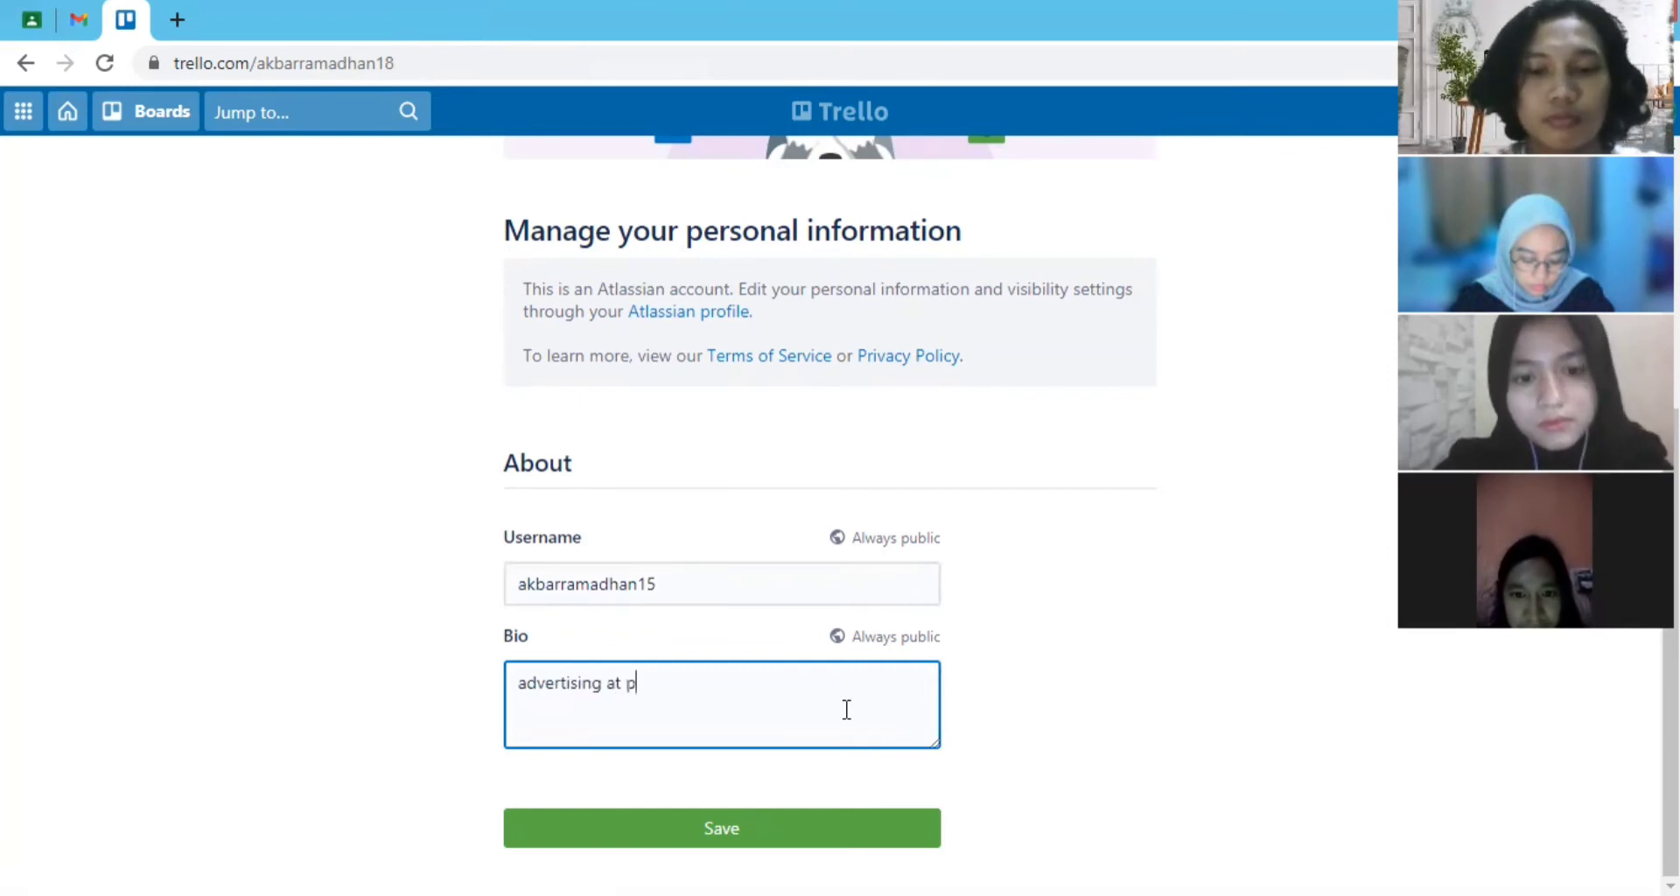
{"action": "type", "text": "olimedia "}
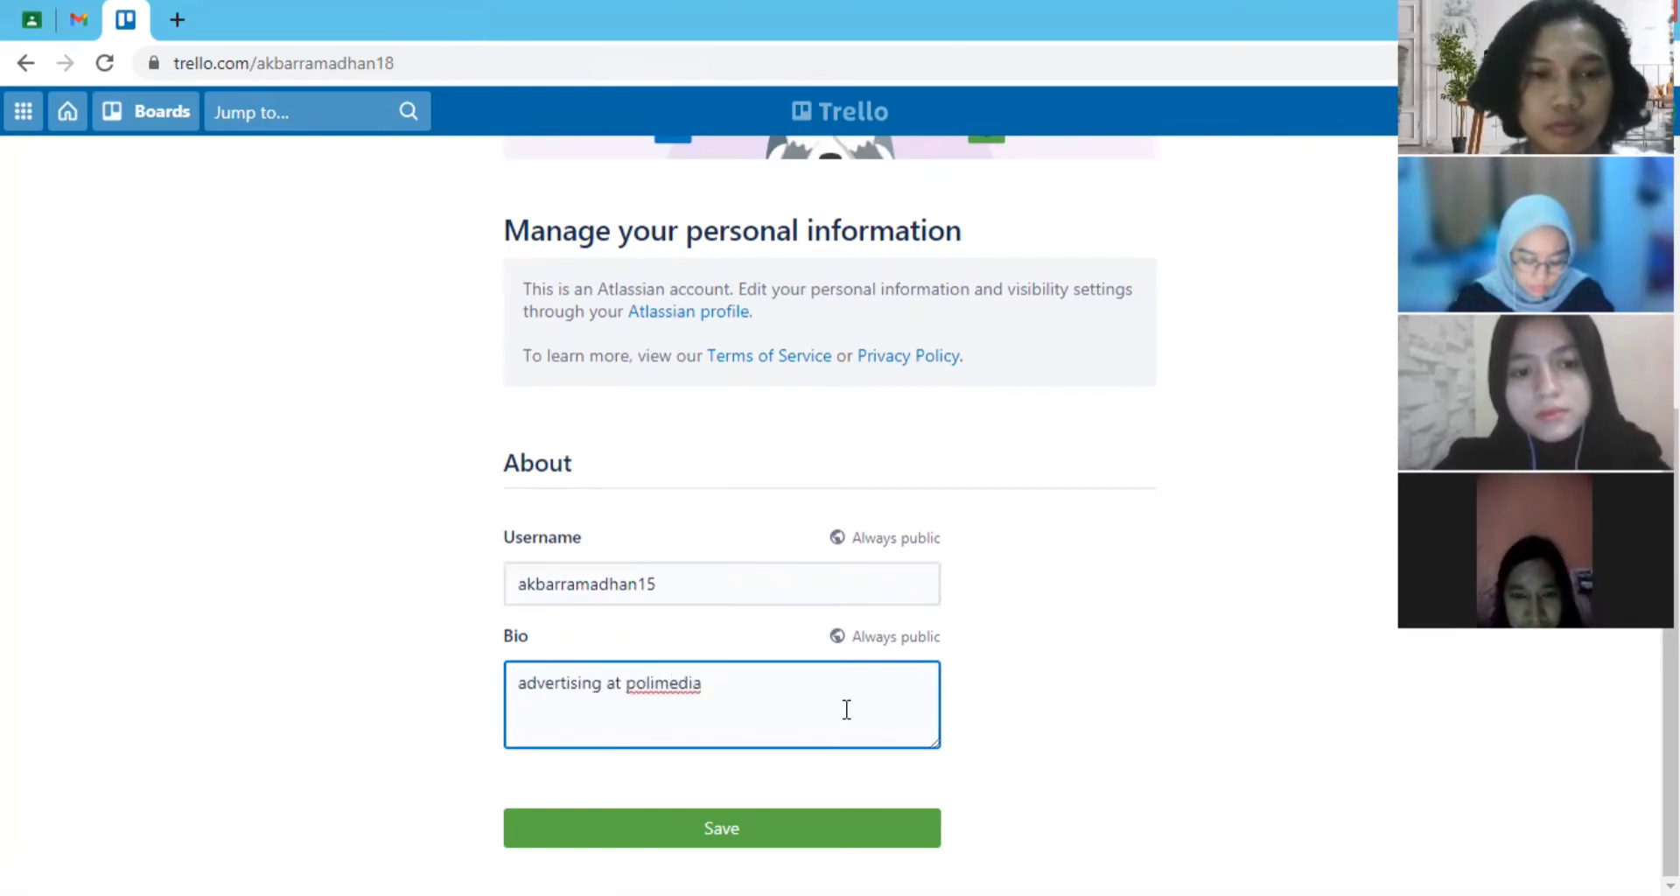
{"action": "type", "text": "jakarta"}
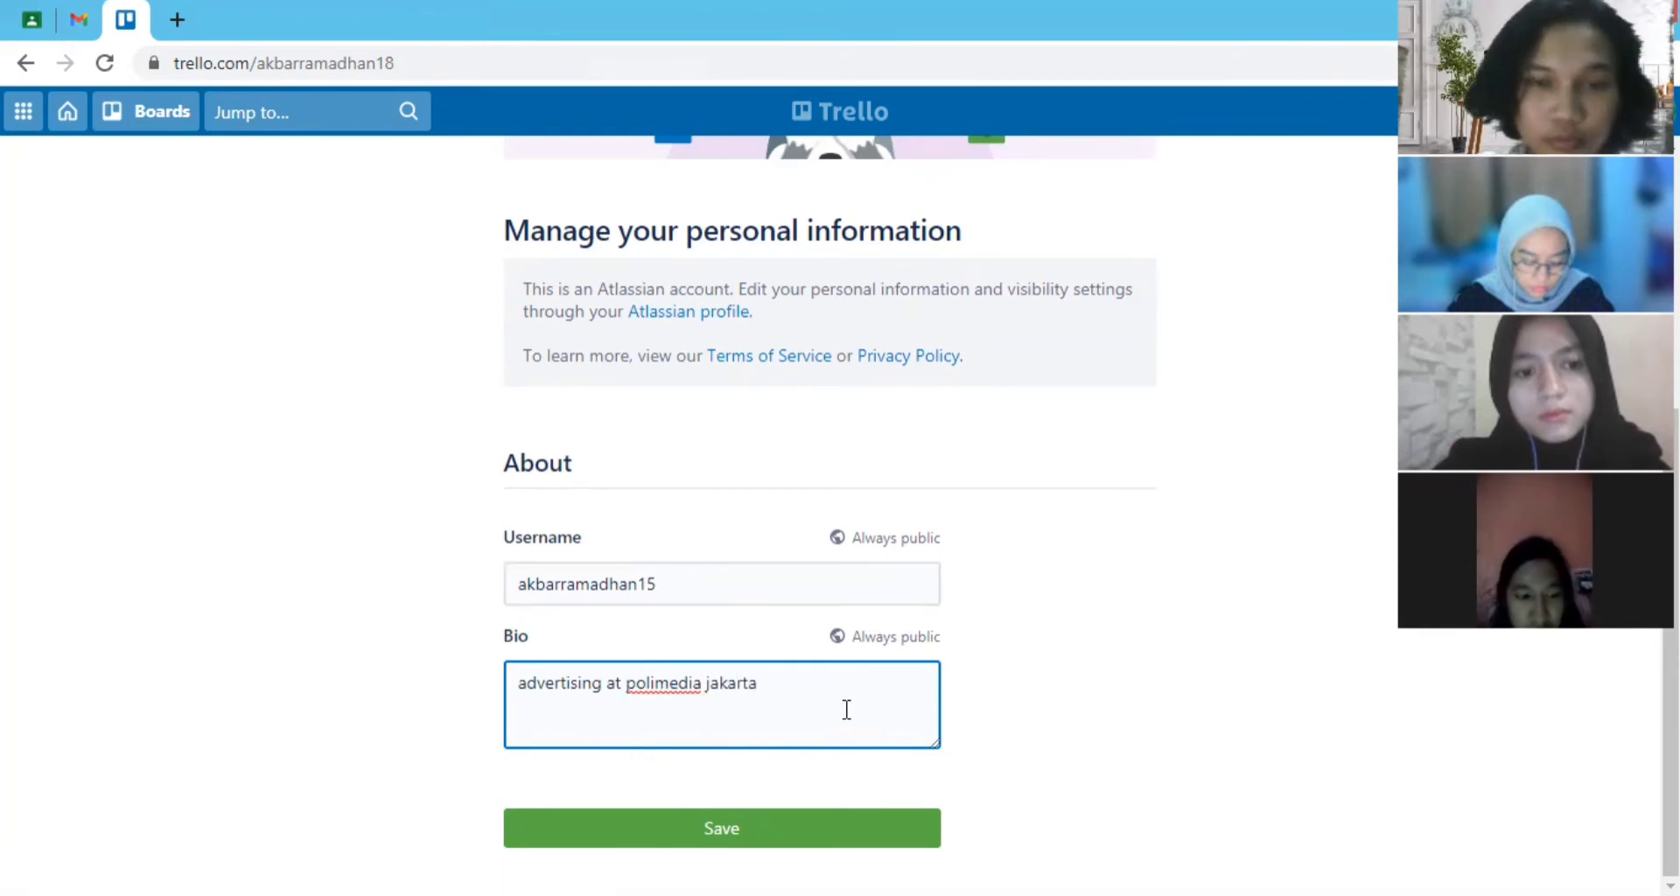
{"action": "left_click", "coordinate": [785, 839]}
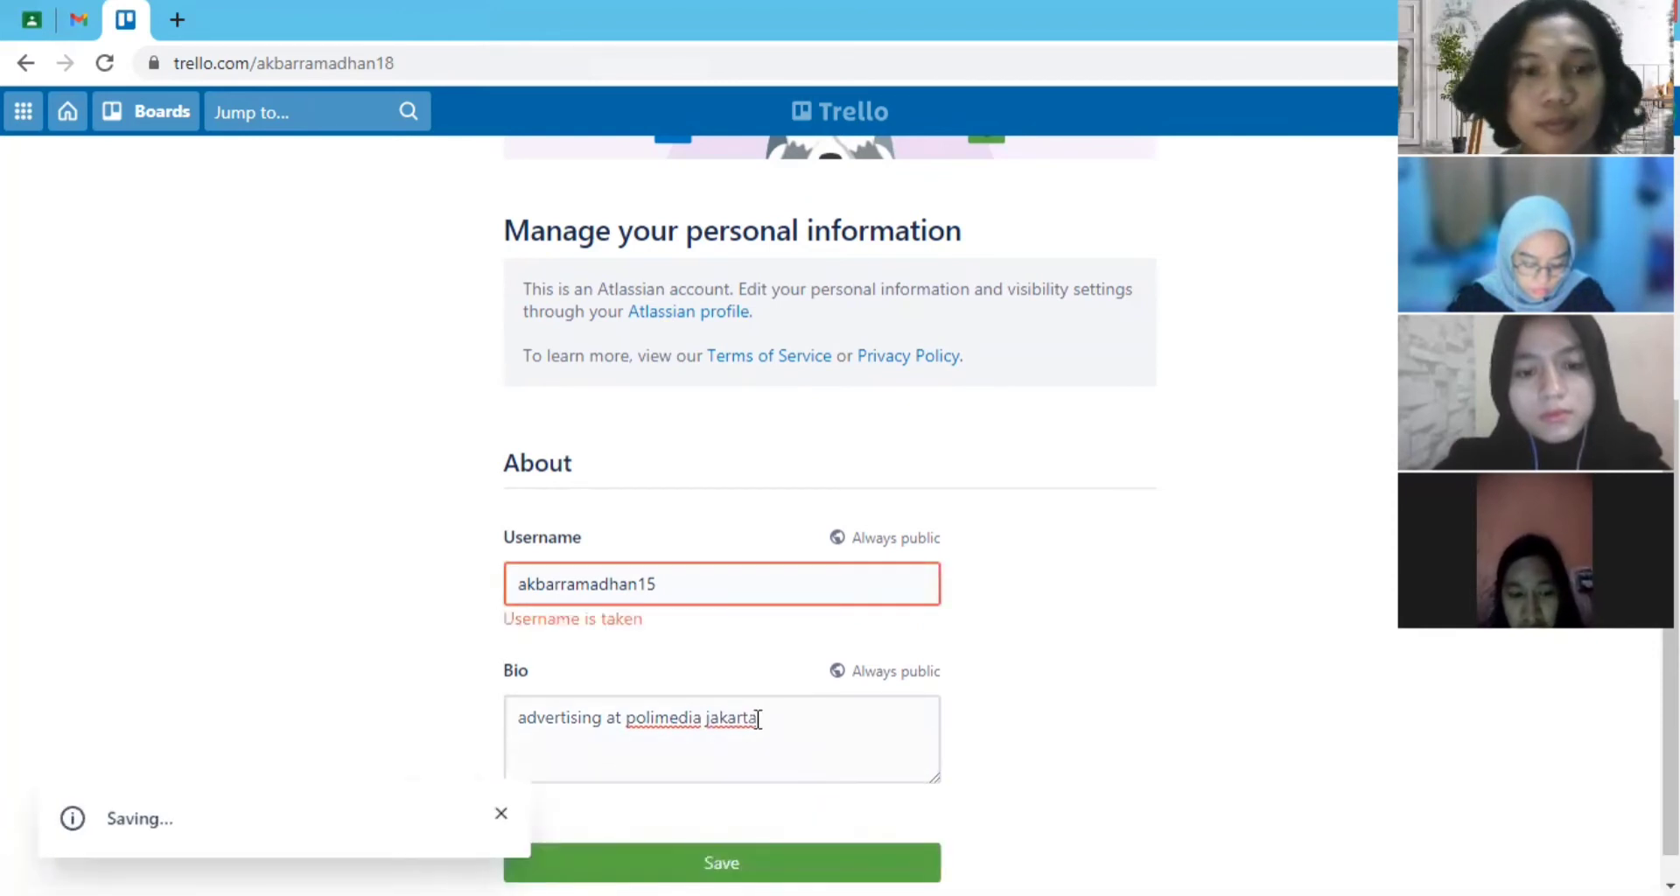
{"action": "left_click", "coordinate": [694, 579]}
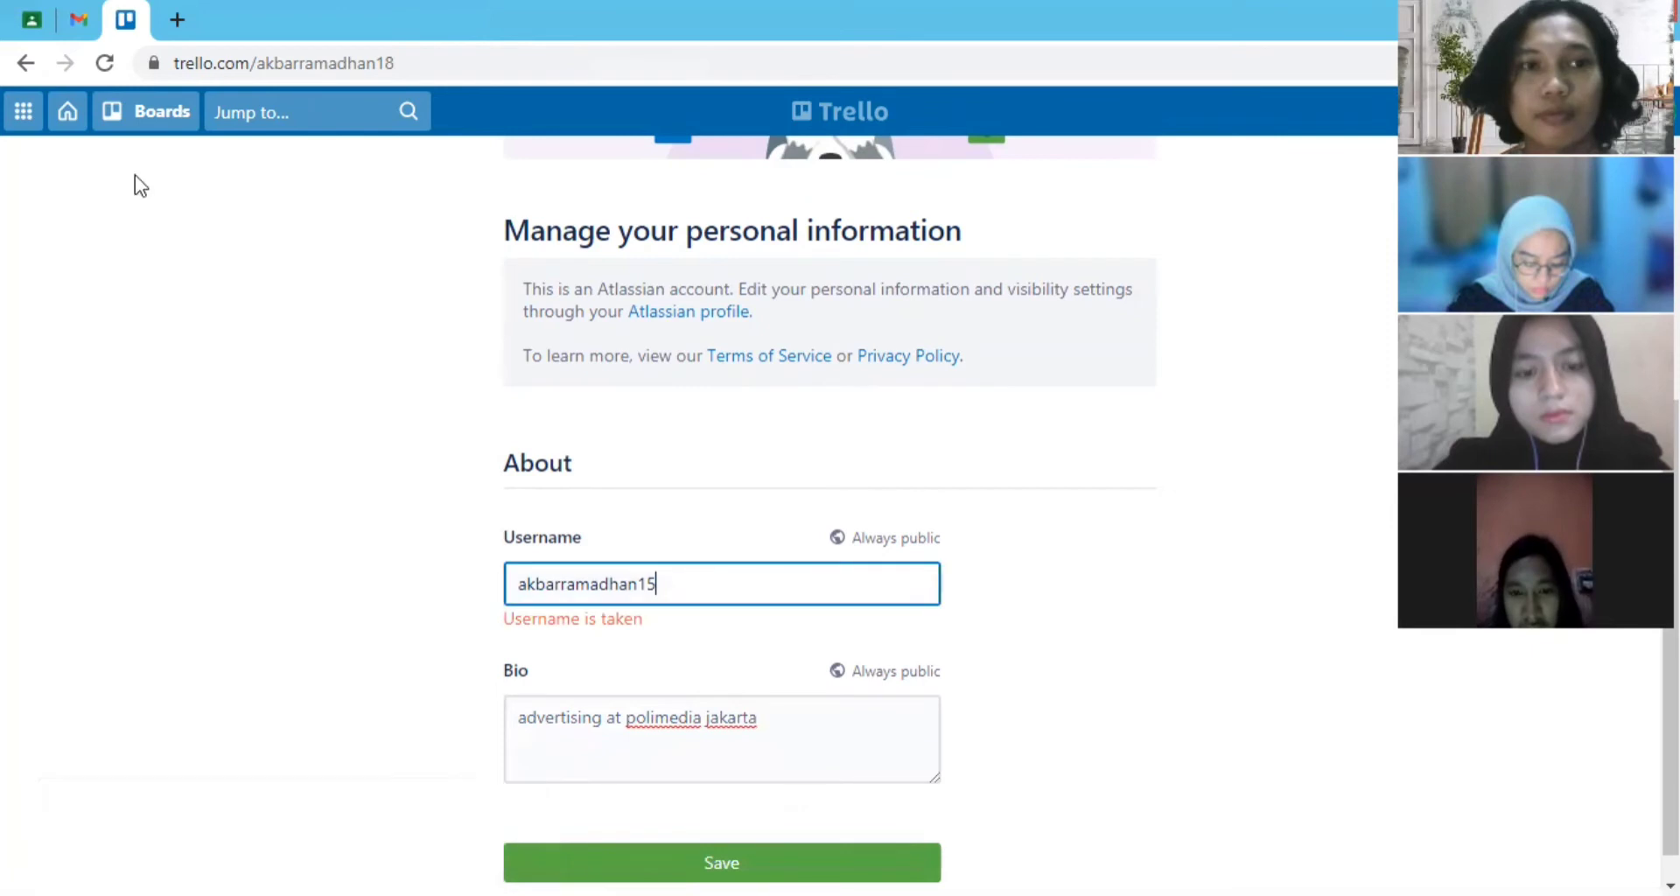
- Go to the Daun Muda workspace's boards and start a new board titled "Rawat Bumi"
{"action": "left_click", "coordinate": [70, 118]}
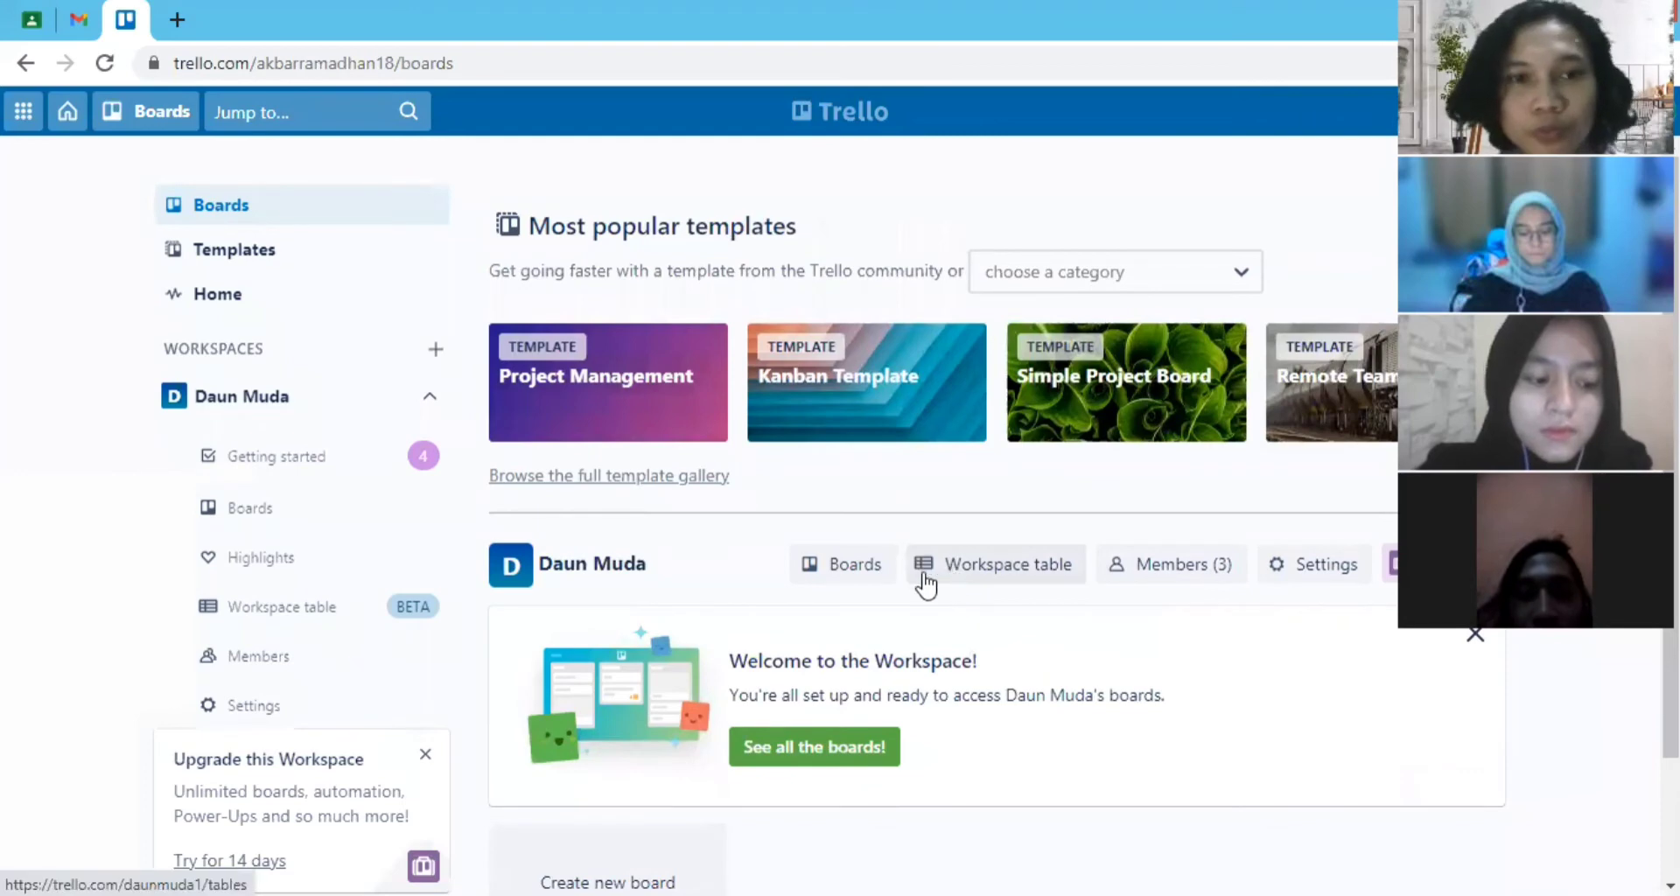
{"action": "scroll", "coordinate": [823, 486], "scroll_direction": "down", "scroll_amount": 2}
{"action": "scroll", "coordinate": [823, 343], "scroll_direction": "up", "scroll_amount": 2}
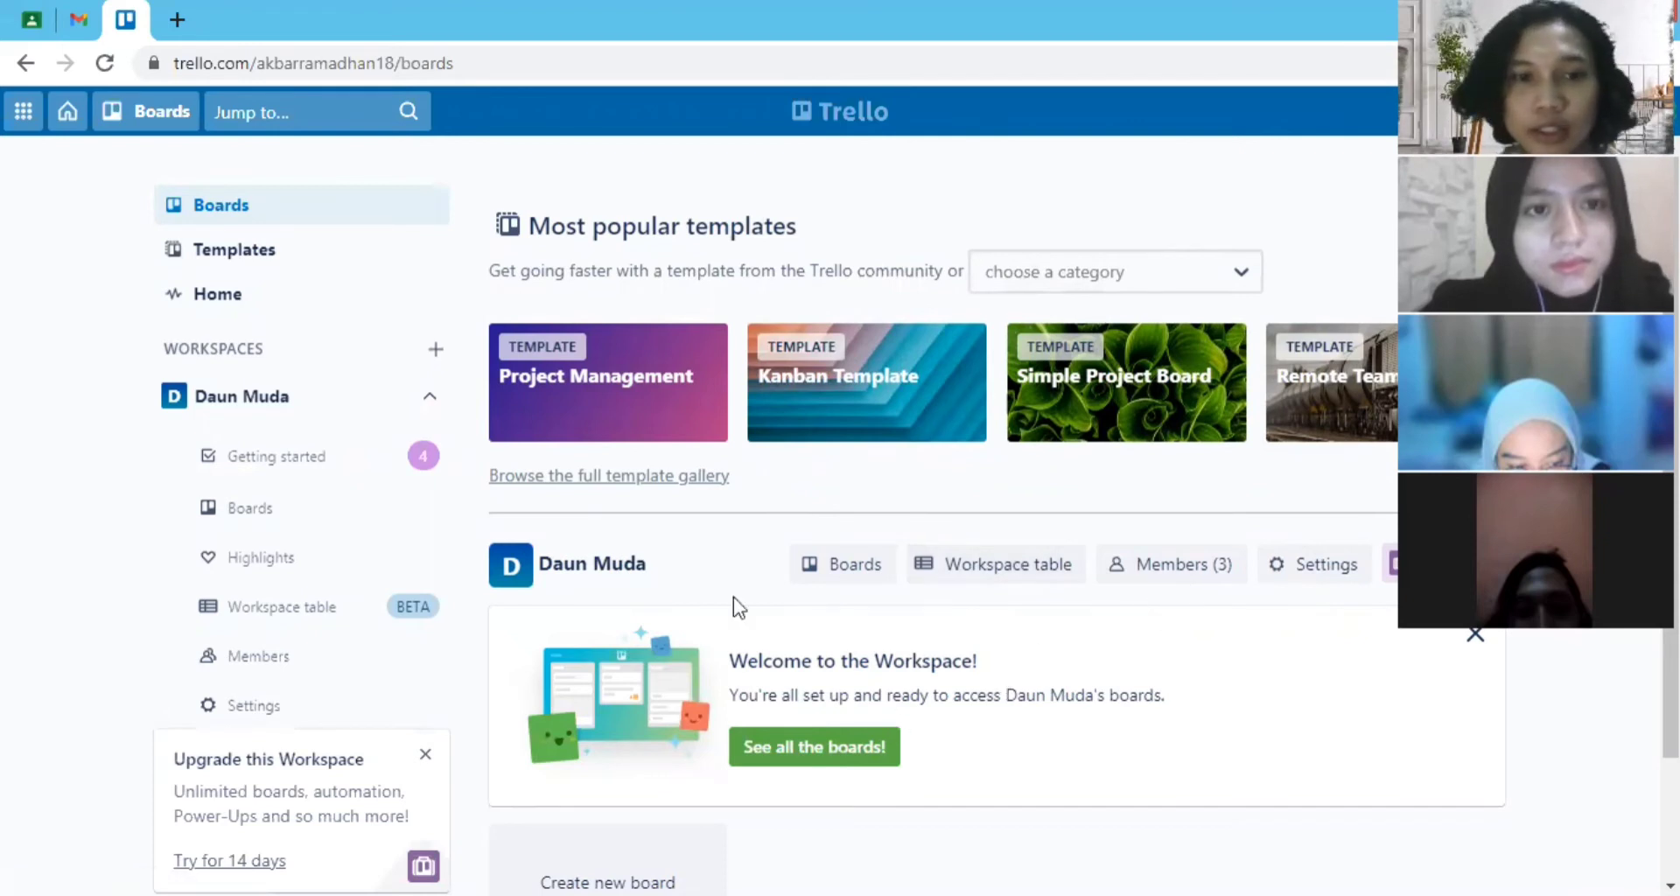
{"action": "left_click", "coordinate": [320, 523]}
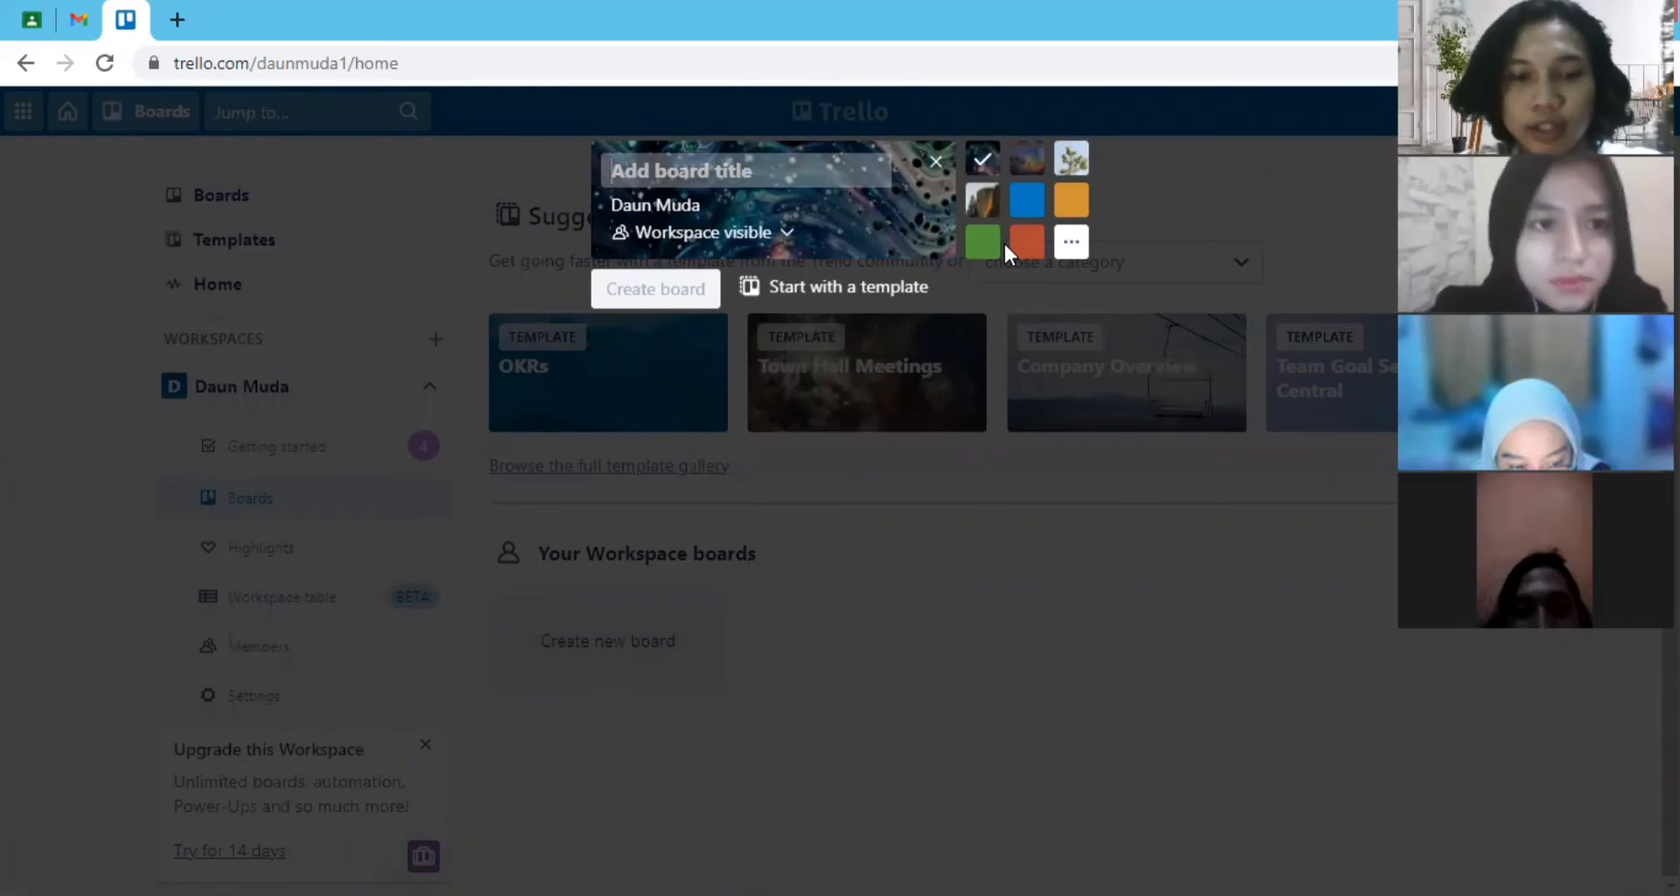
{"action": "type", "text": "d"}
{"action": "key", "text": "BackSpace"}
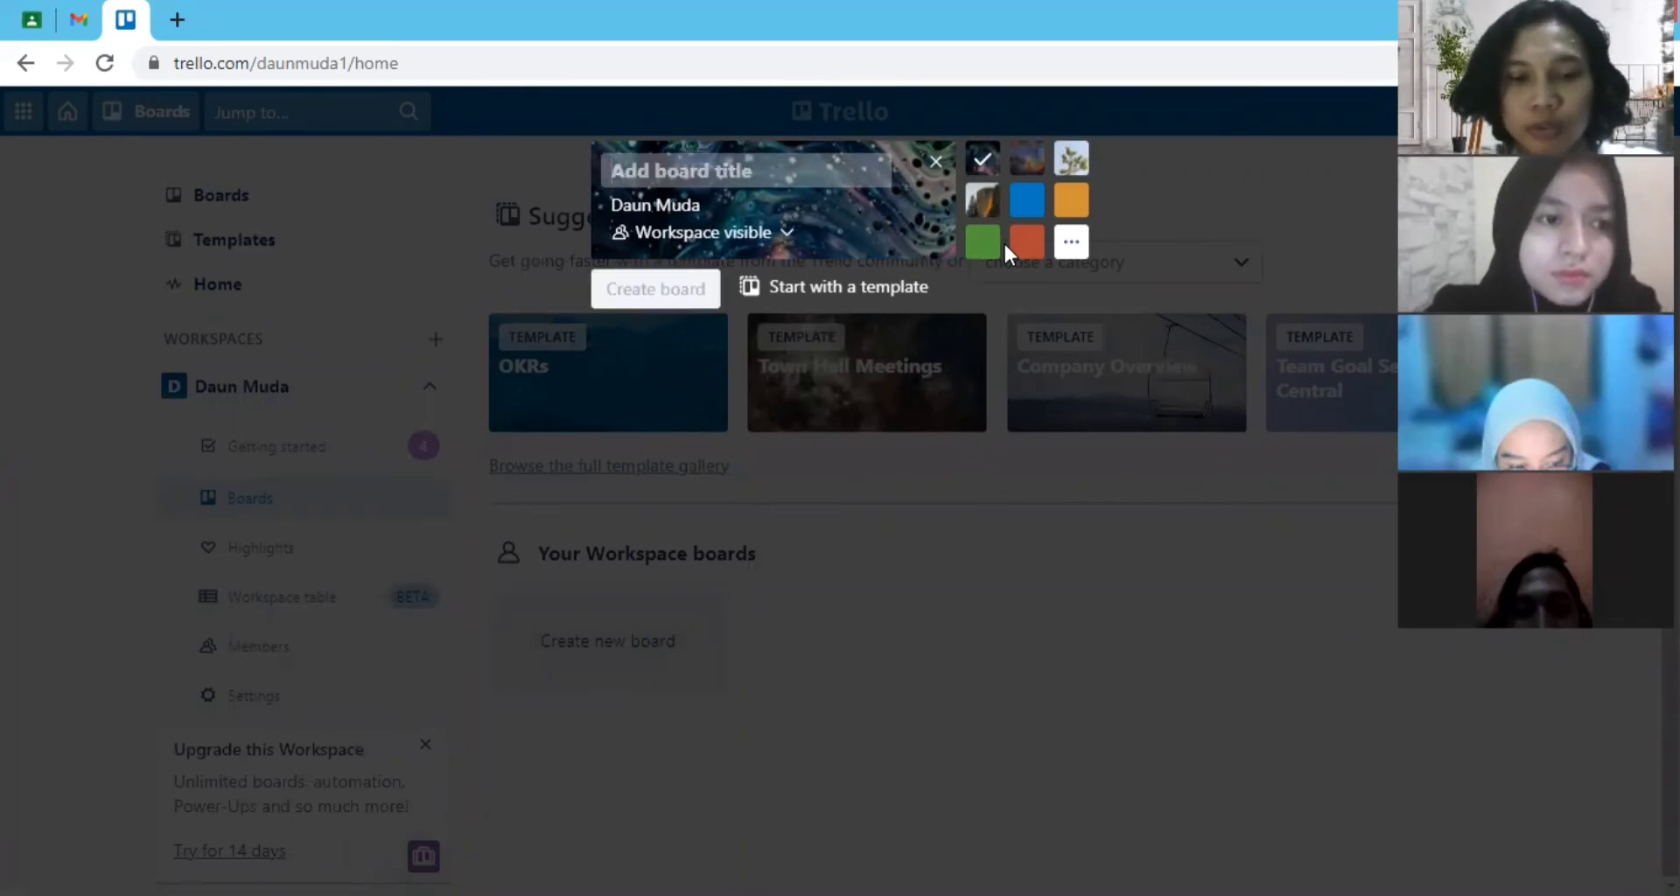
{"action": "type", "text": "Rawat Bumi"}
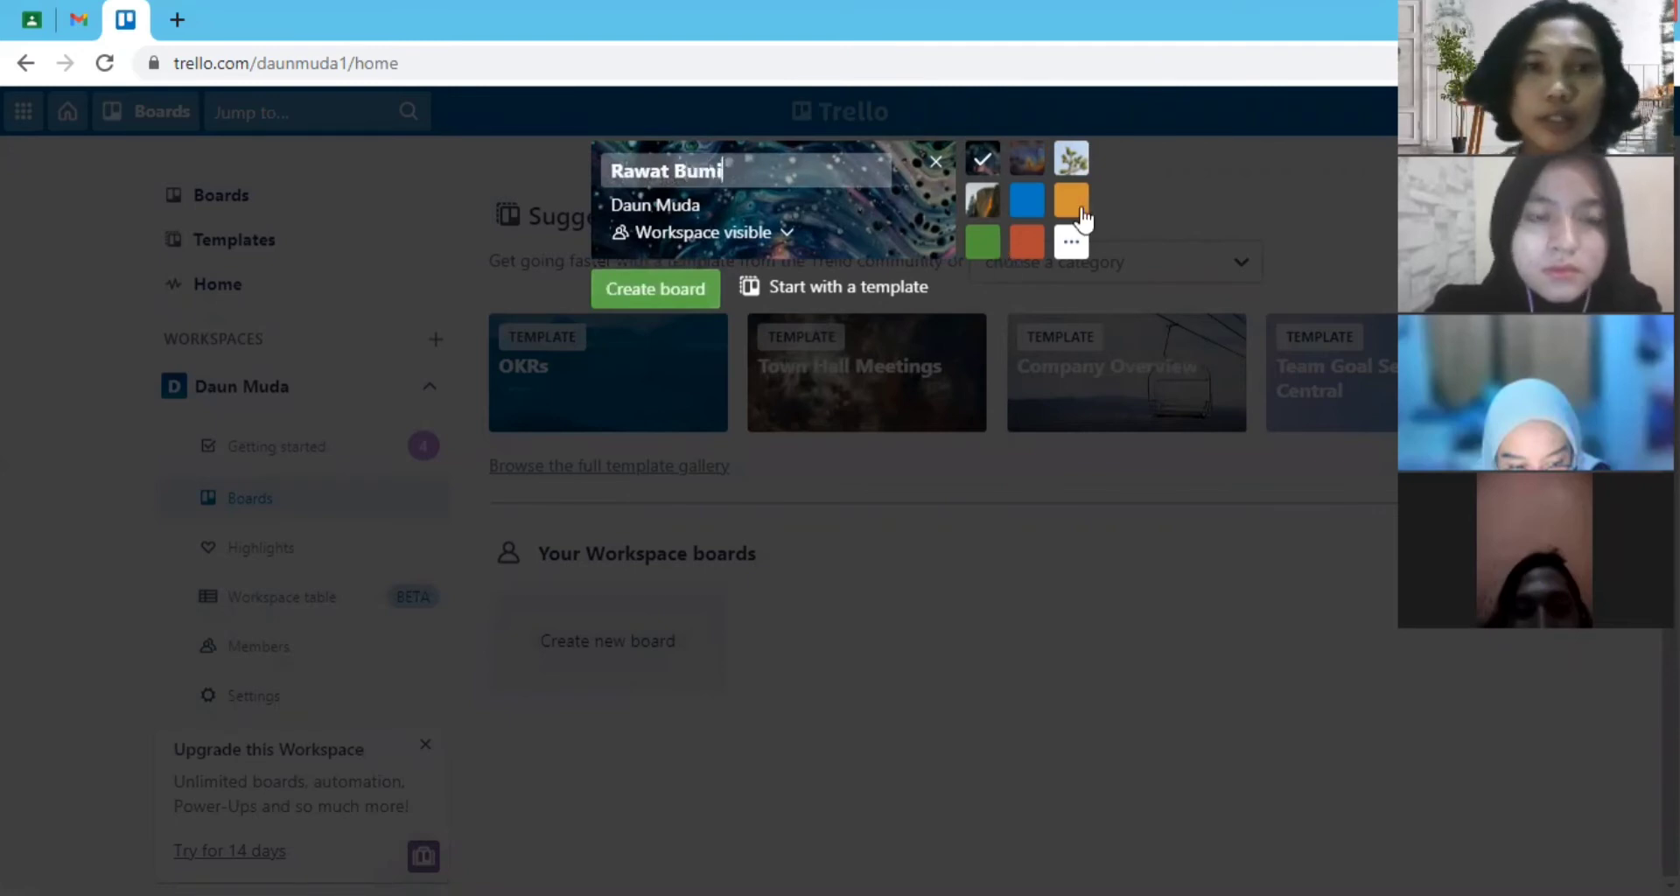
- Try several photo and colour backgrounds for the new board, and choose the dark marbled photo with bubbles
{"action": "left_click", "coordinate": [1028, 206]}
{"action": "left_click", "coordinate": [1027, 160]}
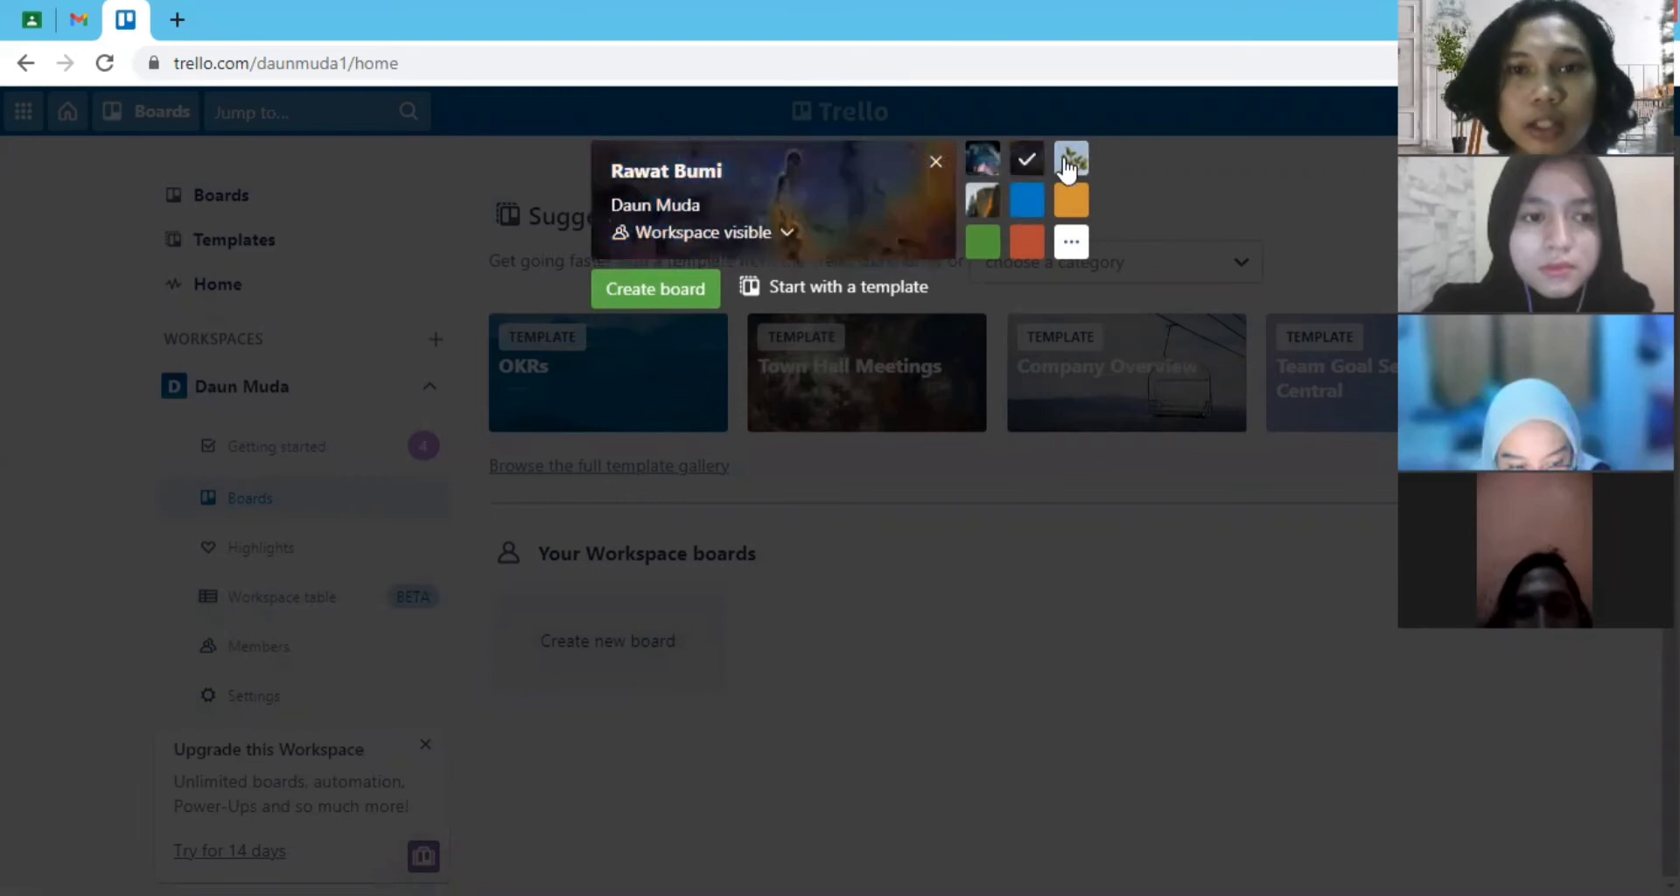
{"action": "left_click", "coordinate": [1071, 159]}
{"action": "left_click", "coordinate": [1075, 206]}
{"action": "left_click", "coordinate": [1027, 242]}
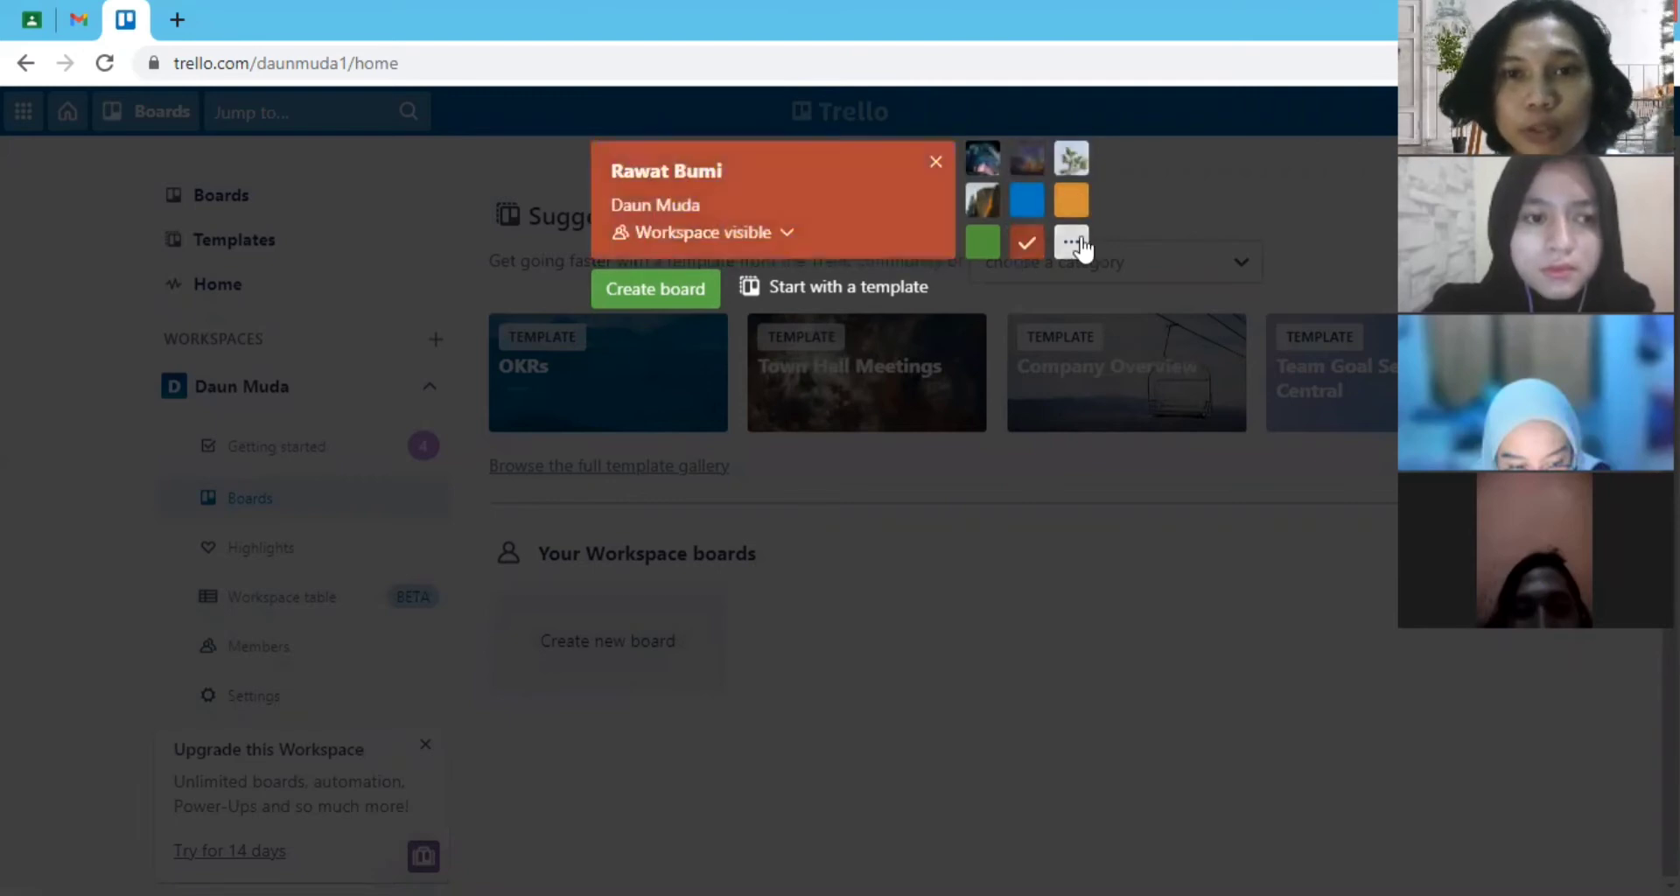
{"action": "left_click", "coordinate": [1057, 247]}
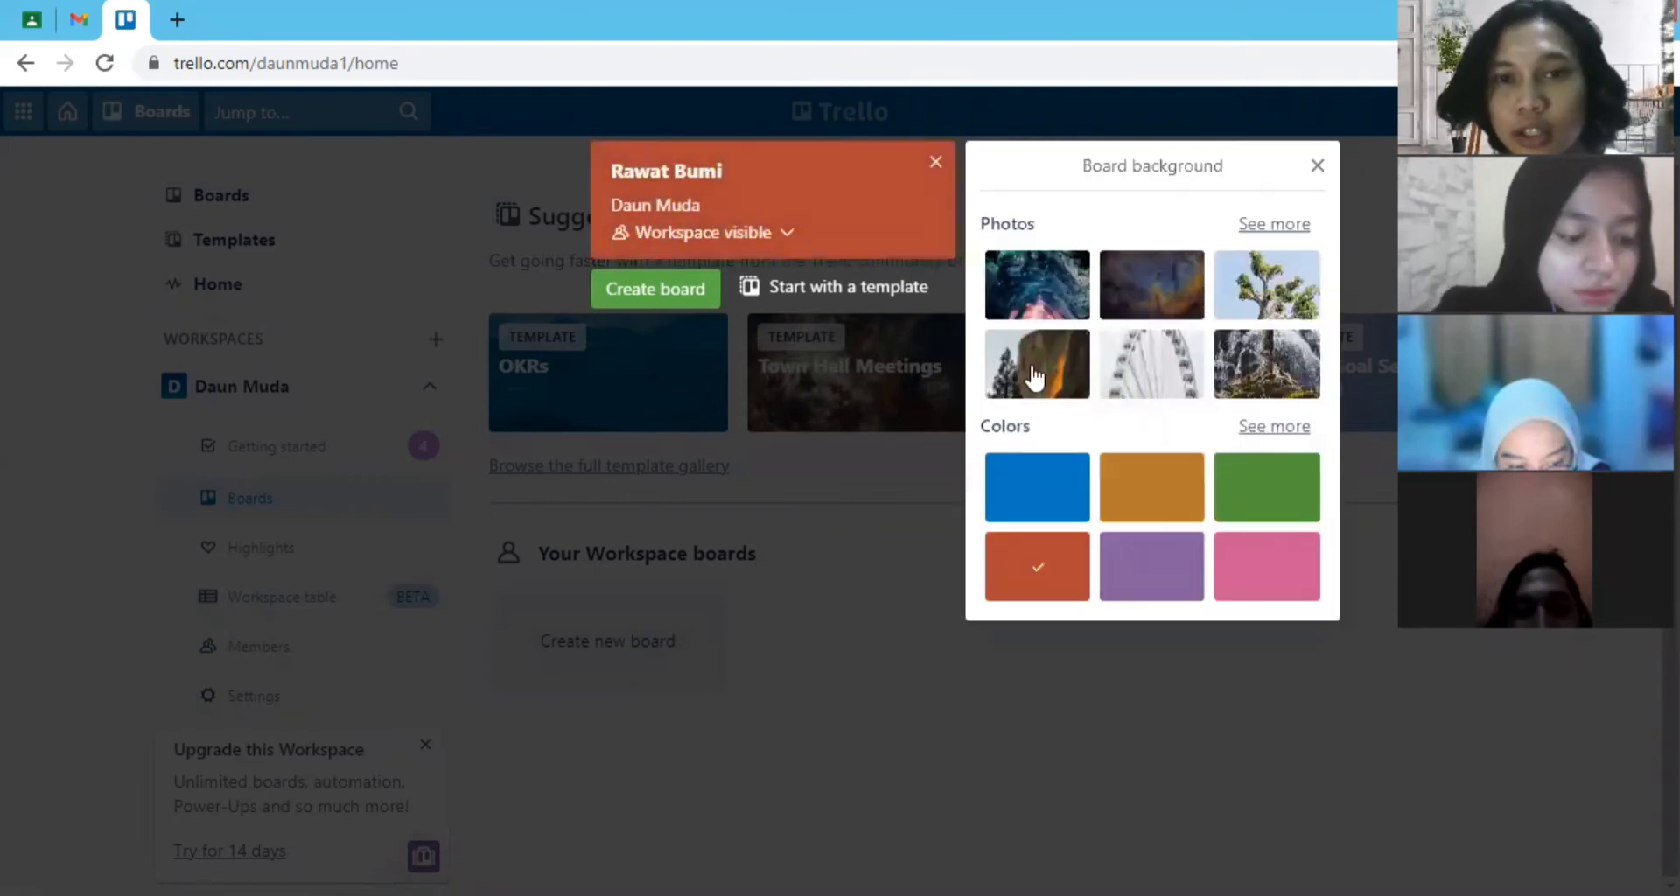
{"action": "left_click", "coordinate": [987, 282]}
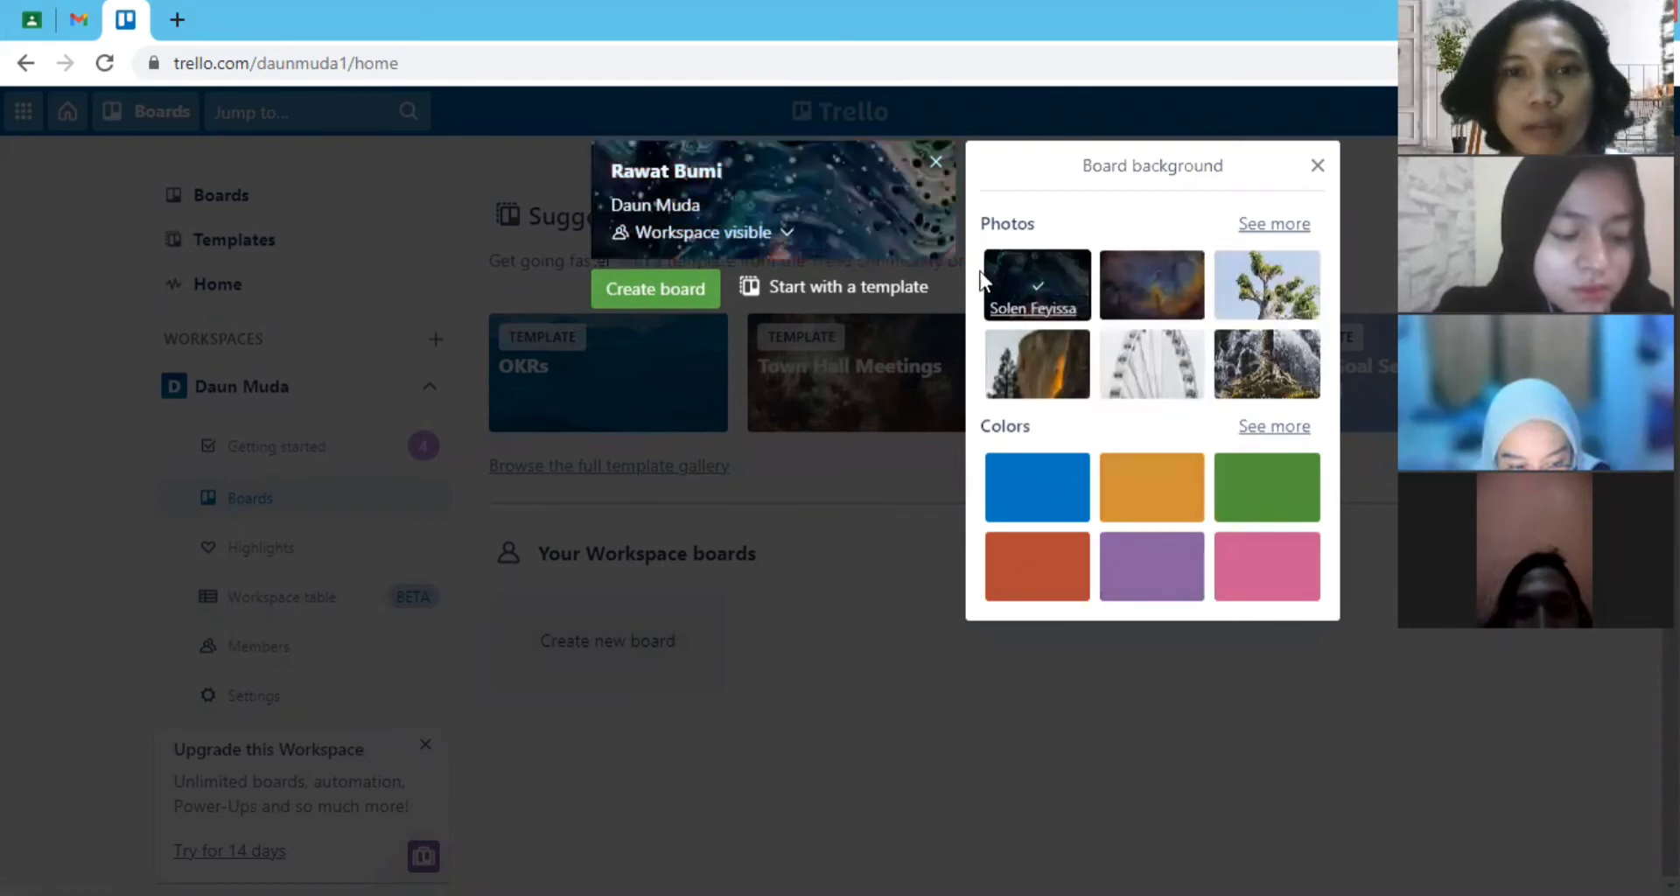
- Keep the new board's visibility at Workspace, create the board, and dismiss the offer of other board views
{"action": "left_click", "coordinate": [779, 245]}
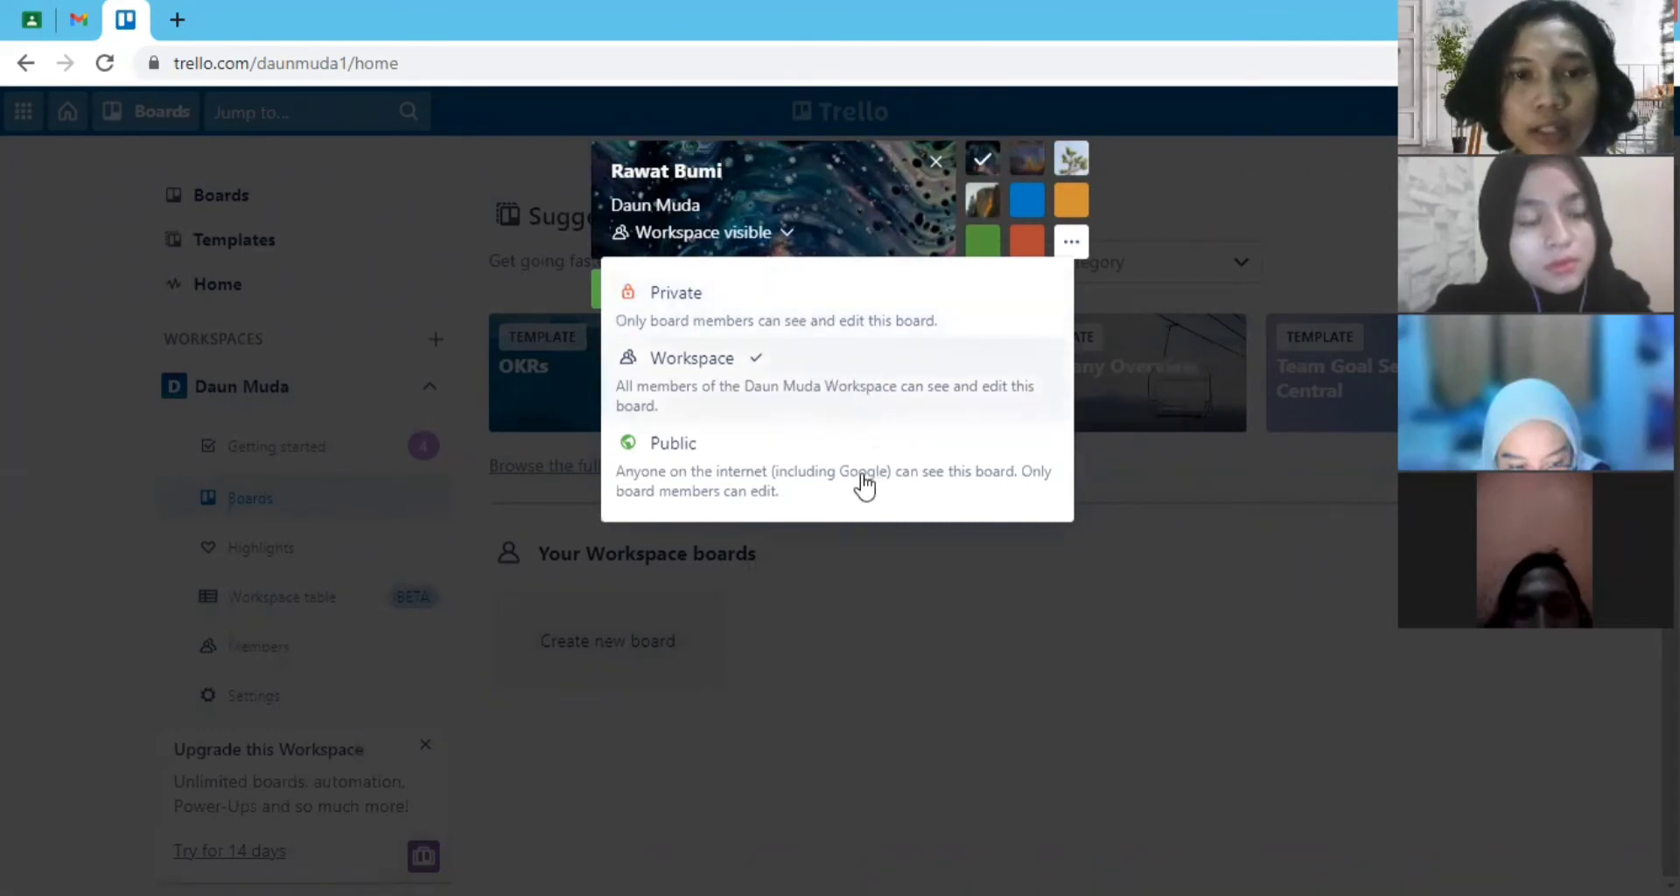
{"action": "left_click", "coordinate": [736, 385]}
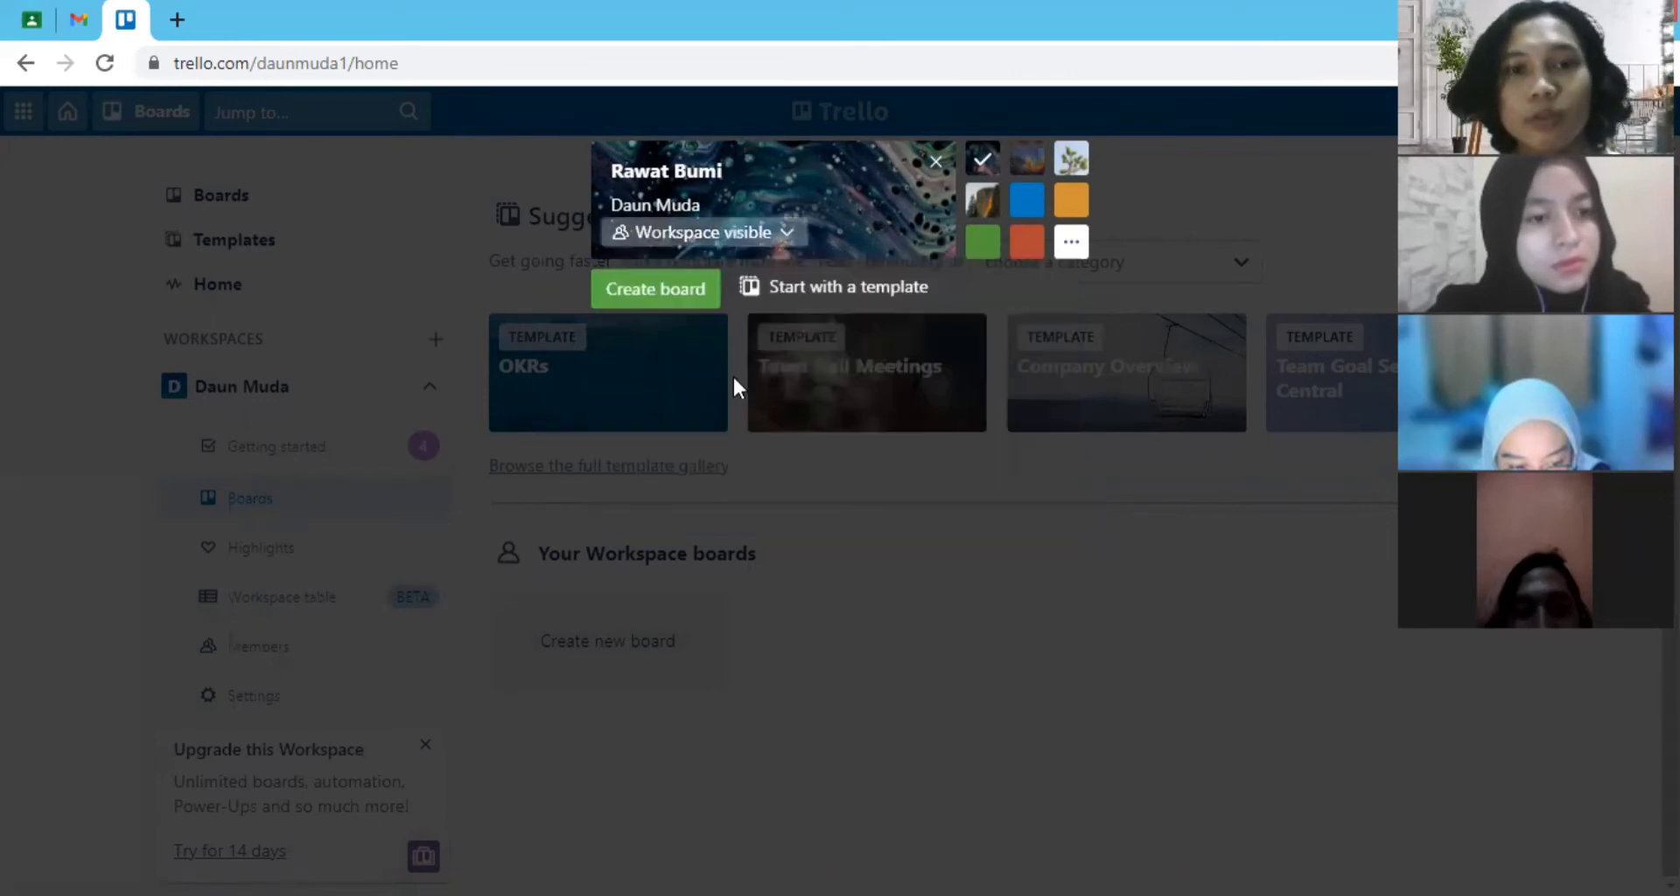
{"action": "left_click", "coordinate": [686, 296]}
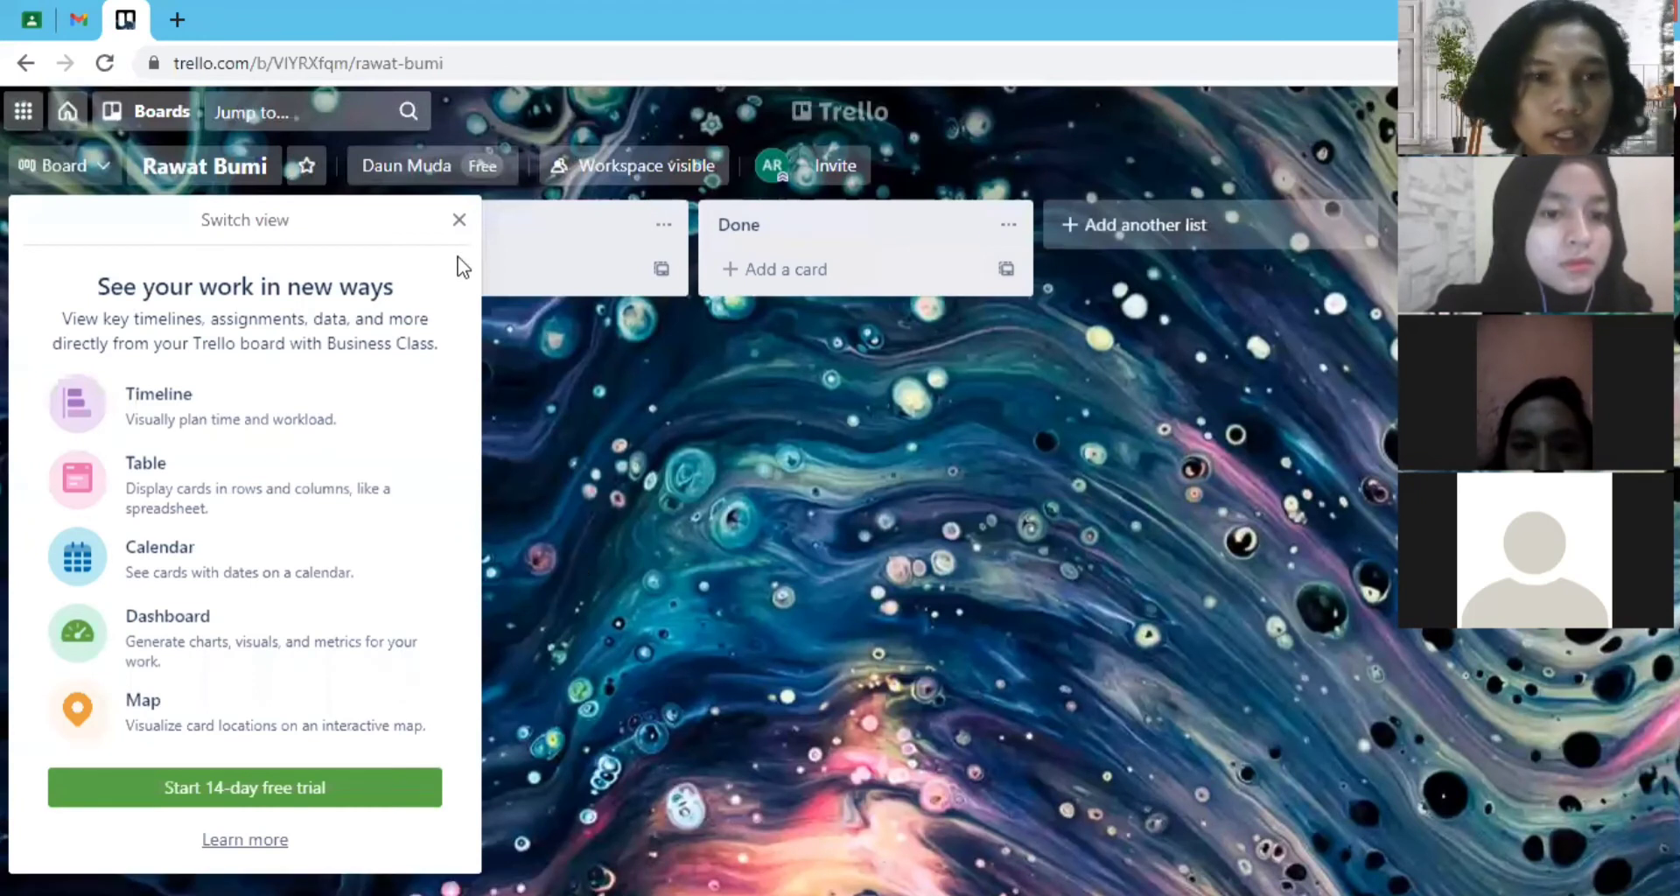
{"action": "left_click", "coordinate": [457, 222]}
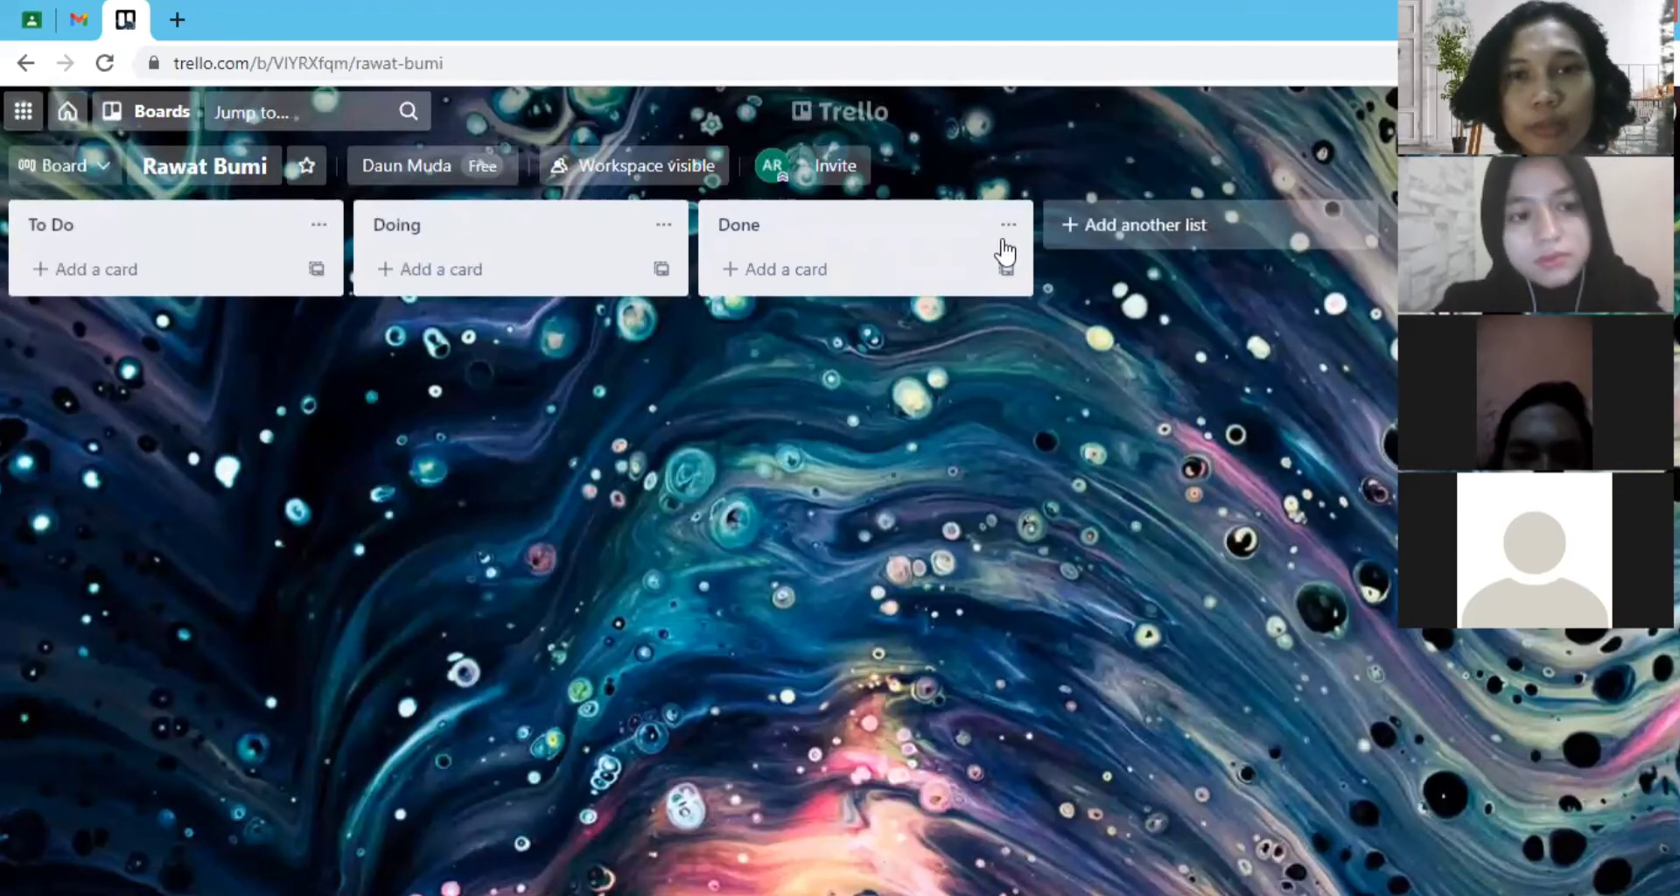
{"action": "left_click", "coordinate": [103, 225]}
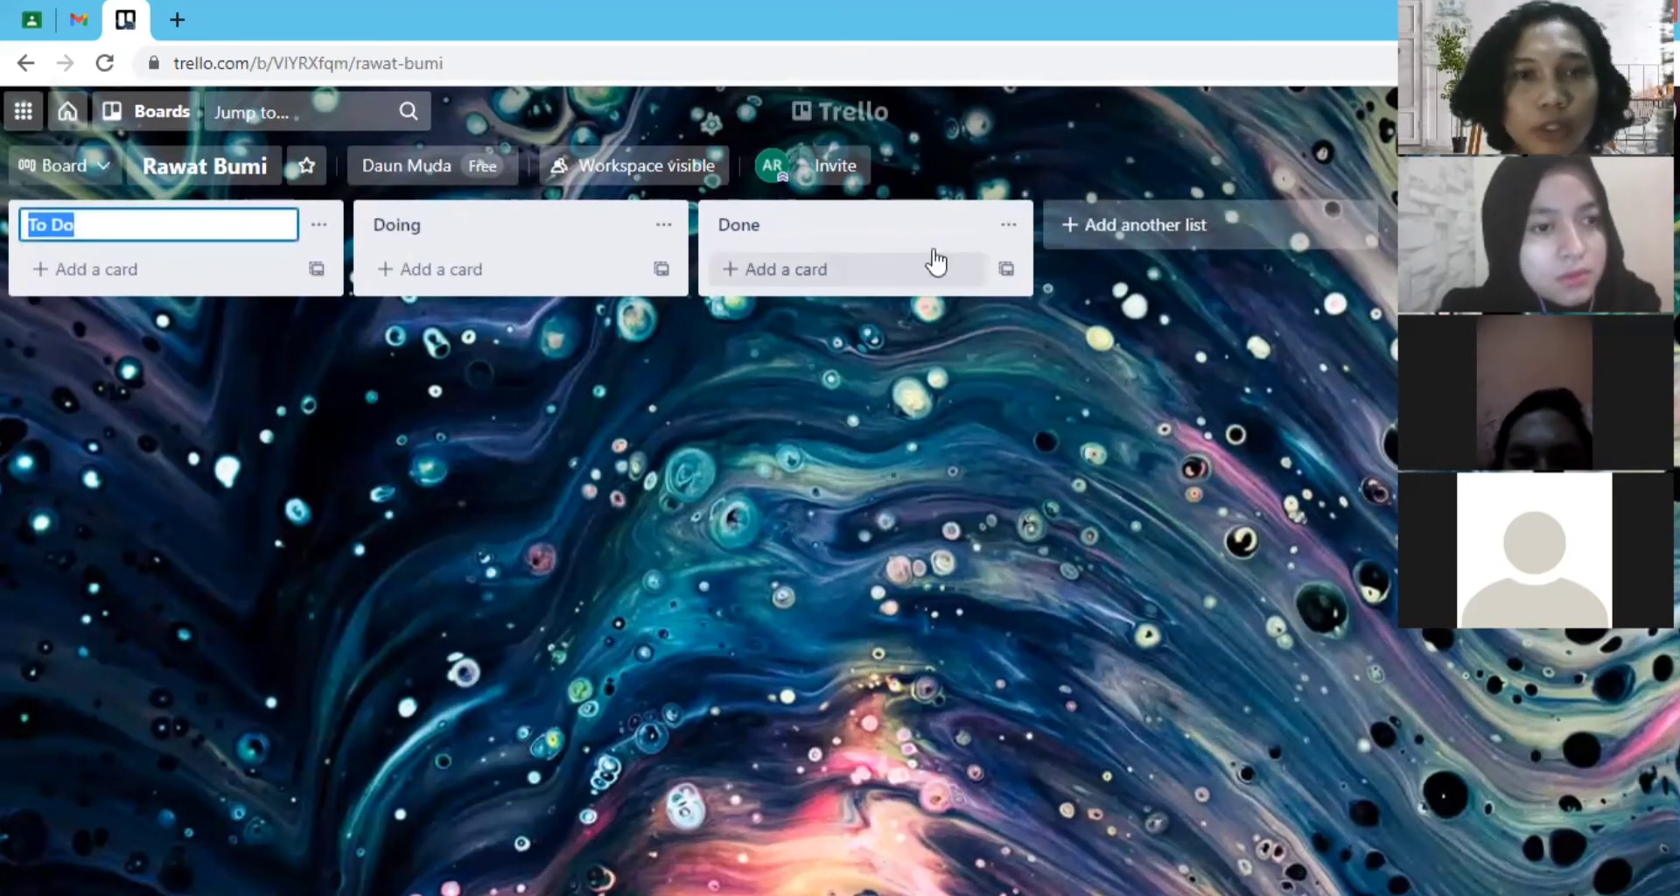
{"action": "left_click", "coordinate": [131, 234]}
{"action": "left_click", "coordinate": [117, 253]}
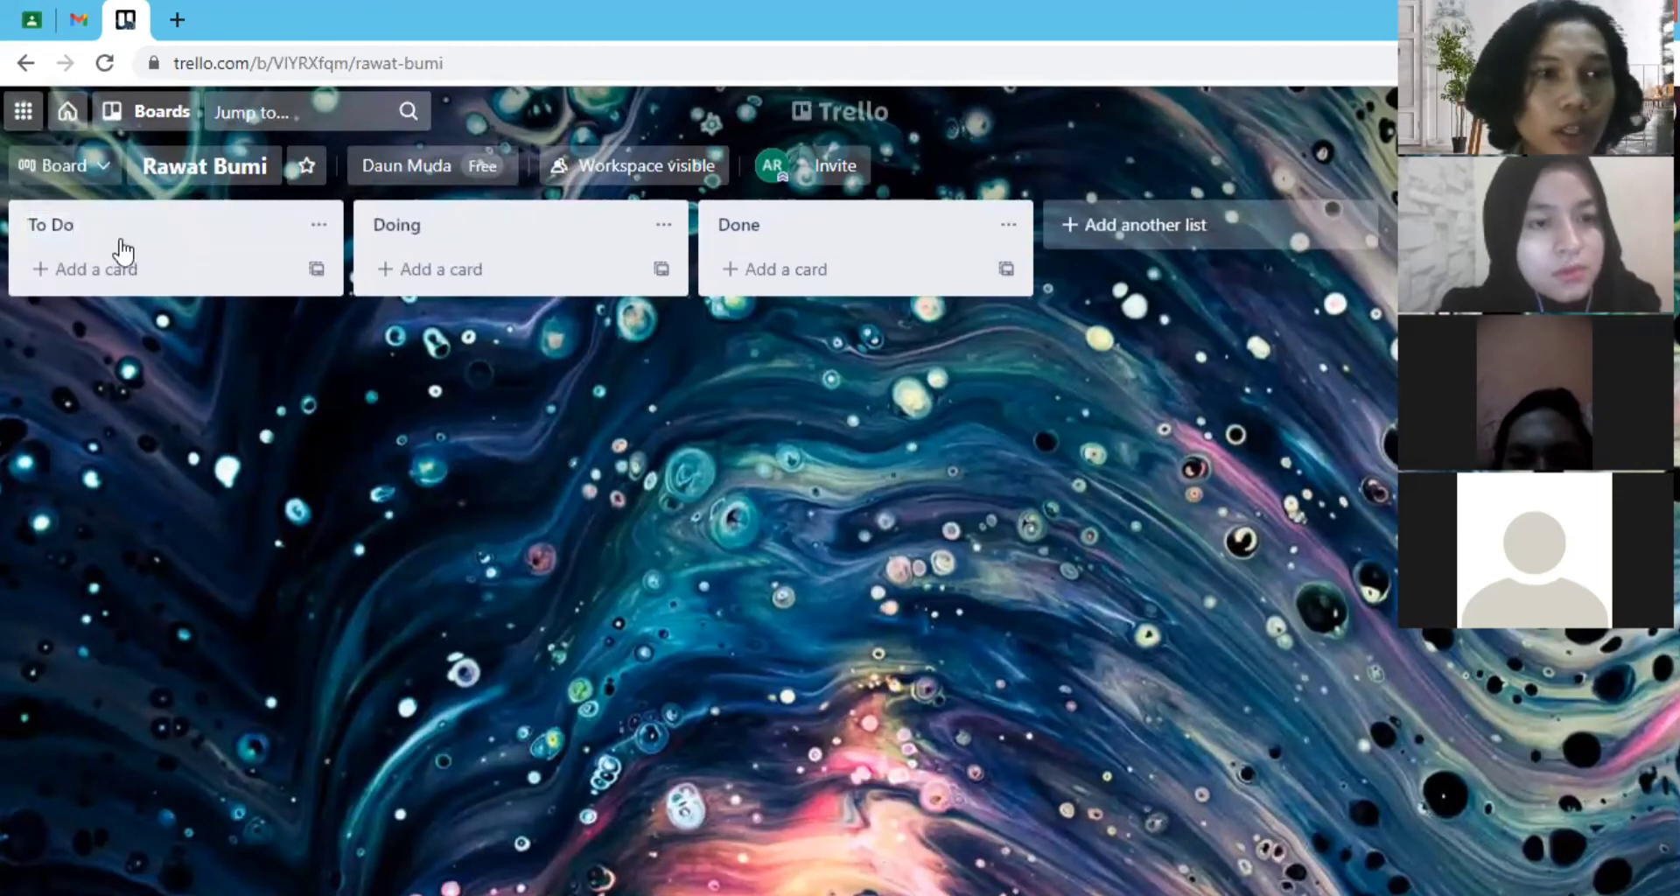
{"action": "left_click", "coordinate": [117, 235]}
{"action": "left_click", "coordinate": [162, 431]}
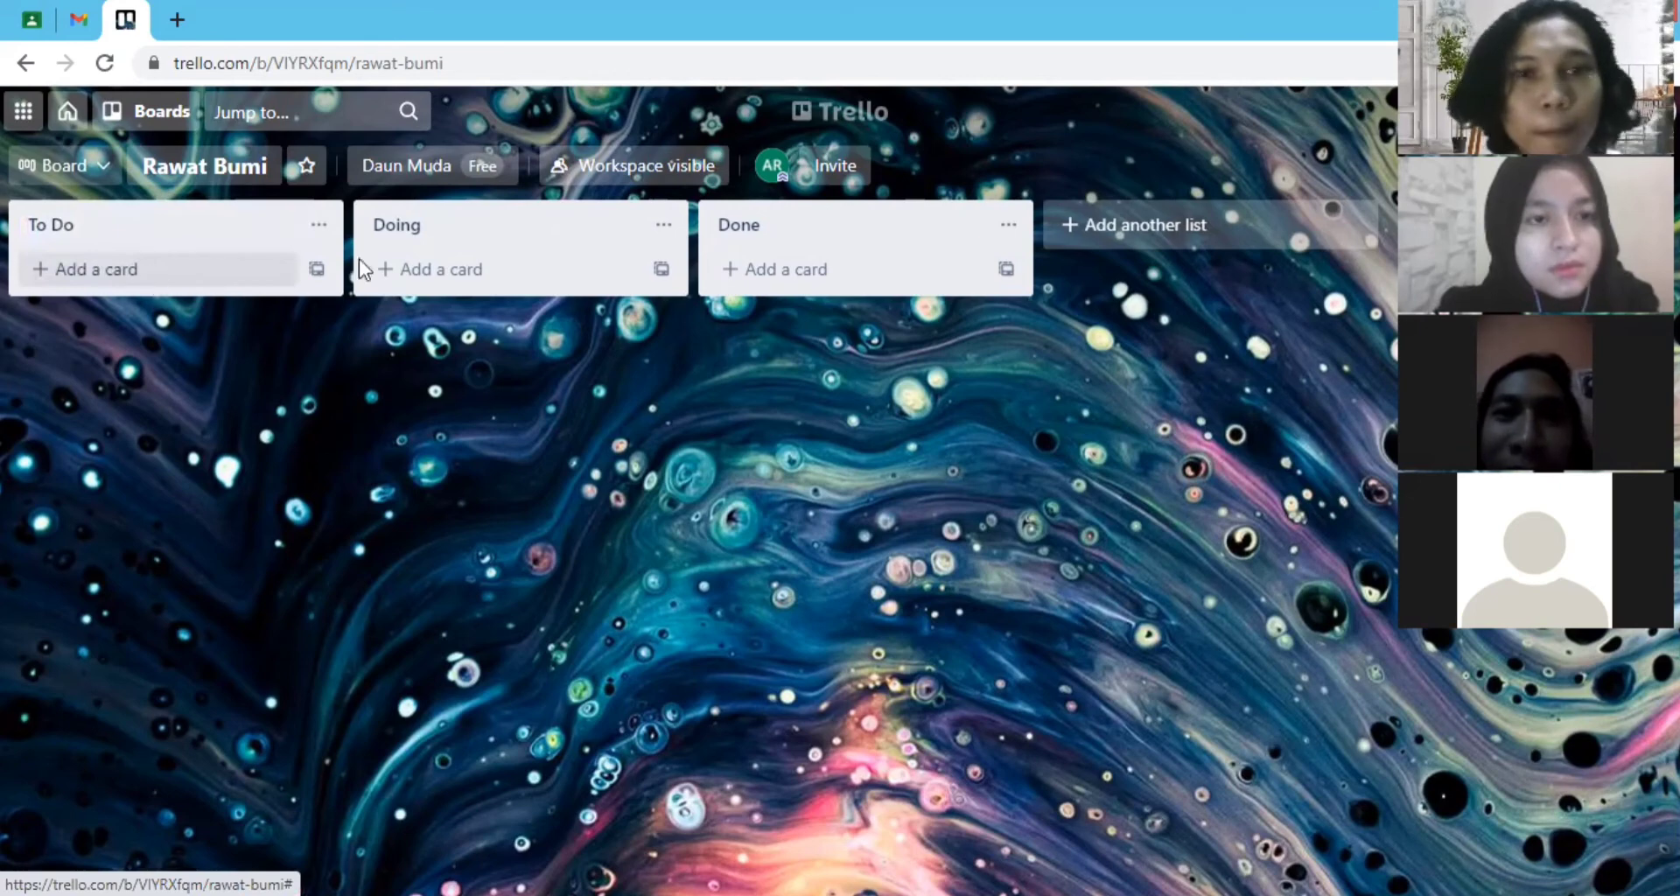
{"action": "left_click", "coordinate": [124, 271]}
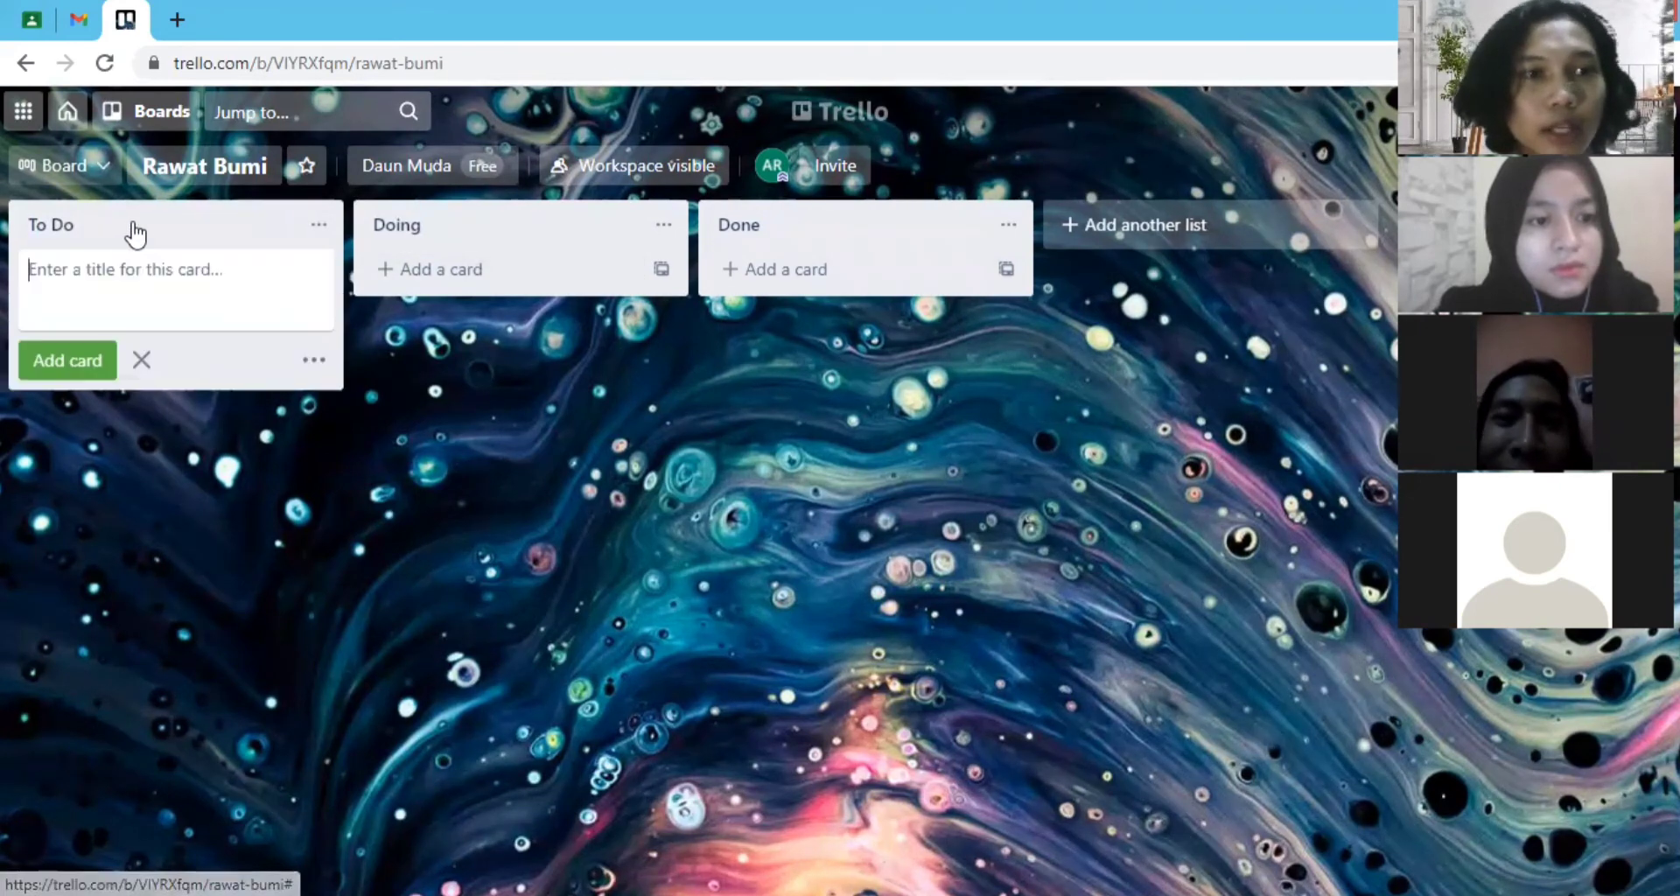
{"action": "left_click", "coordinate": [135, 231]}
{"action": "left_click", "coordinate": [127, 216]}
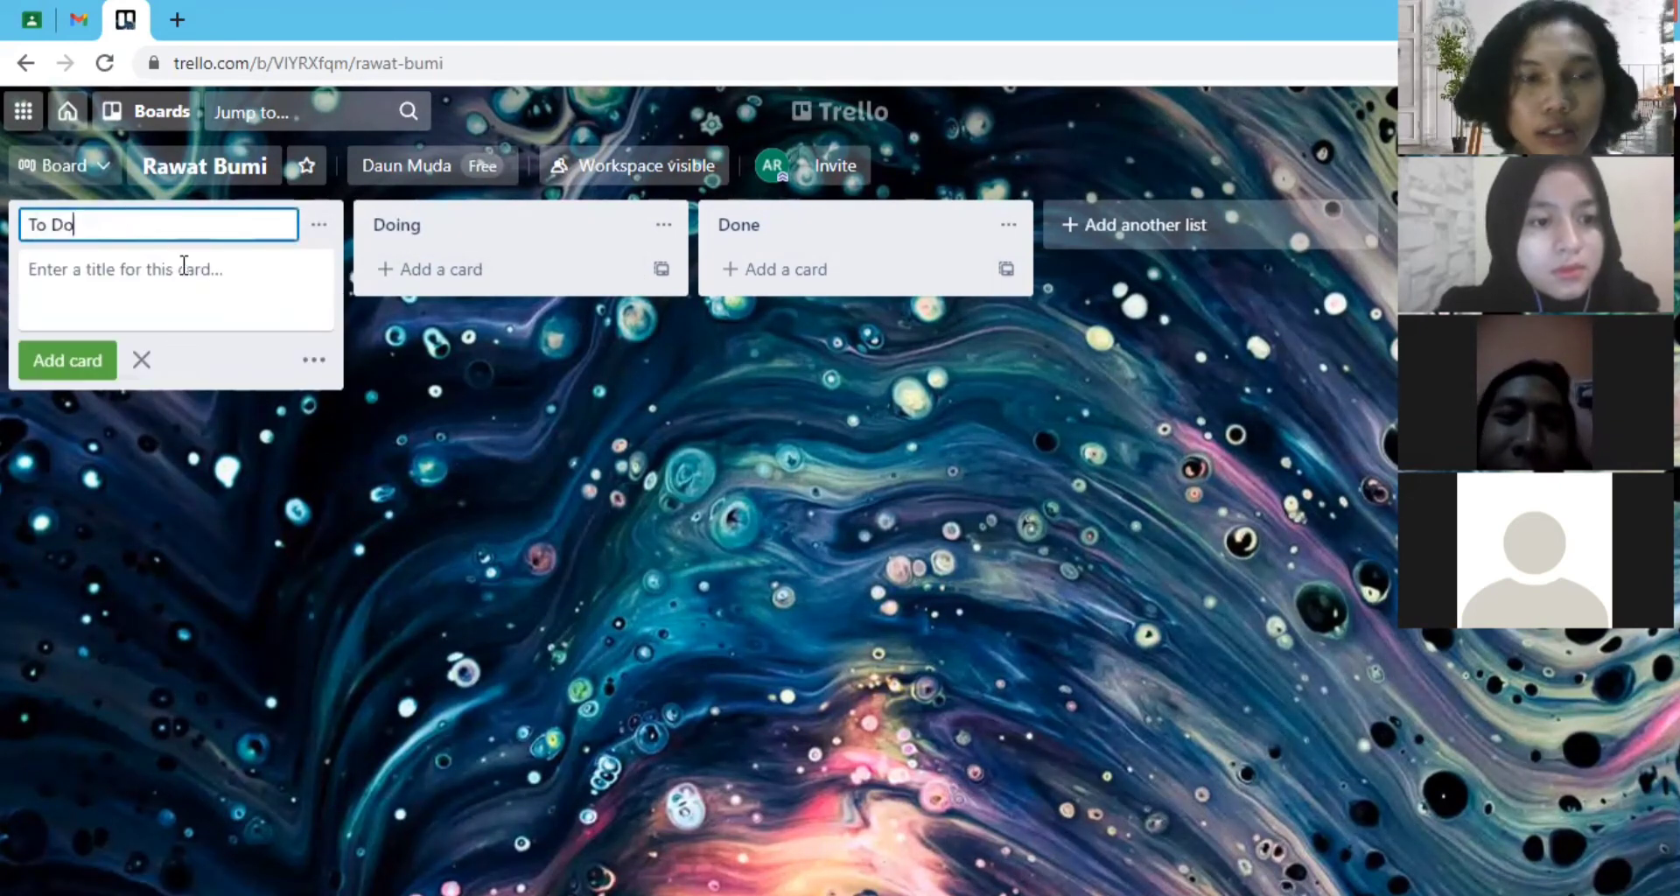
{"action": "left_click", "coordinate": [2, 234]}
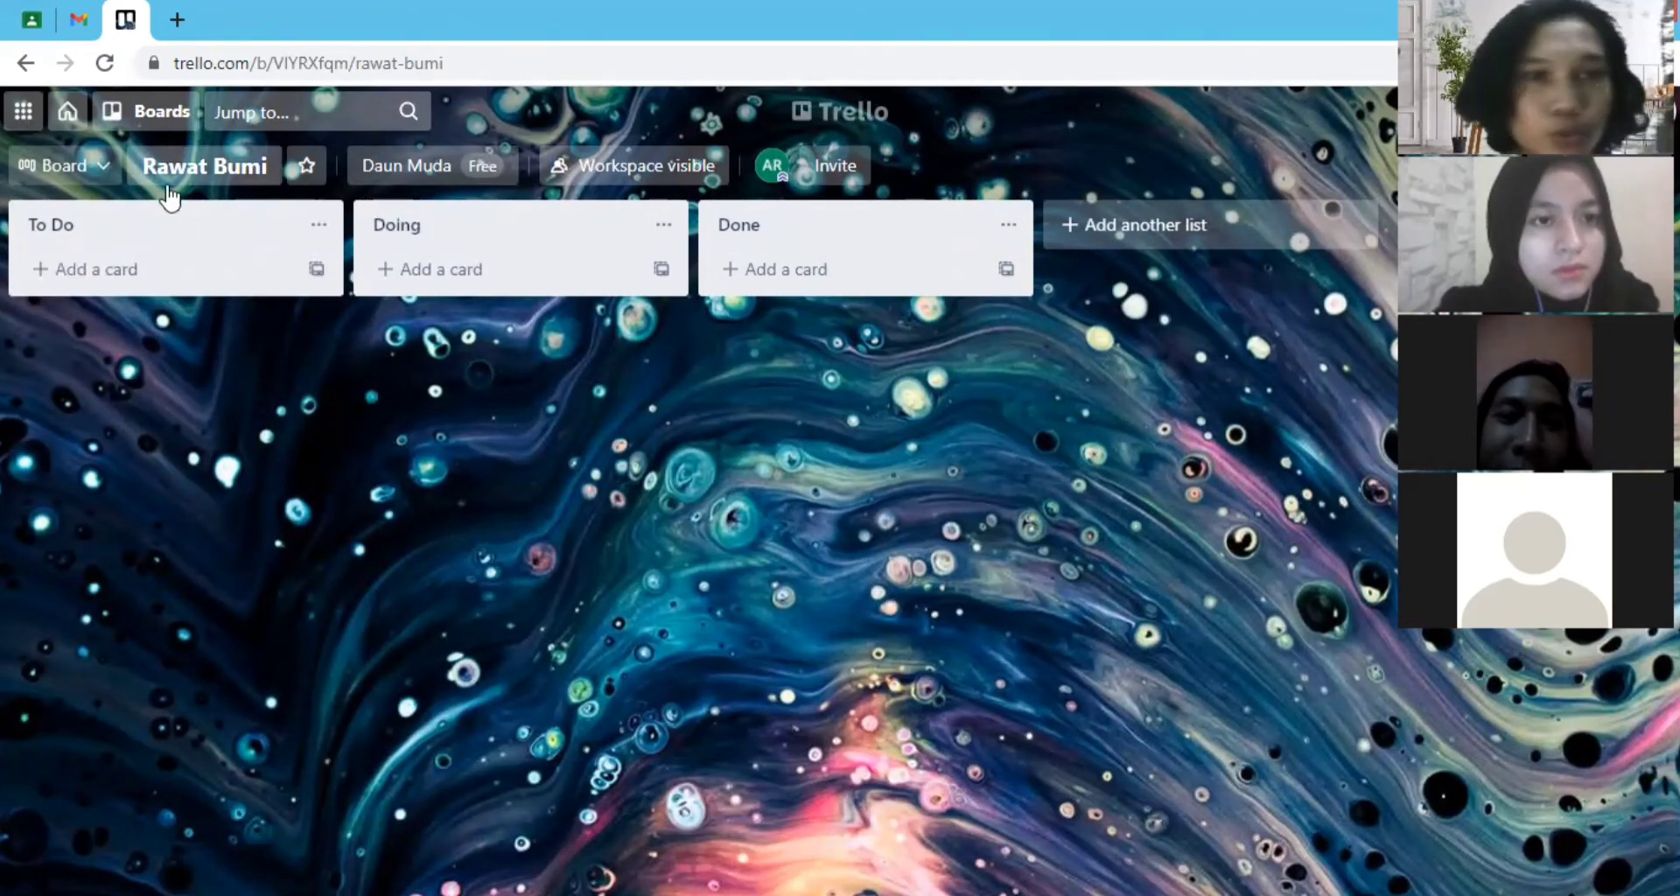
{"action": "left_click", "coordinate": [203, 228]}
{"action": "left_click", "coordinate": [174, 227]}
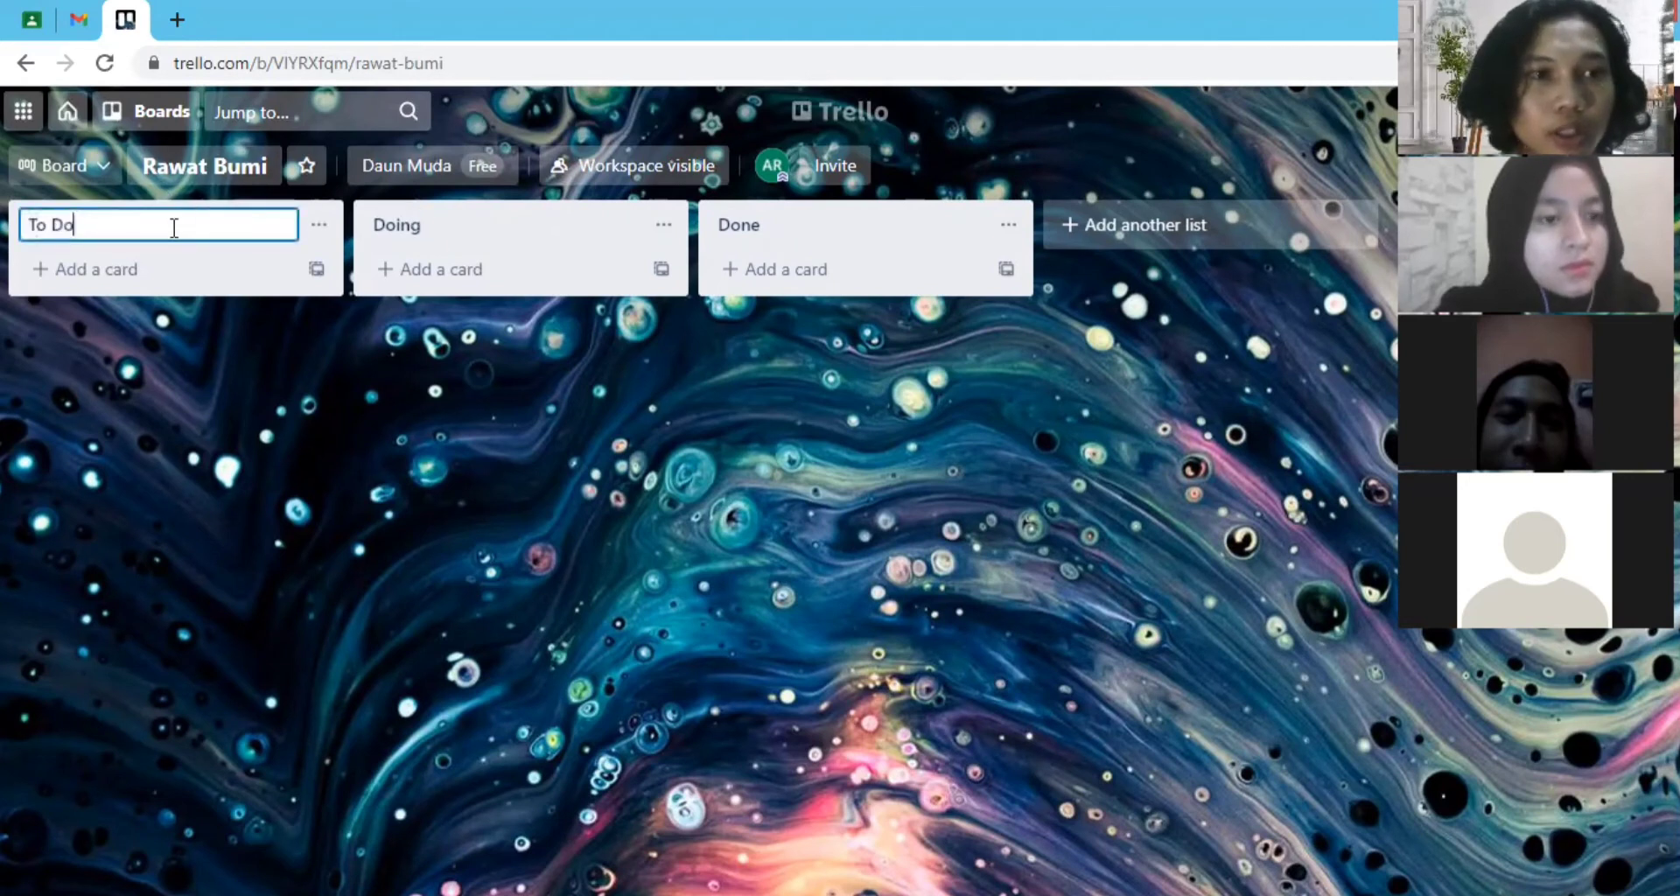
{"action": "left_click", "coordinate": [461, 228]}
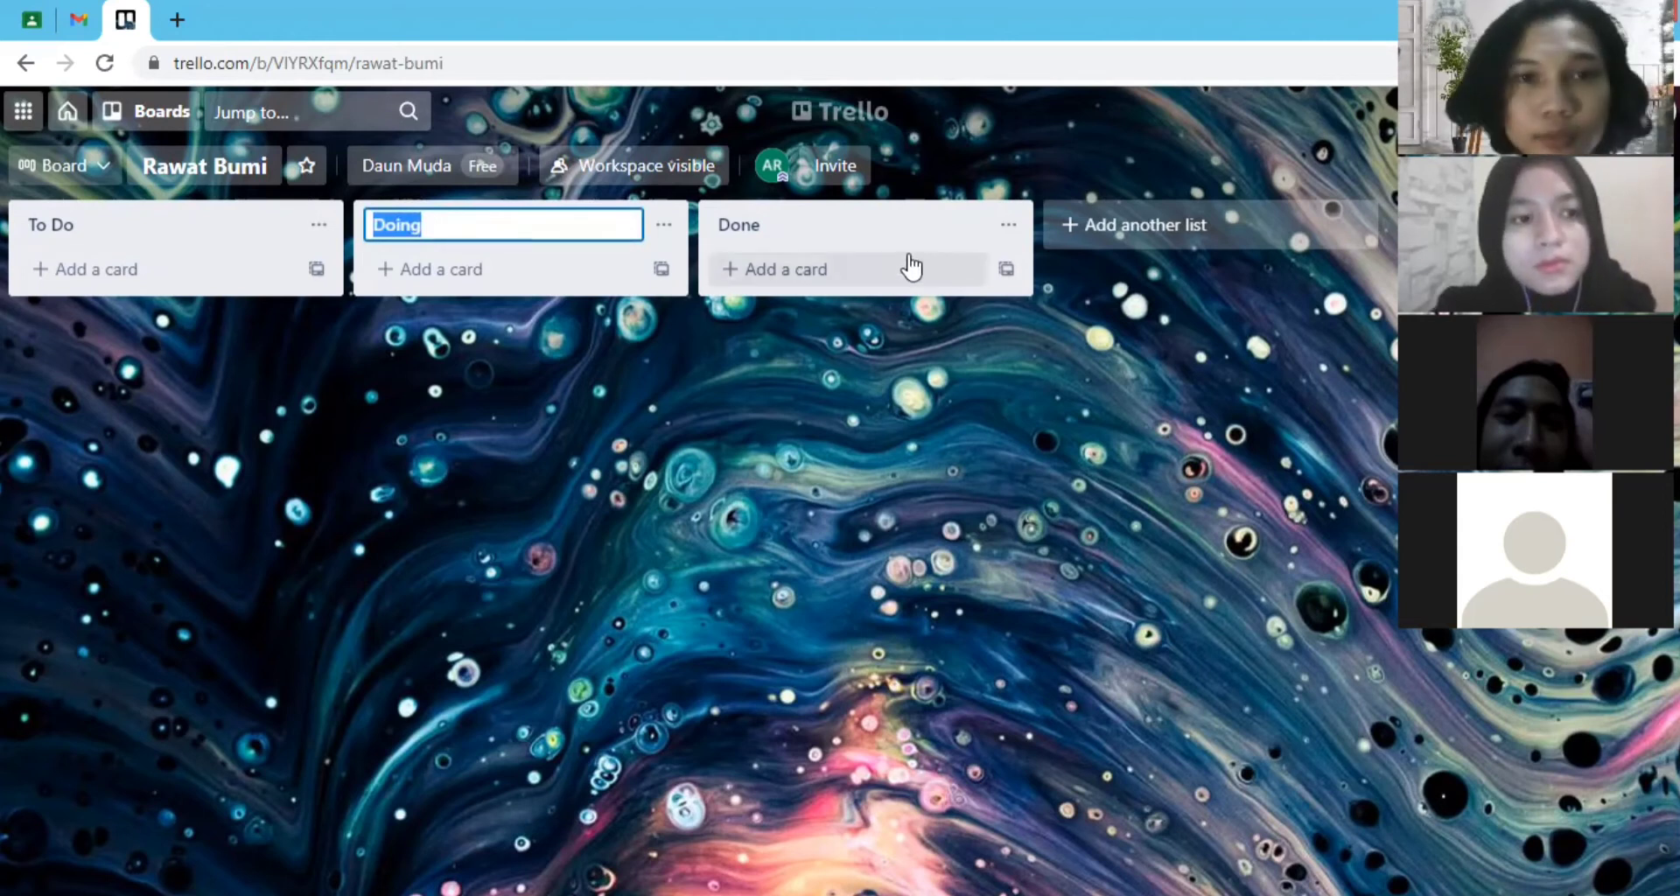
{"action": "left_click", "coordinate": [768, 224]}
{"action": "left_click", "coordinate": [318, 491]}
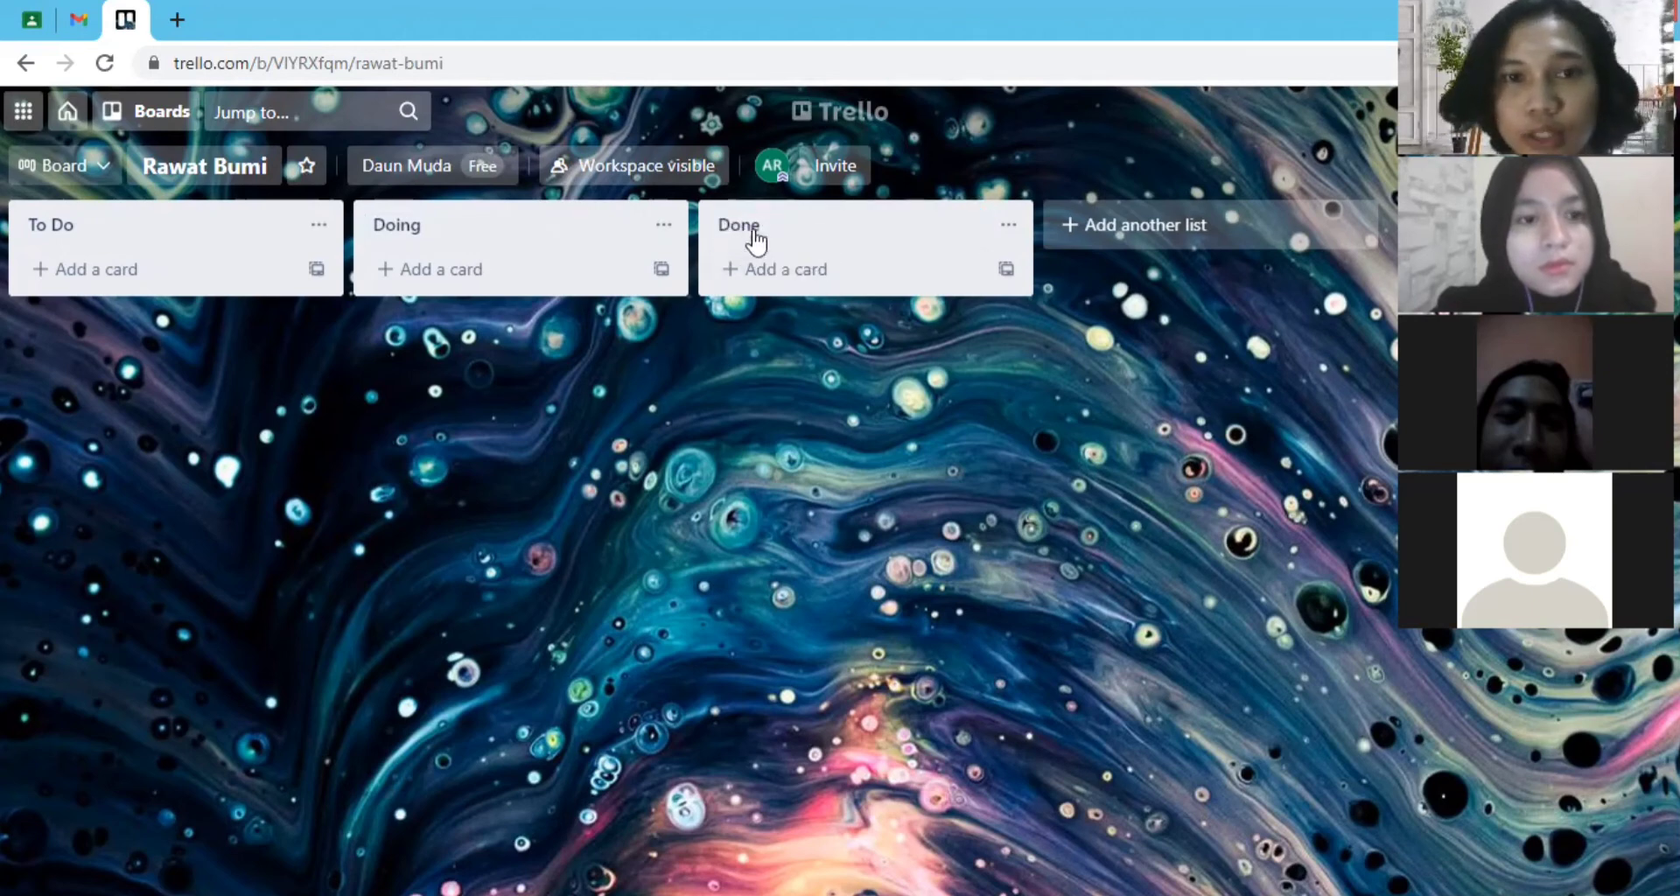
- Add a card titled "Rawat Bumi" to the To Do list, and view the card's details
{"action": "left_click", "coordinate": [149, 278]}
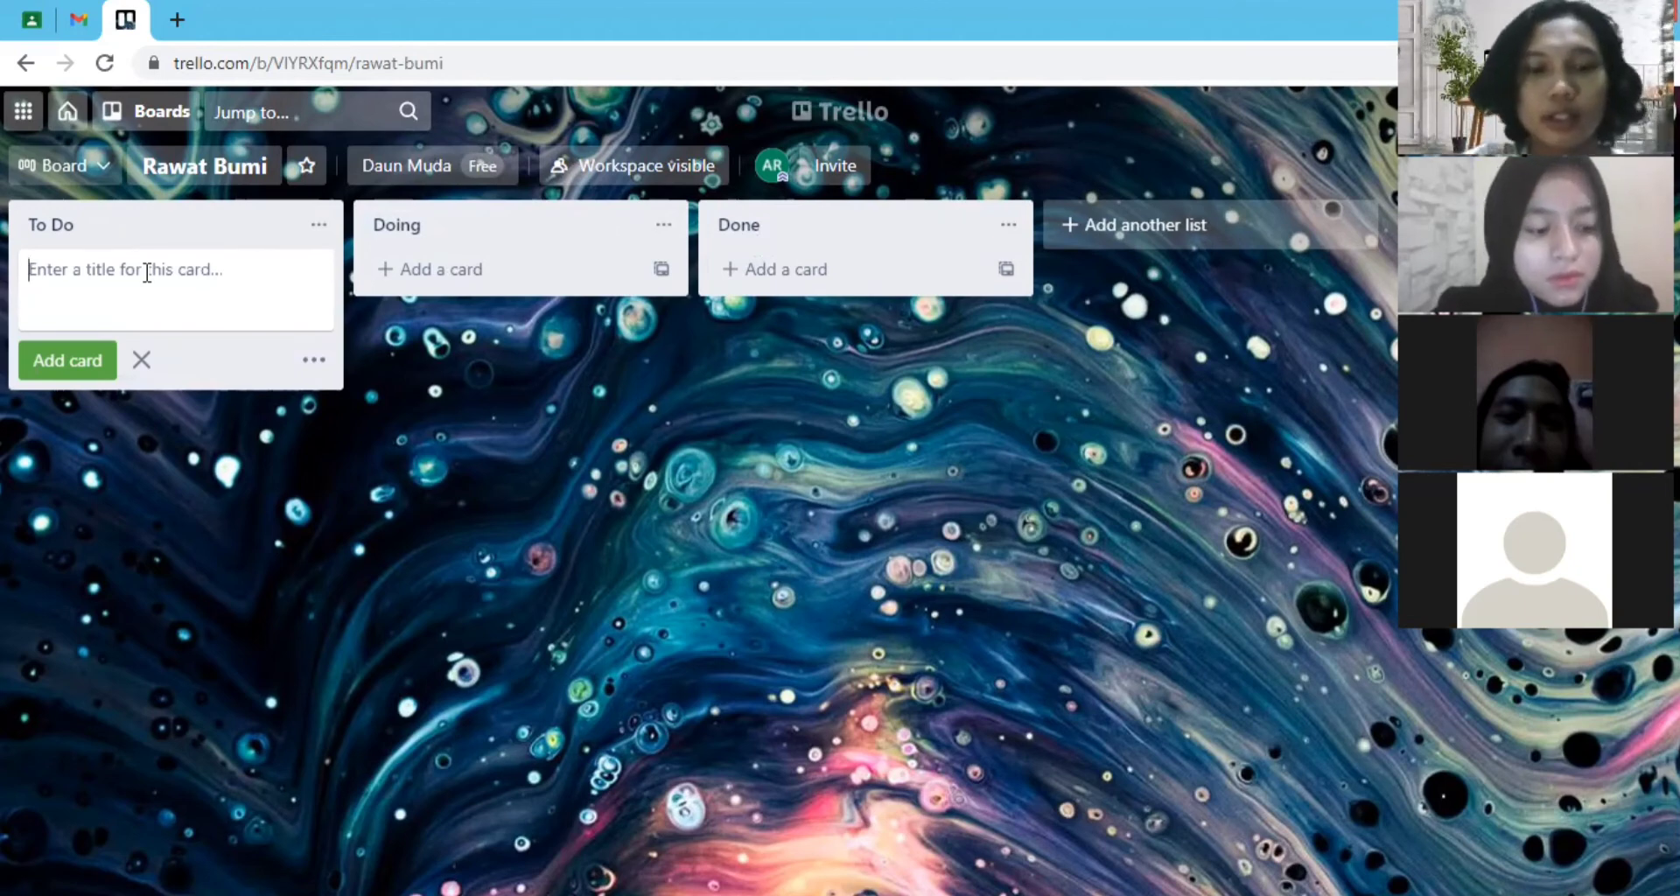
{"action": "type", "text": "rawa"}
{"action": "key", "text": "BackSpace"}
{"action": "key", "text": "BackSpace"}
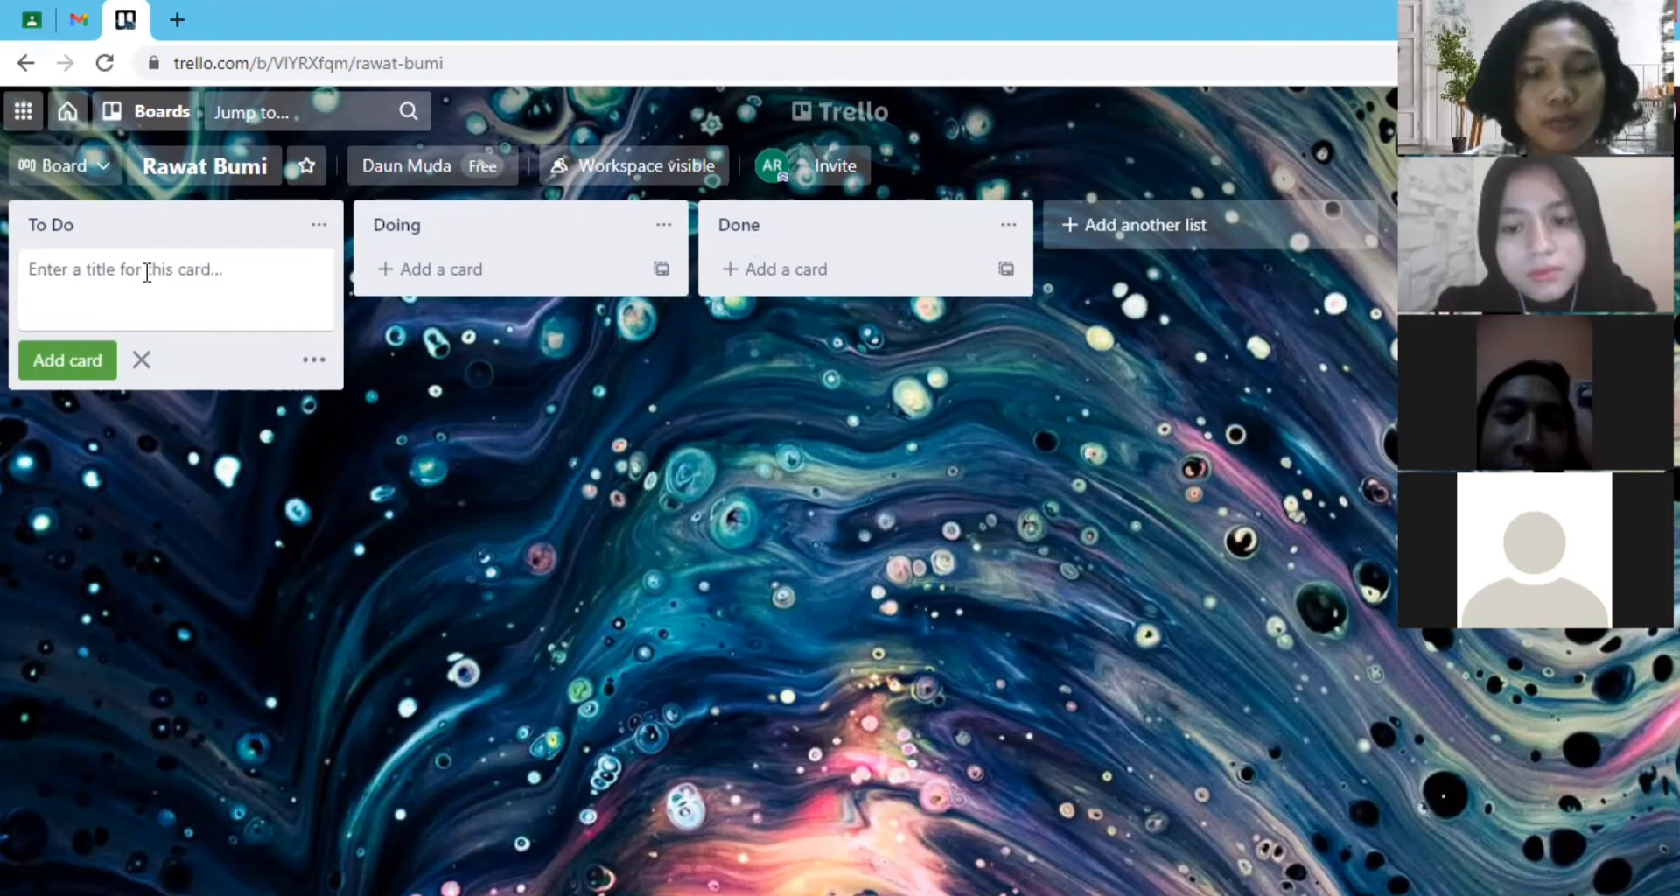
{"action": "type", "text": "Rawat Bumi"}
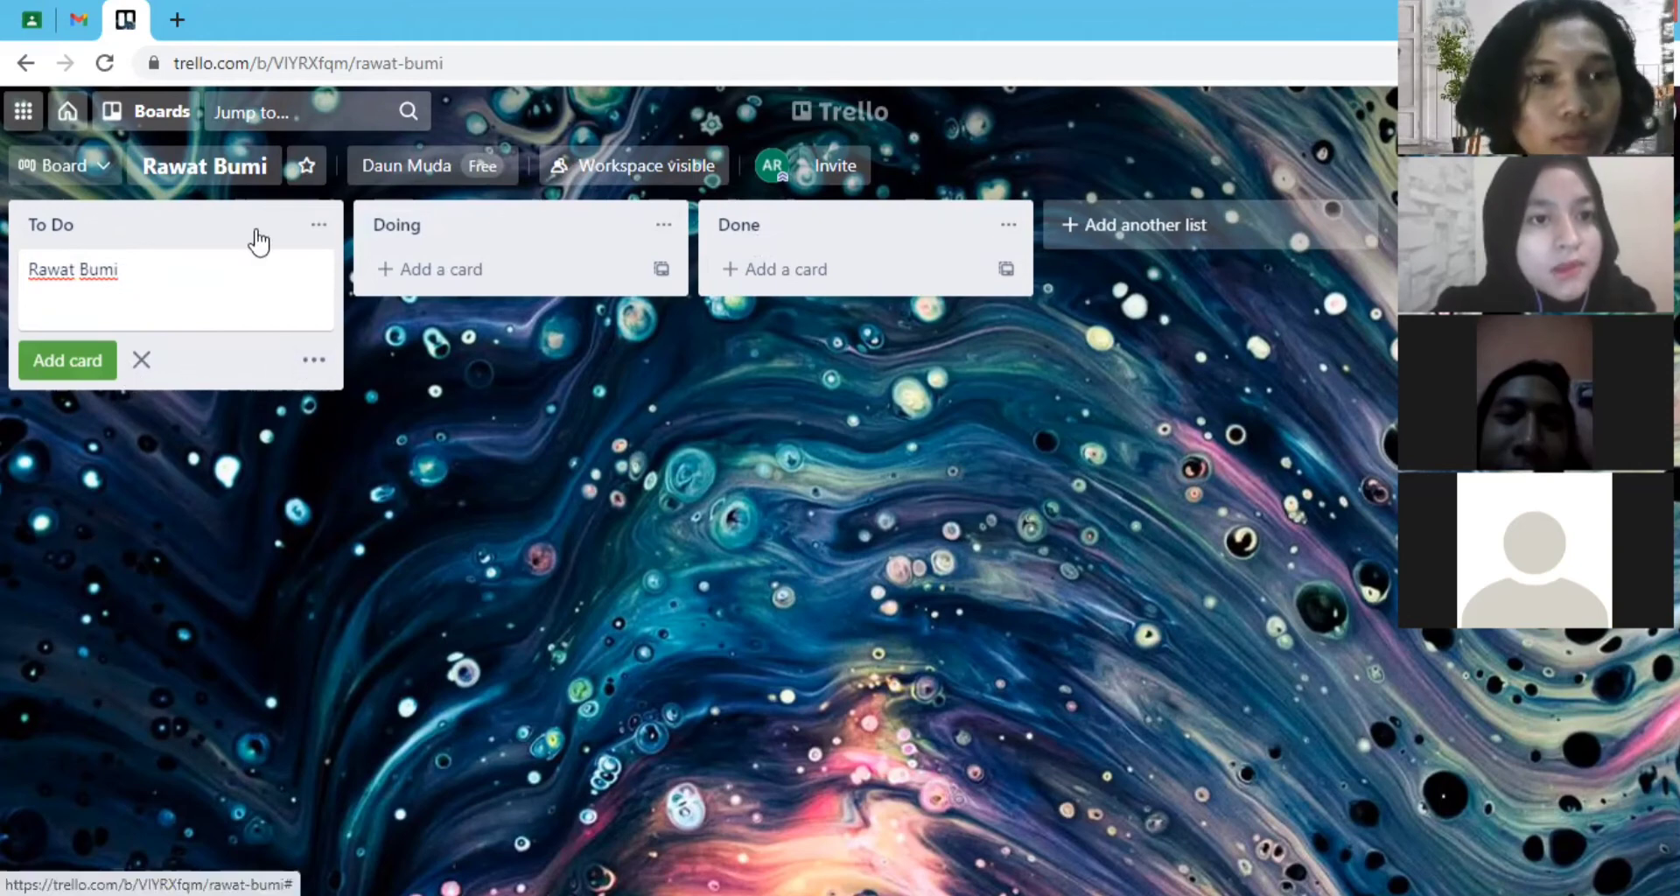
{"action": "left_click", "coordinate": [67, 360]}
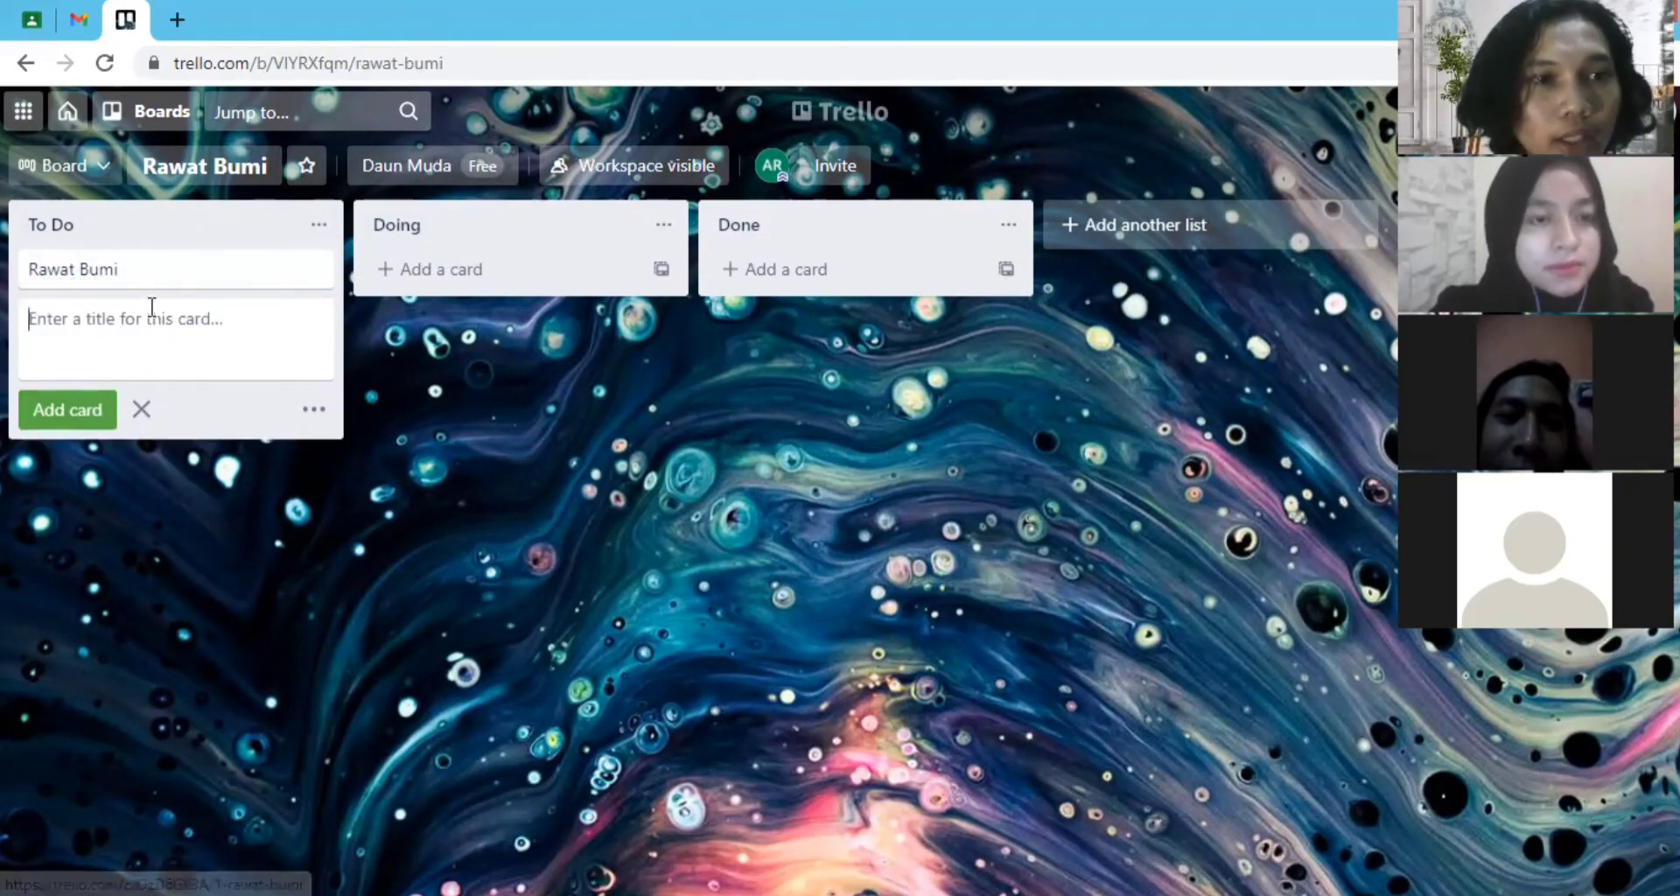
{"action": "left_click", "coordinate": [132, 271]}
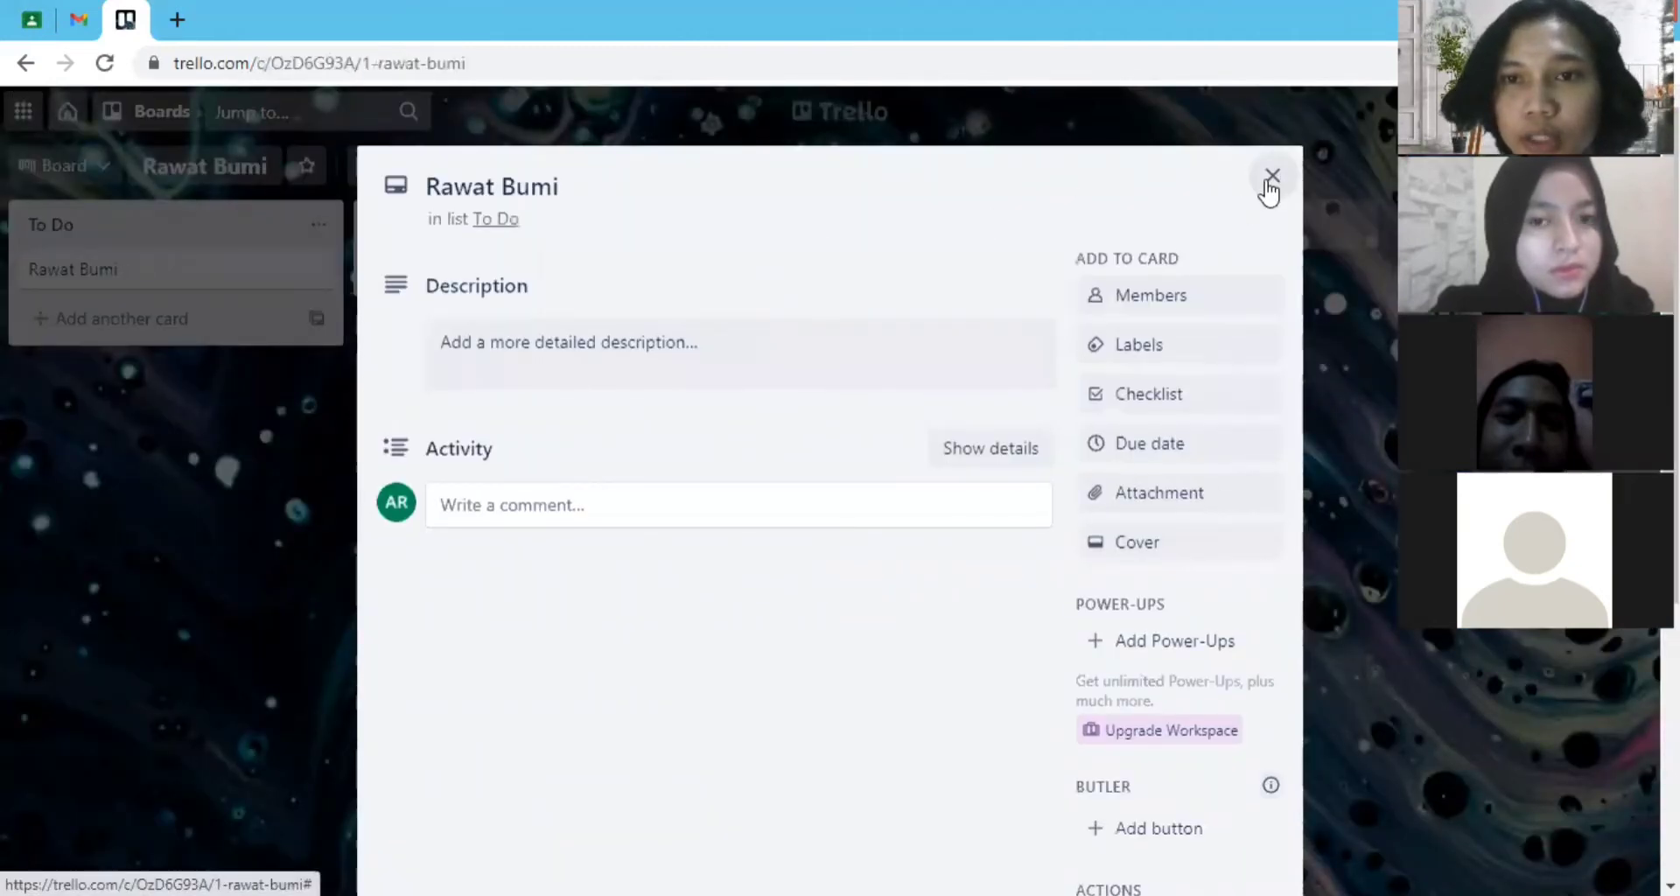
{"action": "left_click", "coordinate": [1270, 178]}
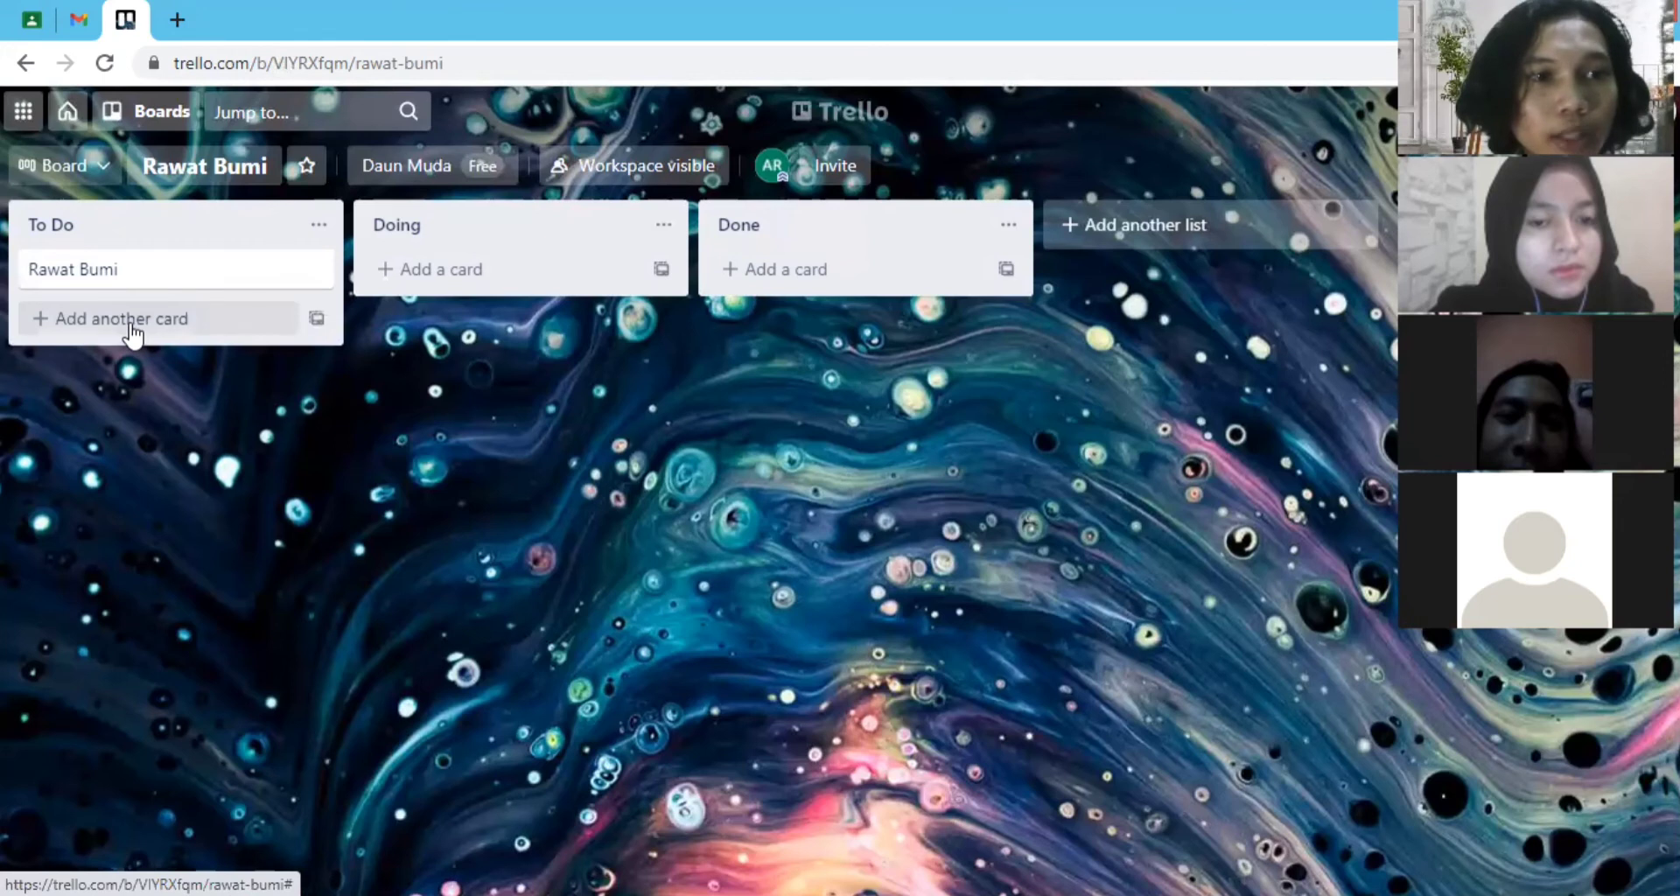
- Look over the Rawat Bumi card's details and its quick-edit options in the To Do list
{"action": "left_click", "coordinate": [133, 319]}
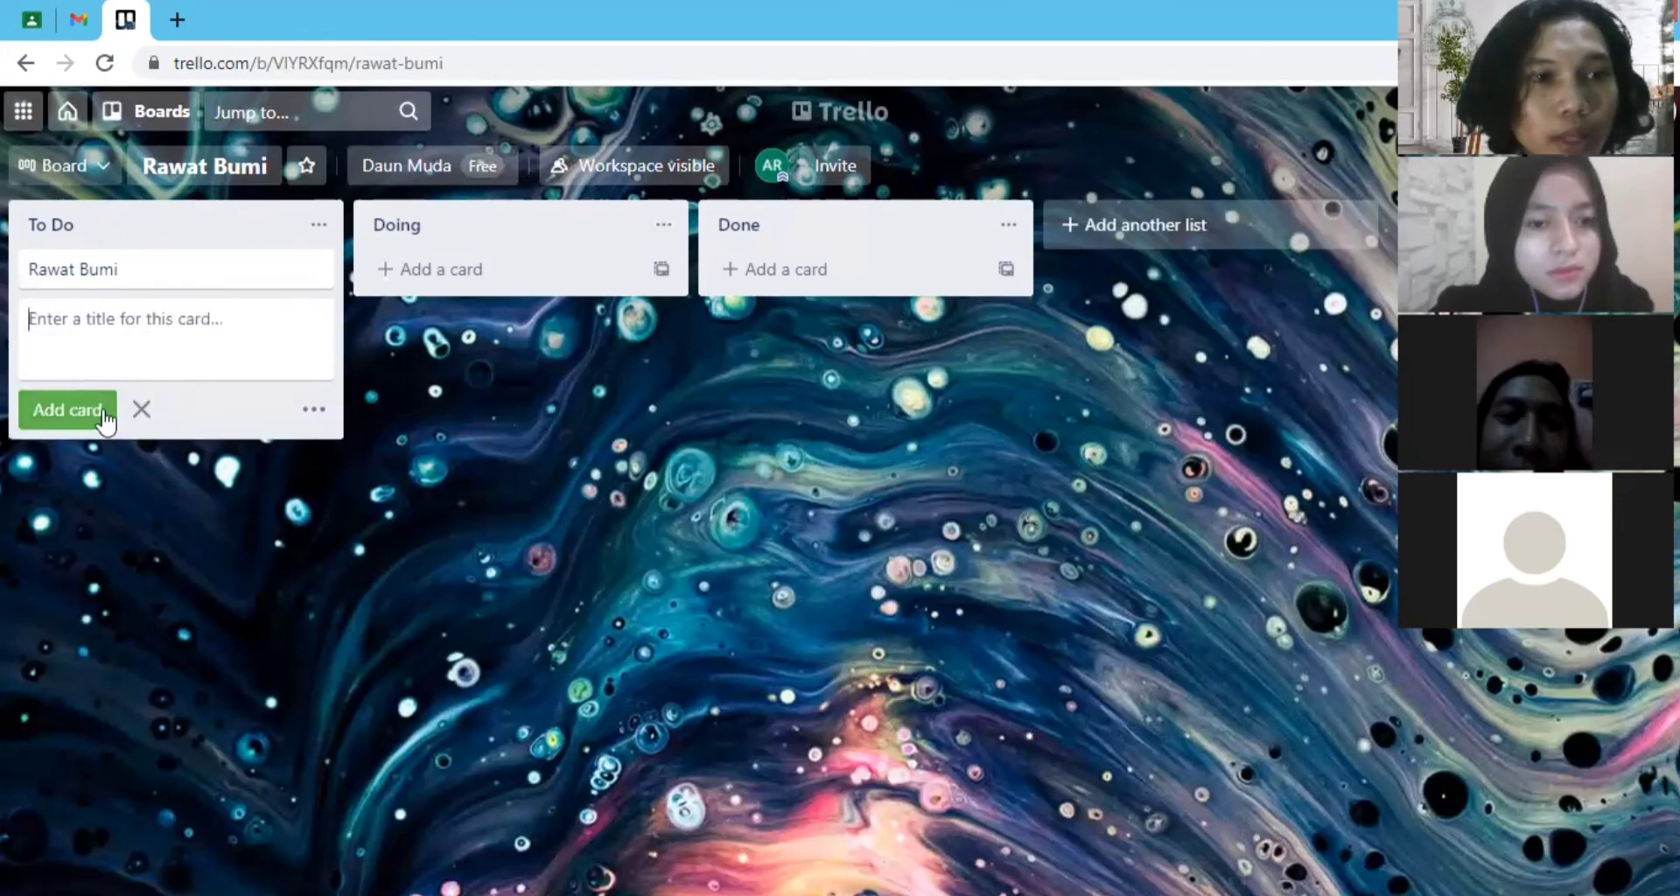
{"action": "left_click", "coordinate": [140, 410]}
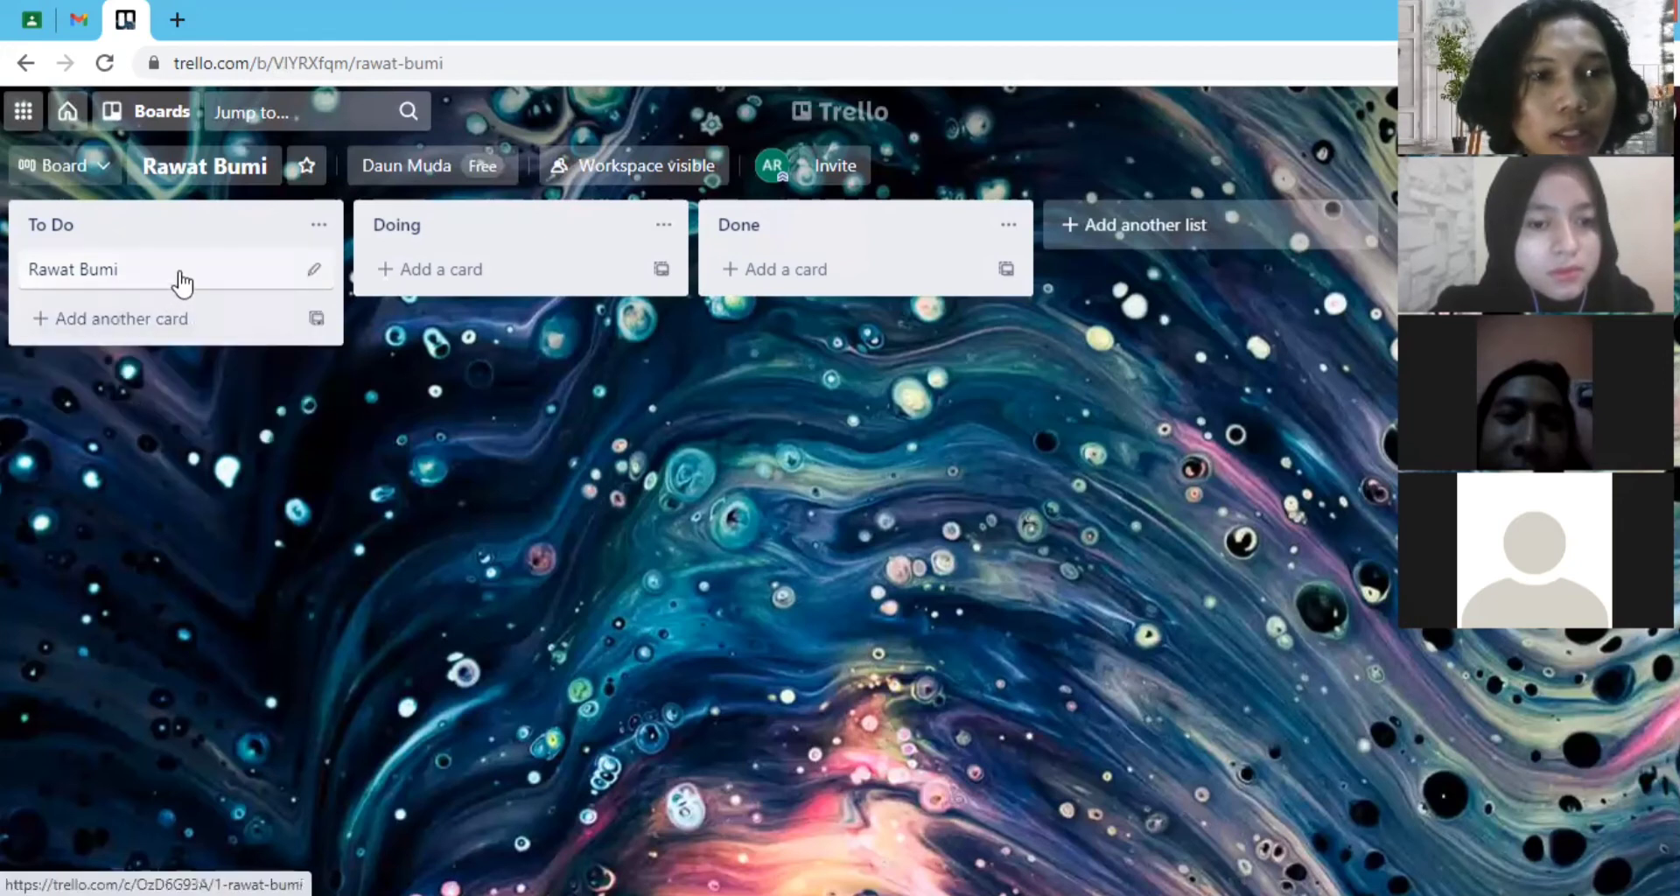
{"action": "left_click", "coordinate": [181, 282]}
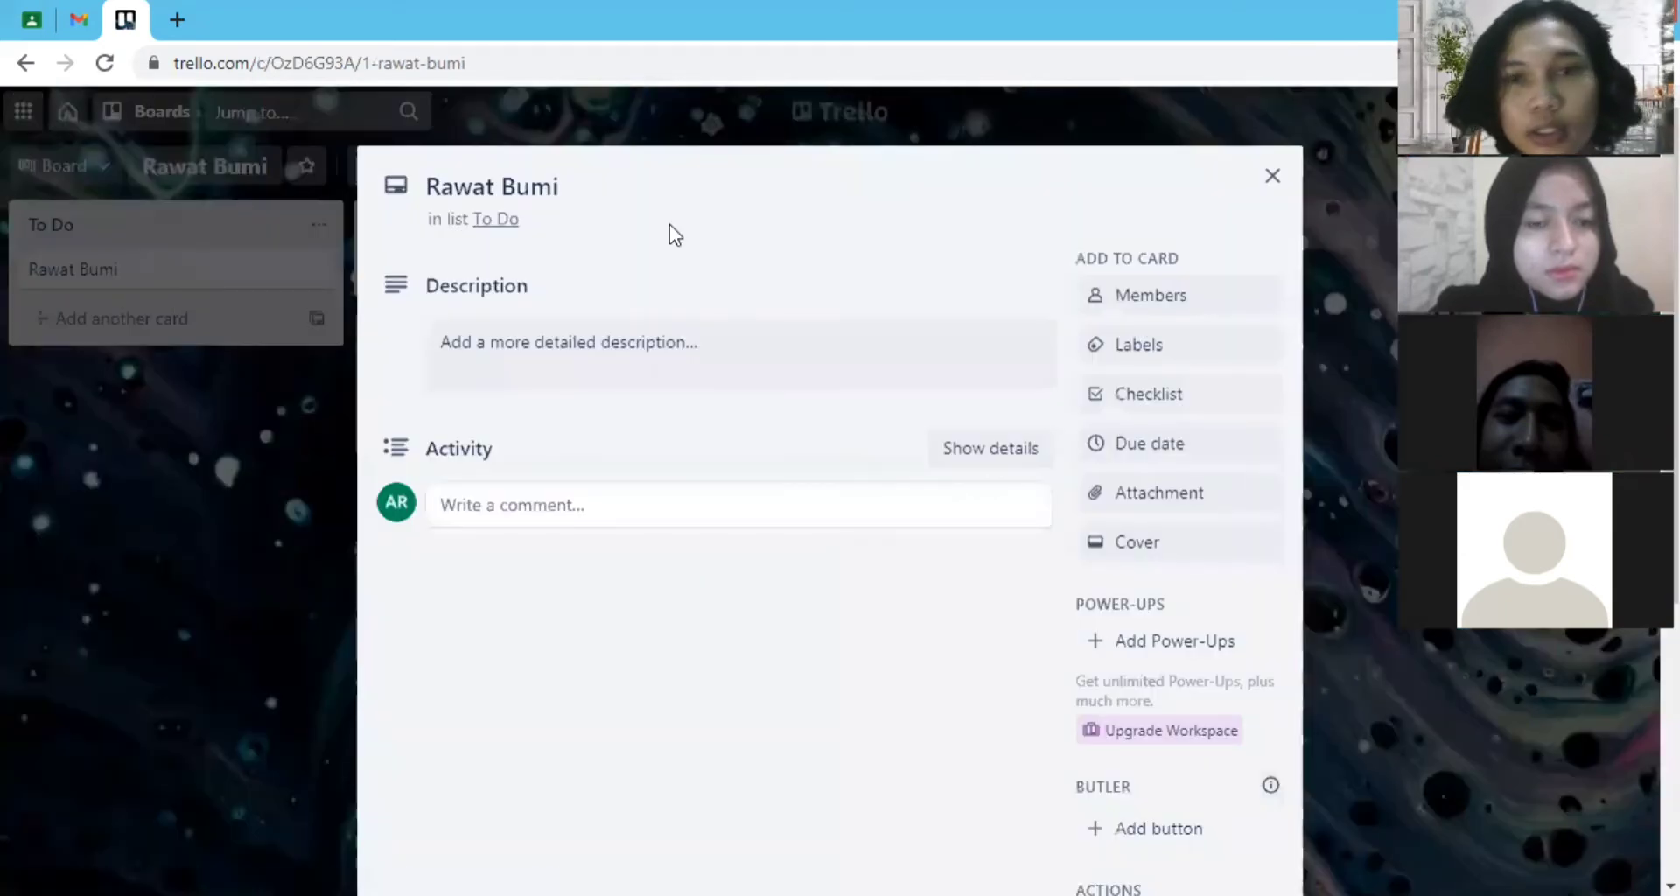
{"action": "left_click", "coordinate": [1273, 177]}
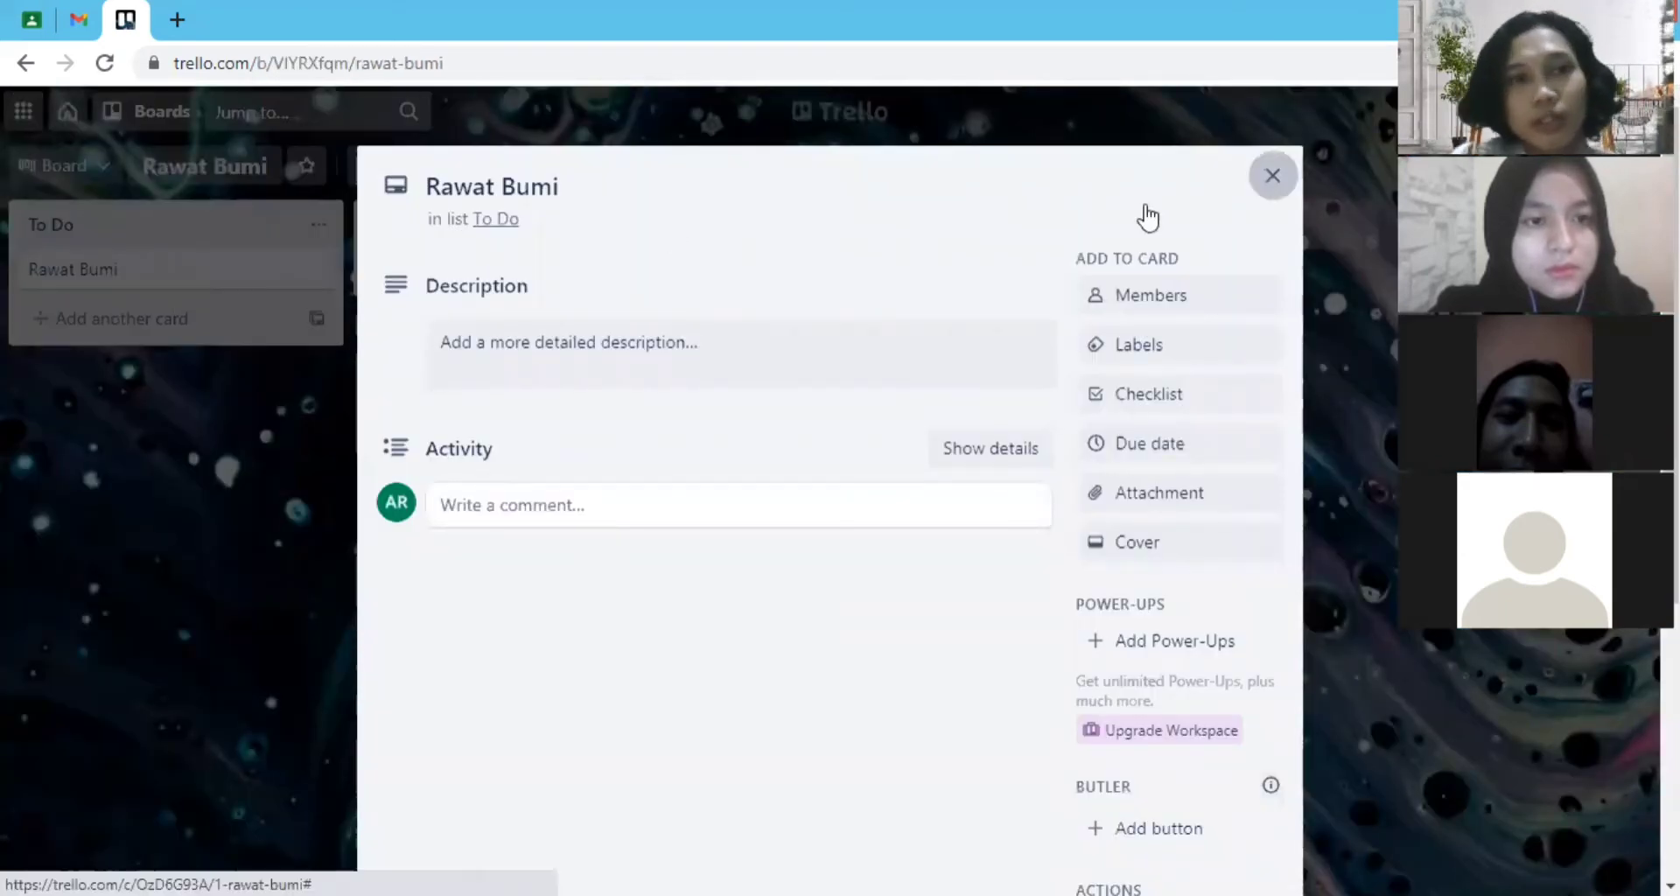
{"action": "mouse_move", "coordinate": [322, 274]}
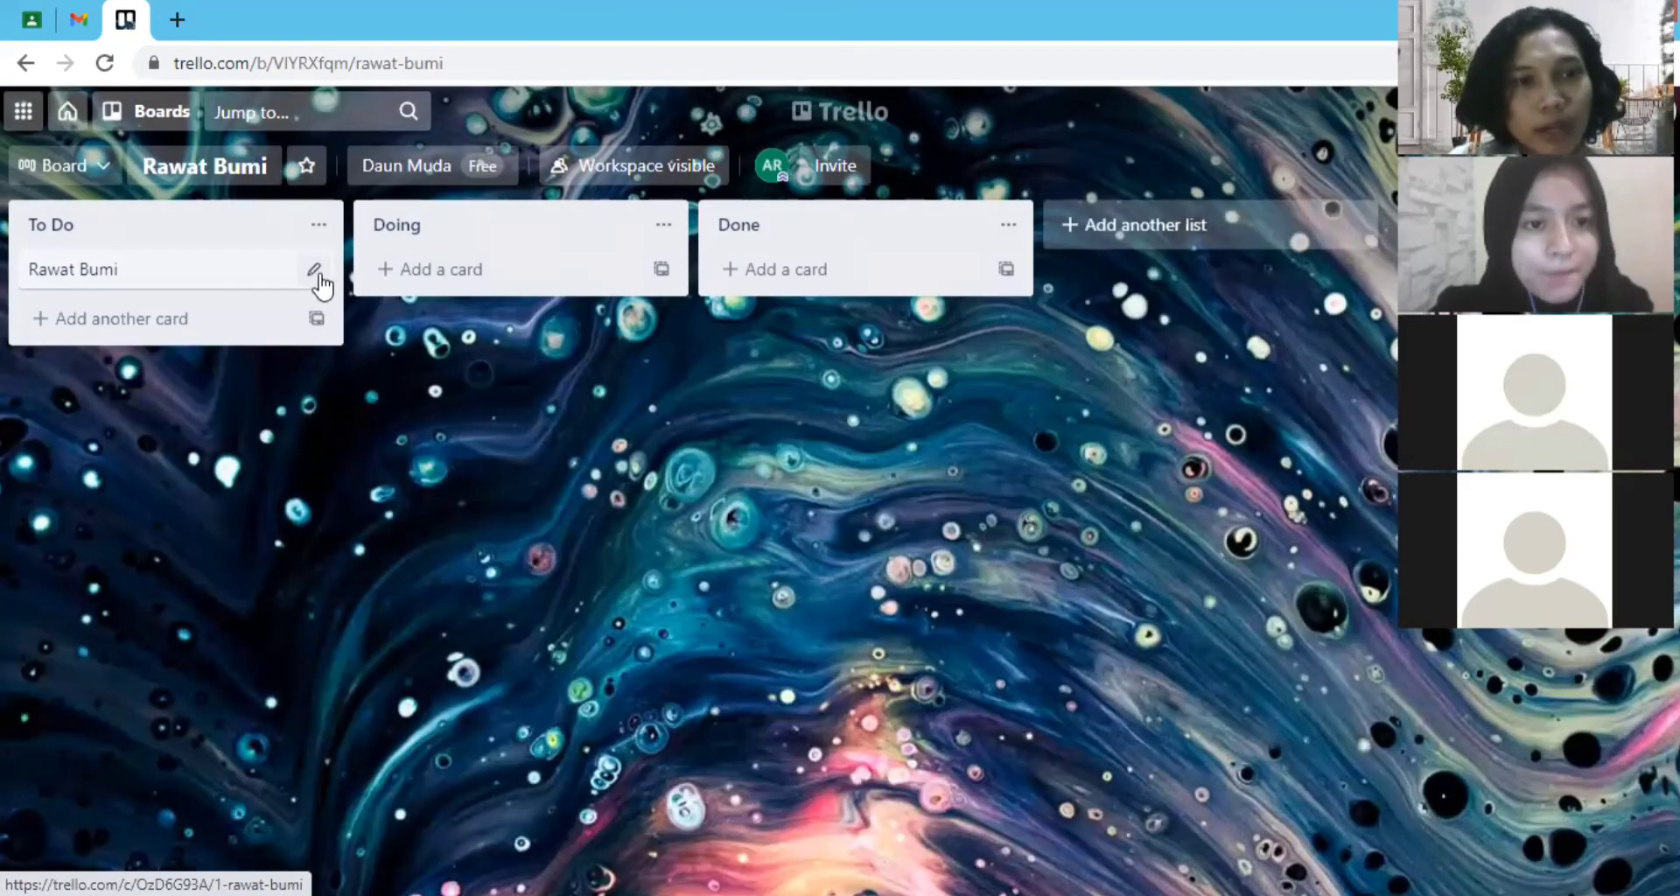
{"action": "left_click", "coordinate": [315, 271]}
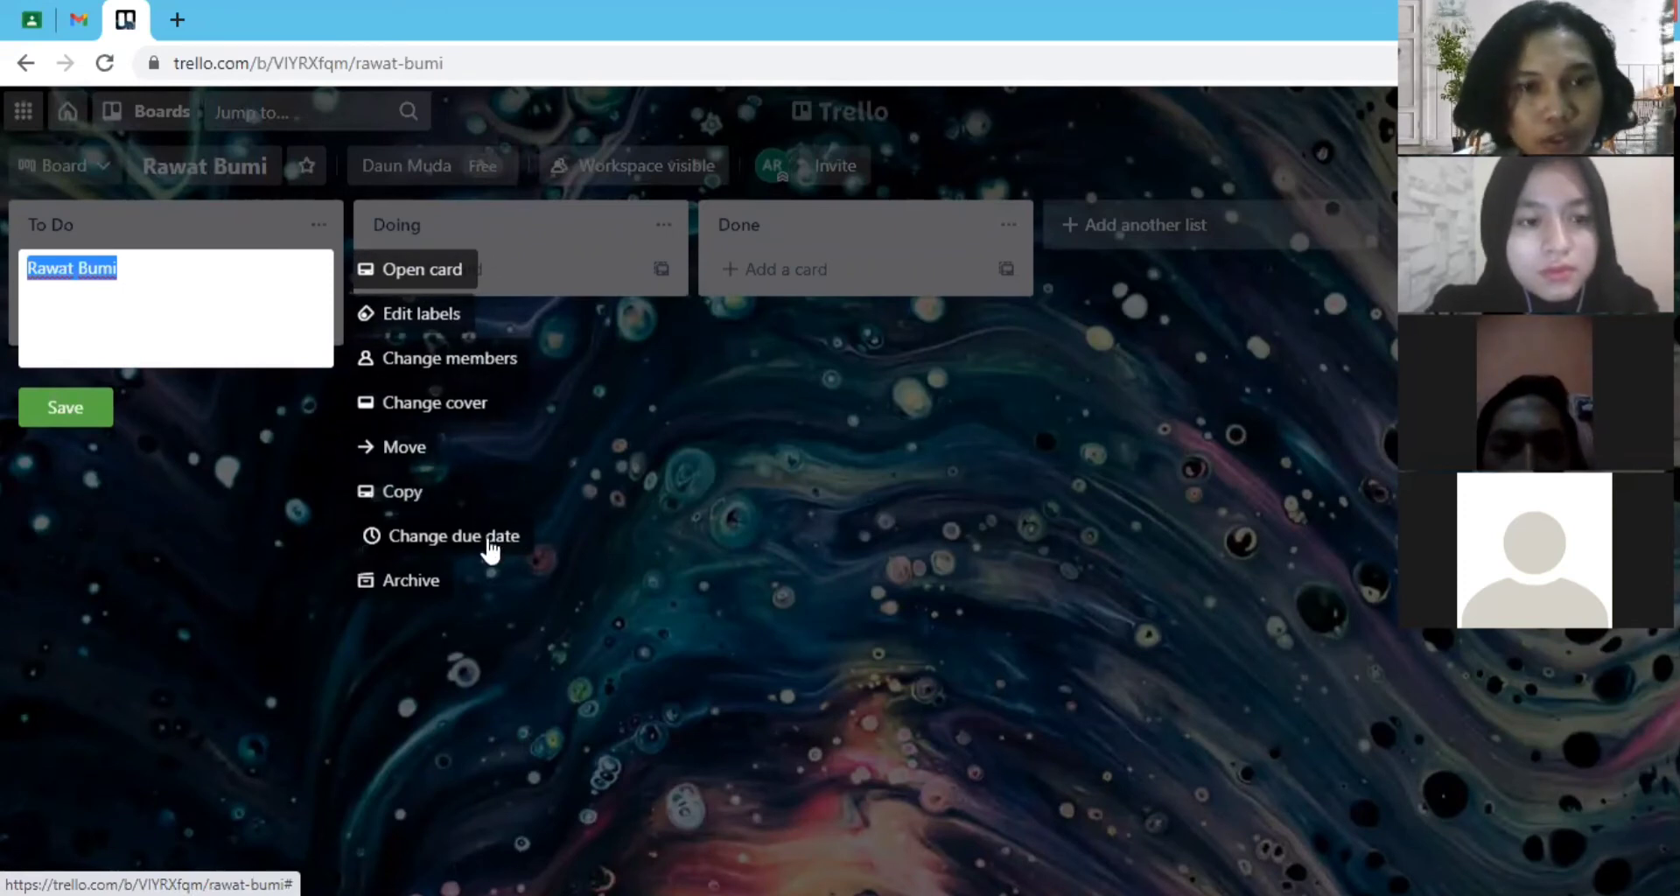
{"action": "left_click", "coordinate": [240, 475]}
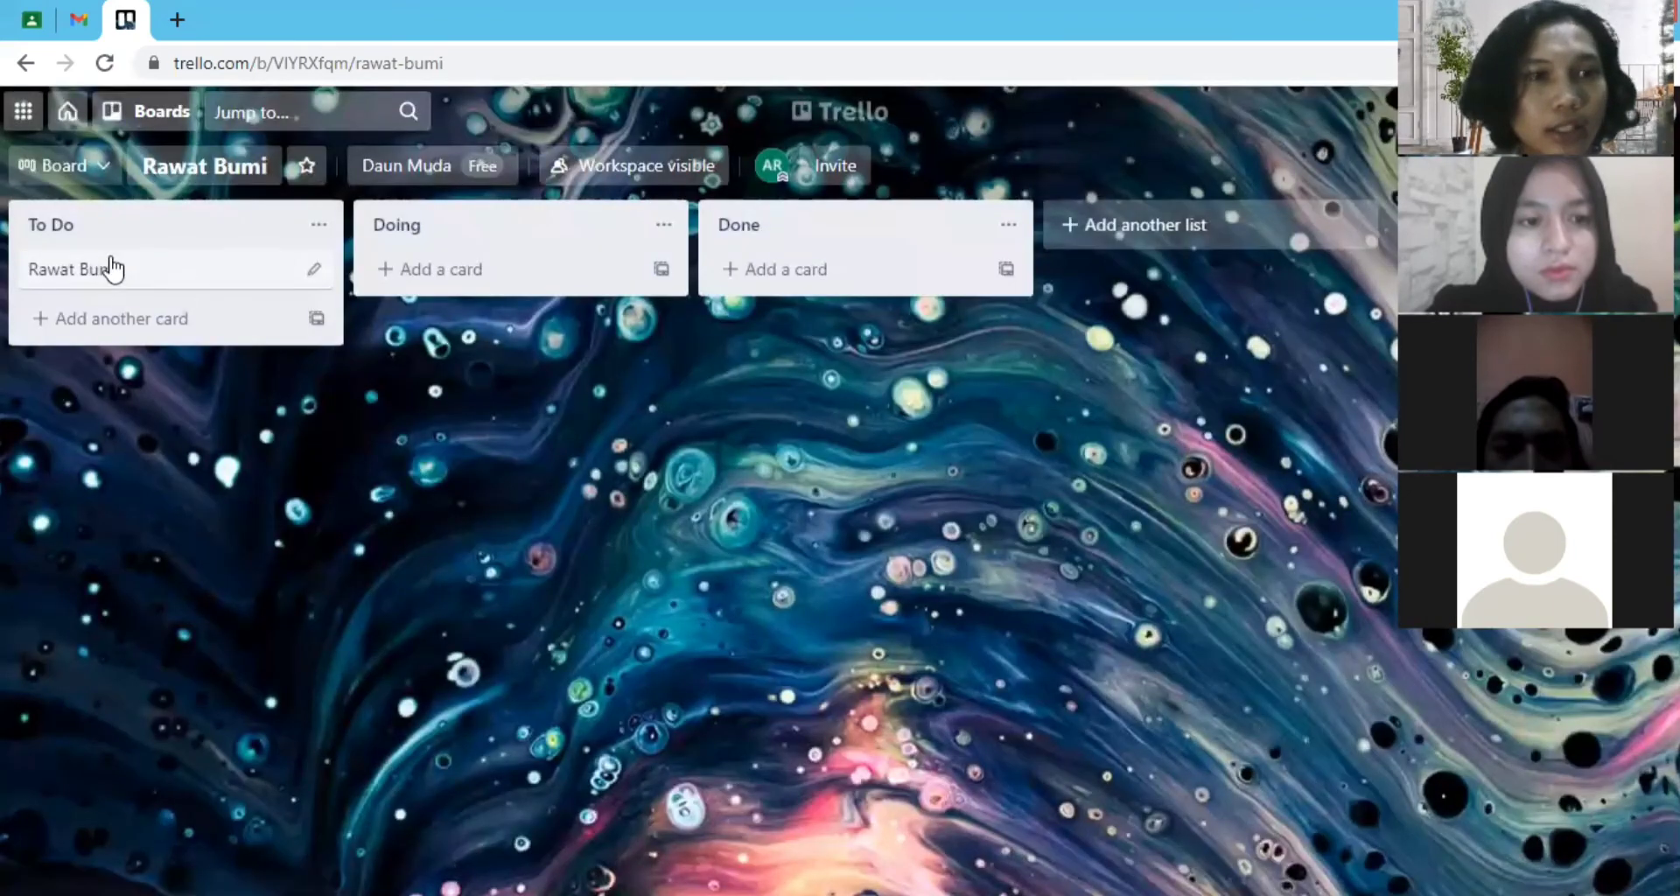
- Open the Rawat Bumi card and look at its description and comment fields
{"action": "left_click", "coordinate": [110, 269]}
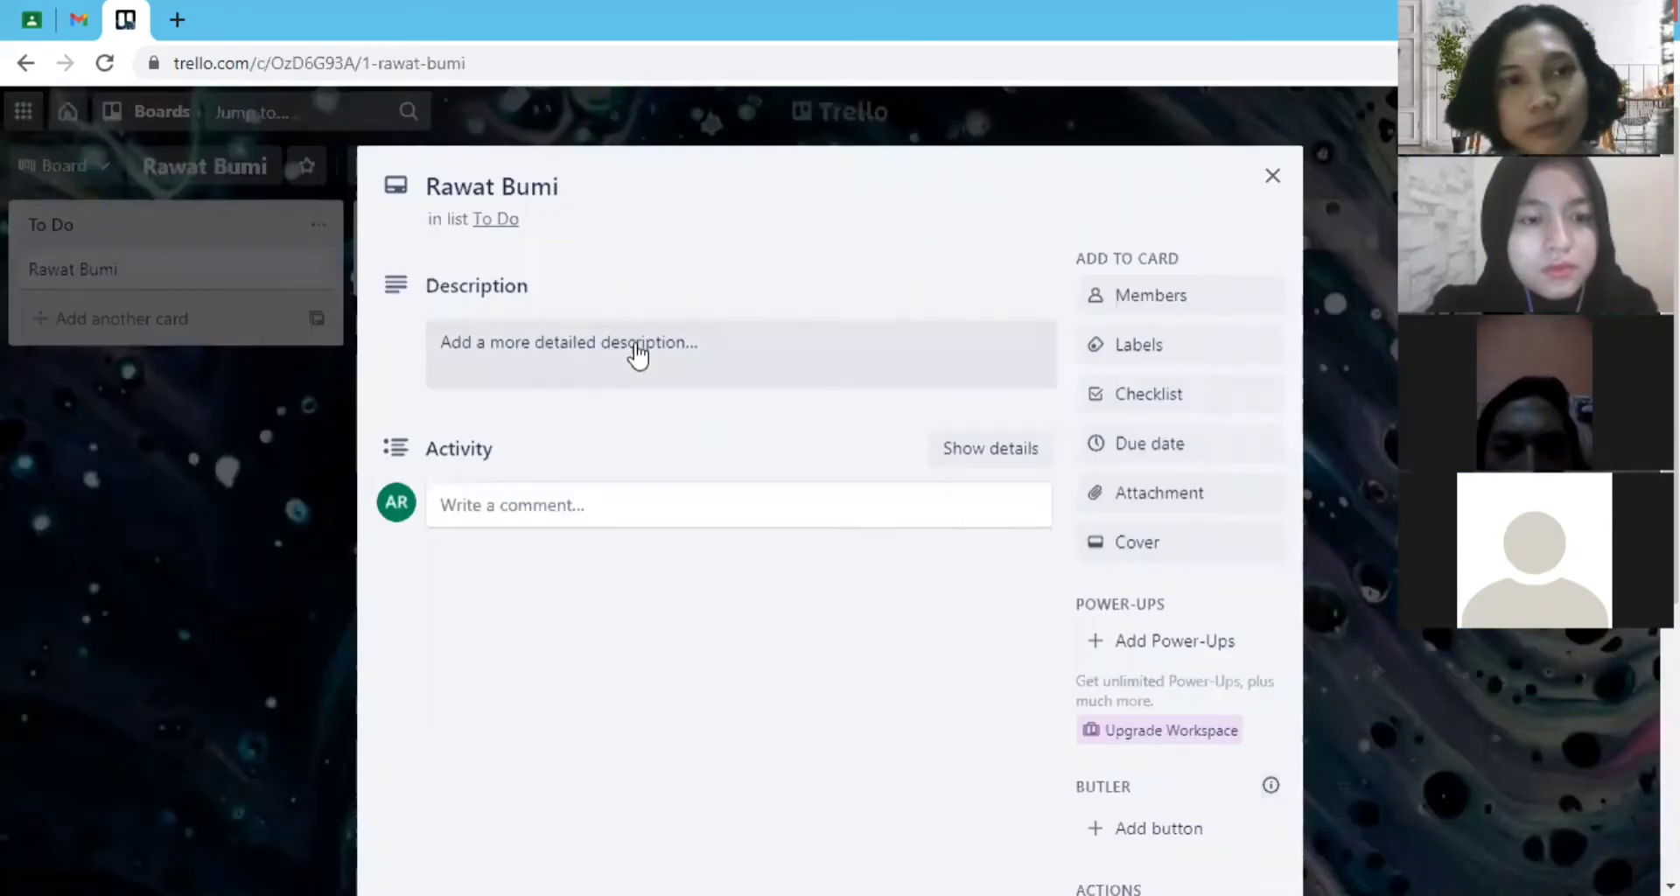
{"action": "left_click", "coordinate": [517, 350]}
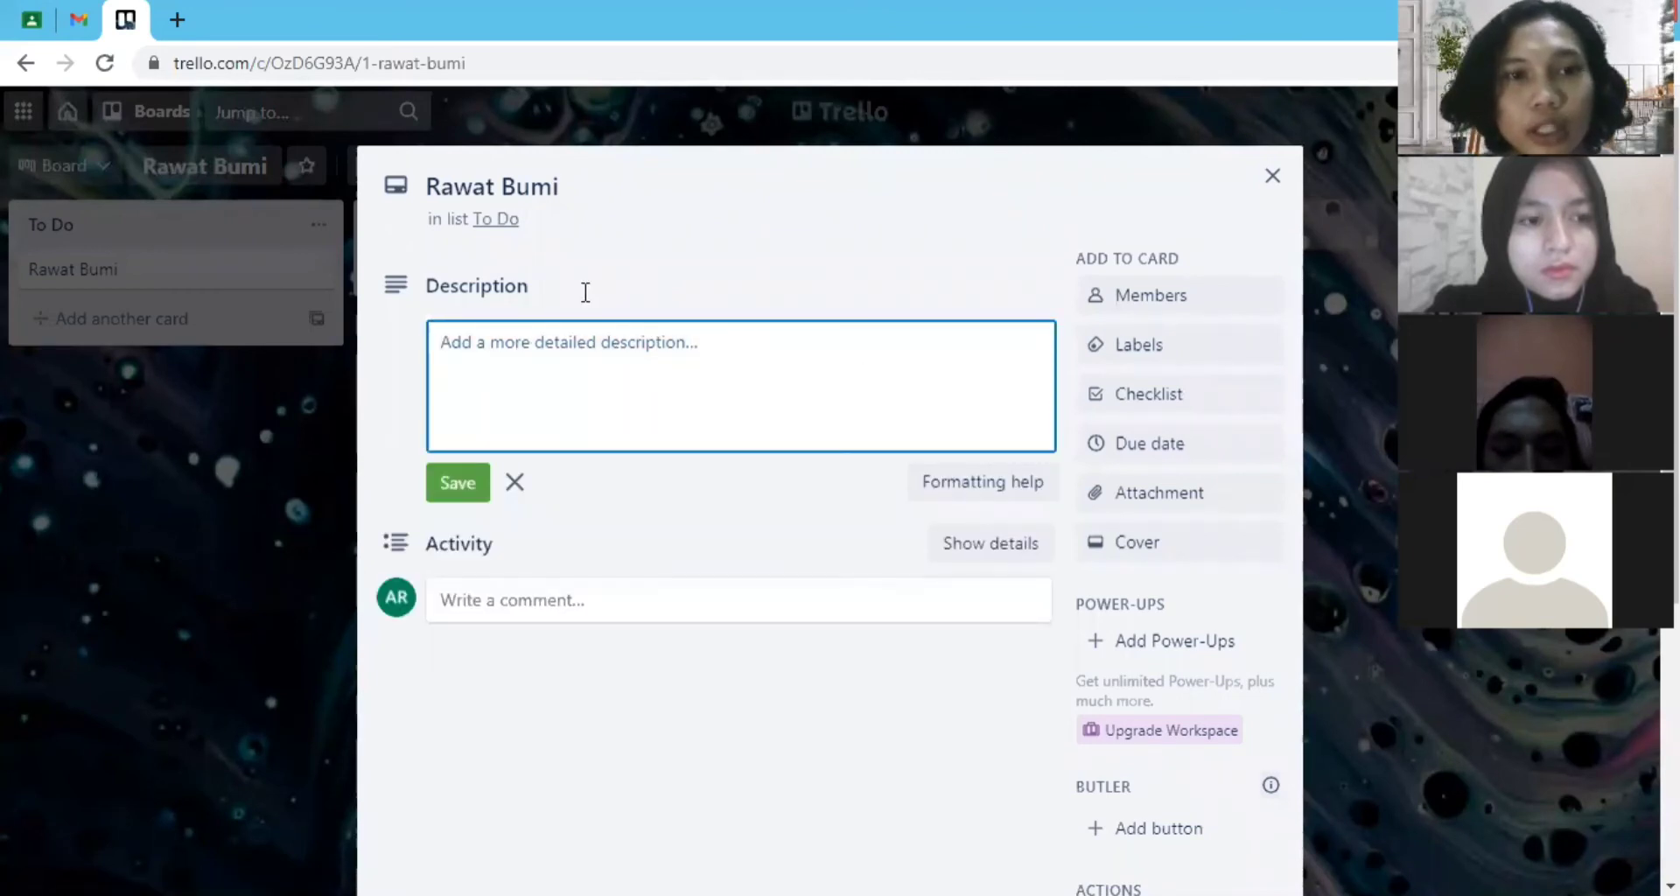
{"action": "left_click", "coordinate": [400, 302]}
{"action": "left_click", "coordinate": [569, 343]}
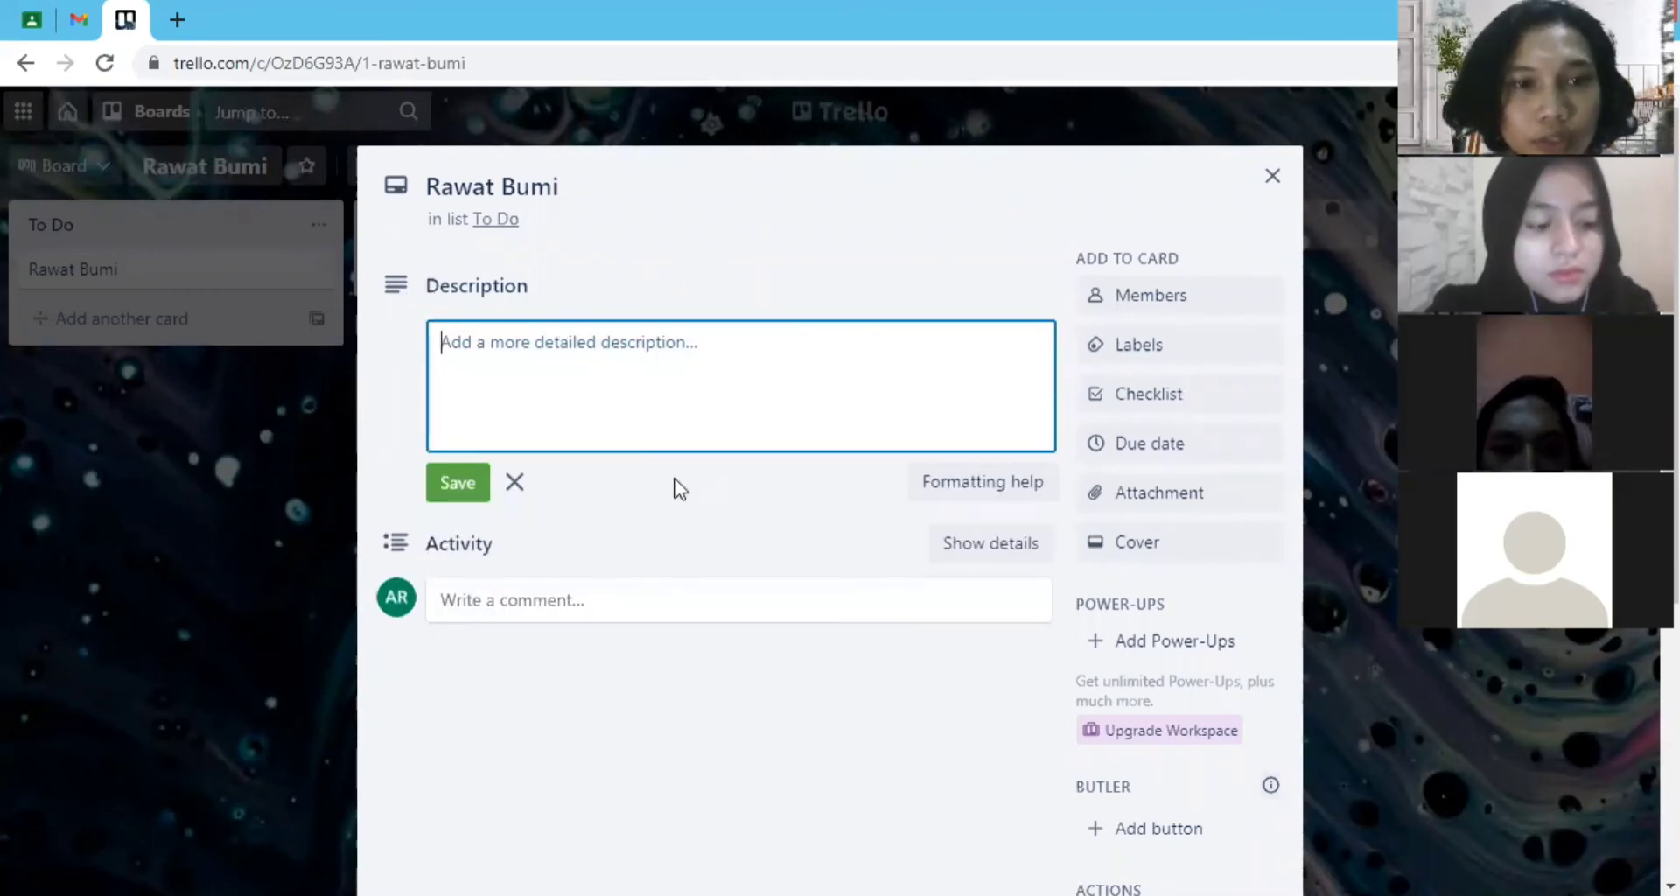
{"action": "left_click", "coordinate": [709, 741]}
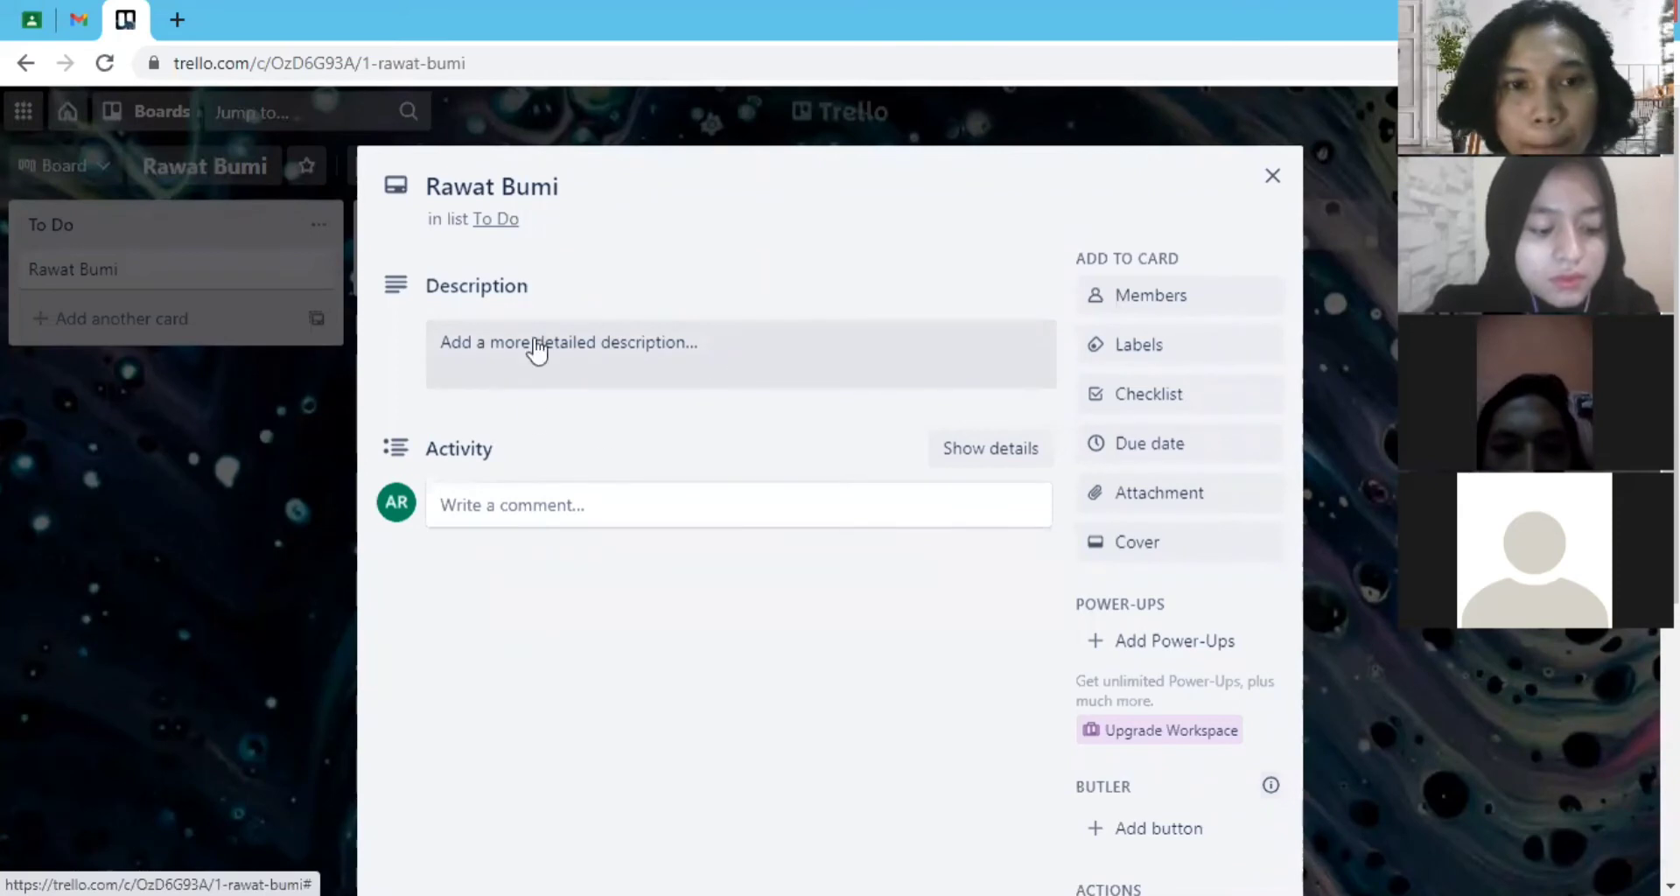
{"action": "left_click", "coordinate": [537, 504]}
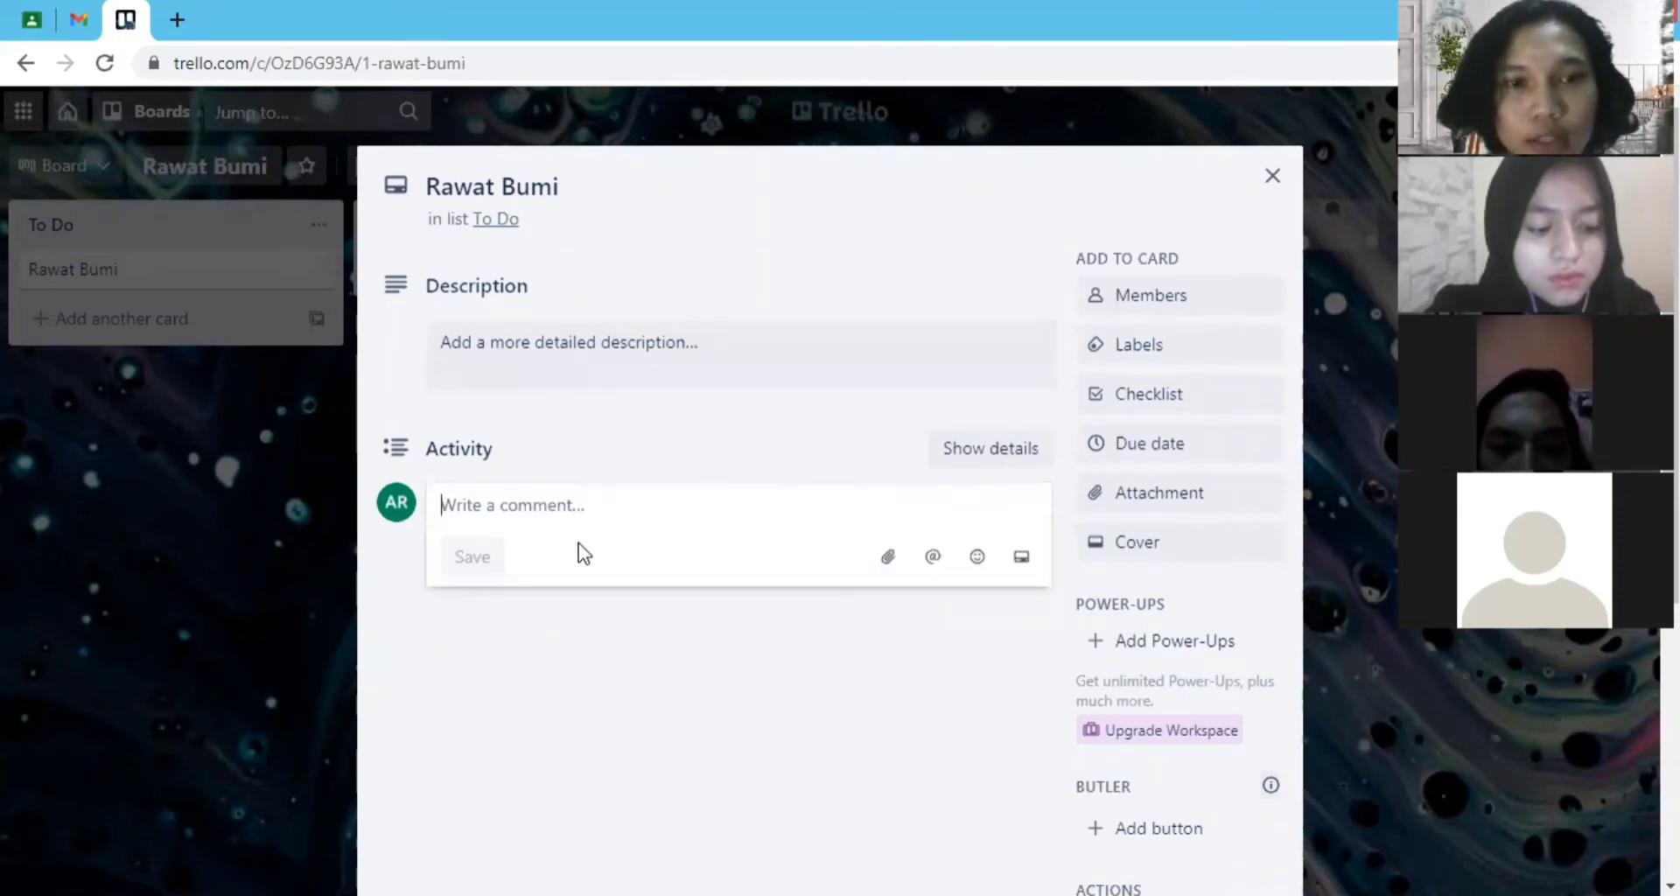
- Search the members by the start of a colleague's name and assign the matching workspace member to the Rawat Bumi card
{"action": "left_click", "coordinate": [1127, 299]}
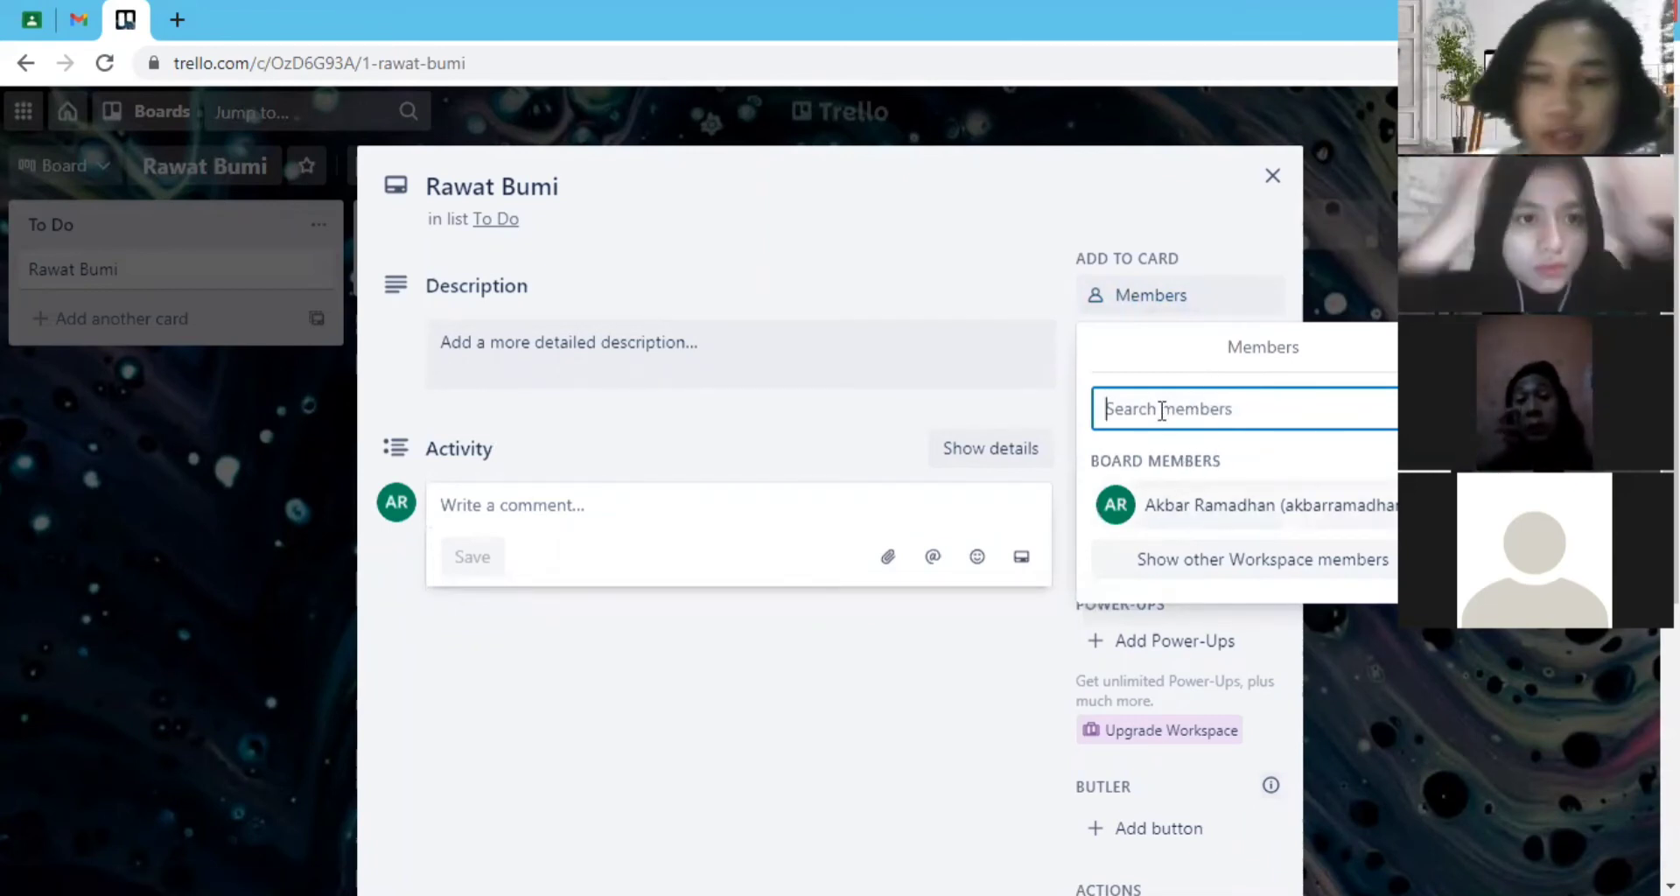
{"action": "type", "text": "feb"}
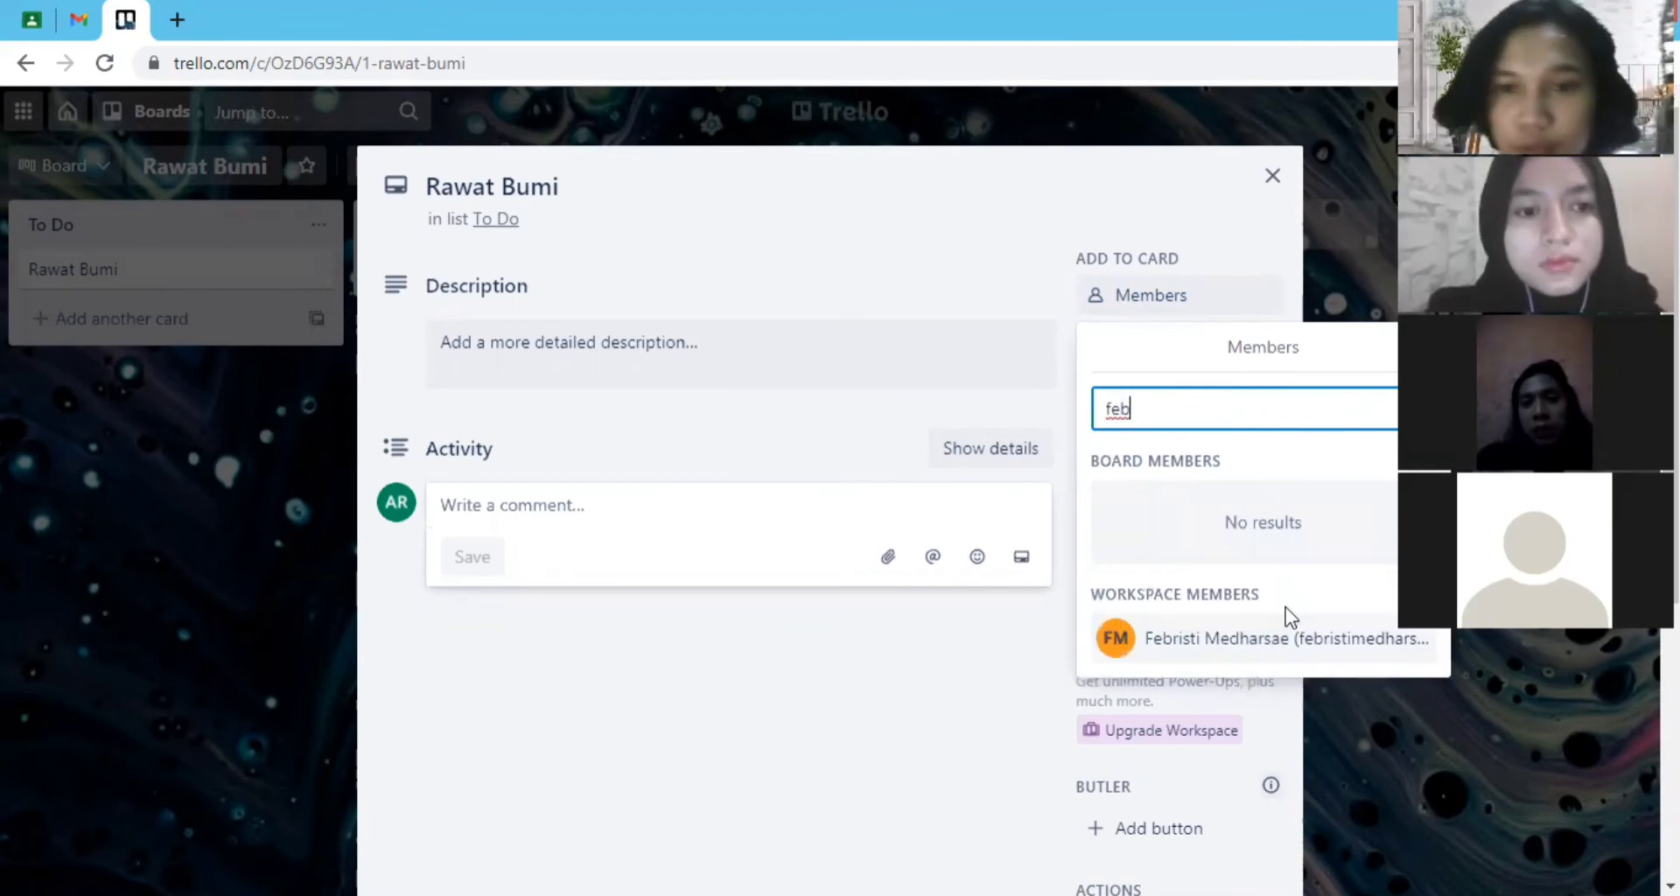
{"action": "left_click", "coordinate": [1291, 641]}
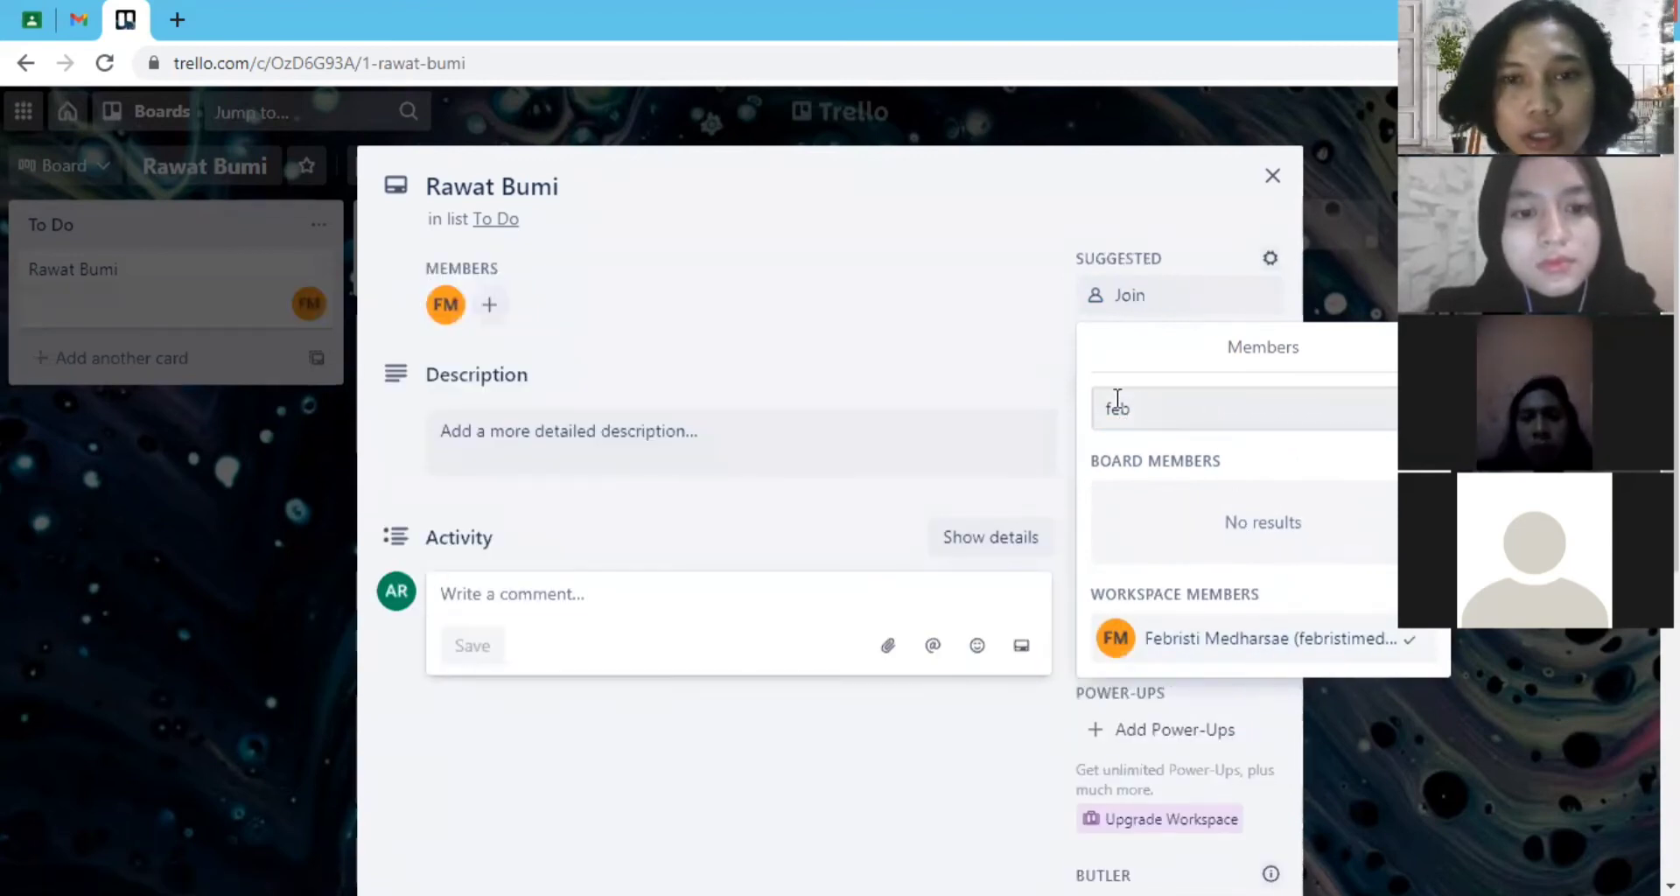
{"action": "left_click", "coordinate": [1174, 416]}
{"action": "left_click", "coordinate": [1300, 341]}
{"action": "left_click", "coordinate": [1352, 277]}
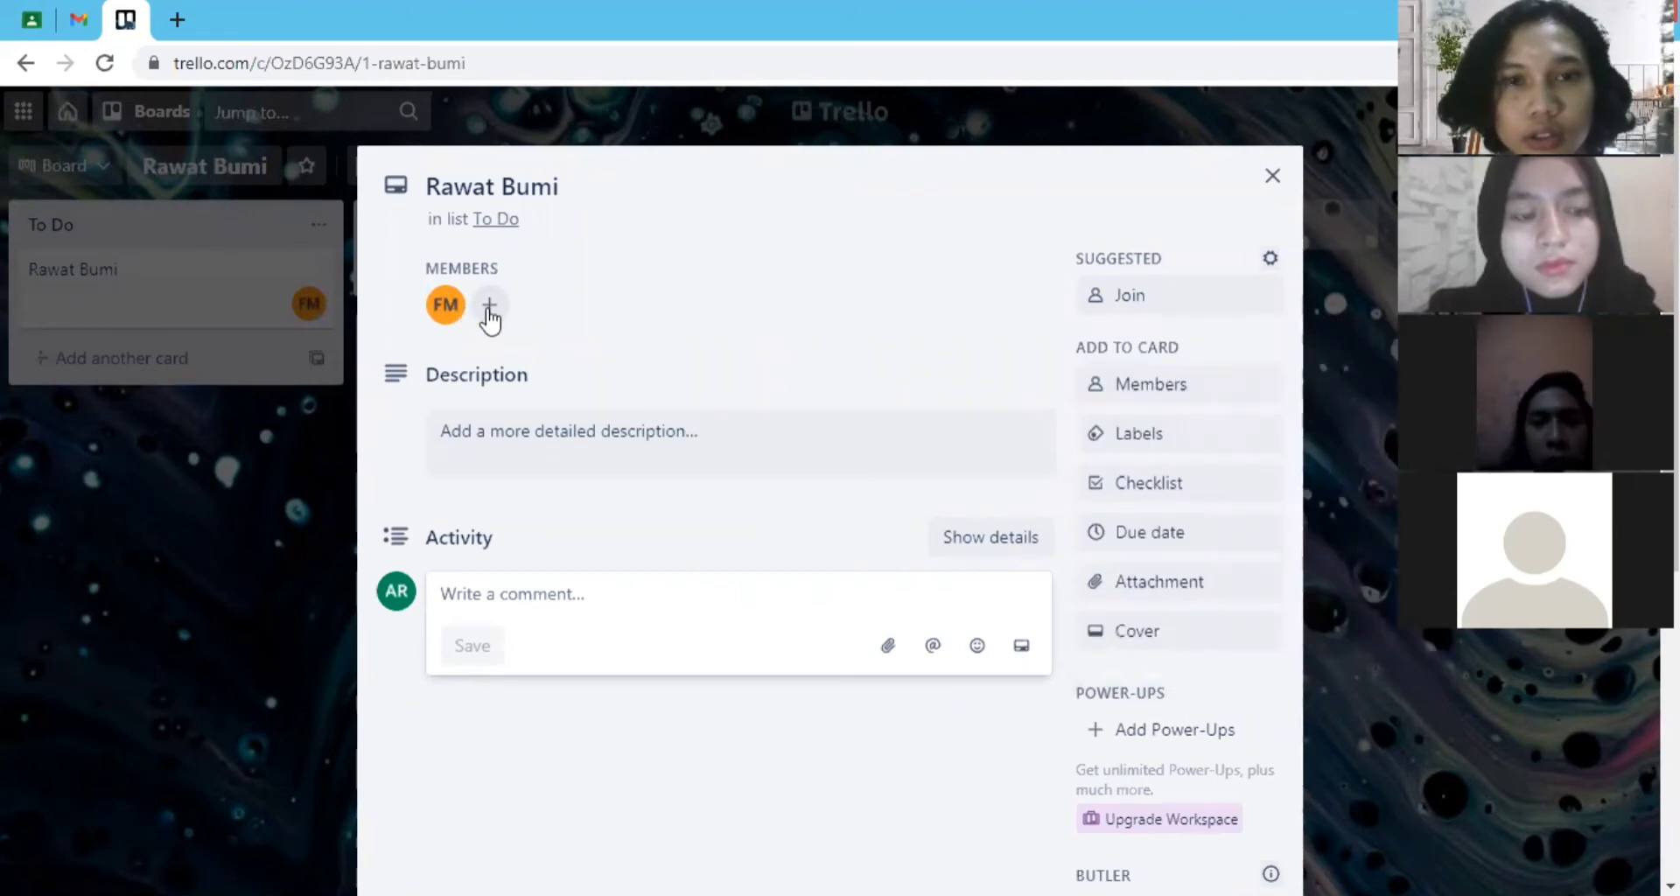
- Add and save the card description "Editorial plan selama 1 bulan untuk kebutuhan sosial media"
{"action": "left_click", "coordinate": [616, 436]}
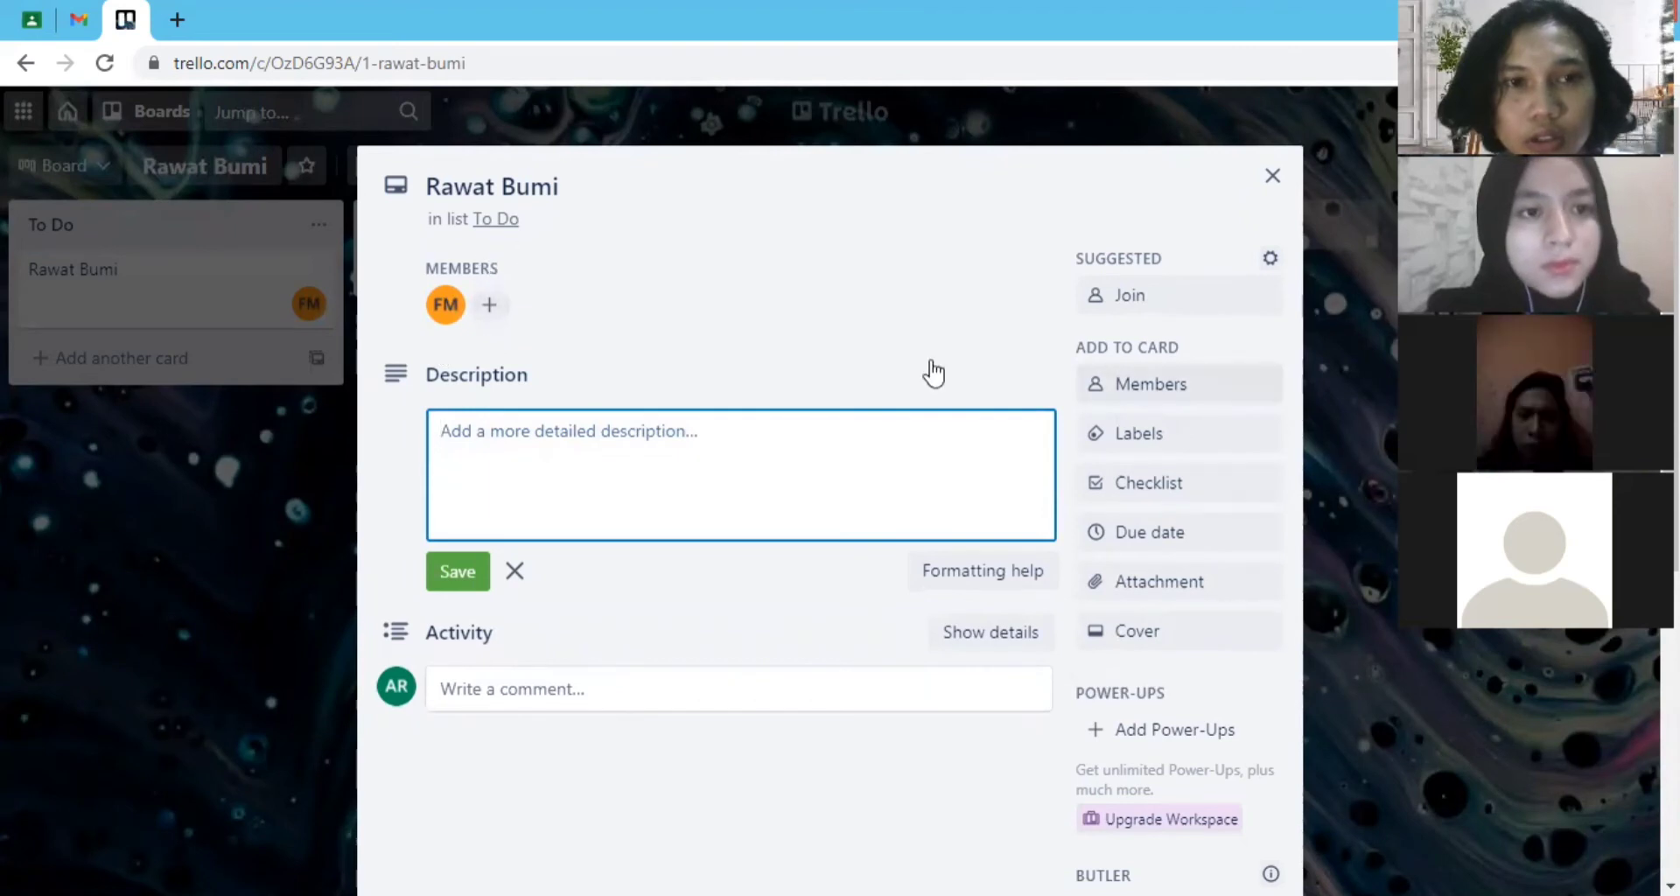
{"action": "left_click", "coordinate": [1183, 400]}
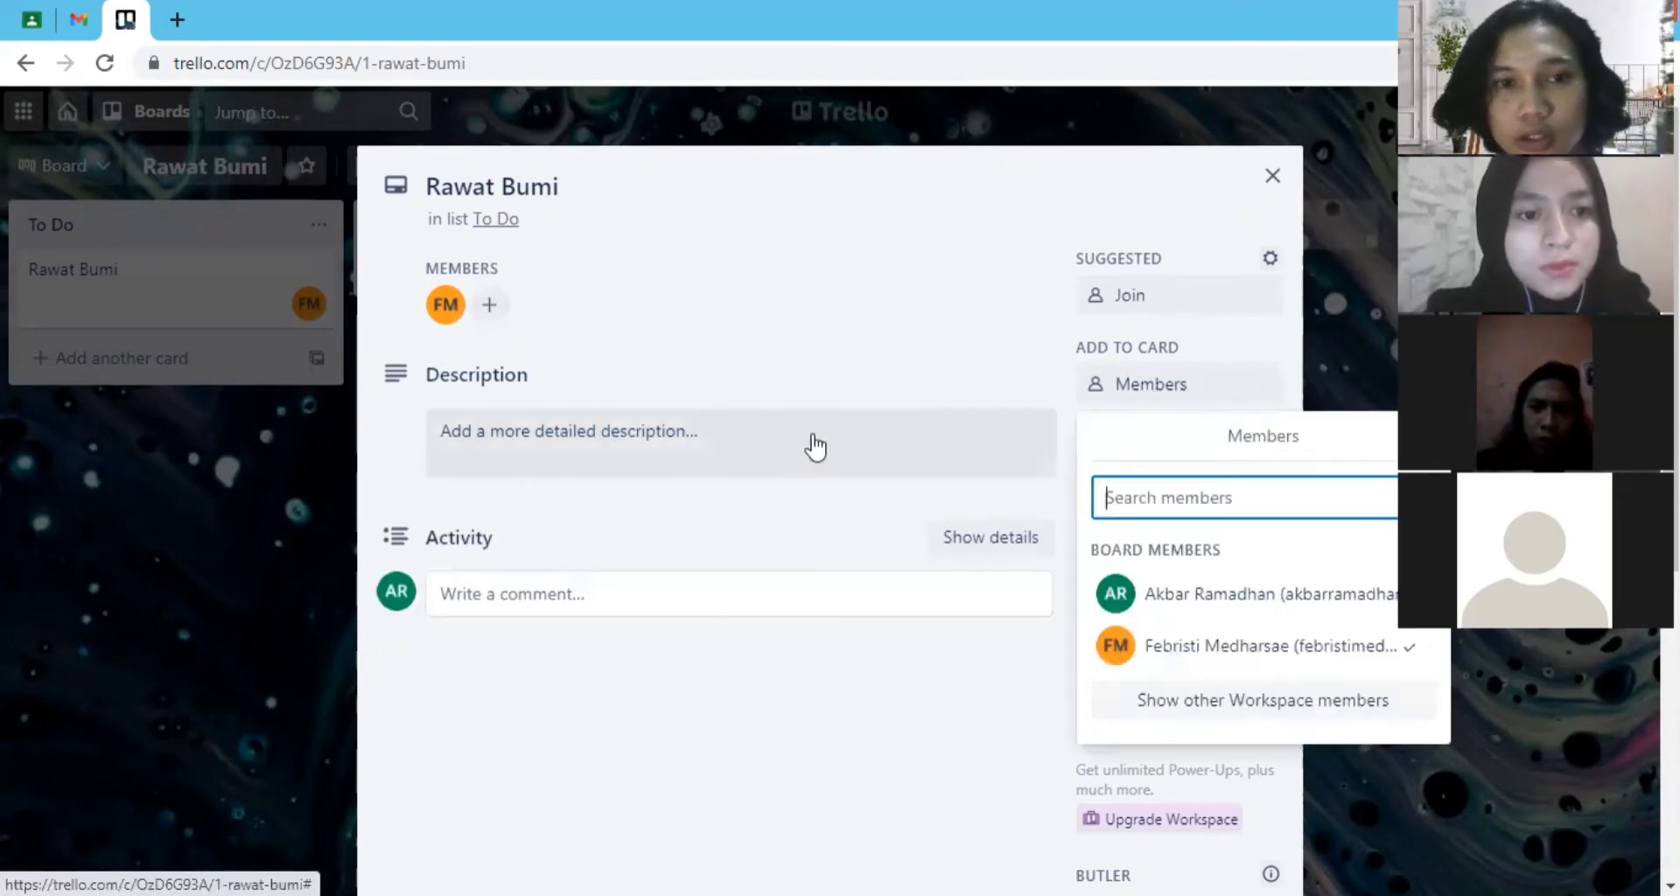
{"action": "left_click", "coordinate": [655, 429]}
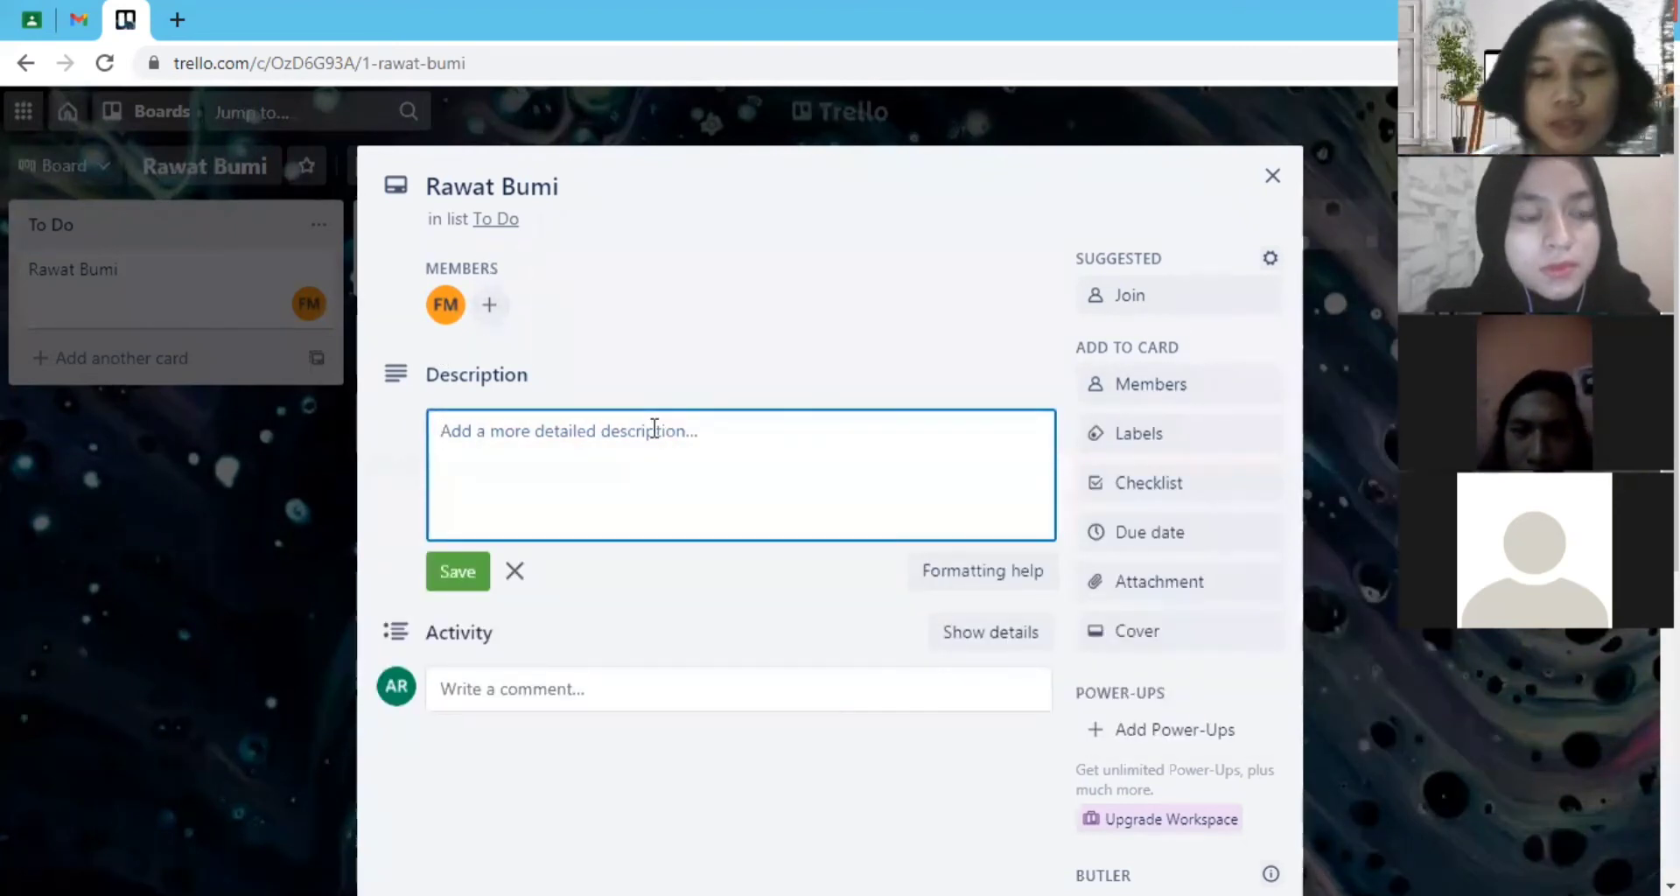
{"action": "type", "text": "E"}
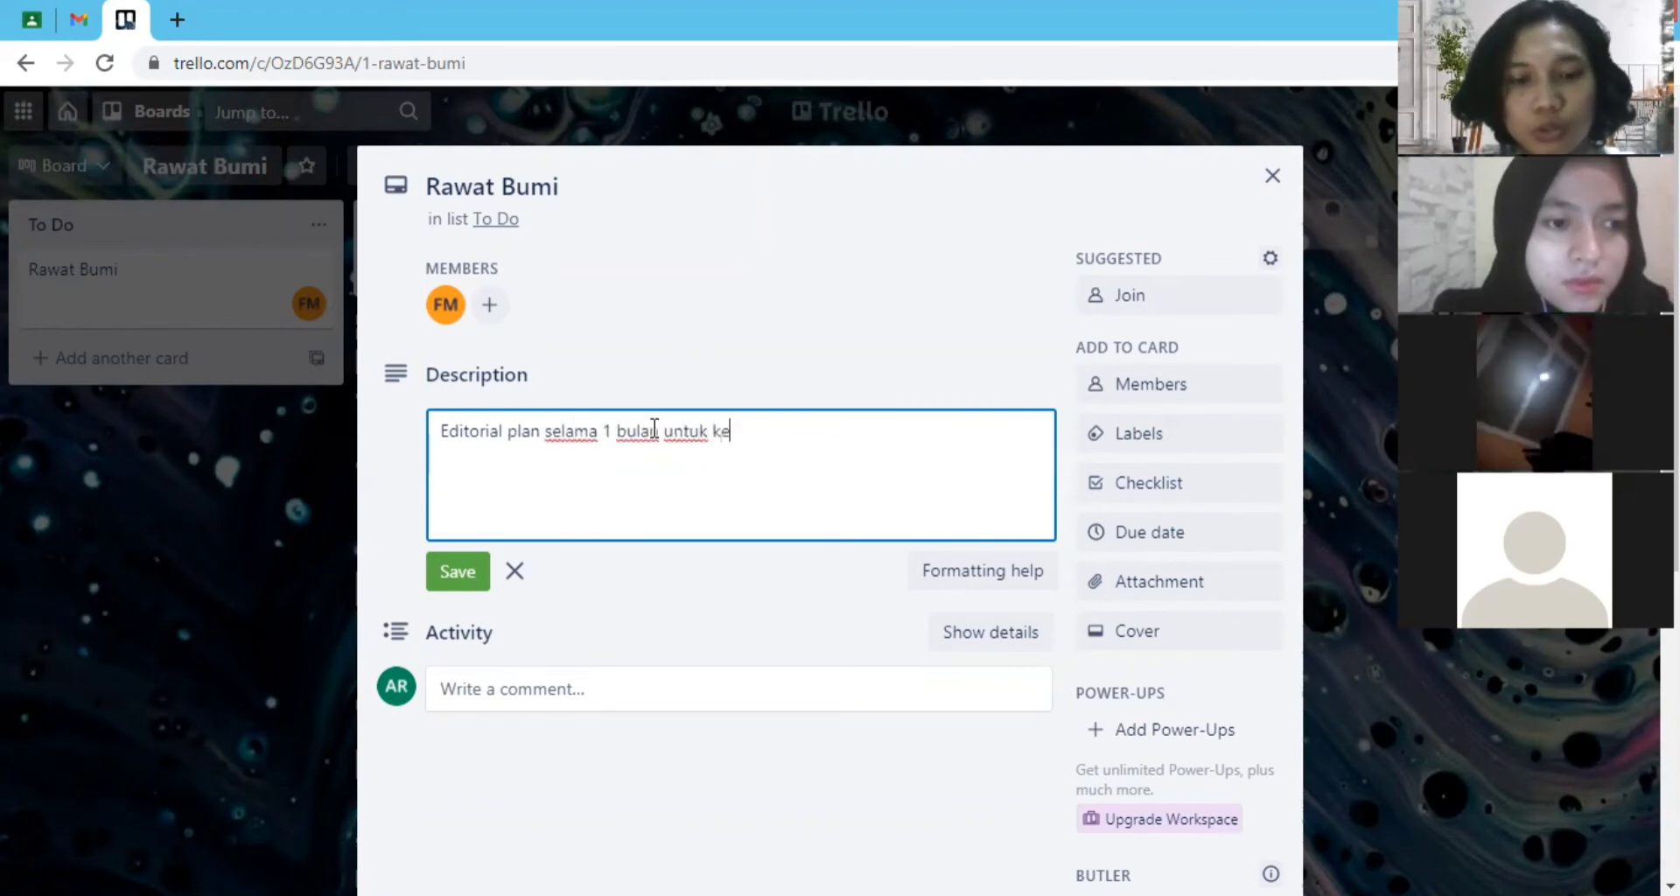
{"action": "type", "text": "butuhan sos"}
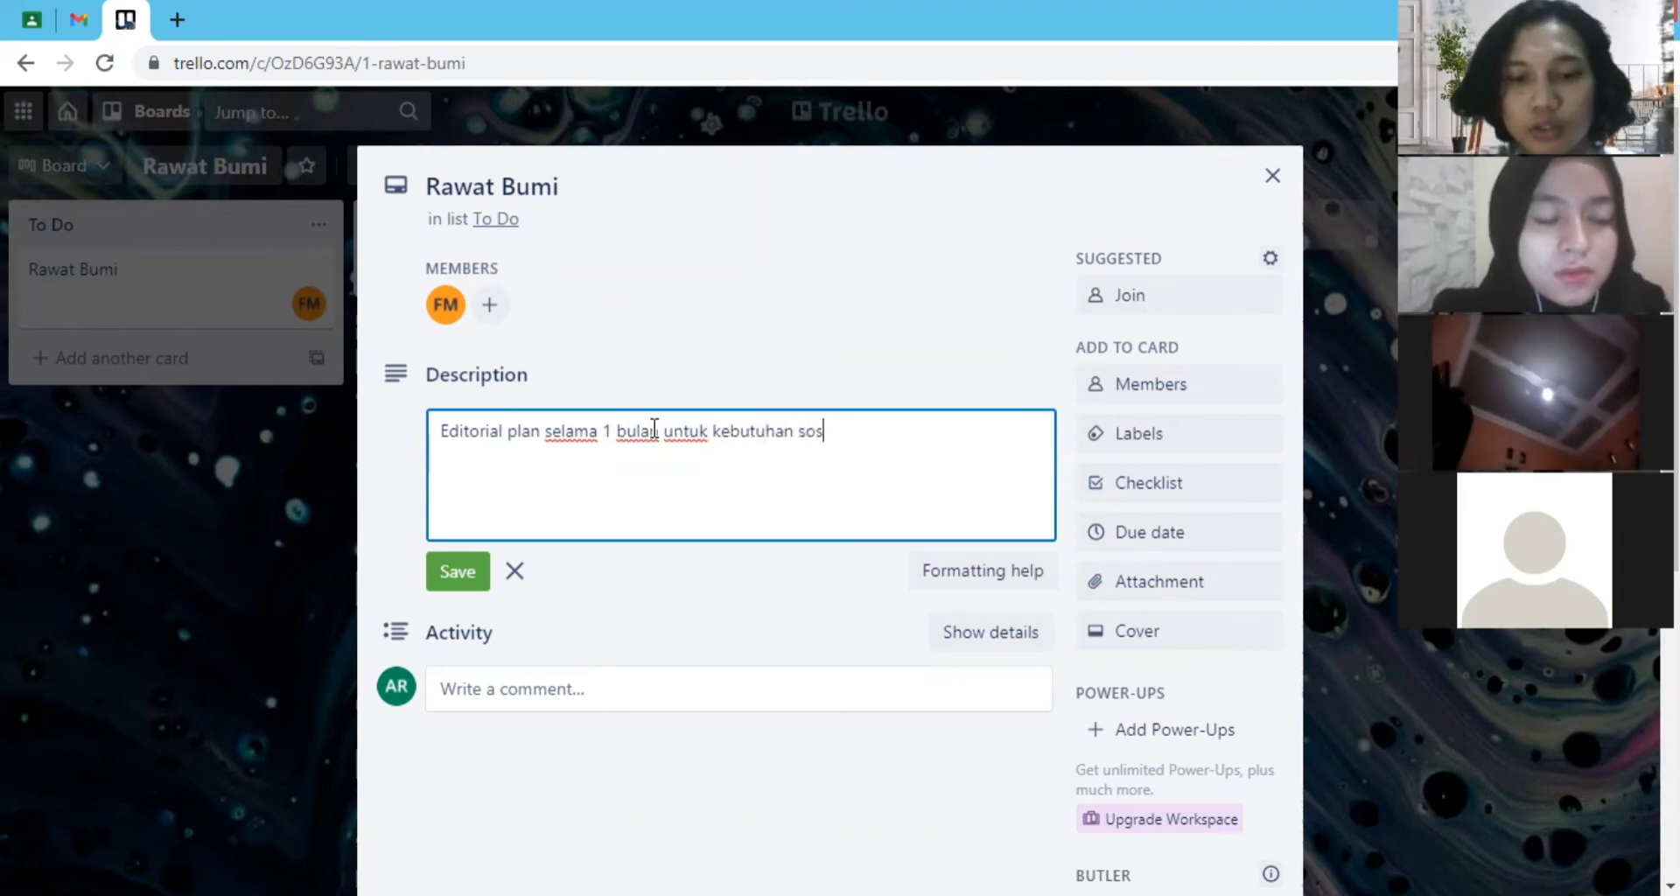
{"action": "type", "text": "ial media"}
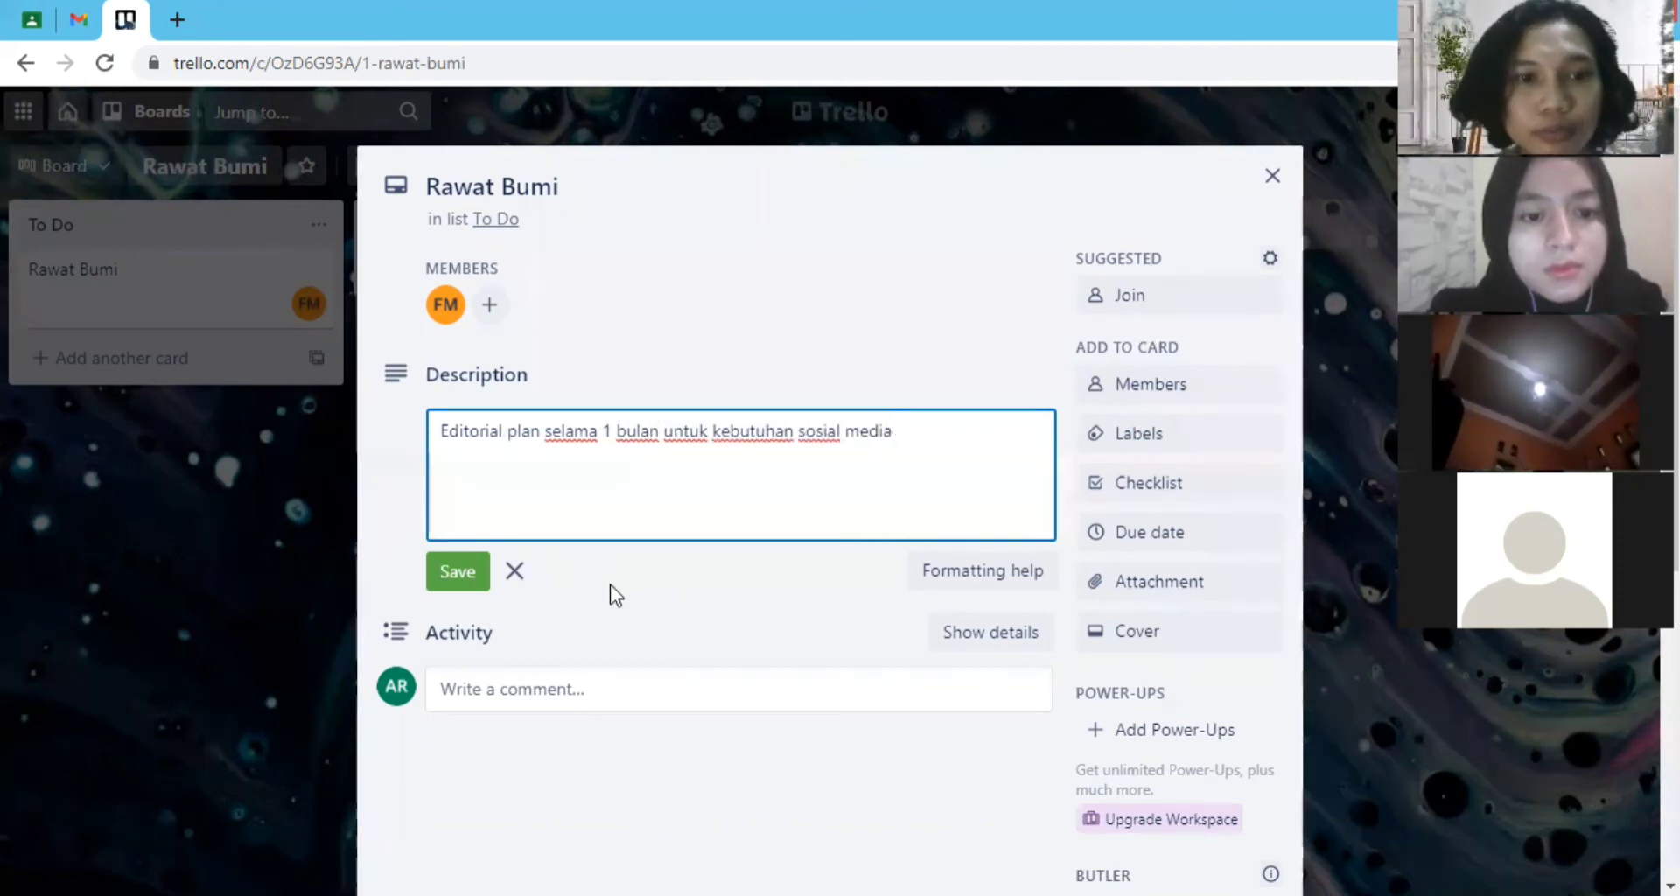
{"action": "left_click", "coordinate": [456, 573]}
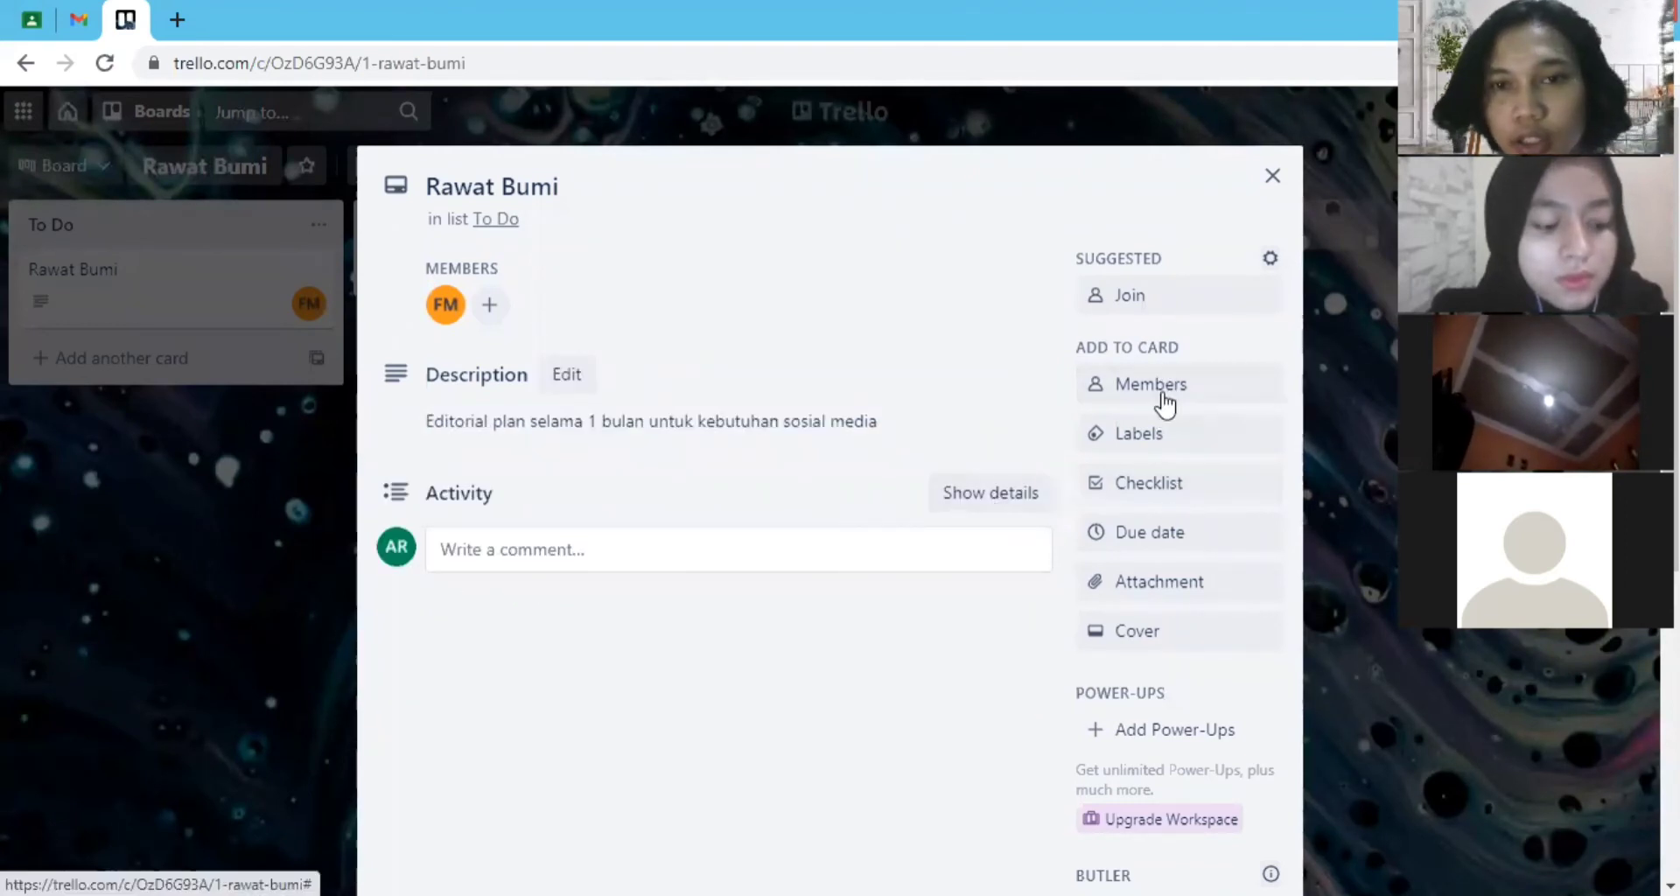
- Add the green and blue labels to the Rawat Bumi card
{"action": "left_click", "coordinate": [1170, 444]}
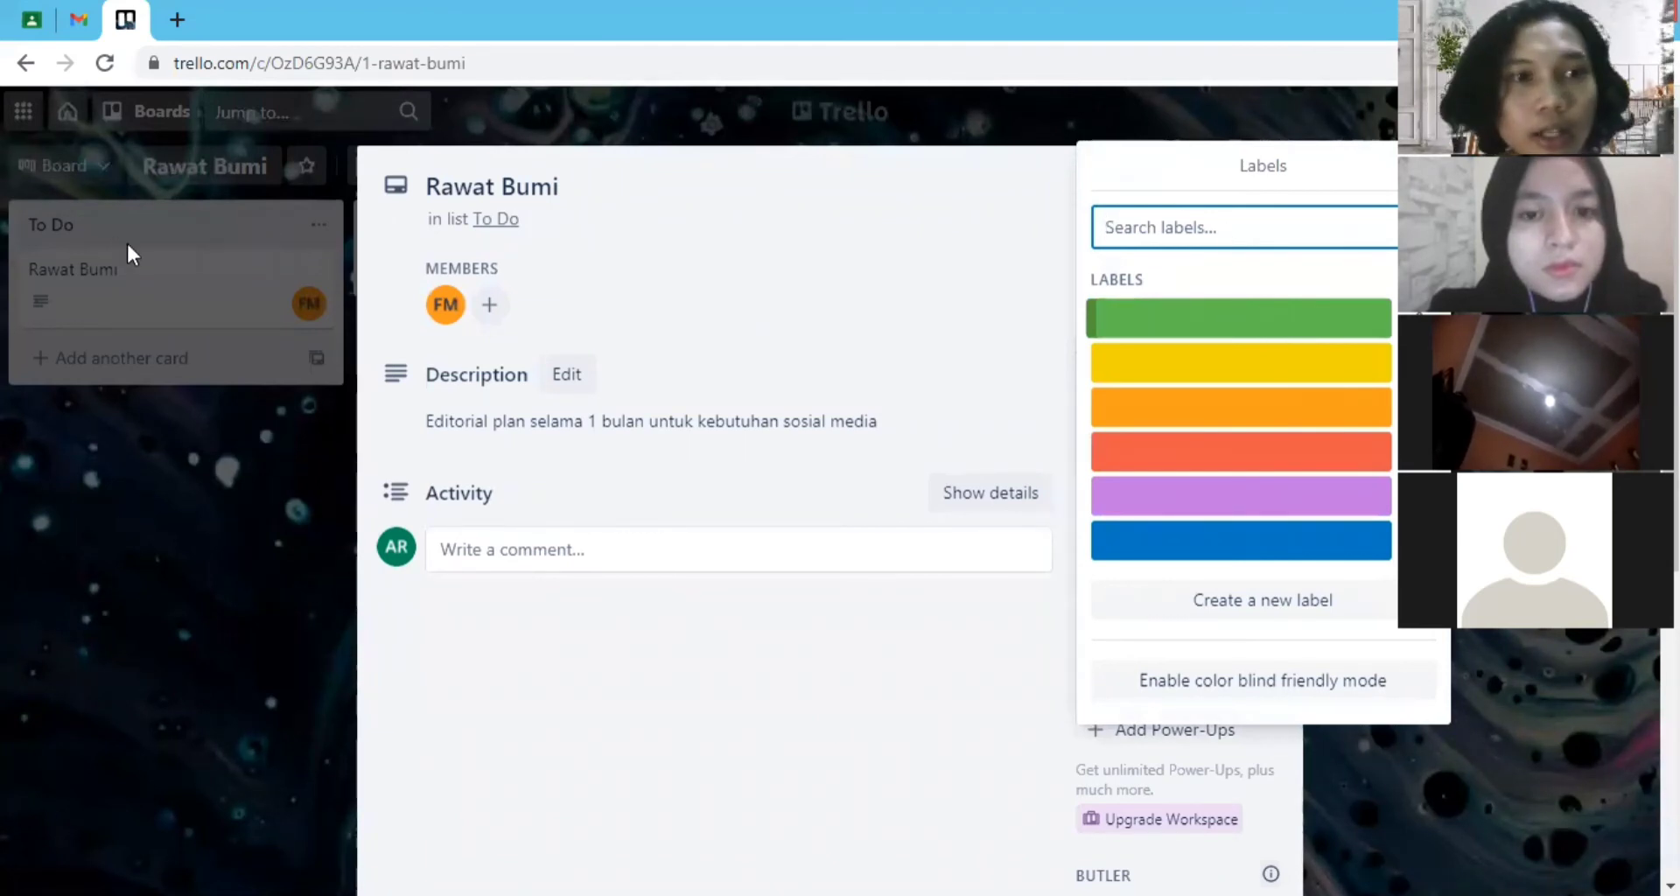
{"action": "left_click", "coordinate": [1275, 325]}
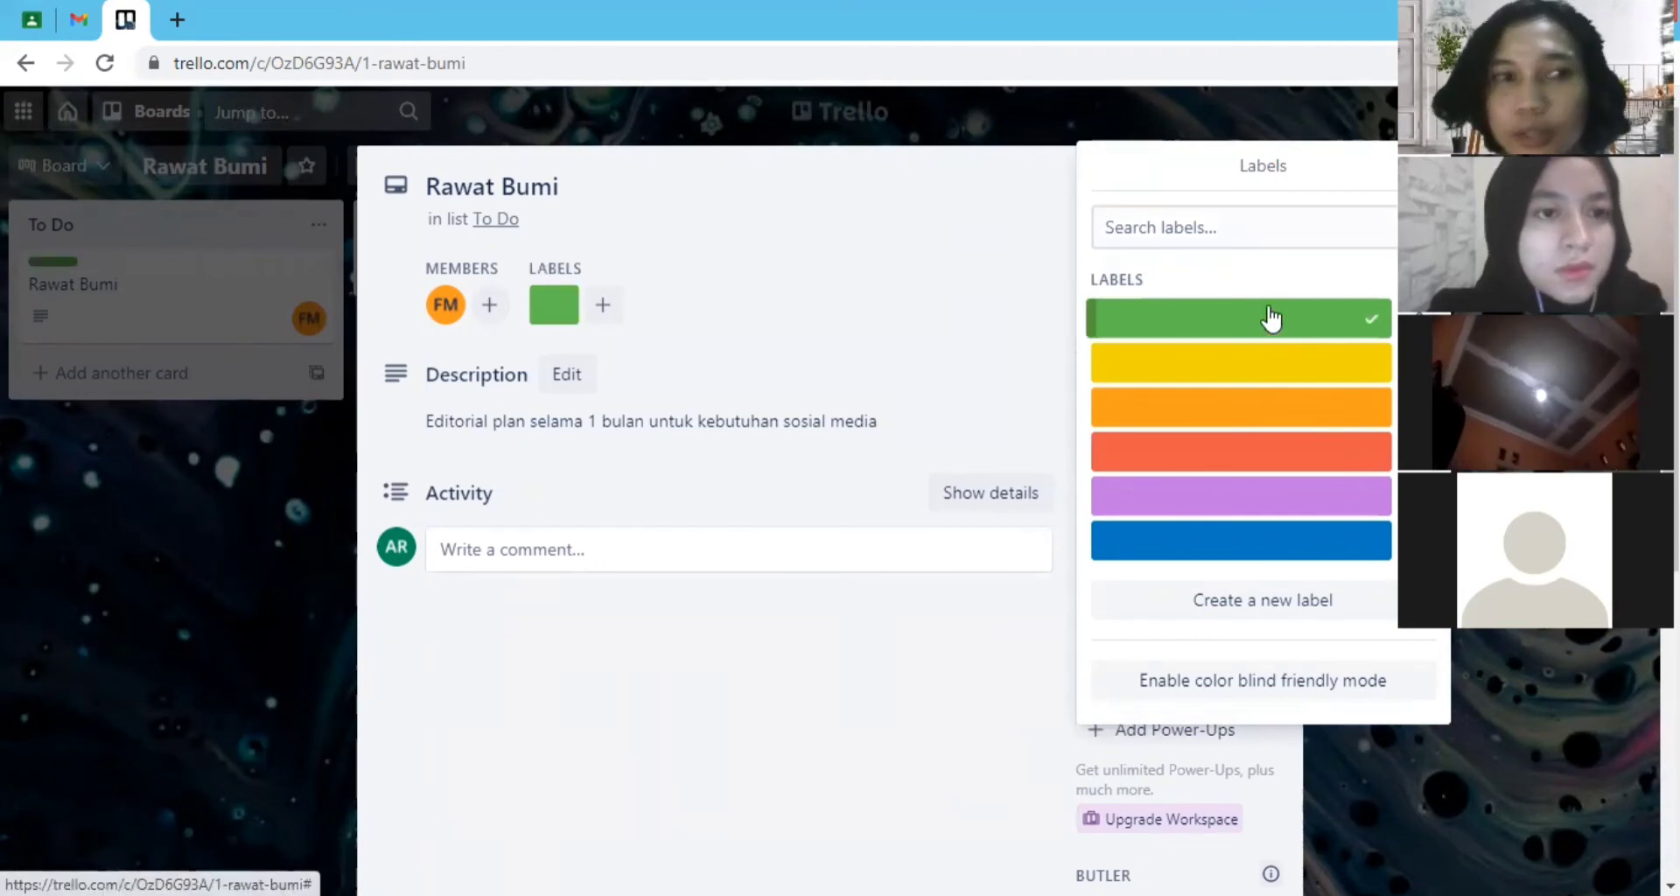
{"action": "left_click", "coordinate": [1313, 540]}
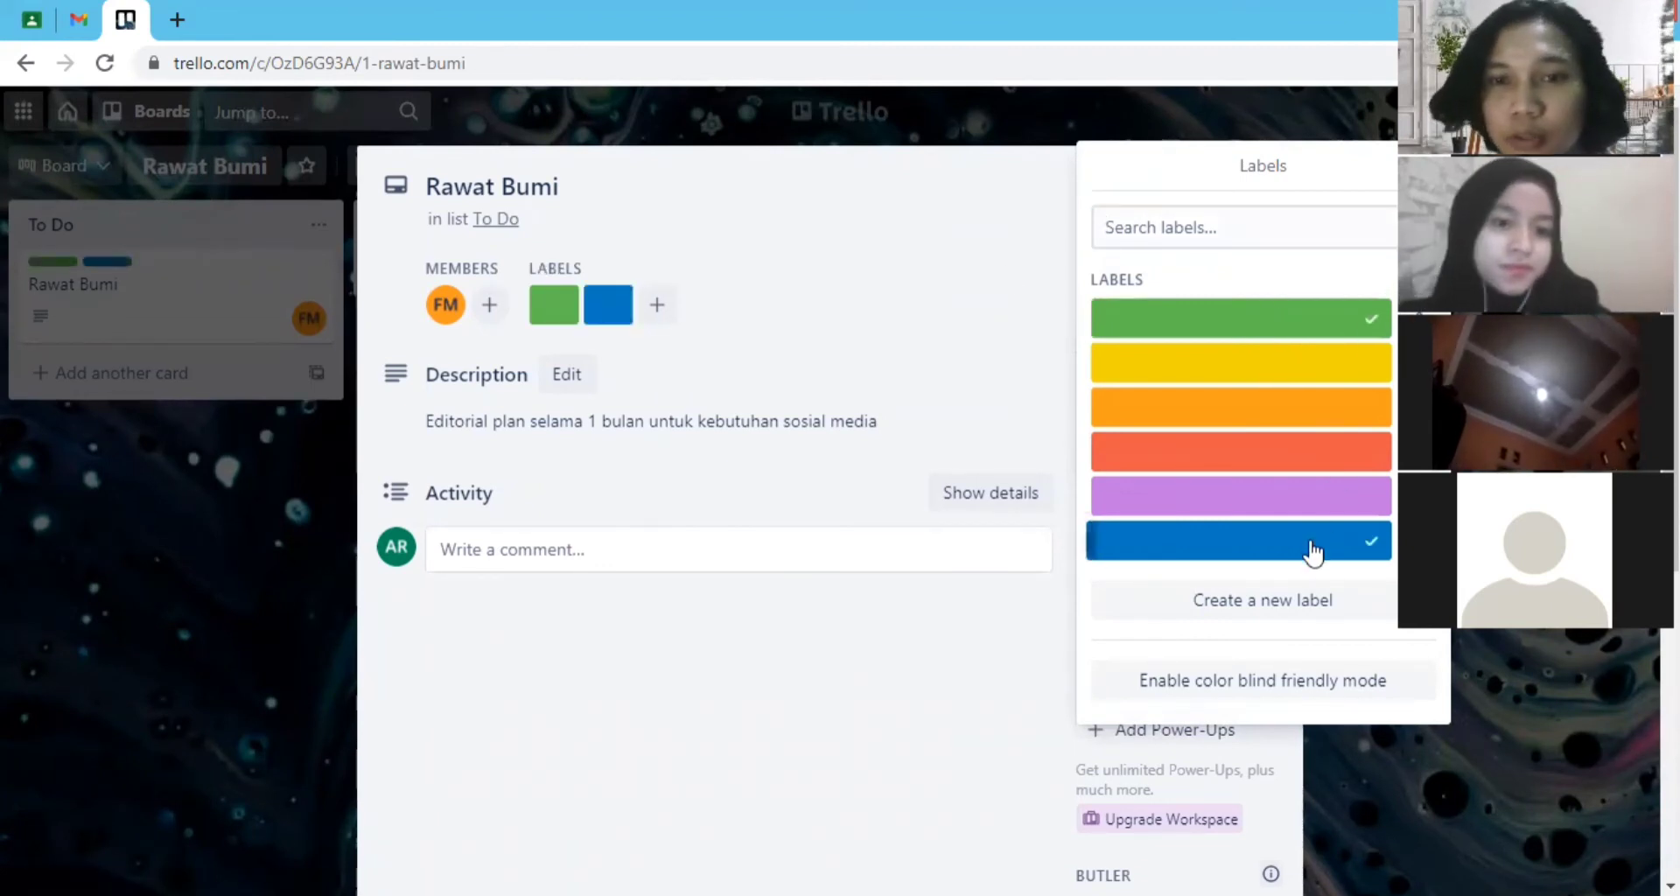
- Name the blue label "calm" and save it
{"action": "left_click", "coordinate": [1419, 541]}
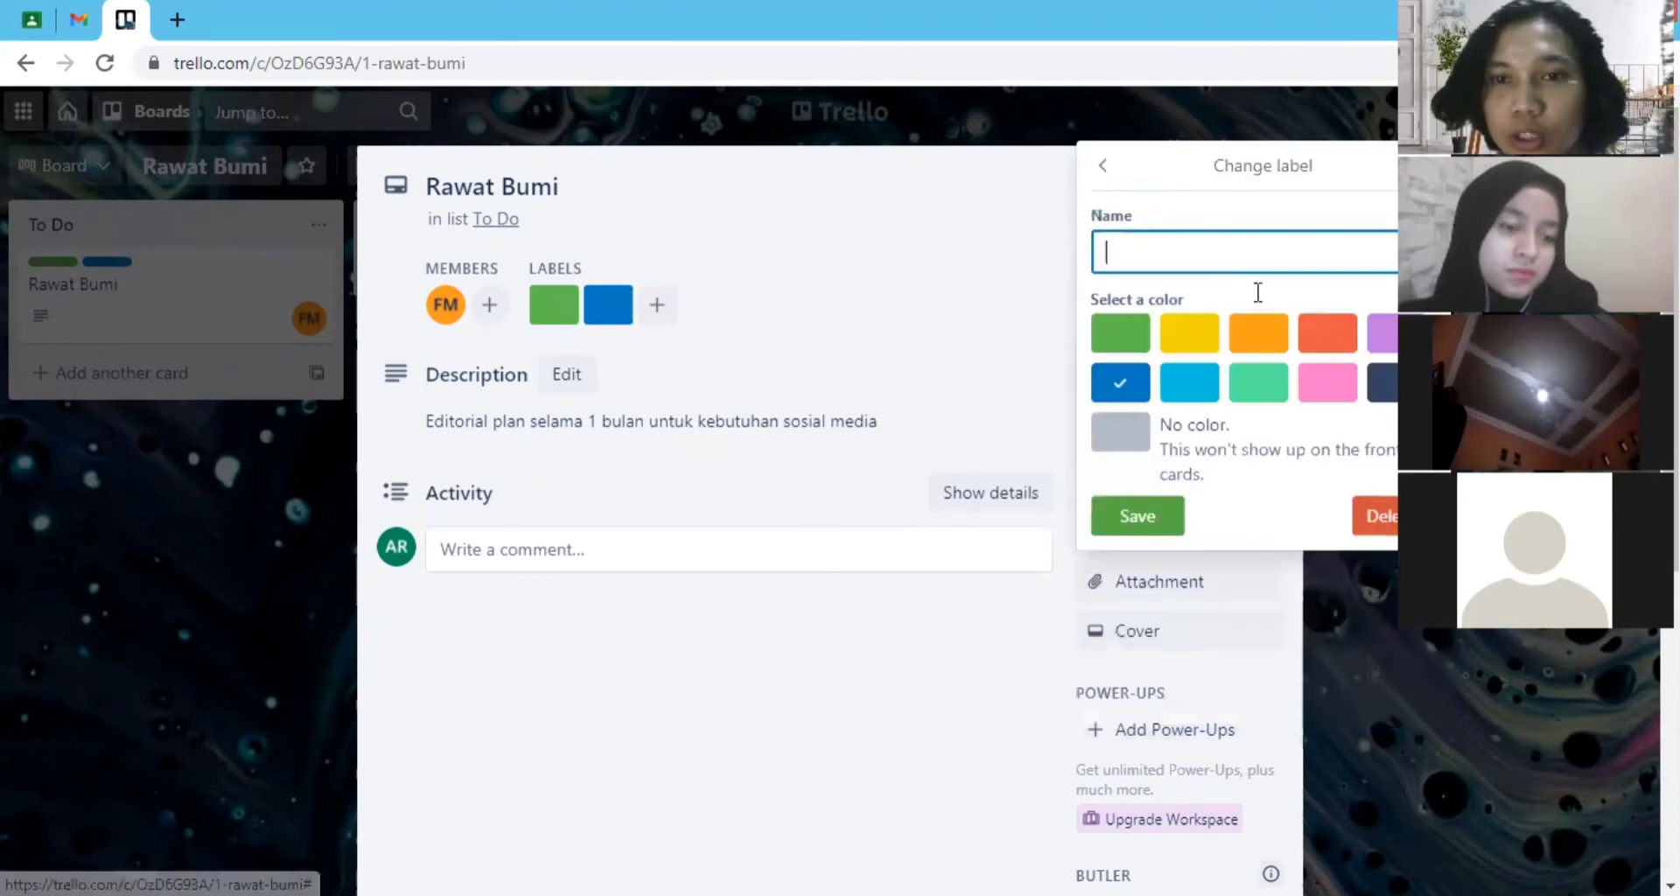
{"action": "left_click", "coordinate": [1202, 259]}
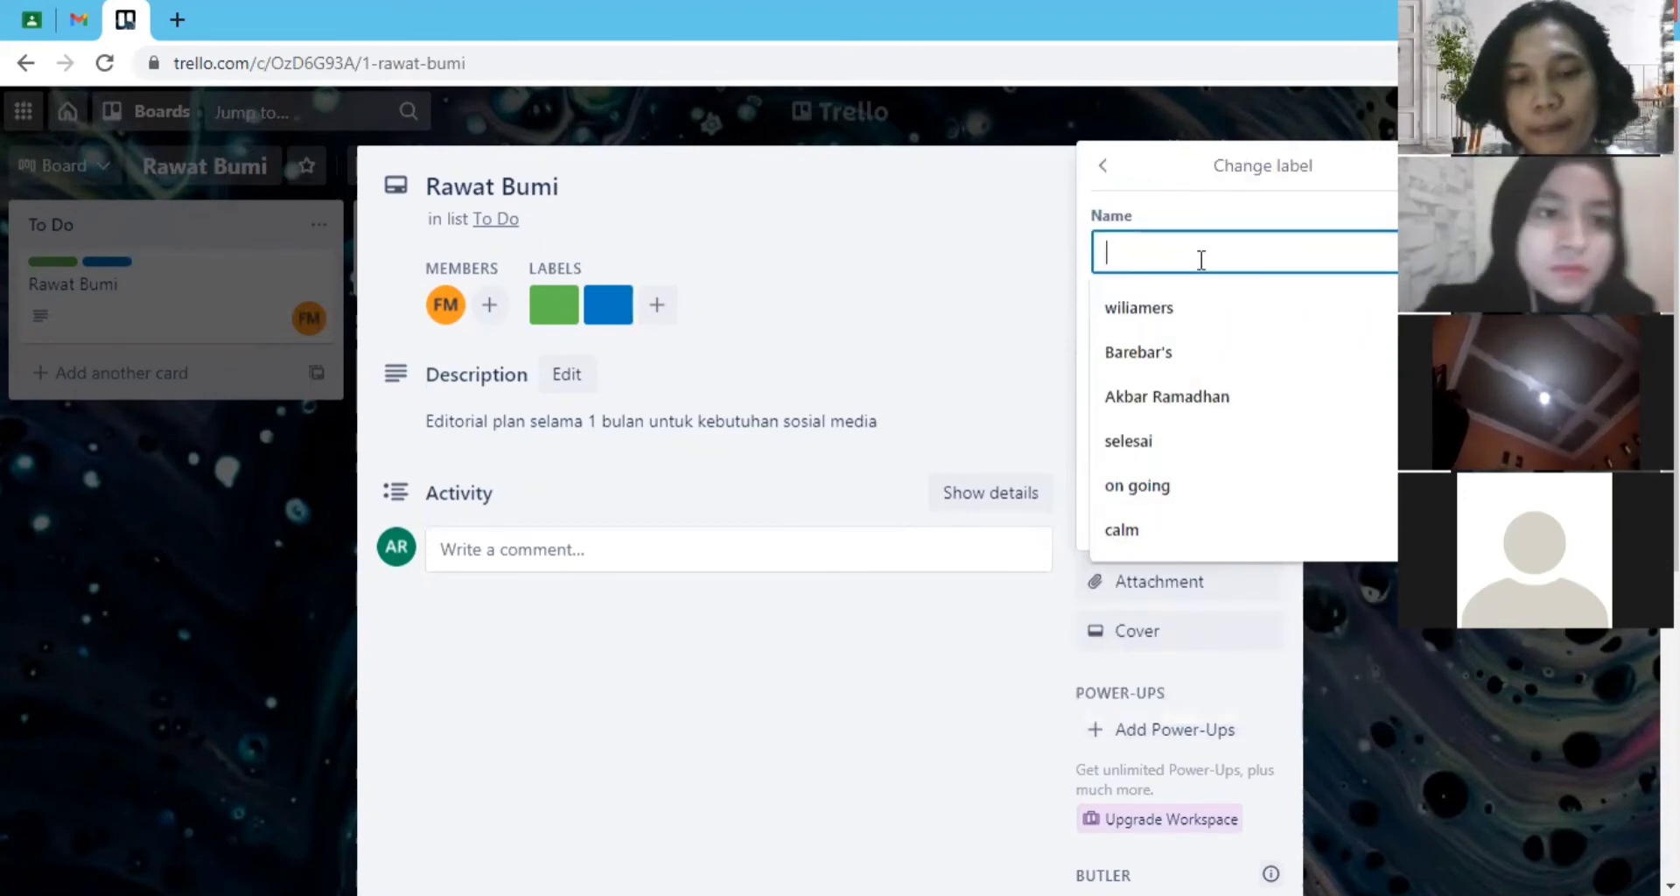
{"action": "type", "text": "calm"}
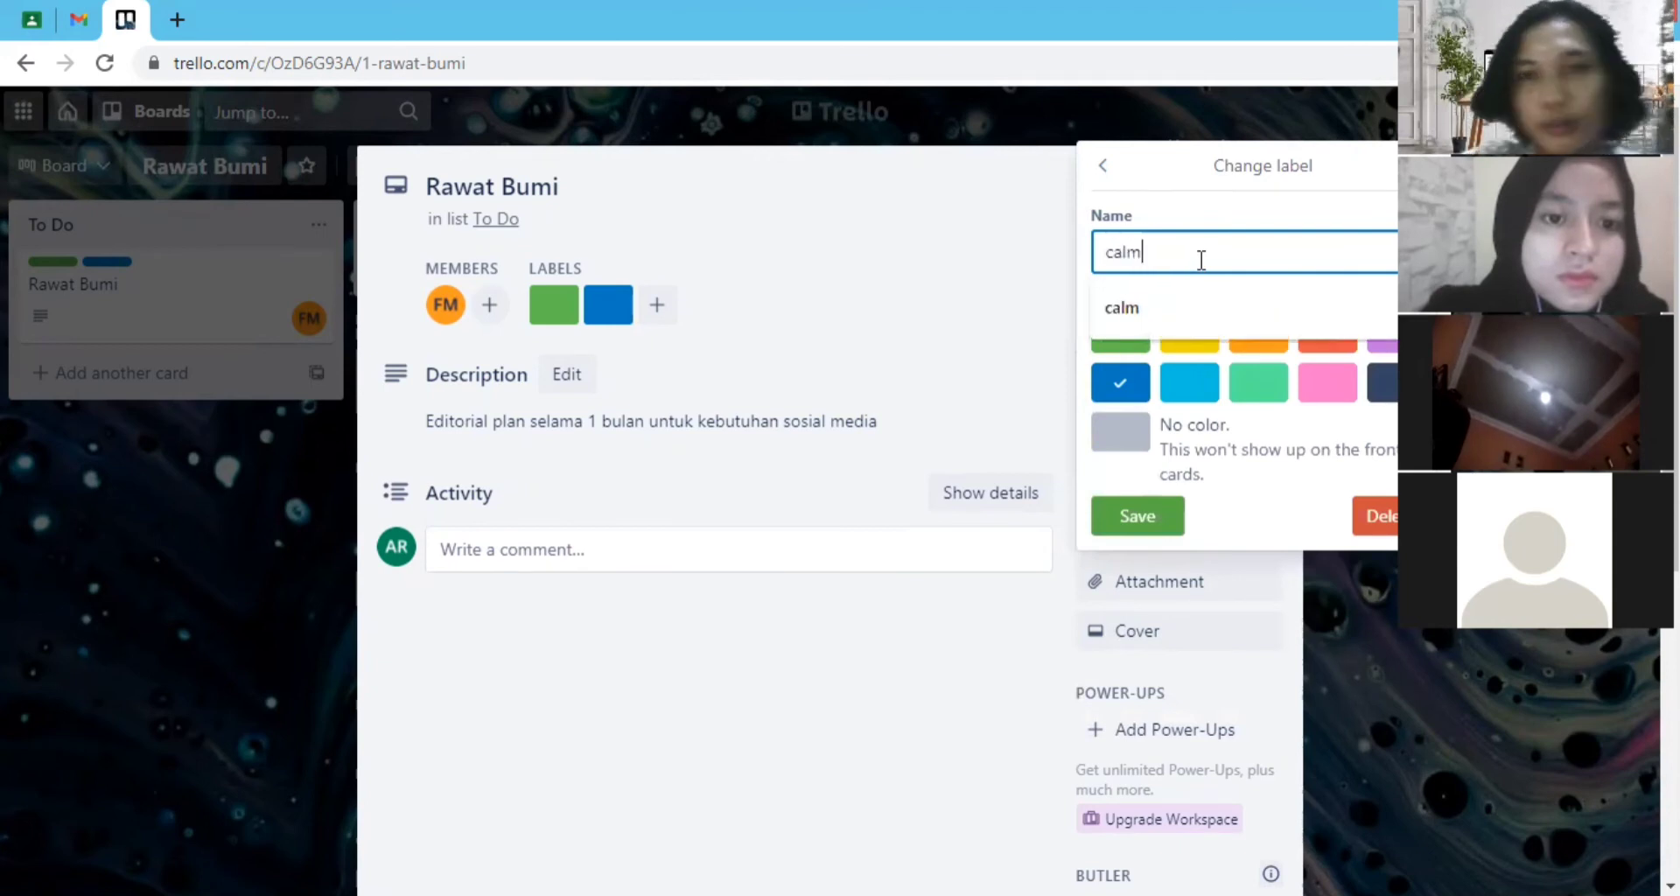
{"action": "left_click", "coordinate": [1174, 305]}
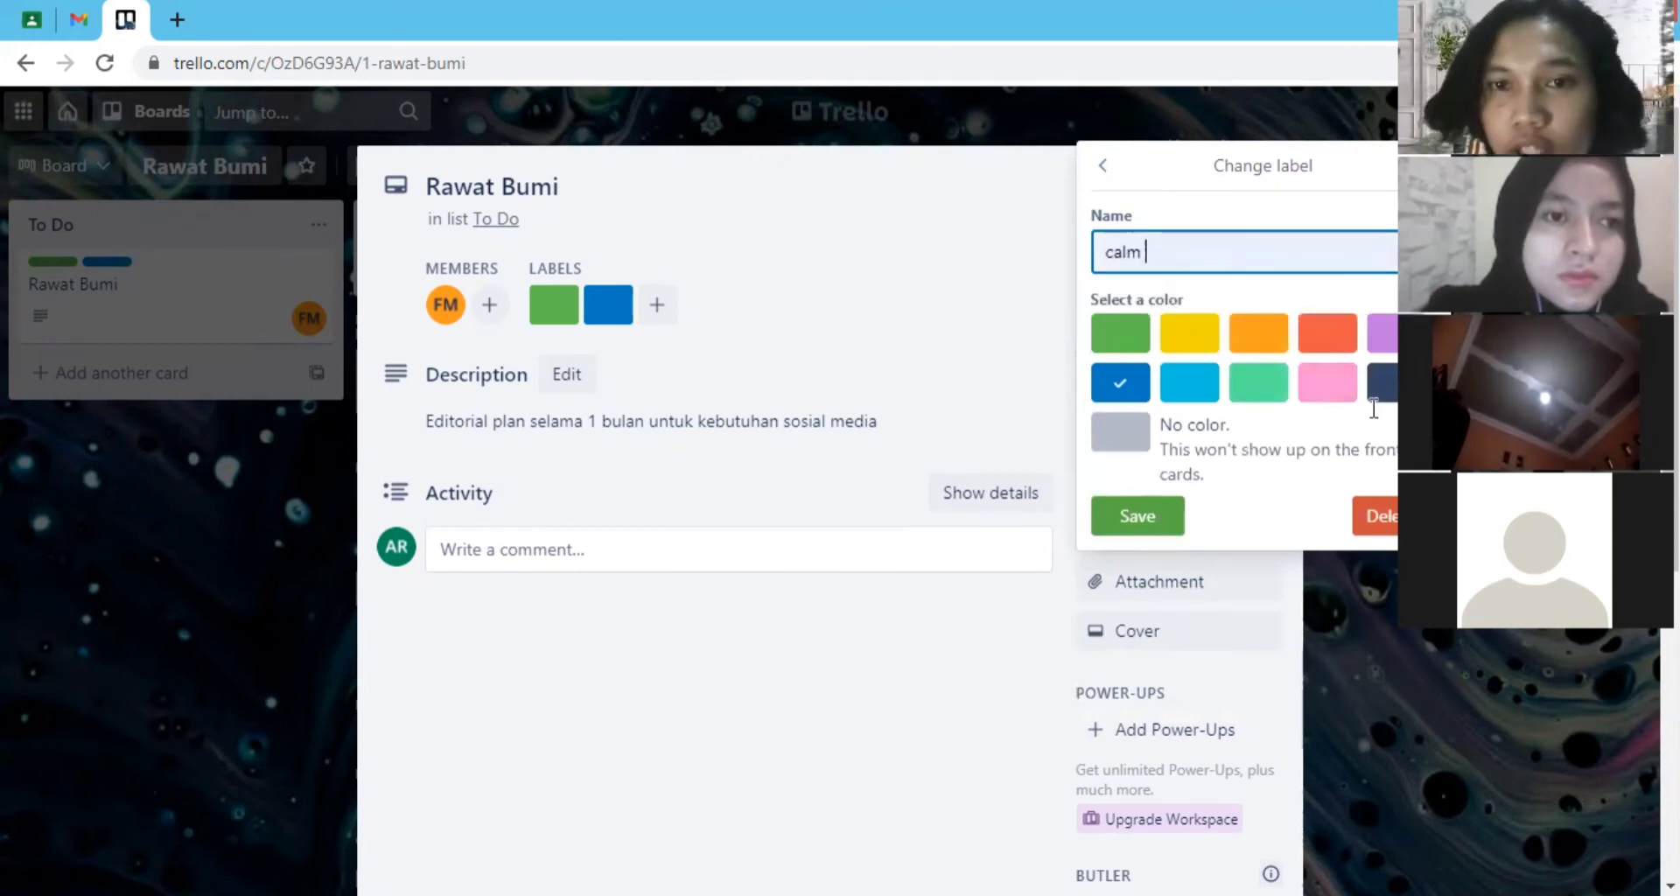
{"action": "left_click", "coordinate": [1138, 516]}
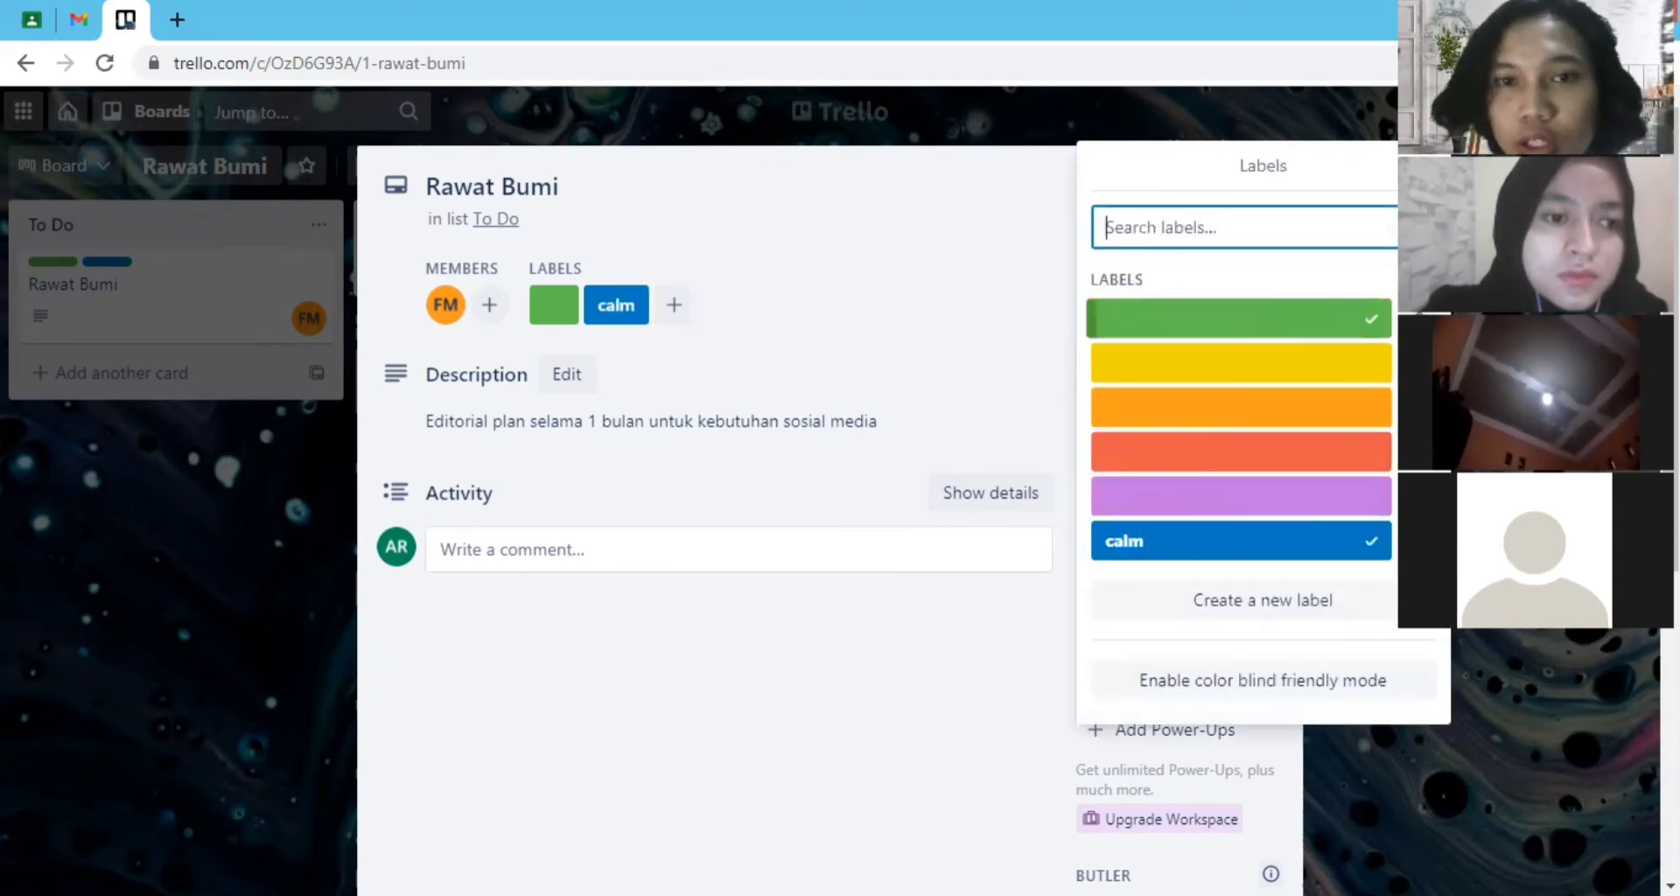
- Name the green label "done" and save it
{"action": "left_click", "coordinate": [1419, 318]}
{"action": "left_click", "coordinate": [1142, 260]}
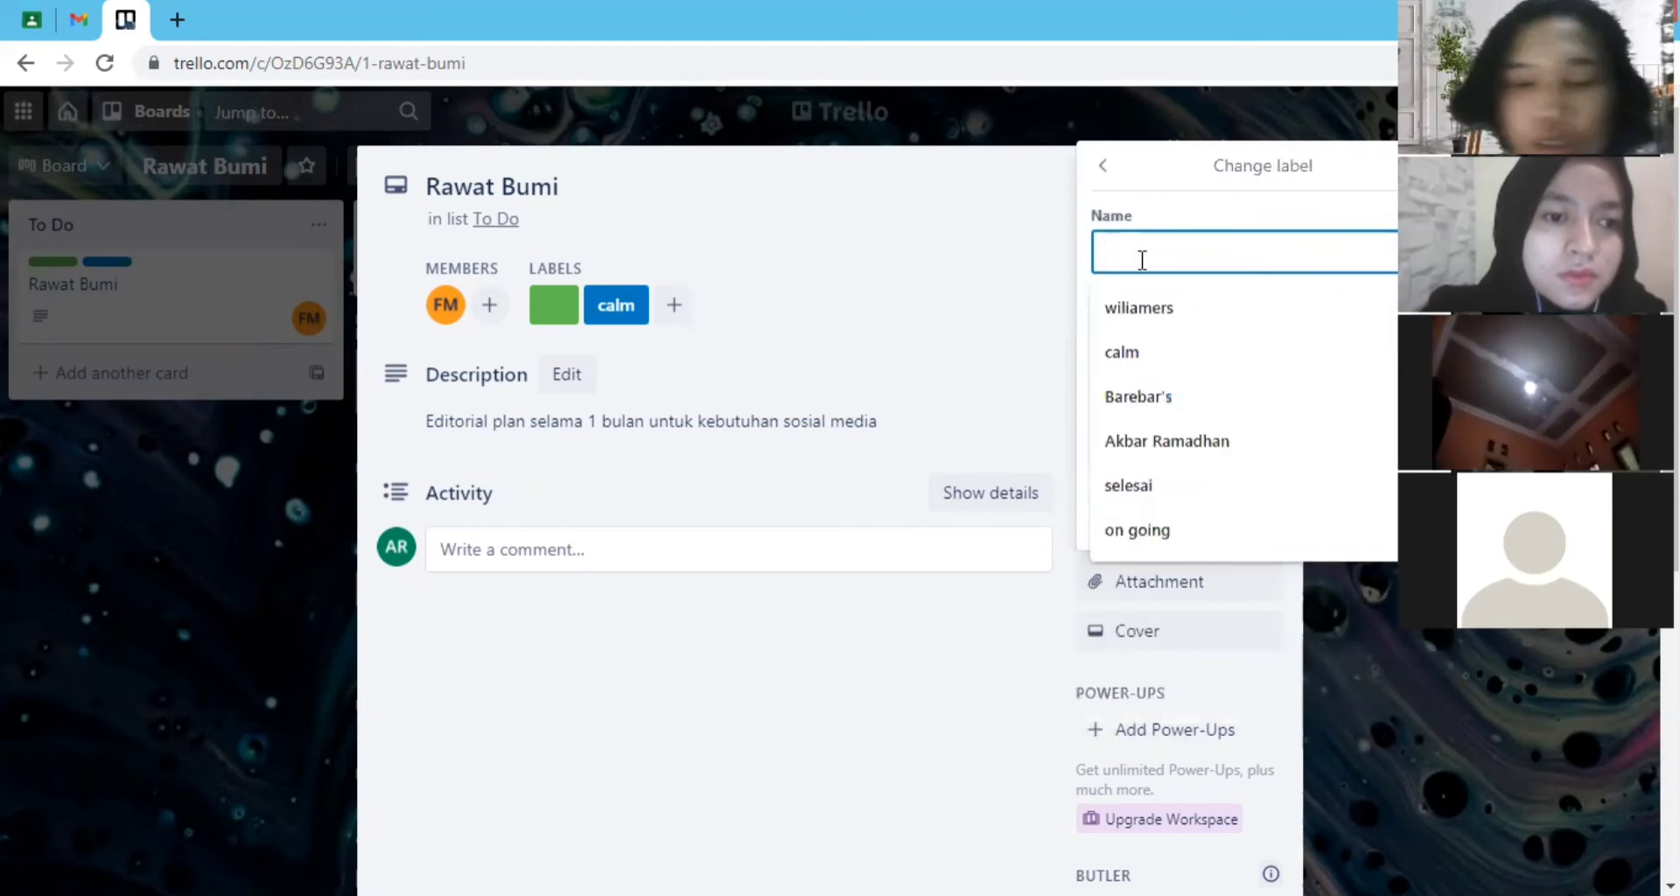
{"action": "type", "text": "done"}
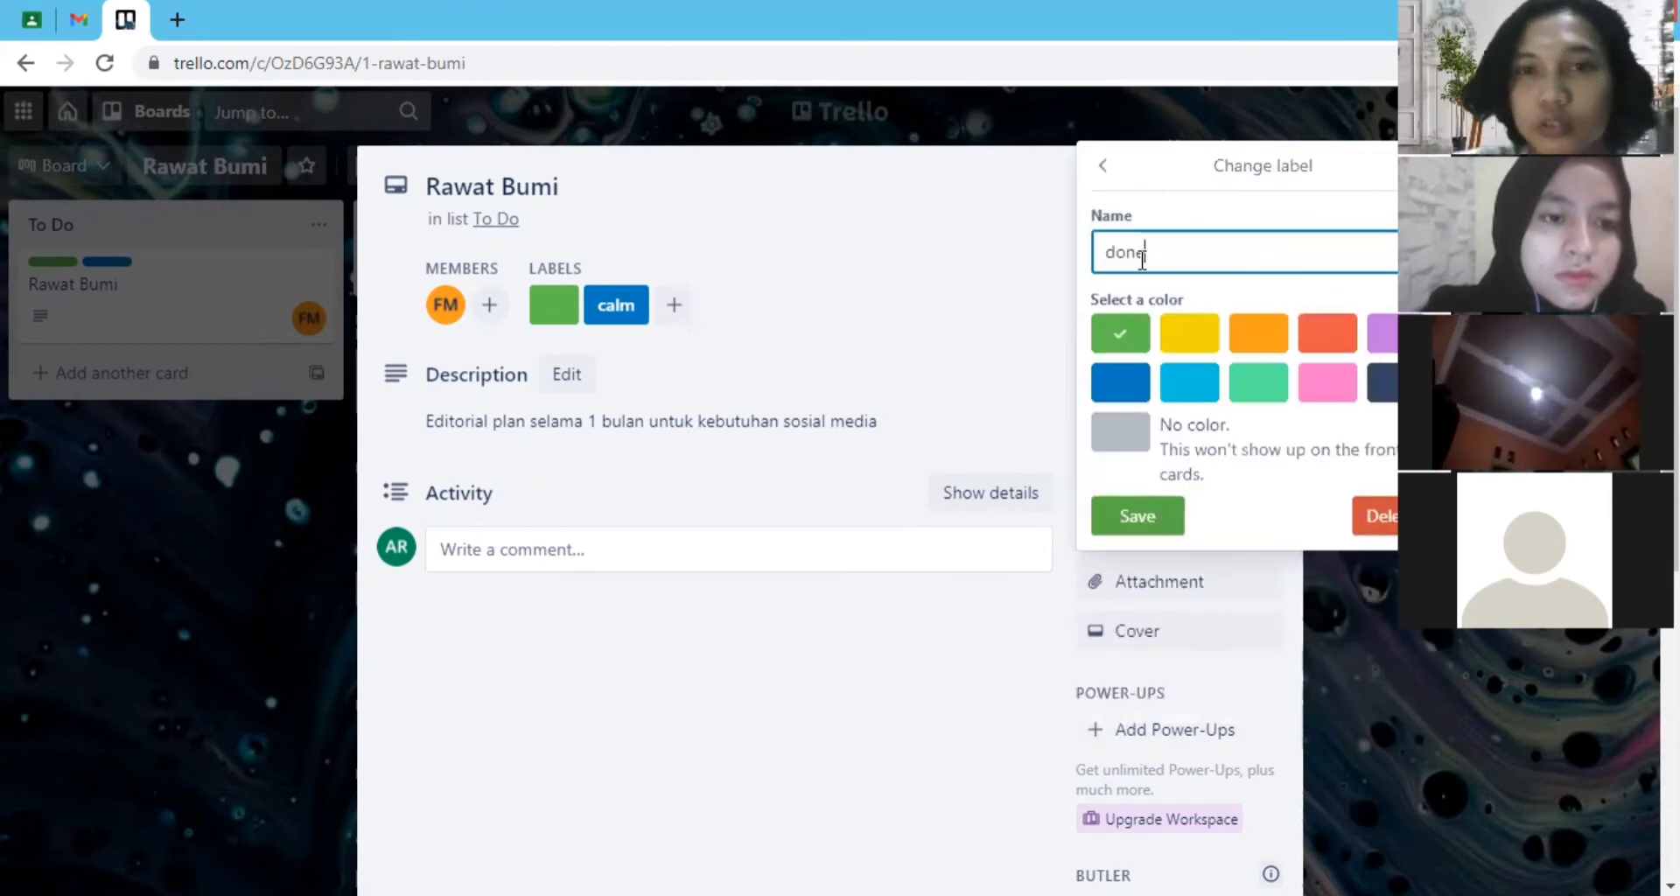
{"action": "right_click", "coordinate": [1142, 255]}
{"action": "left_click", "coordinate": [1129, 517]}
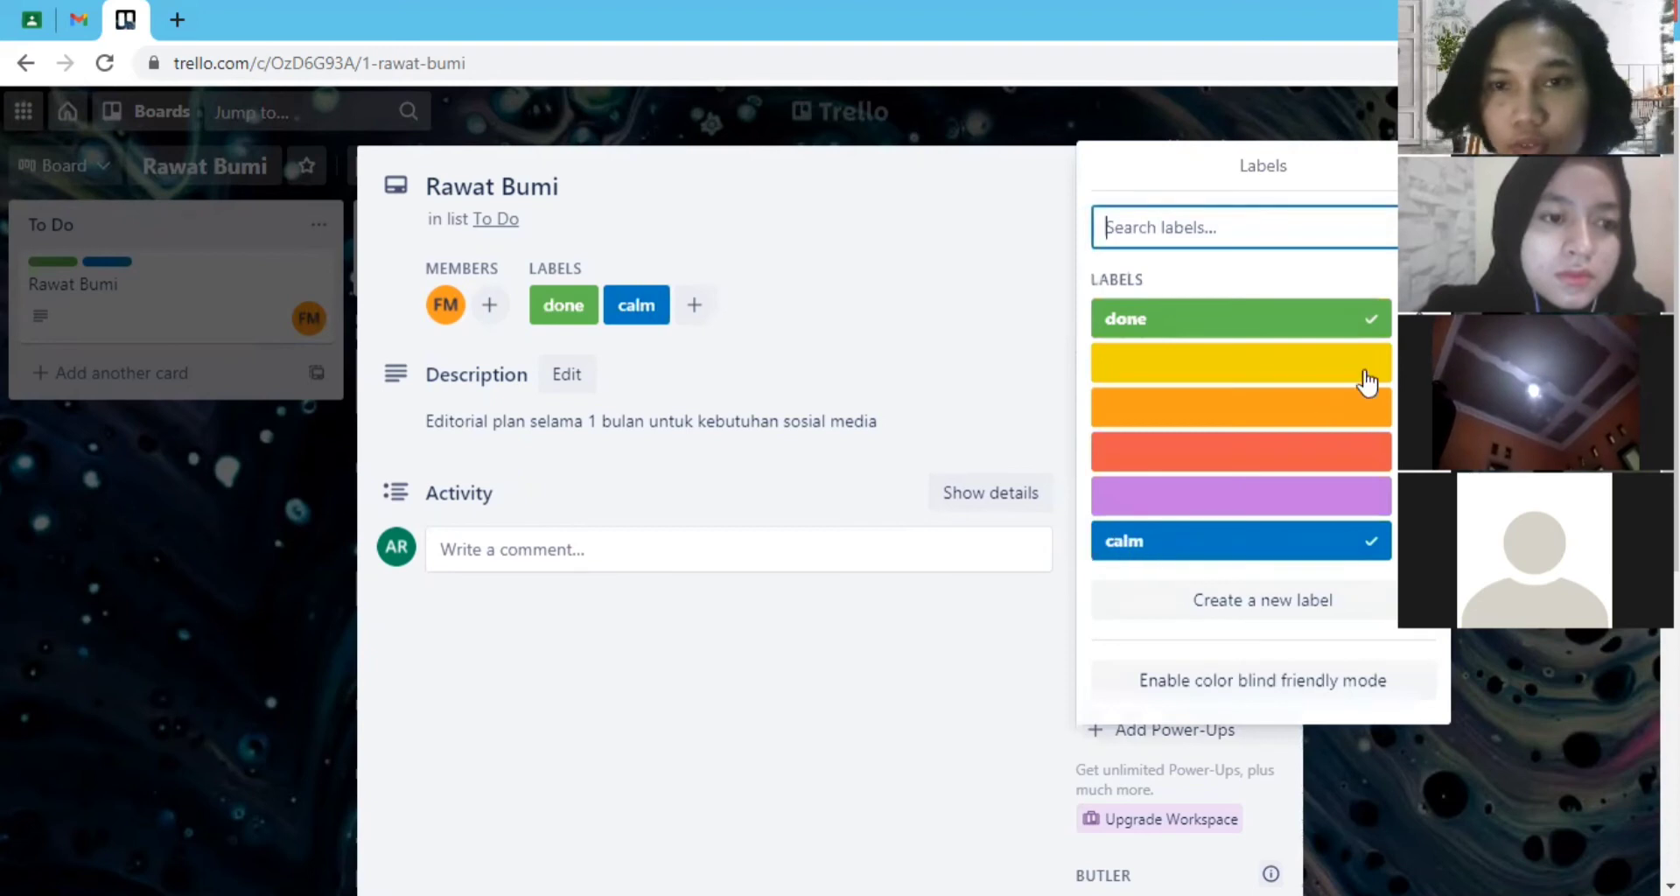
- Add the red label to the Rawat Bumi card
{"action": "left_click", "coordinate": [1301, 450]}
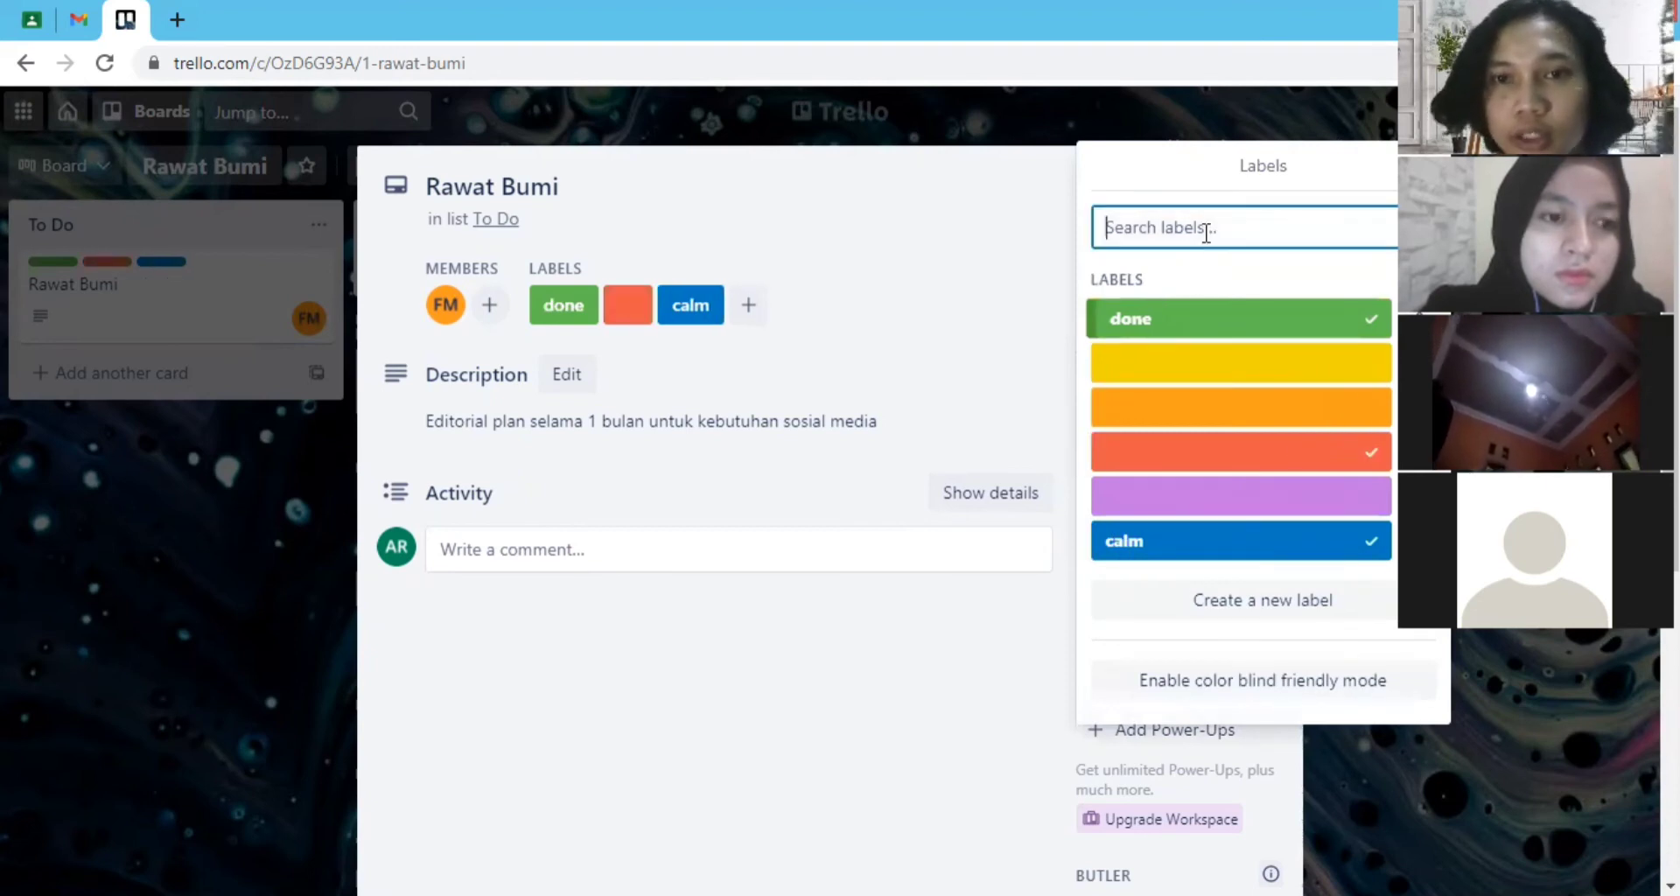
{"action": "type", "text": "urgent"}
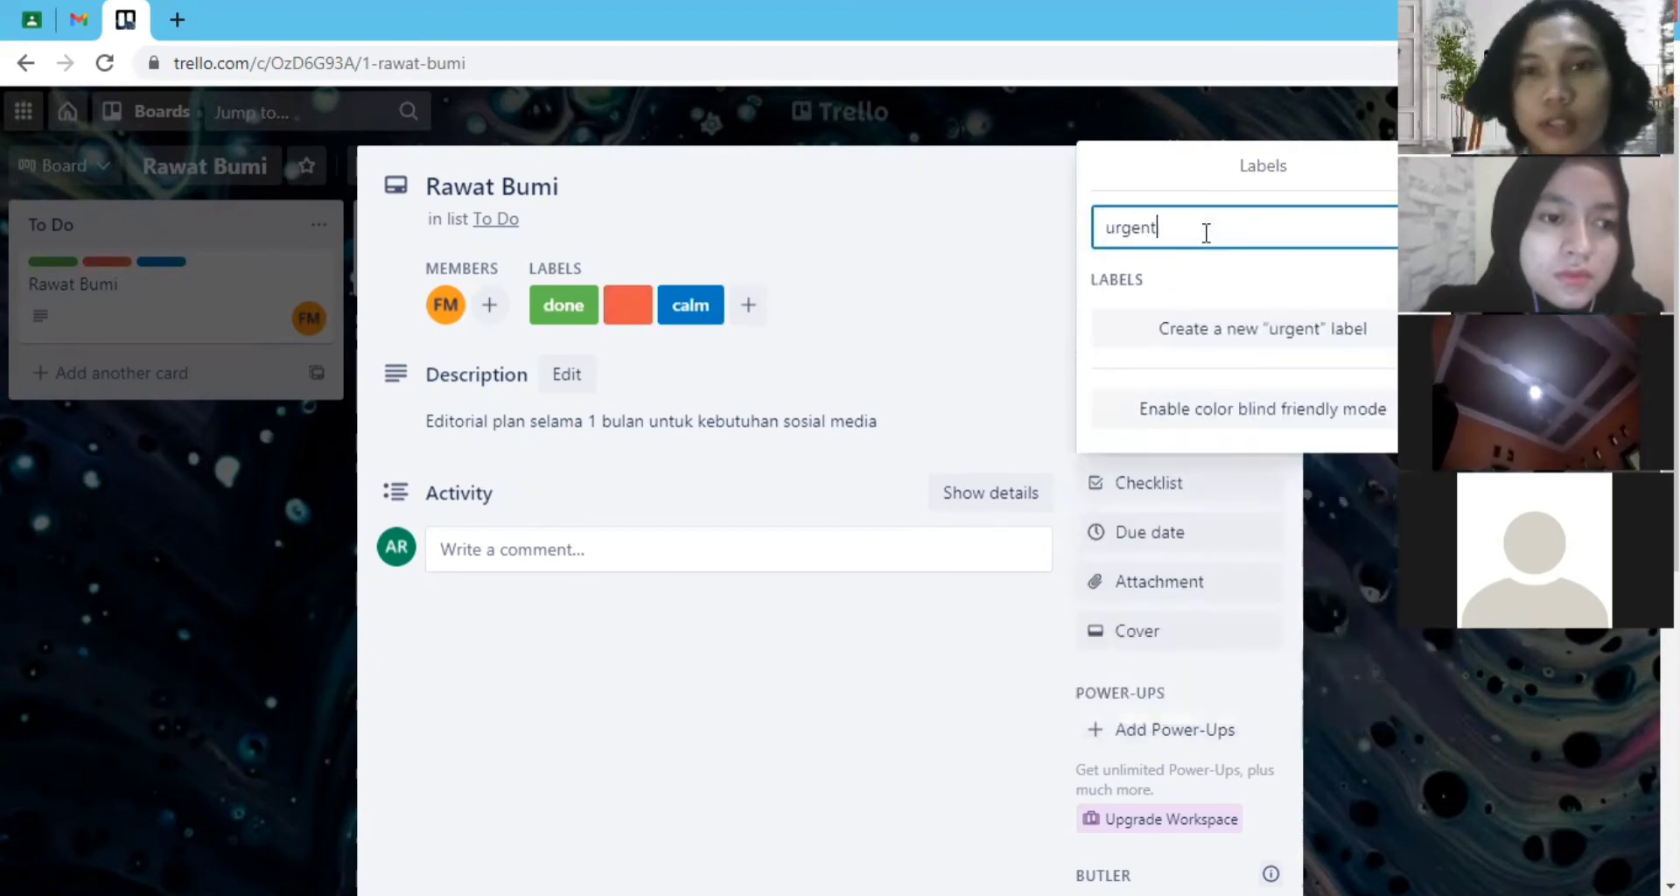
{"action": "key", "text": "ctrl+a"}
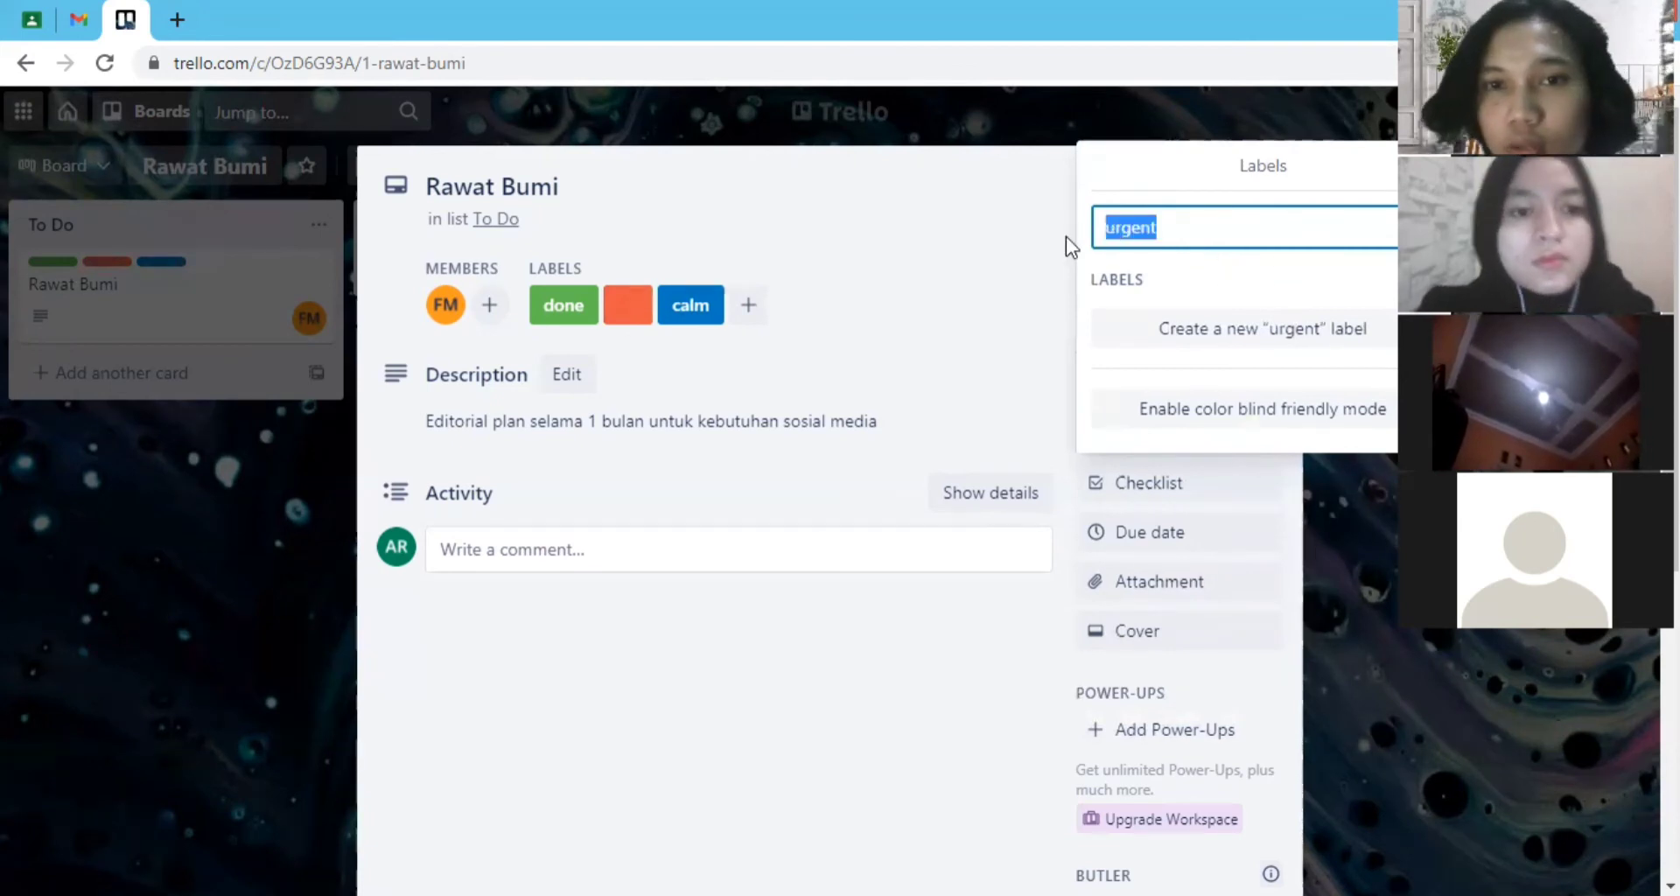
{"action": "key", "text": "BackSpace"}
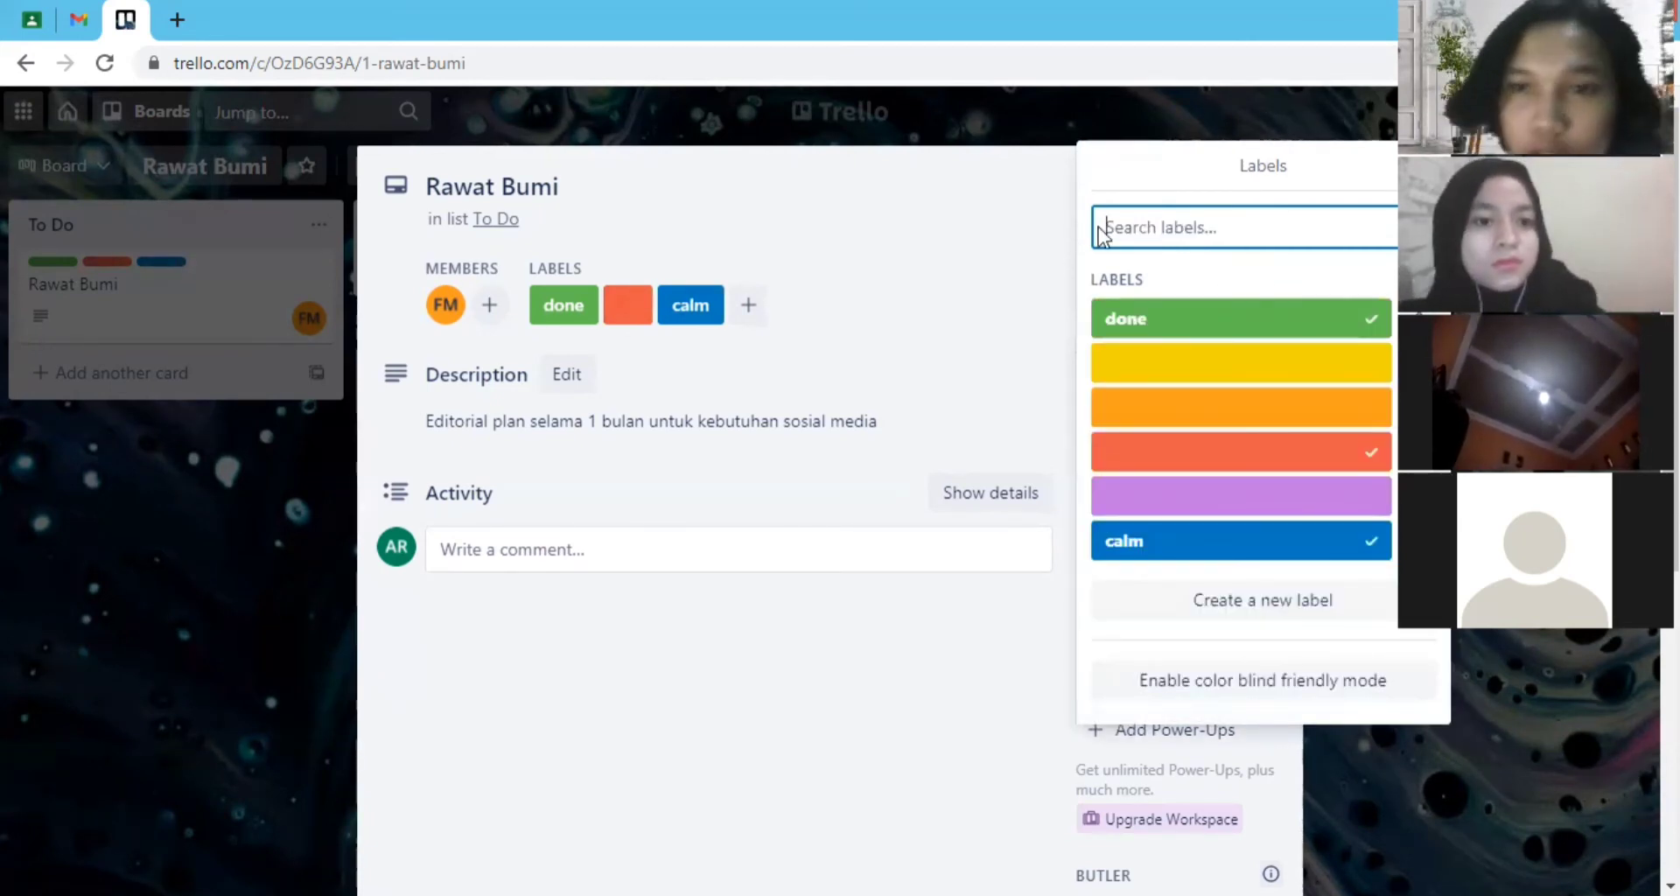
- Name the red label "urgent", save it and close the label list
{"action": "left_click", "coordinate": [1418, 452]}
{"action": "left_click", "coordinate": [1190, 250]}
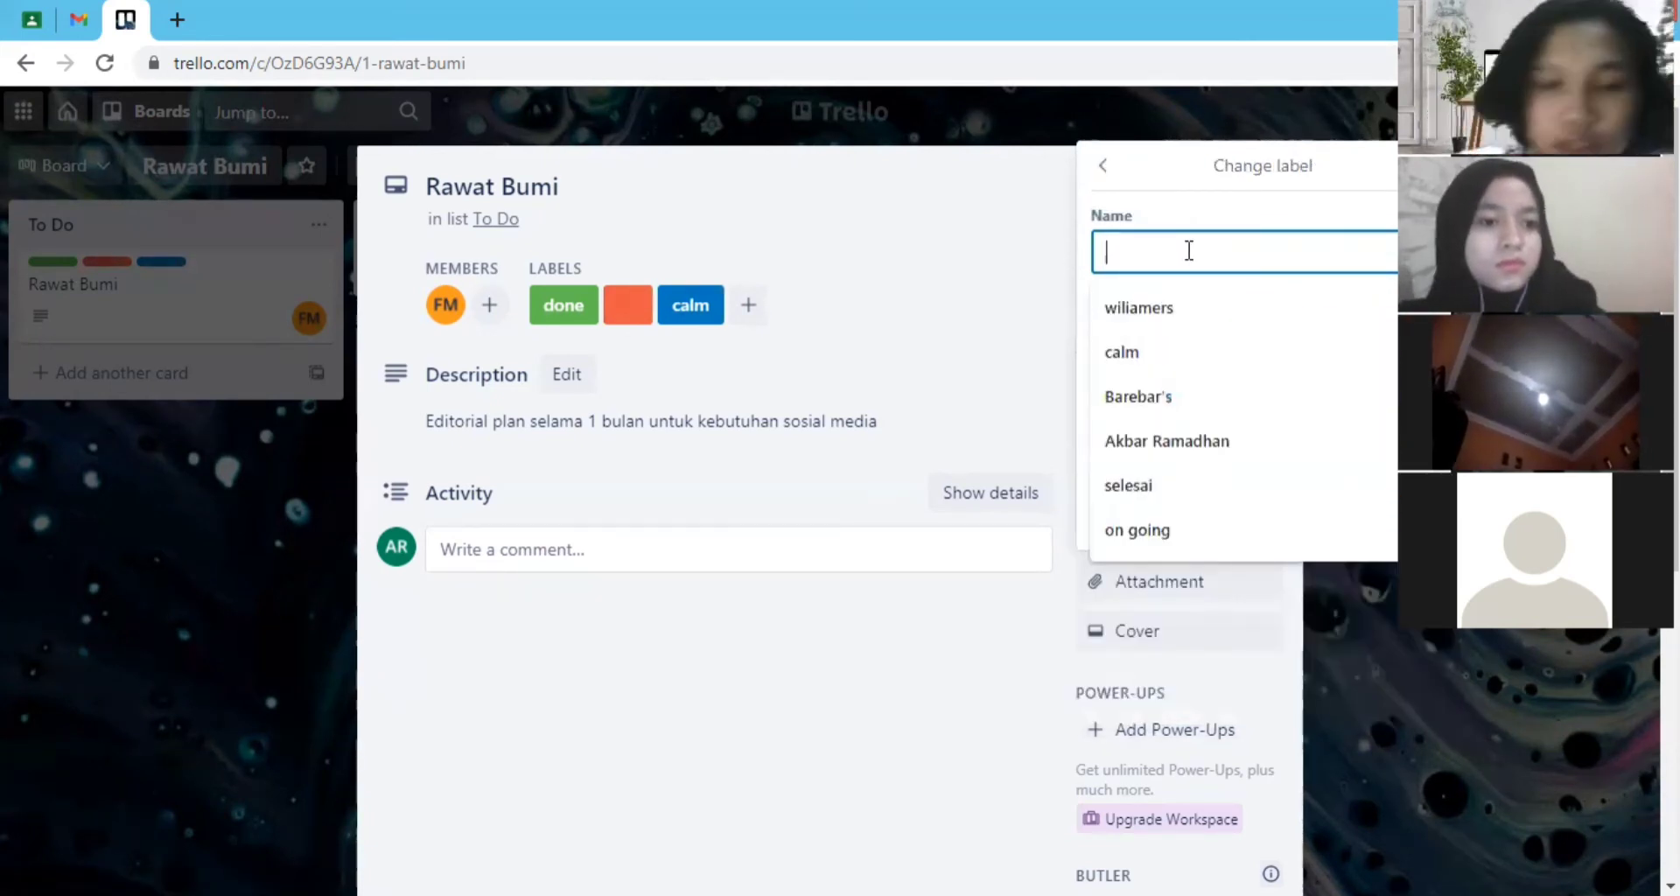
{"action": "type", "text": "urgent"}
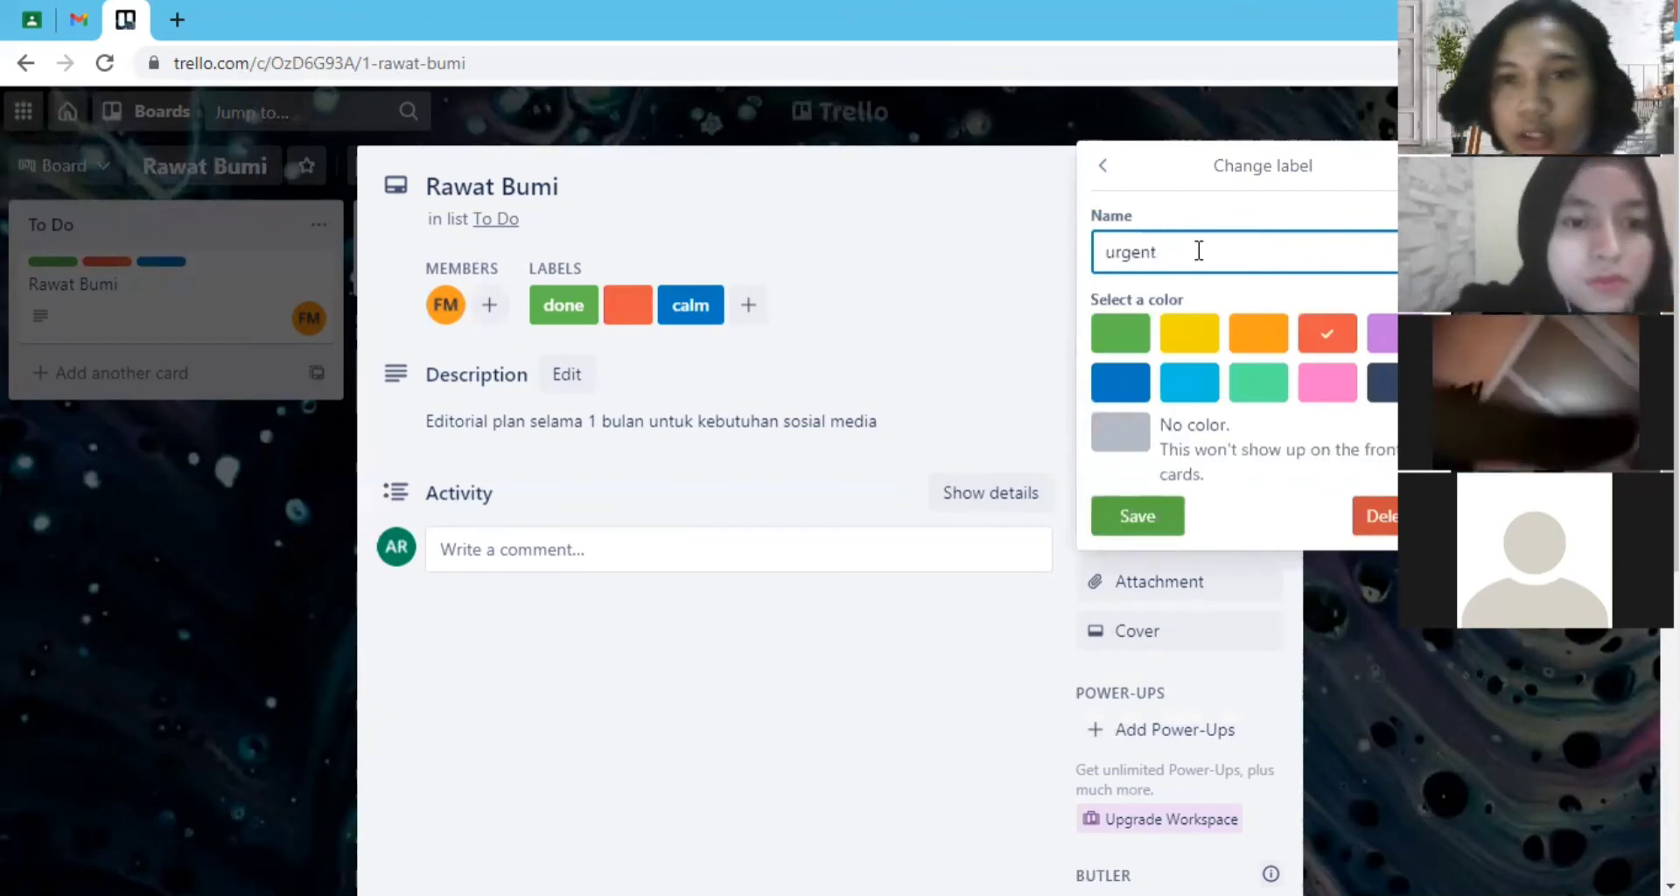
{"action": "left_click", "coordinate": [1169, 516]}
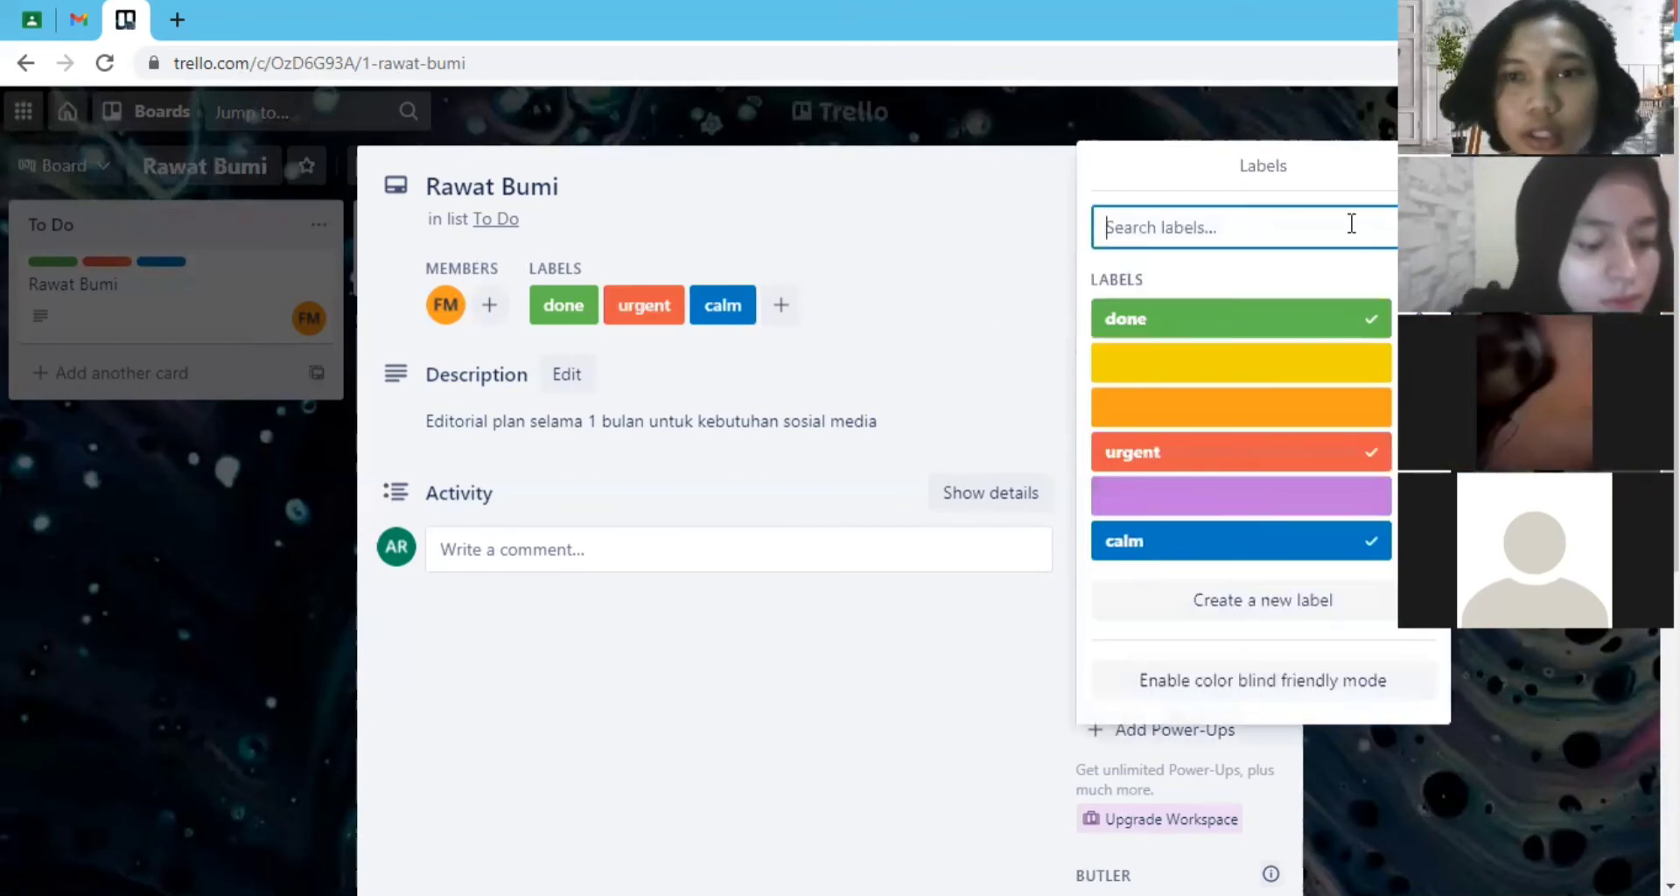
{"action": "left_click", "coordinate": [1430, 166]}
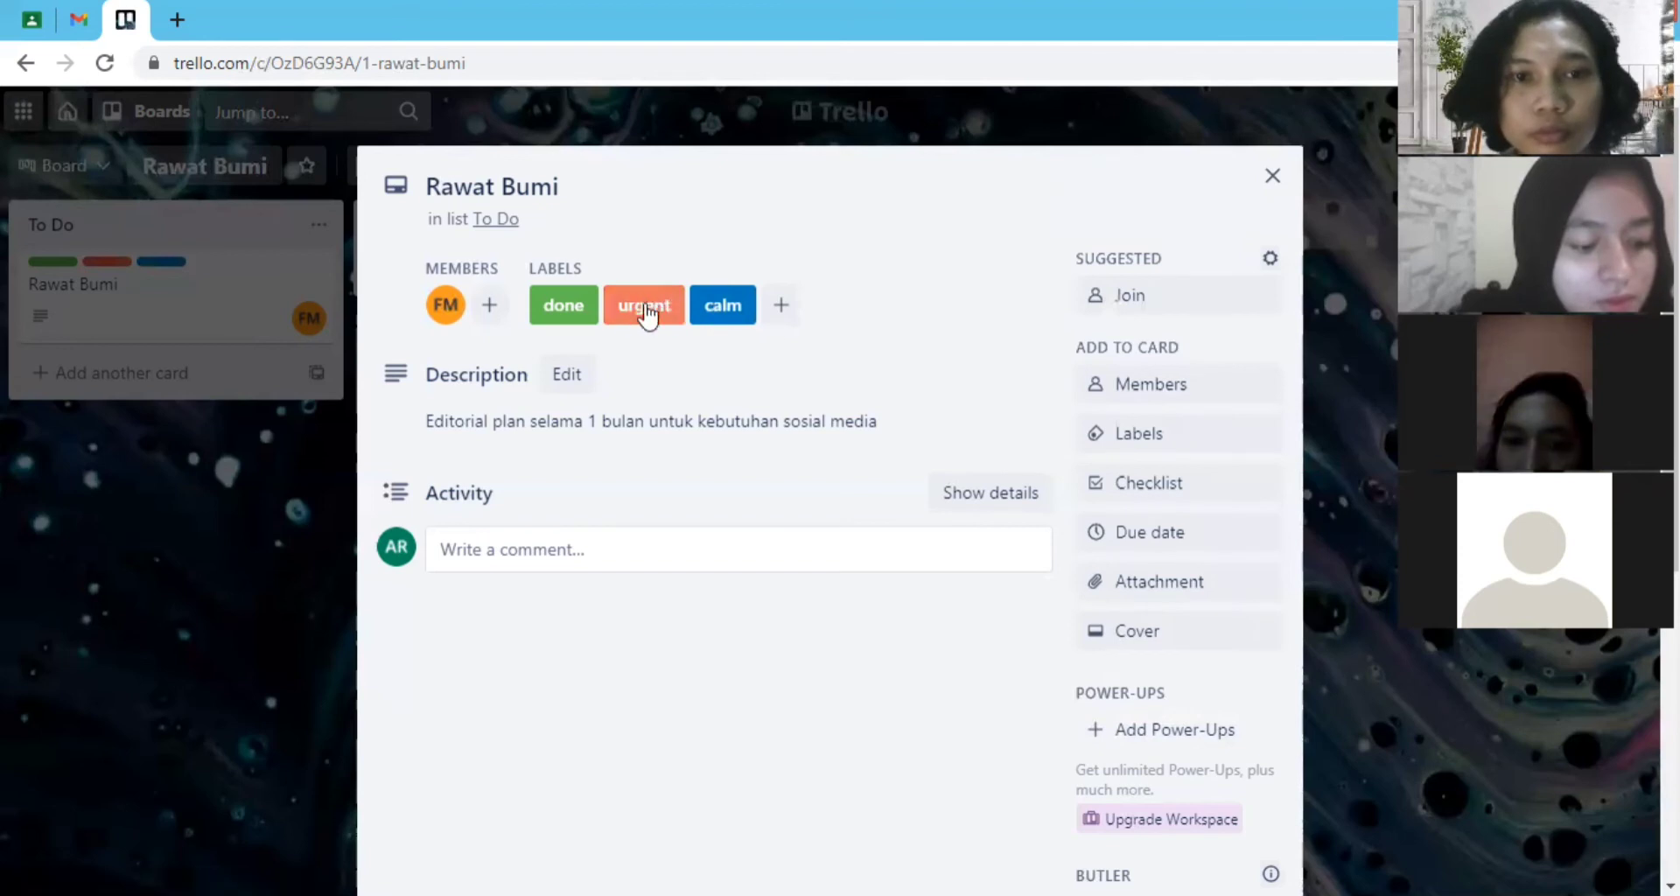
{"action": "left_click", "coordinate": [1173, 437]}
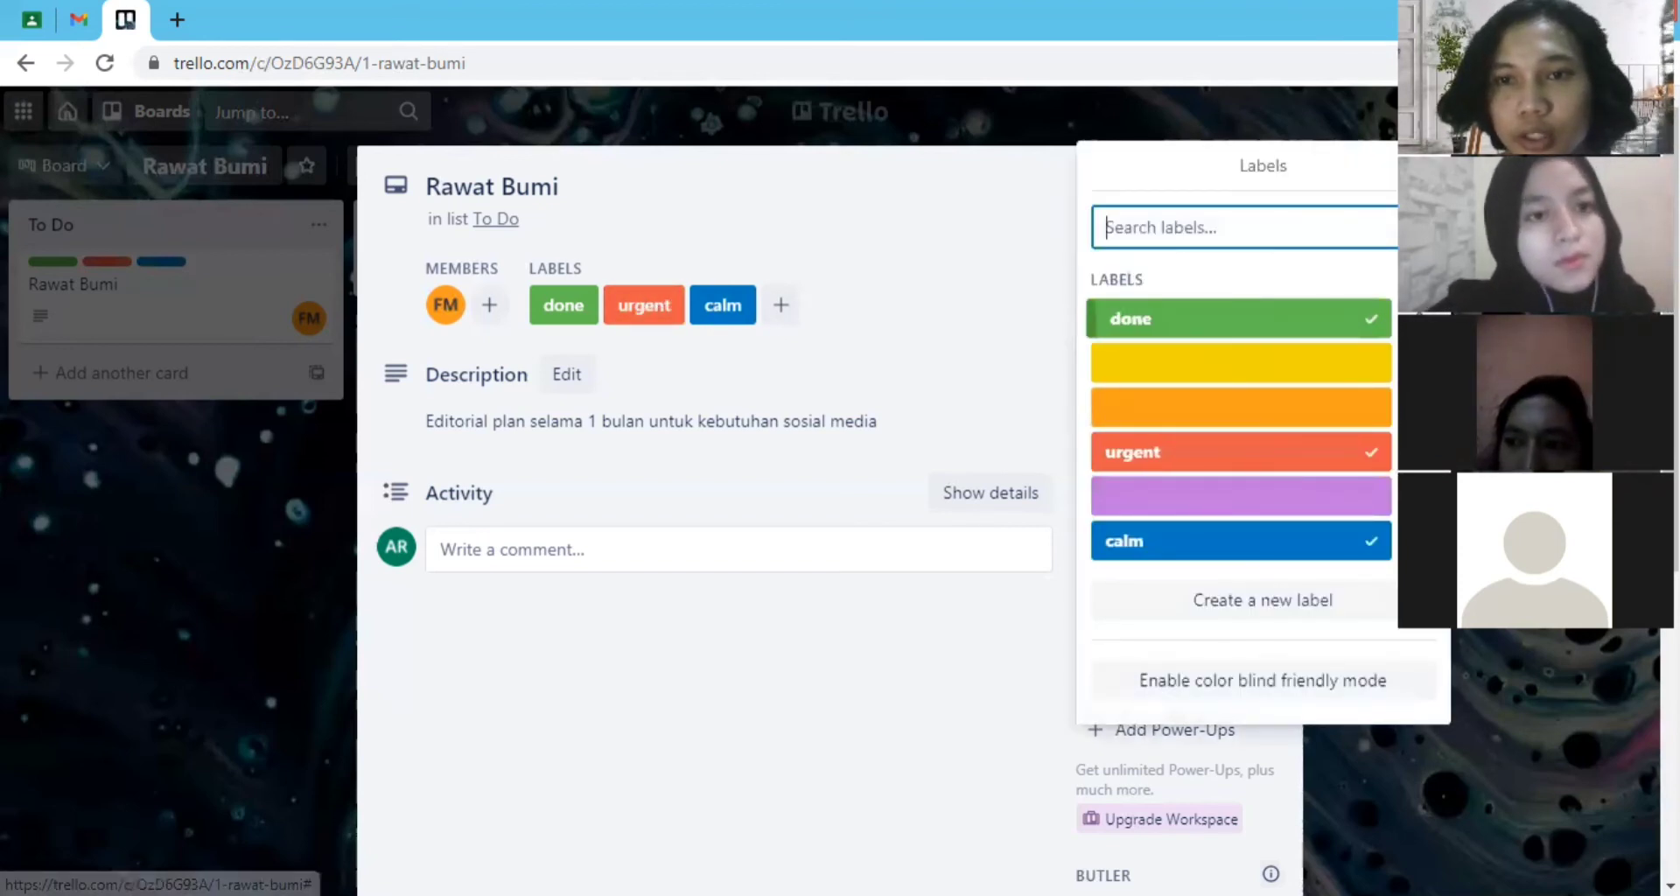
{"action": "left_click", "coordinate": [1416, 319]}
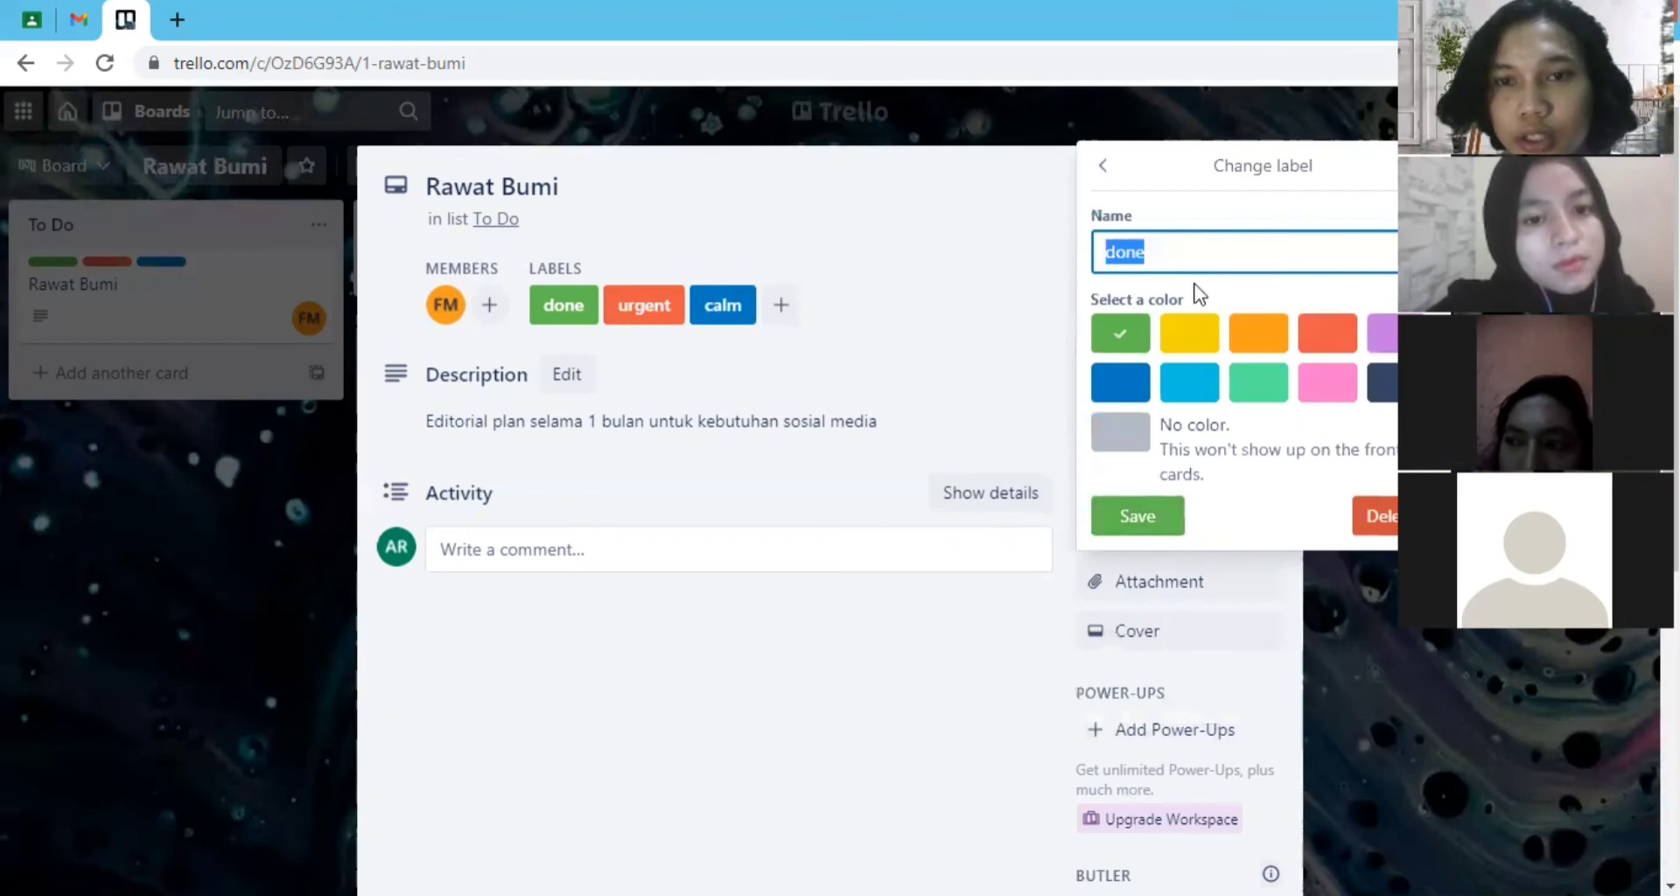
{"action": "left_click", "coordinate": [1125, 335]}
{"action": "left_click", "coordinate": [1381, 526]}
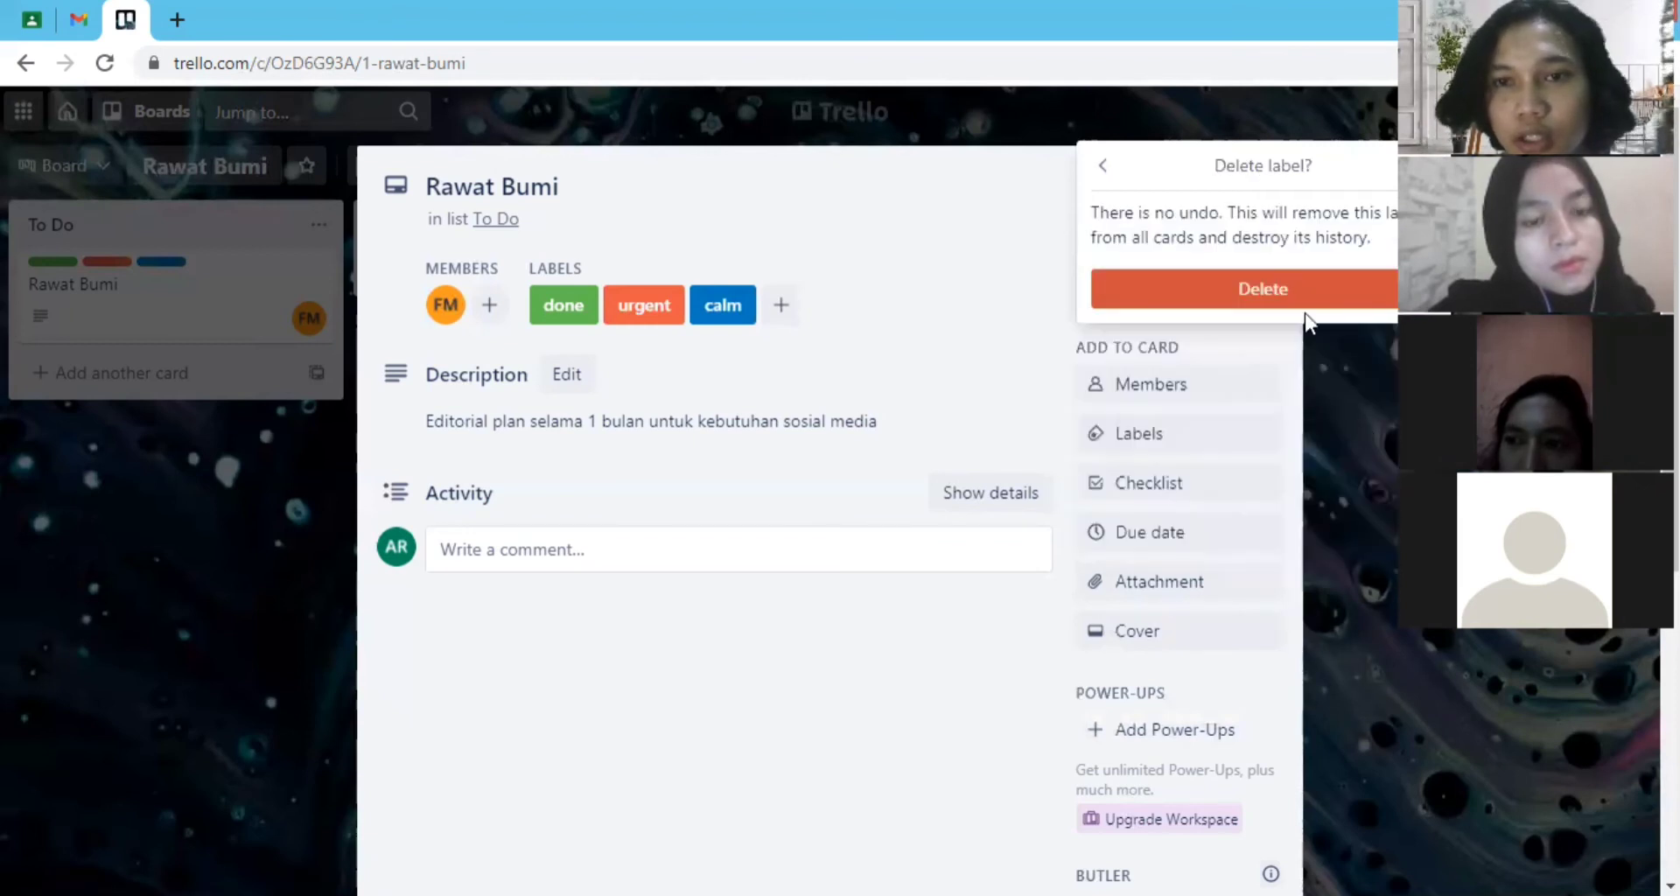
{"action": "left_click", "coordinate": [1104, 165]}
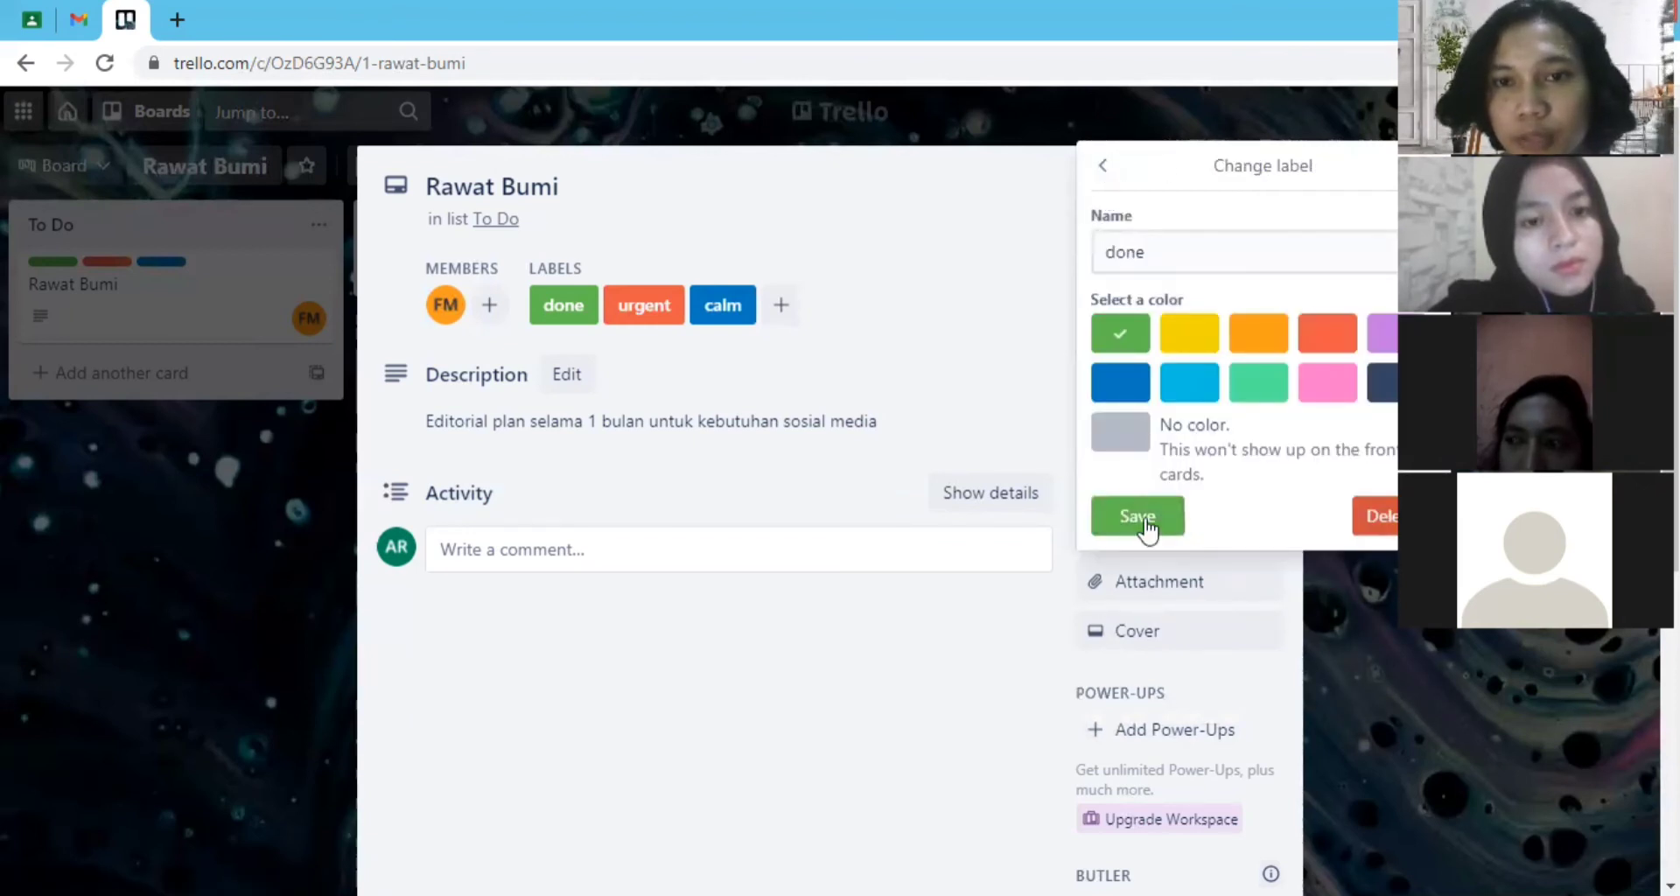
{"action": "left_click", "coordinate": [1137, 520]}
- Remove the green "done" and blue "calm" labels from the Rawat Bumi card and close the label list
{"action": "left_click", "coordinate": [1332, 320]}
{"action": "left_click", "coordinate": [1361, 542]}
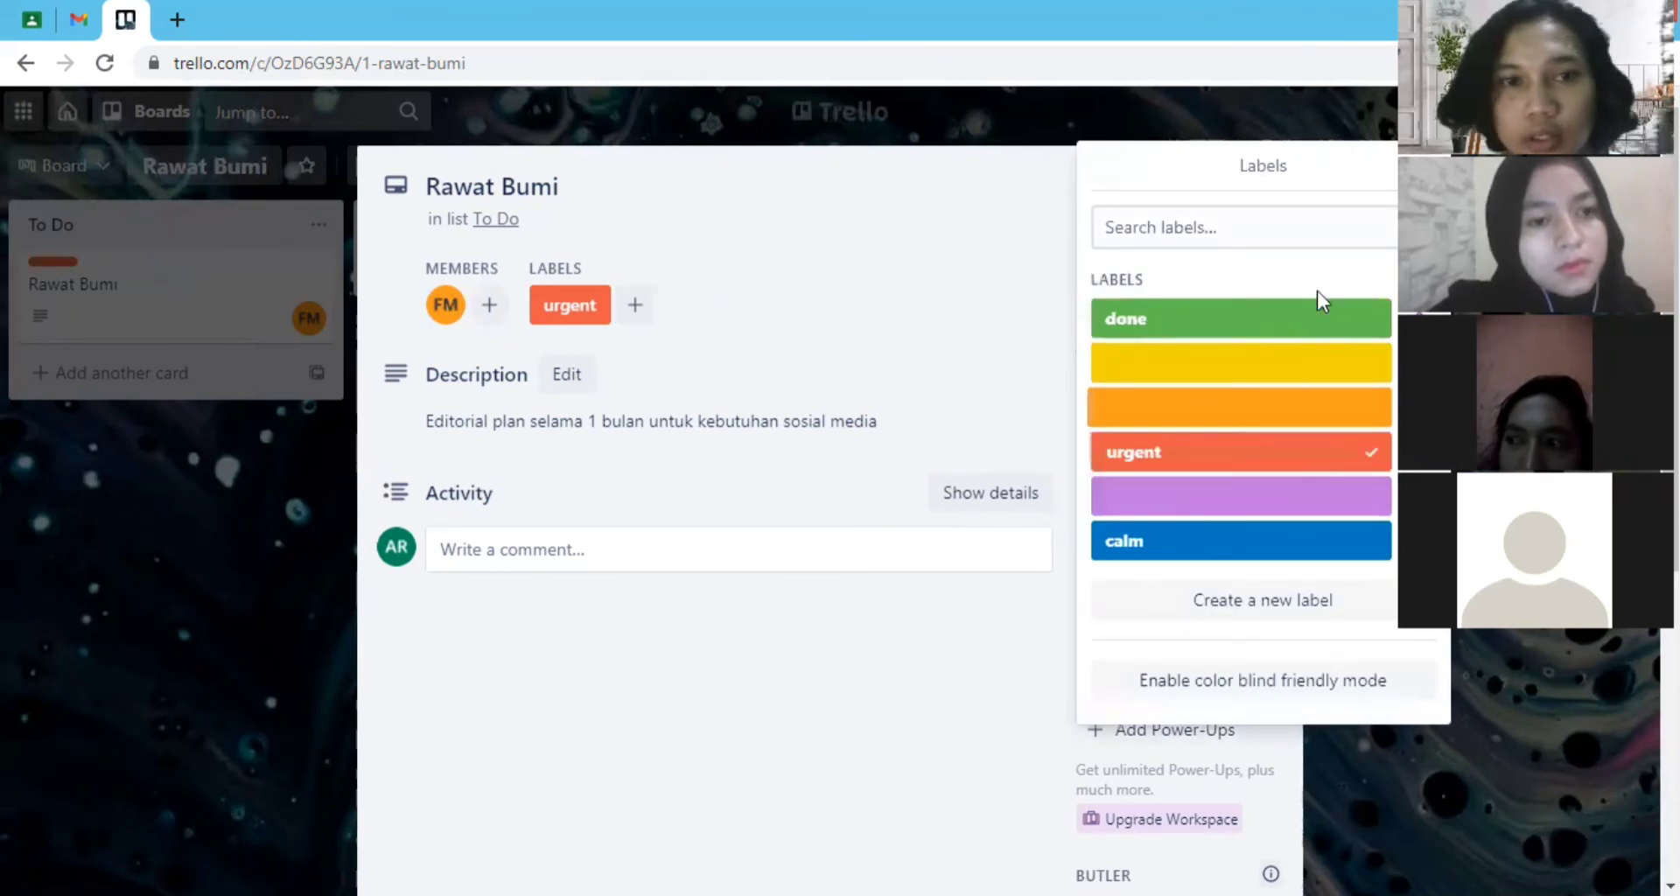
{"action": "left_click", "coordinate": [949, 720]}
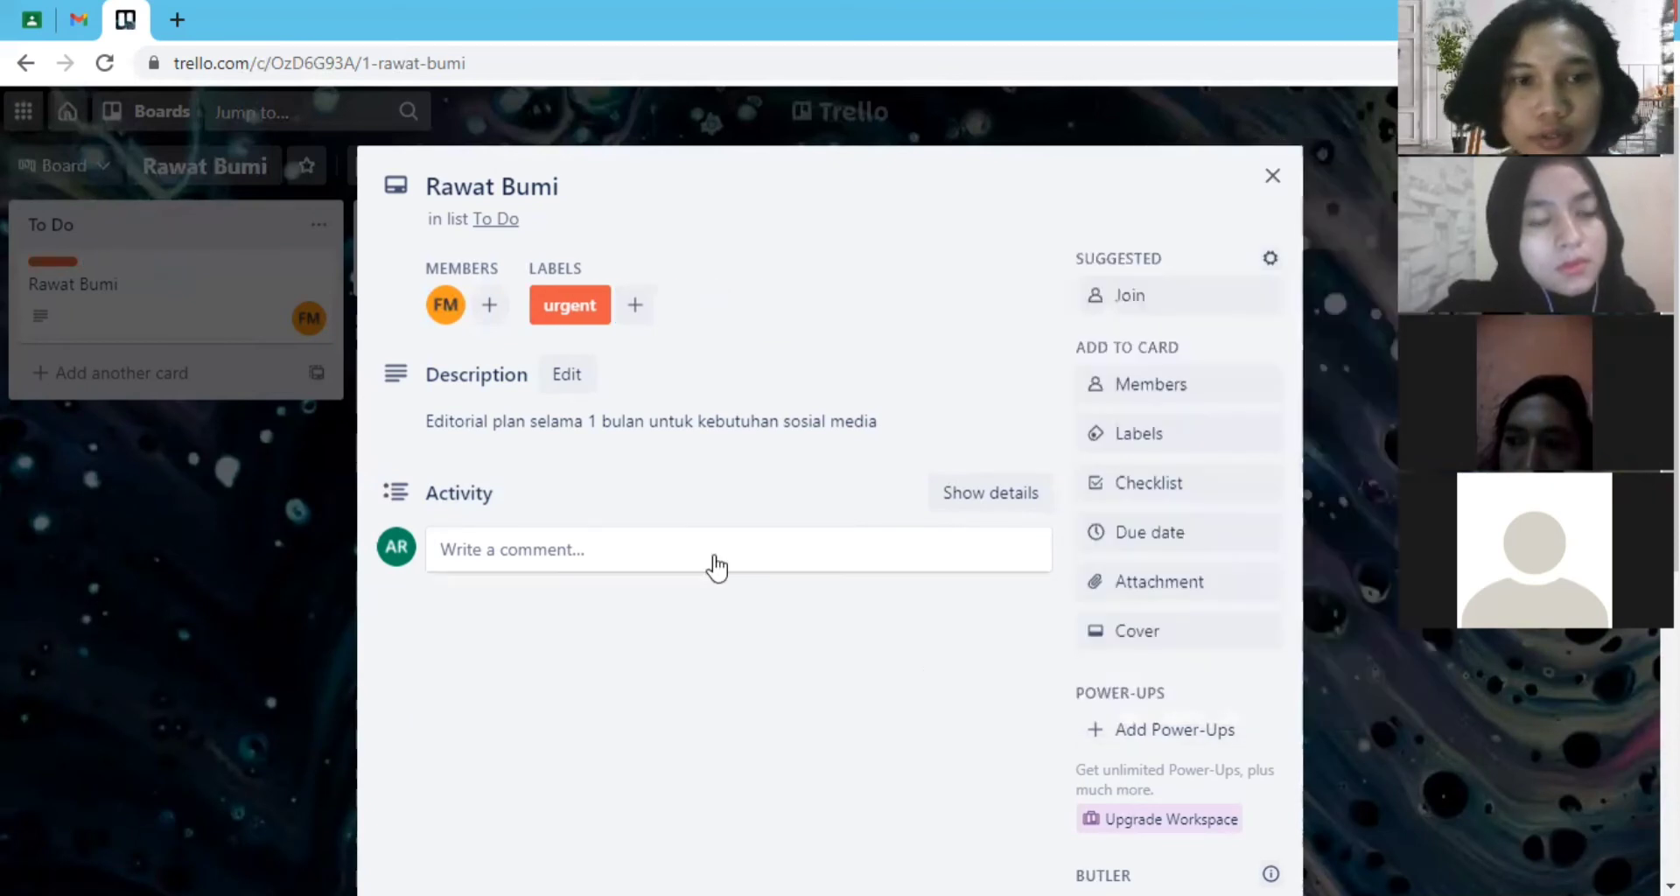
- Add a checklist titled "big idea" to the Rawat Bumi card
{"action": "scroll", "coordinate": [881, 532], "scroll_direction": "down", "scroll_amount": 1}
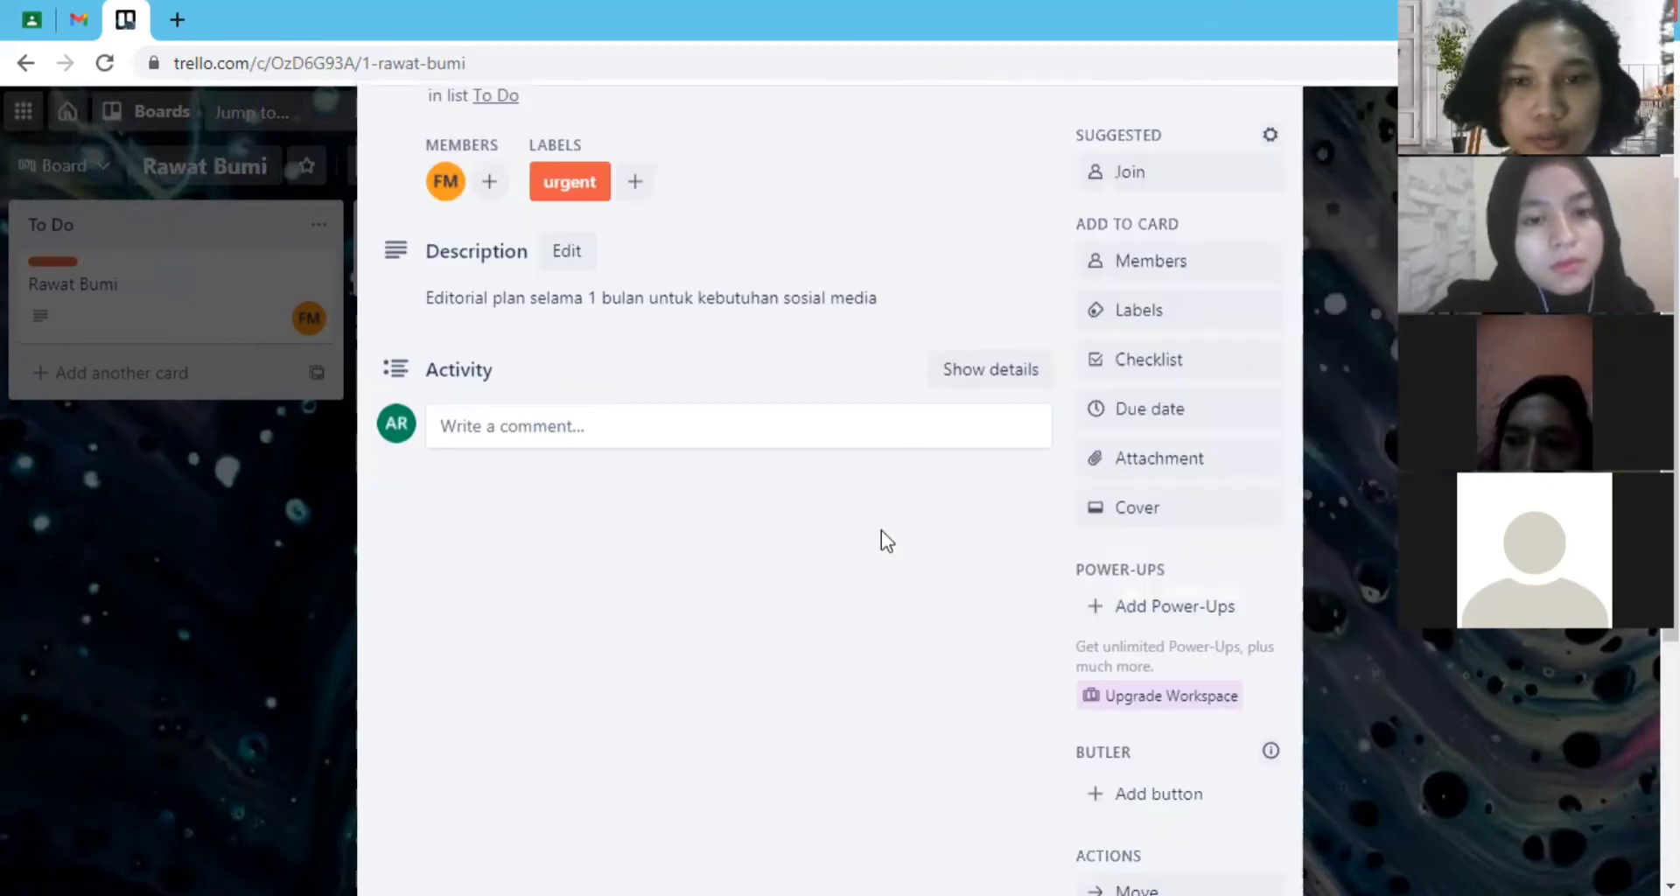
{"action": "left_click", "coordinate": [1225, 374]}
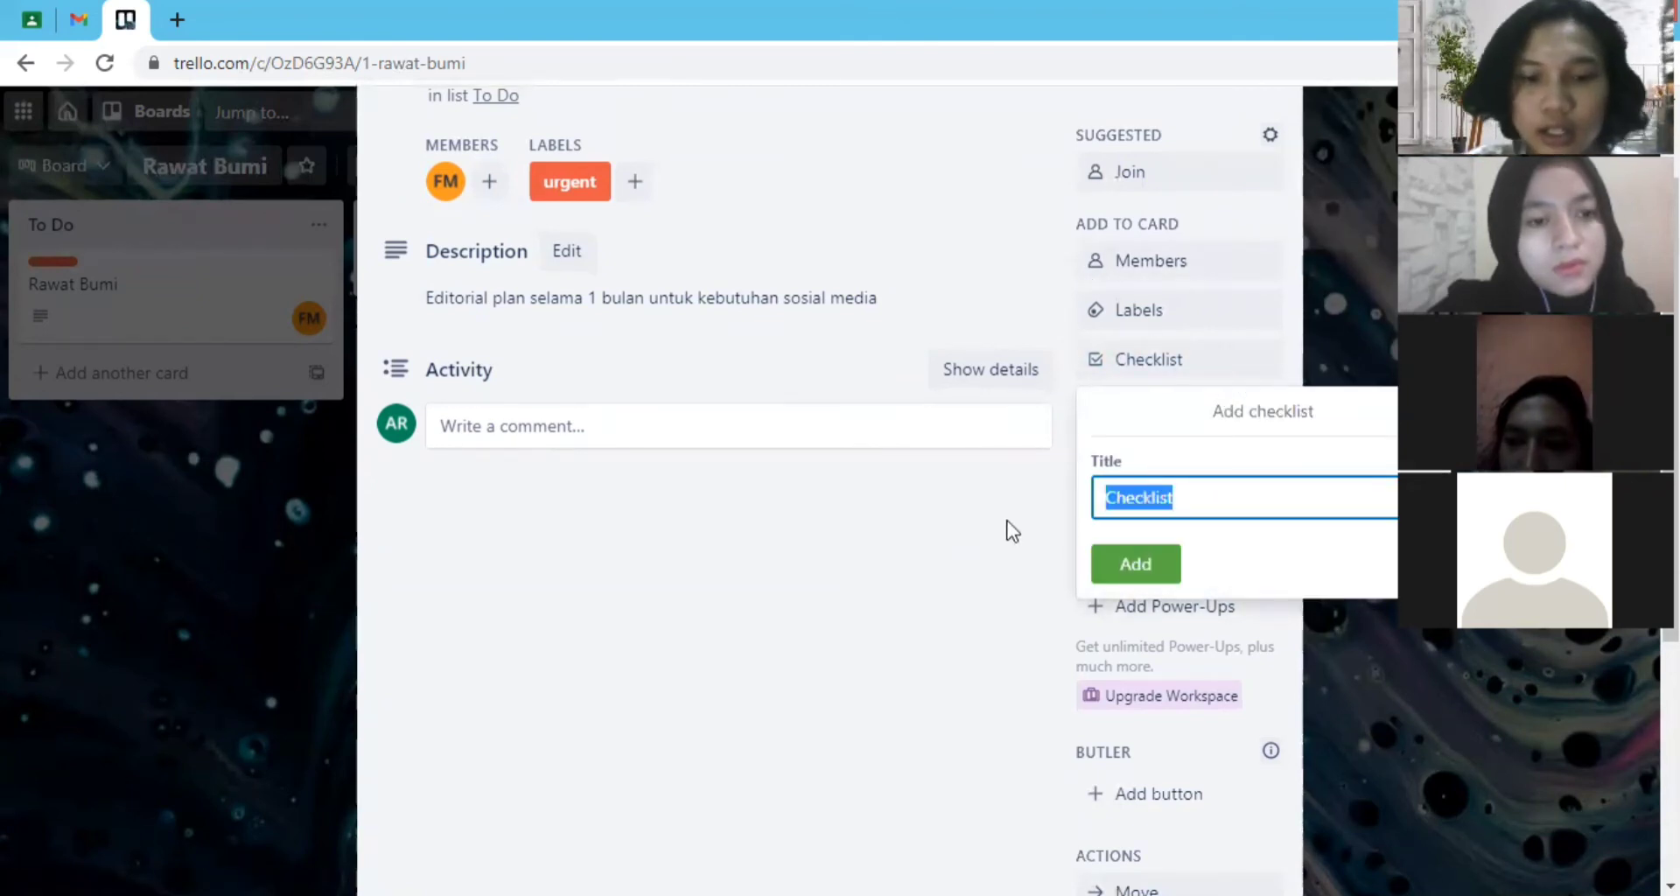
{"action": "type", "text": "big idea"}
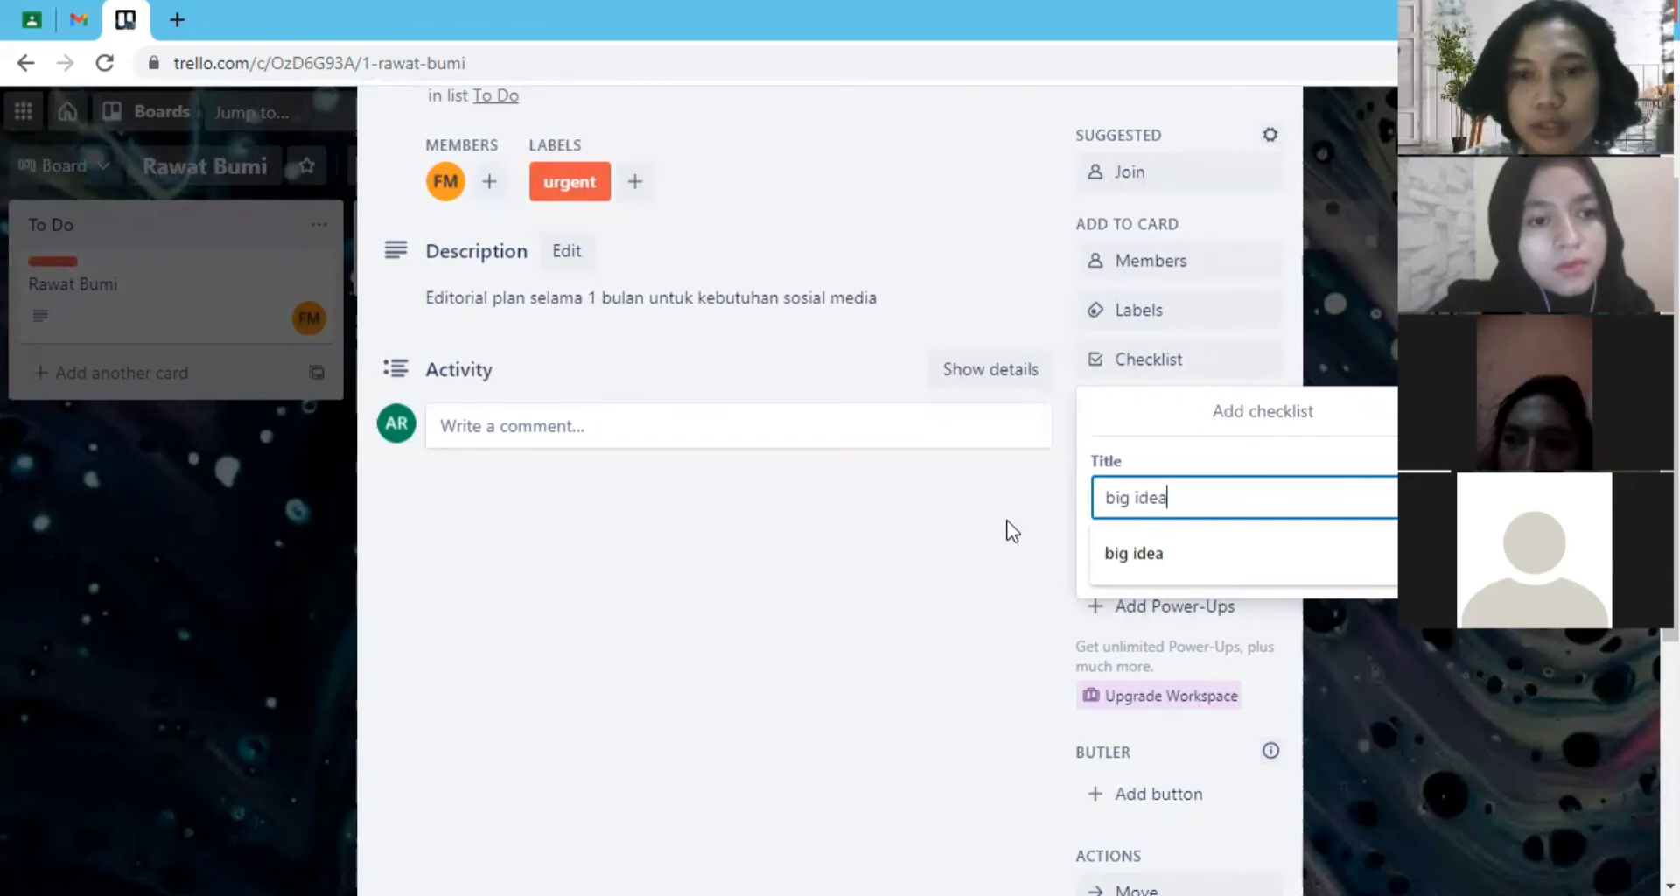
{"action": "key", "text": "Return"}
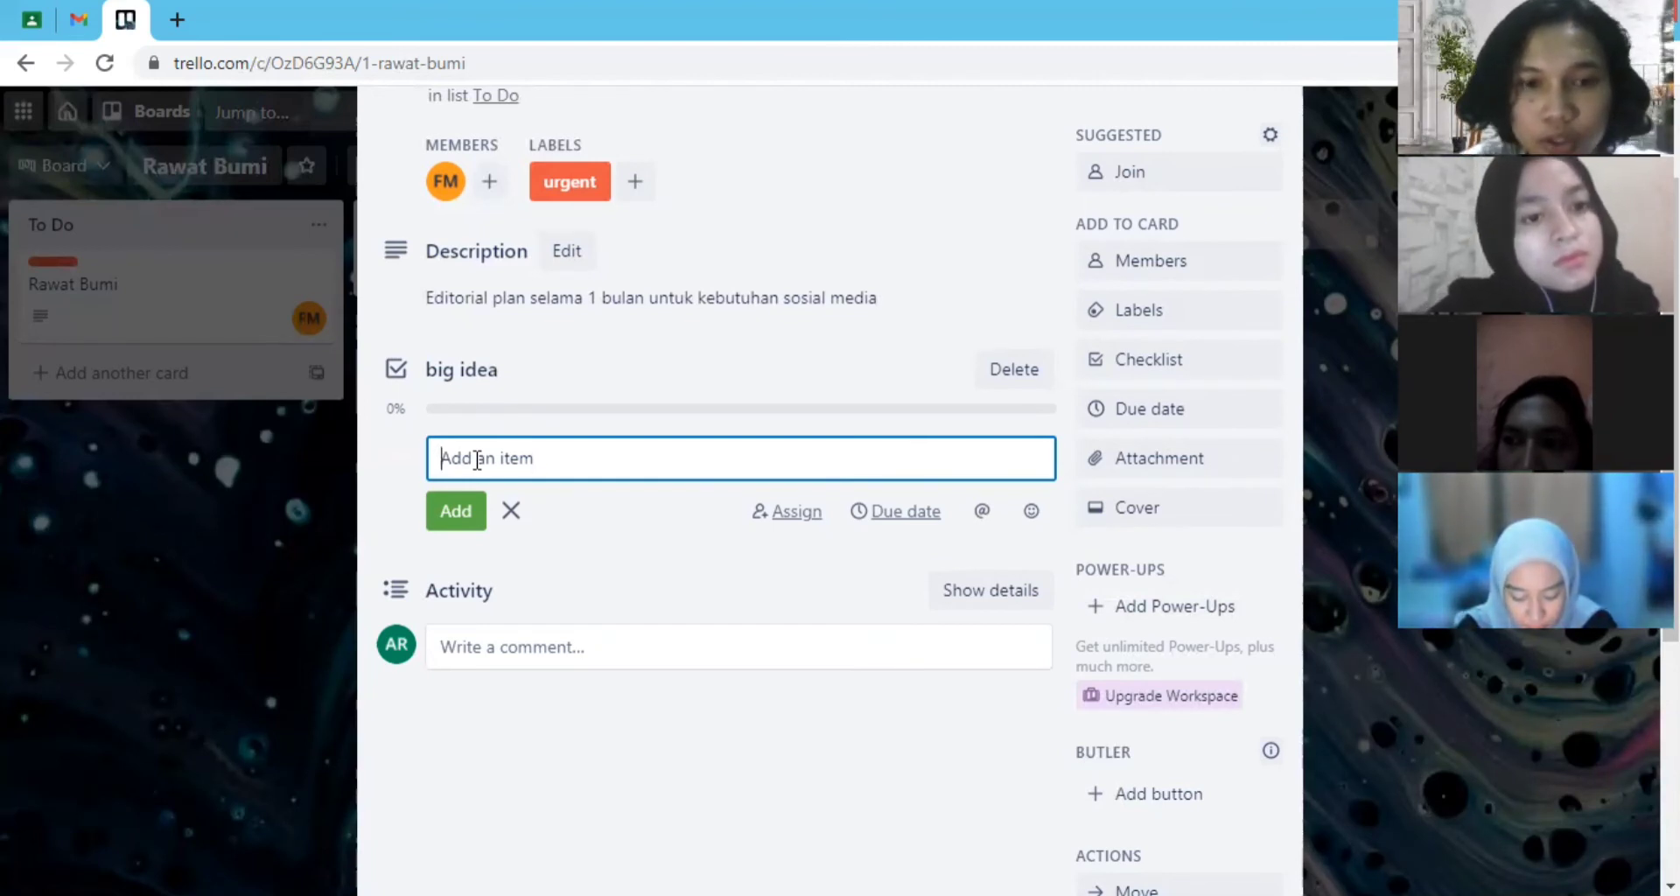
- Add the item "poster" to the "big idea" checklist
{"action": "type", "text": "poster"}
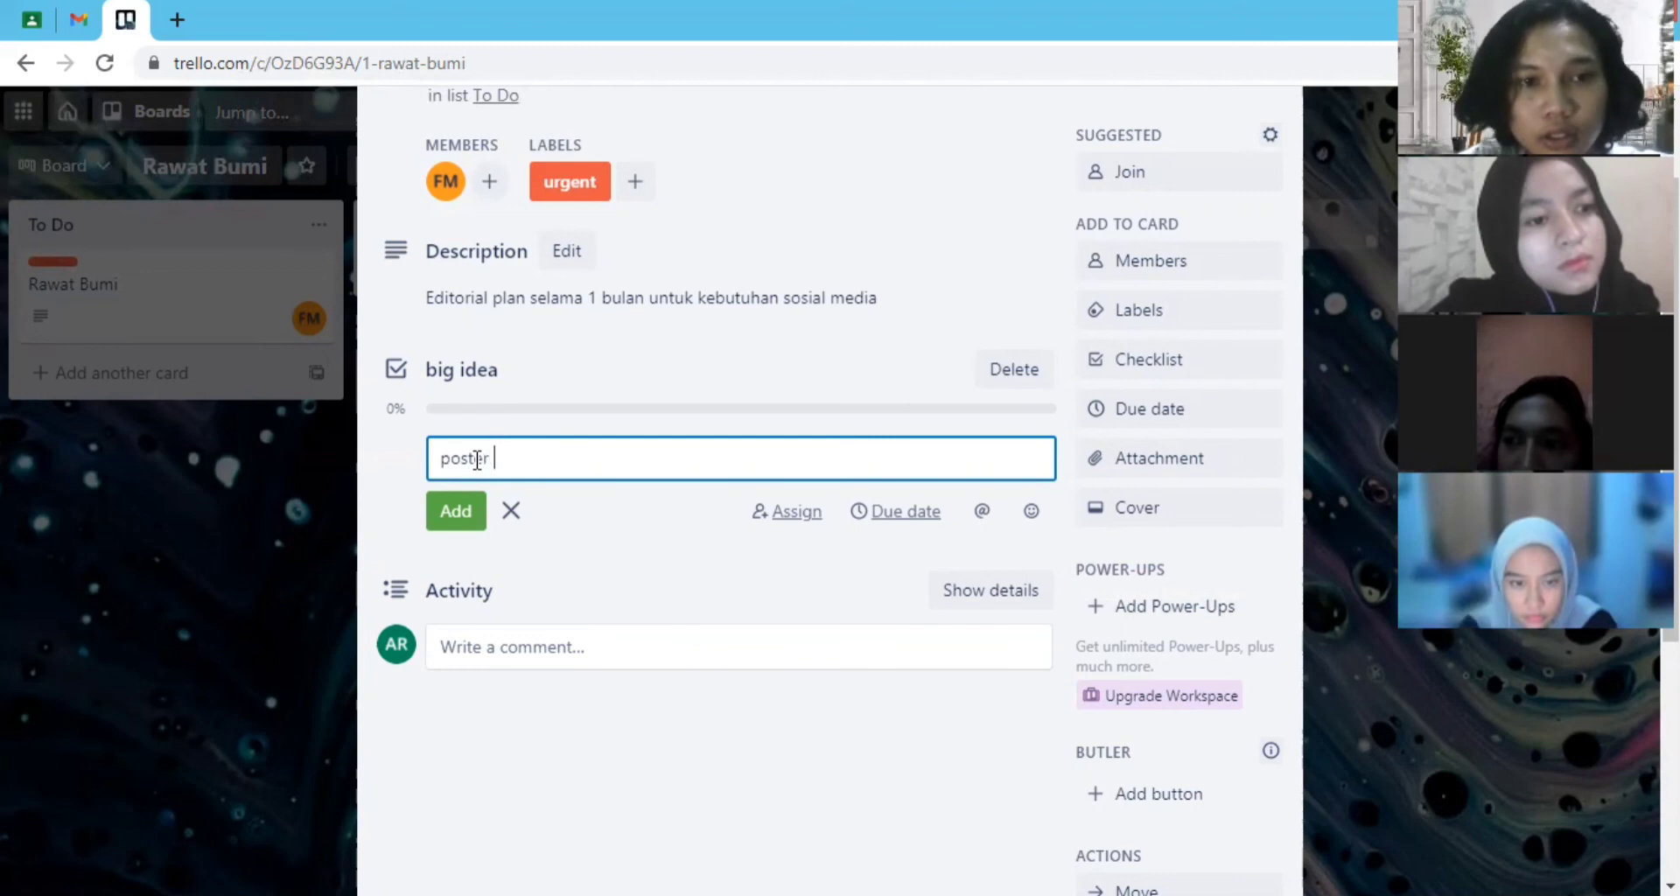
{"action": "type", "text": " selama 1"}
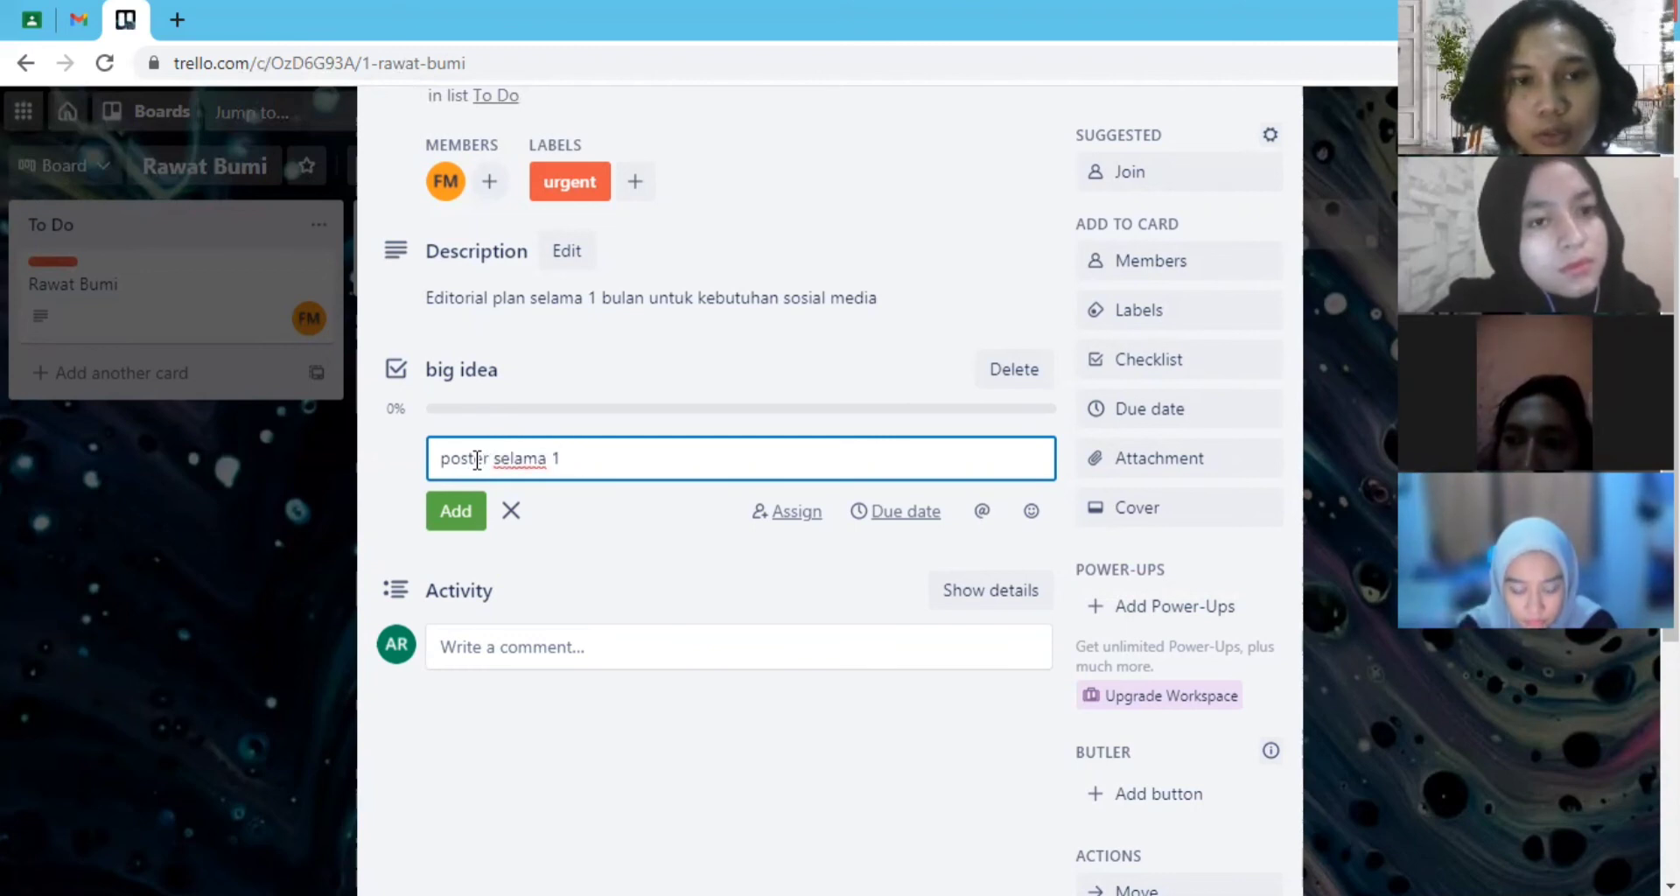
{"action": "key", "text": "BackSpace"}
{"action": "key", "text": "BackSpace"}
{"action": "key", "text": "BackSpace"}
{"action": "key", "text": "BackSpace"}
{"action": "key", "text": "BackSpace"}
{"action": "key", "text": "BackSpace"}
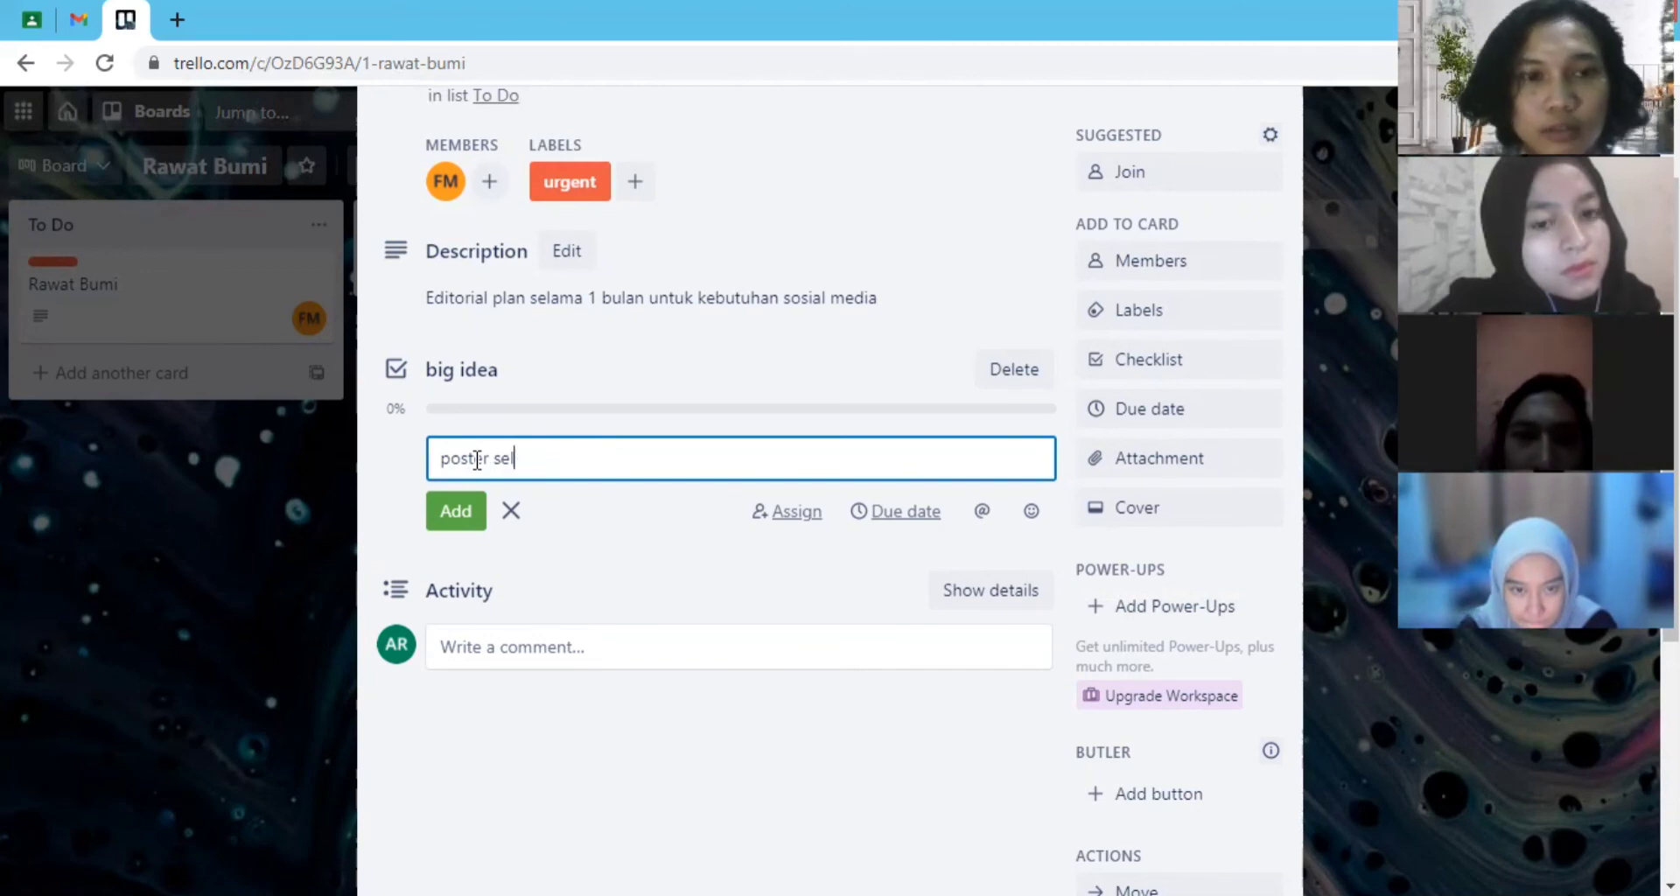
{"action": "key", "text": "BackSpace"}
{"action": "key", "text": "BackSpace"}
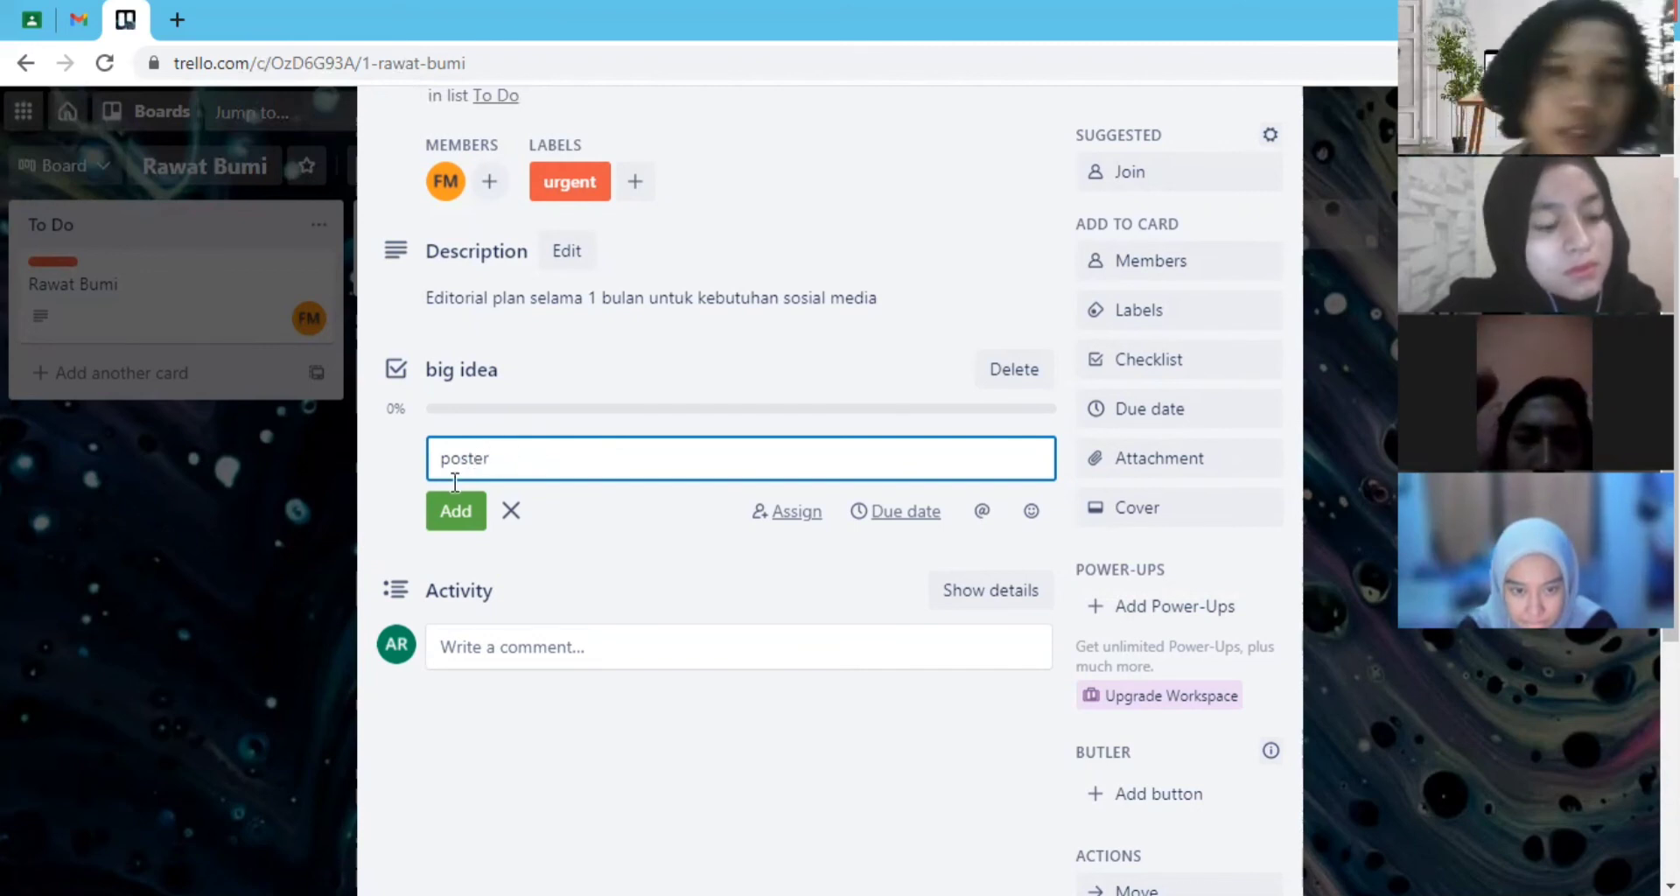
{"action": "left_click", "coordinate": [471, 521]}
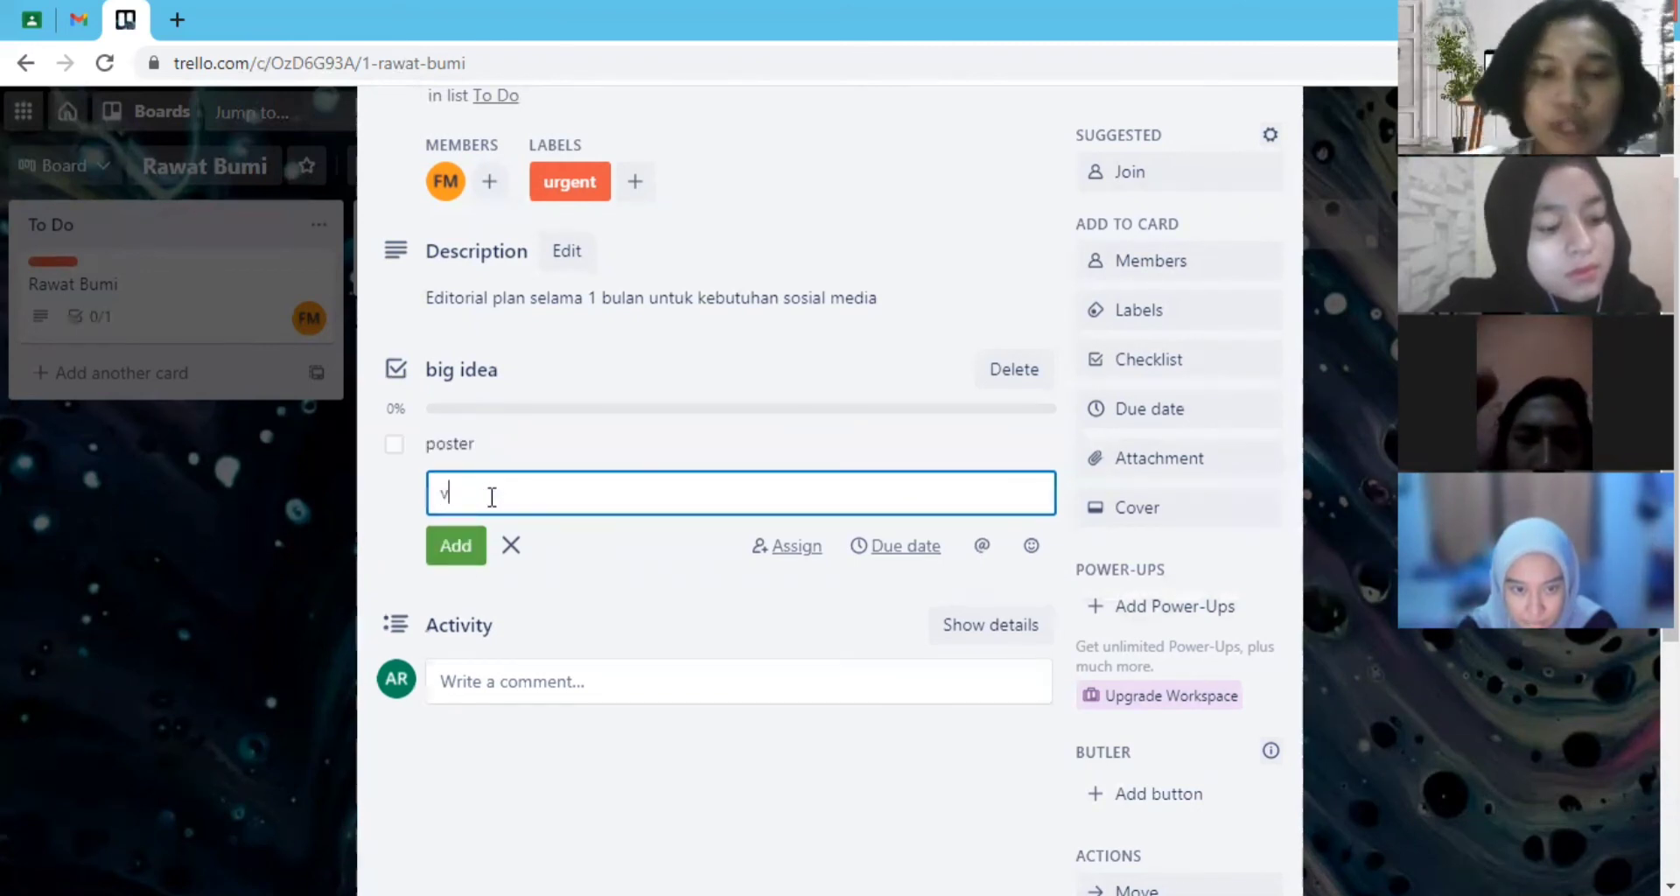
- Add the items "vidio" and "caption" to the "big idea" checklist and finish adding items
{"action": "type", "text": "vidio"}
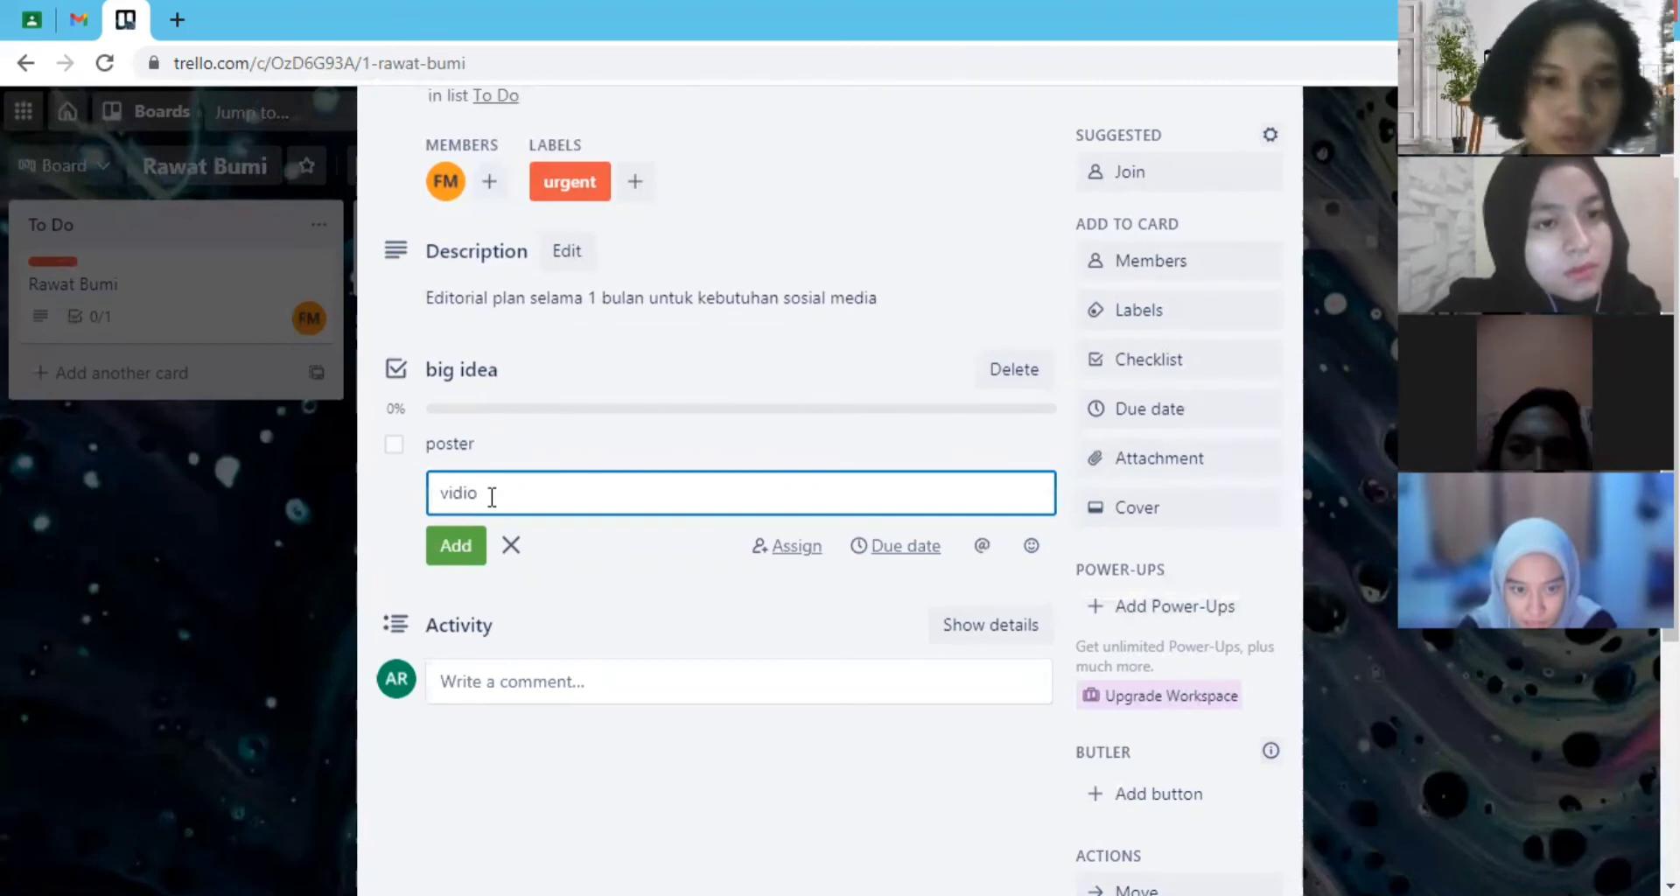
{"action": "left_click", "coordinate": [452, 546]}
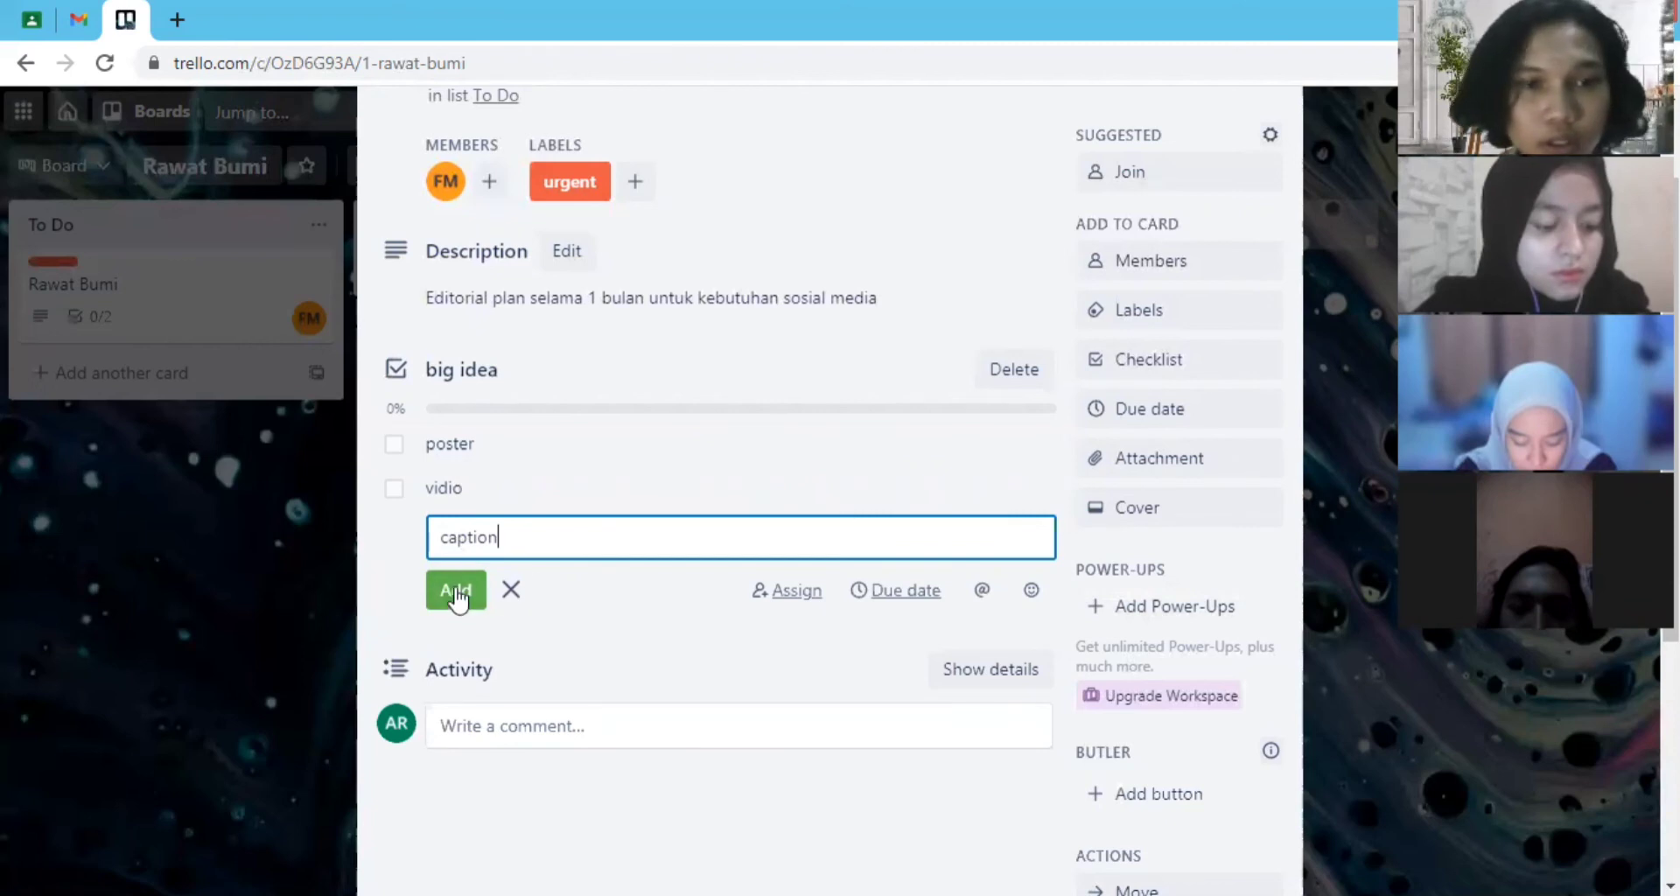
{"action": "left_click", "coordinate": [453, 590]}
{"action": "left_click", "coordinate": [375, 613]}
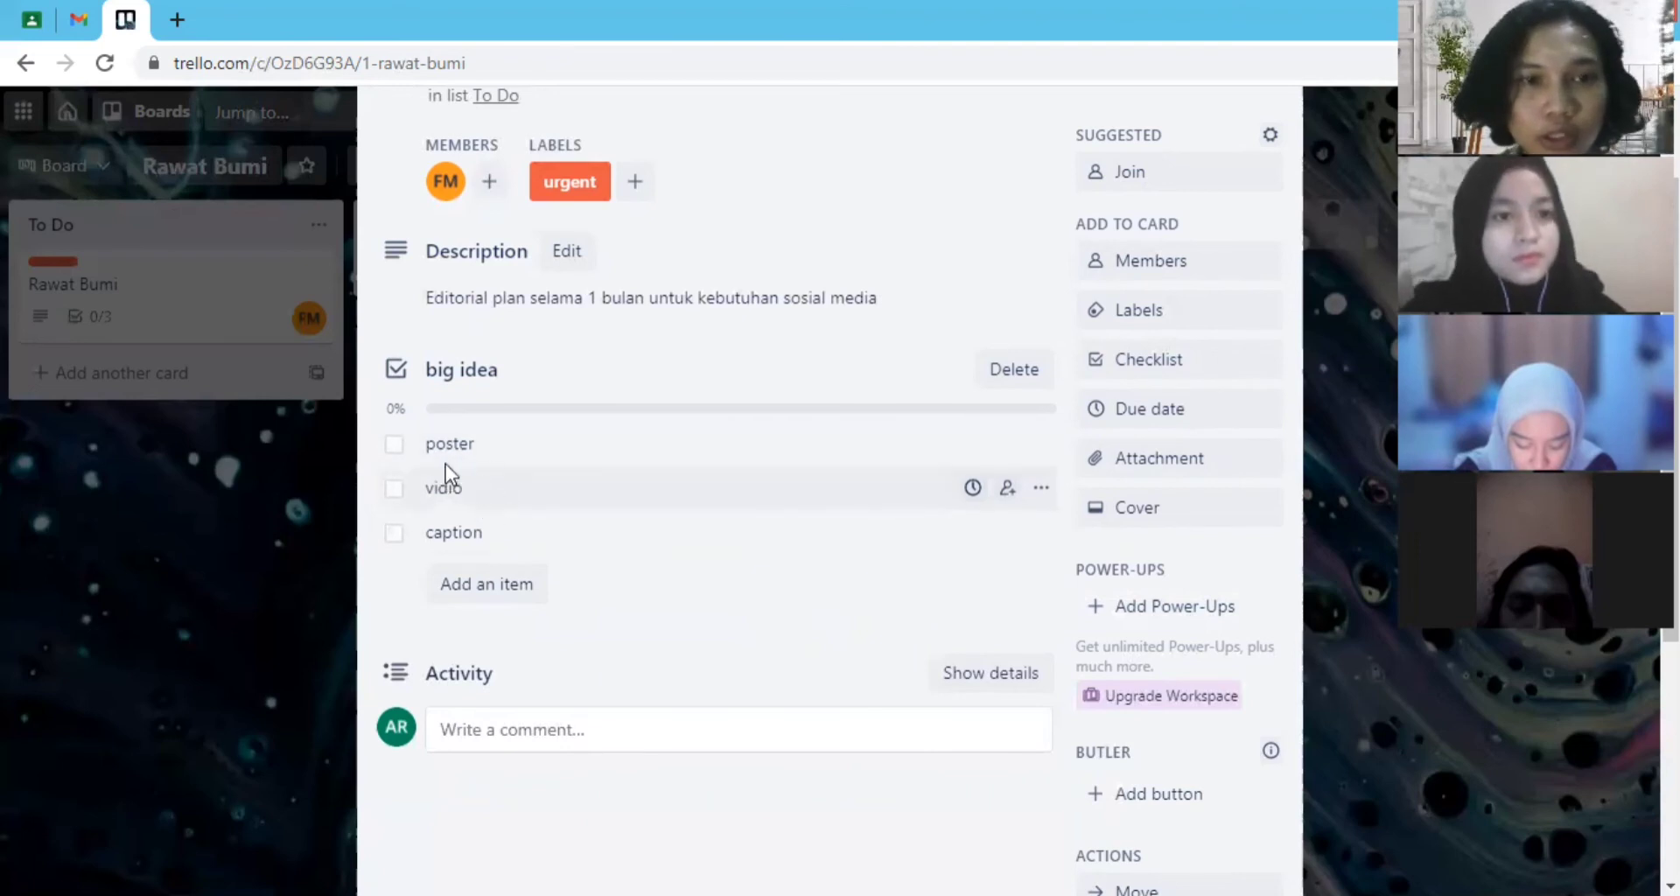
- Mark the poster, vidio and caption checklist items as complete
{"action": "left_click", "coordinate": [395, 445]}
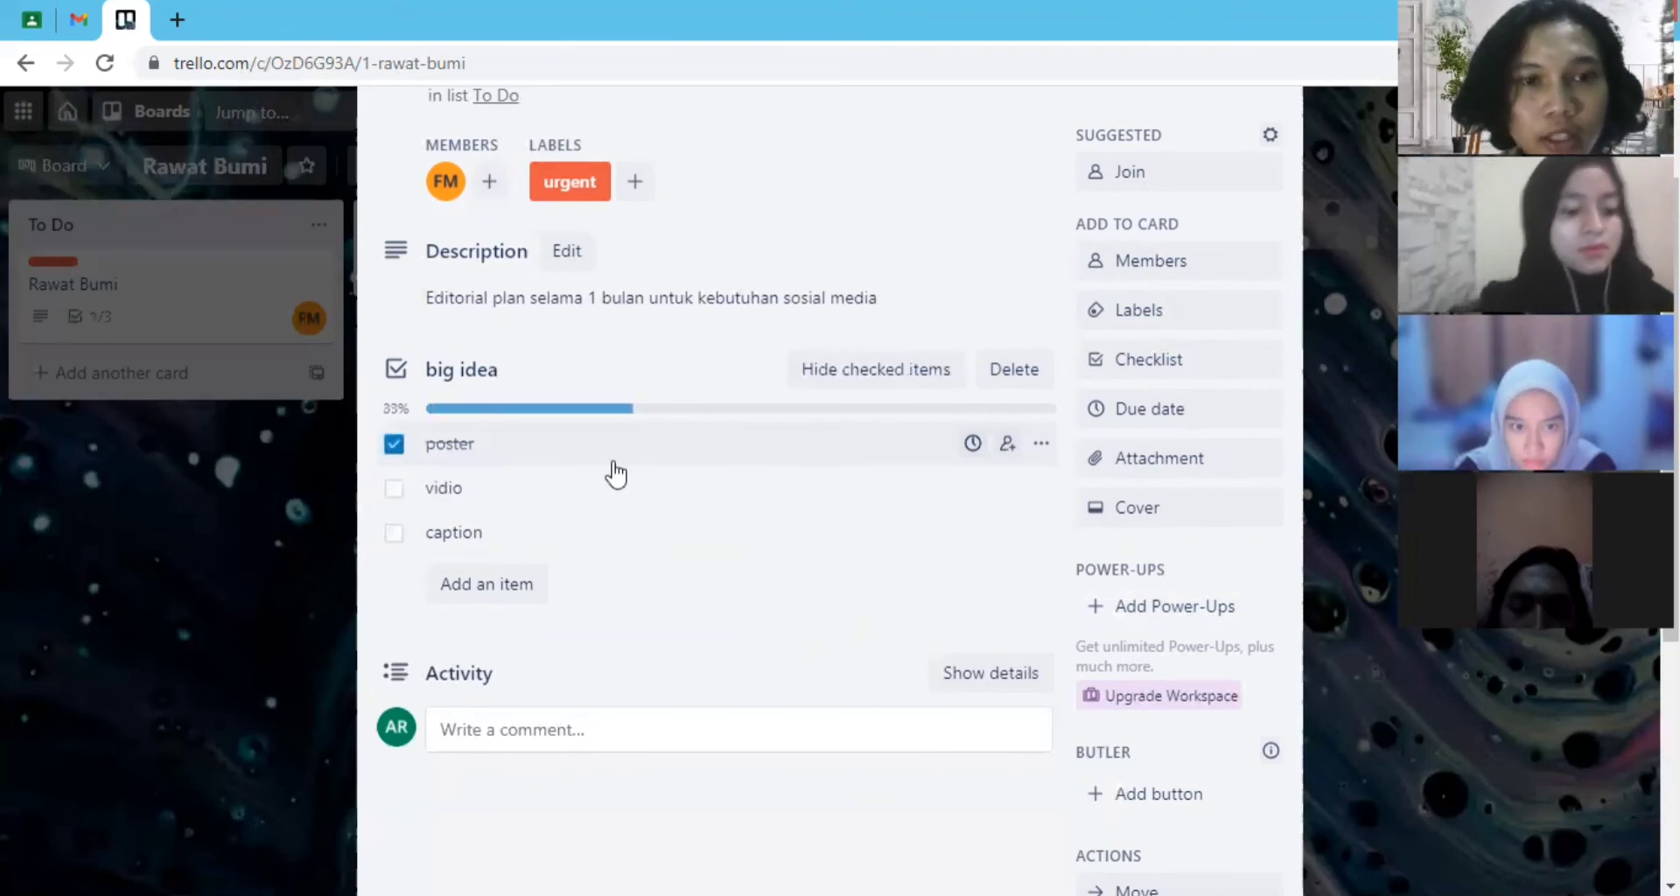
{"action": "left_click", "coordinate": [396, 490]}
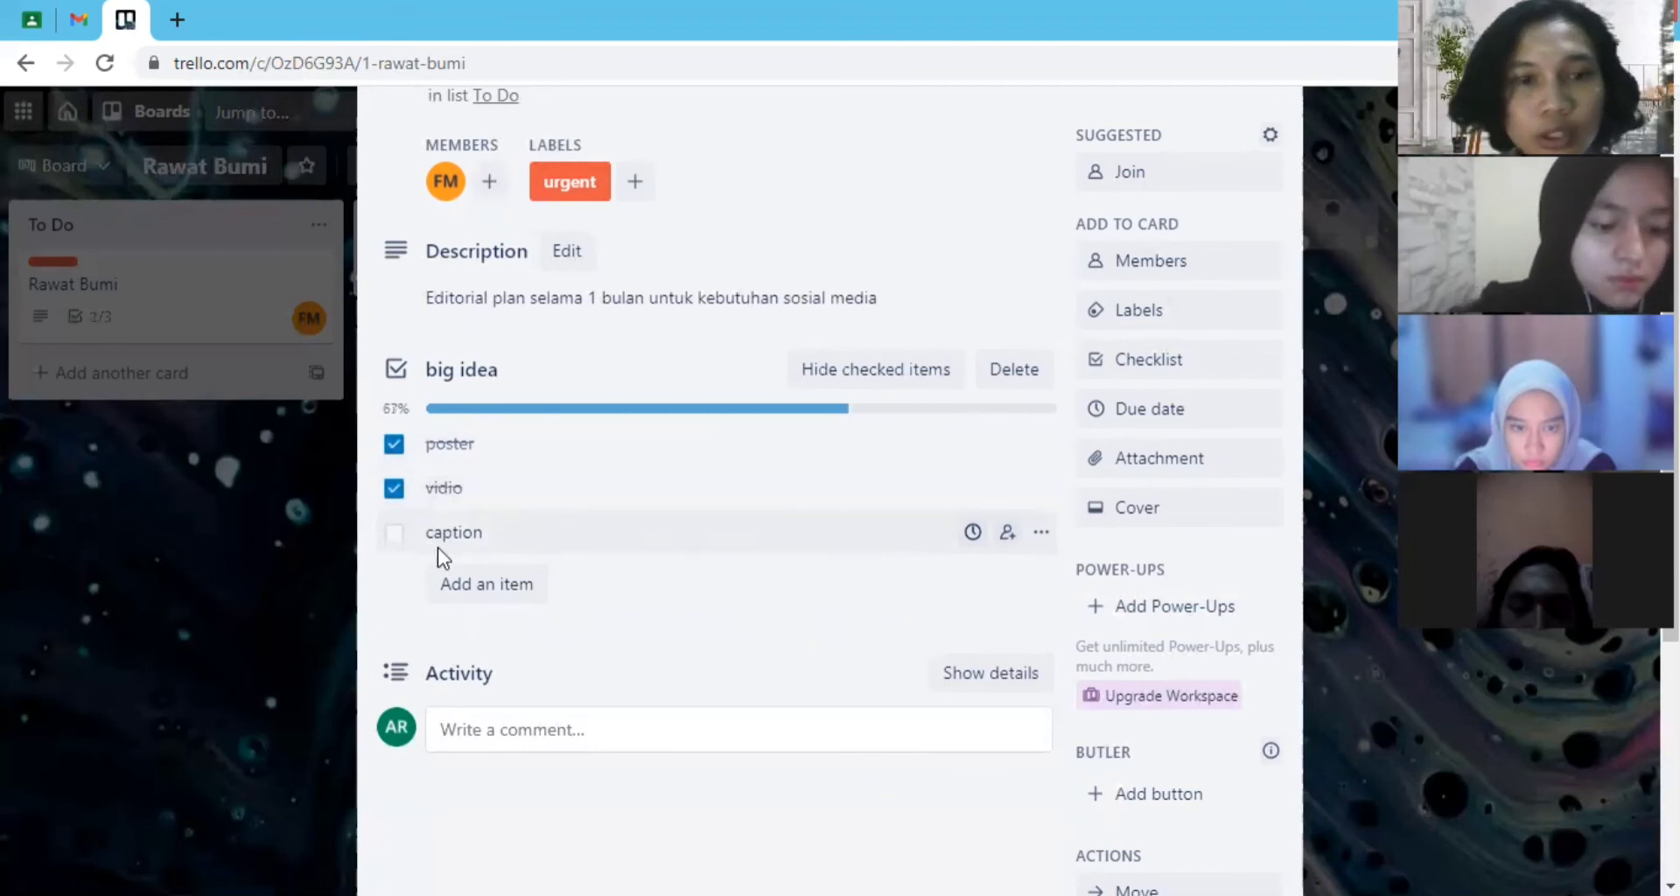
{"action": "left_click", "coordinate": [395, 534]}
- Set the Rawat Bumi card's start date to 04/01/2021 and due date to 04/20/2021, save the dates and close the card
{"action": "scroll", "coordinate": [665, 547], "scroll_direction": "down", "scroll_amount": 1}
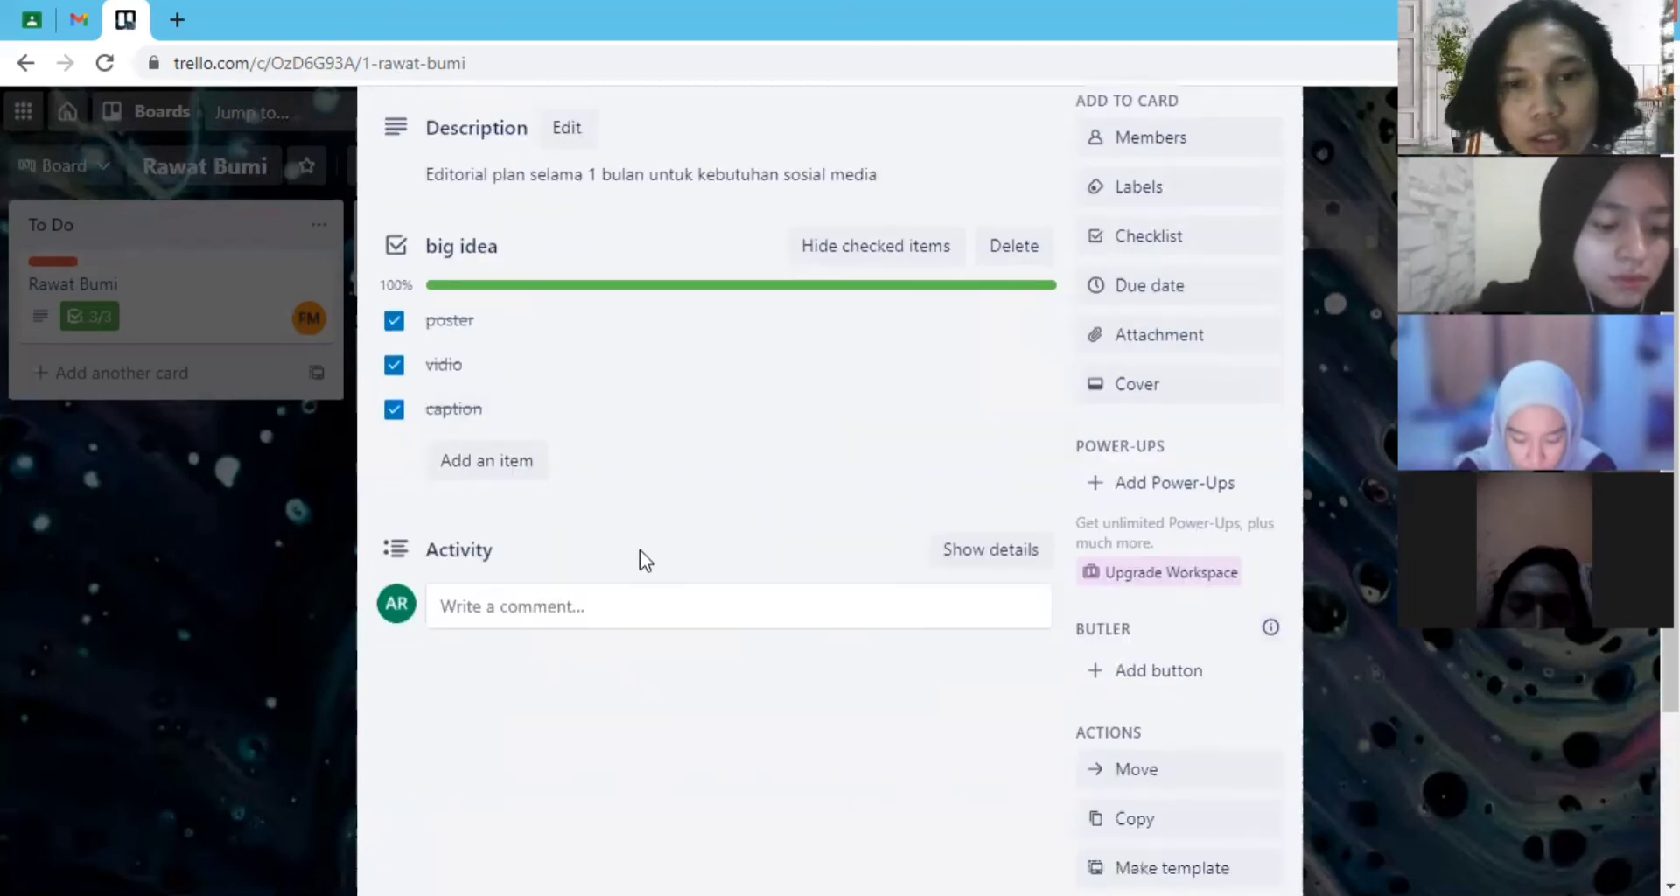
{"action": "scroll", "coordinate": [638, 550], "scroll_direction": "up", "scroll_amount": 4}
{"action": "scroll", "coordinate": [1342, 700], "scroll_direction": "down", "scroll_amount": 4}
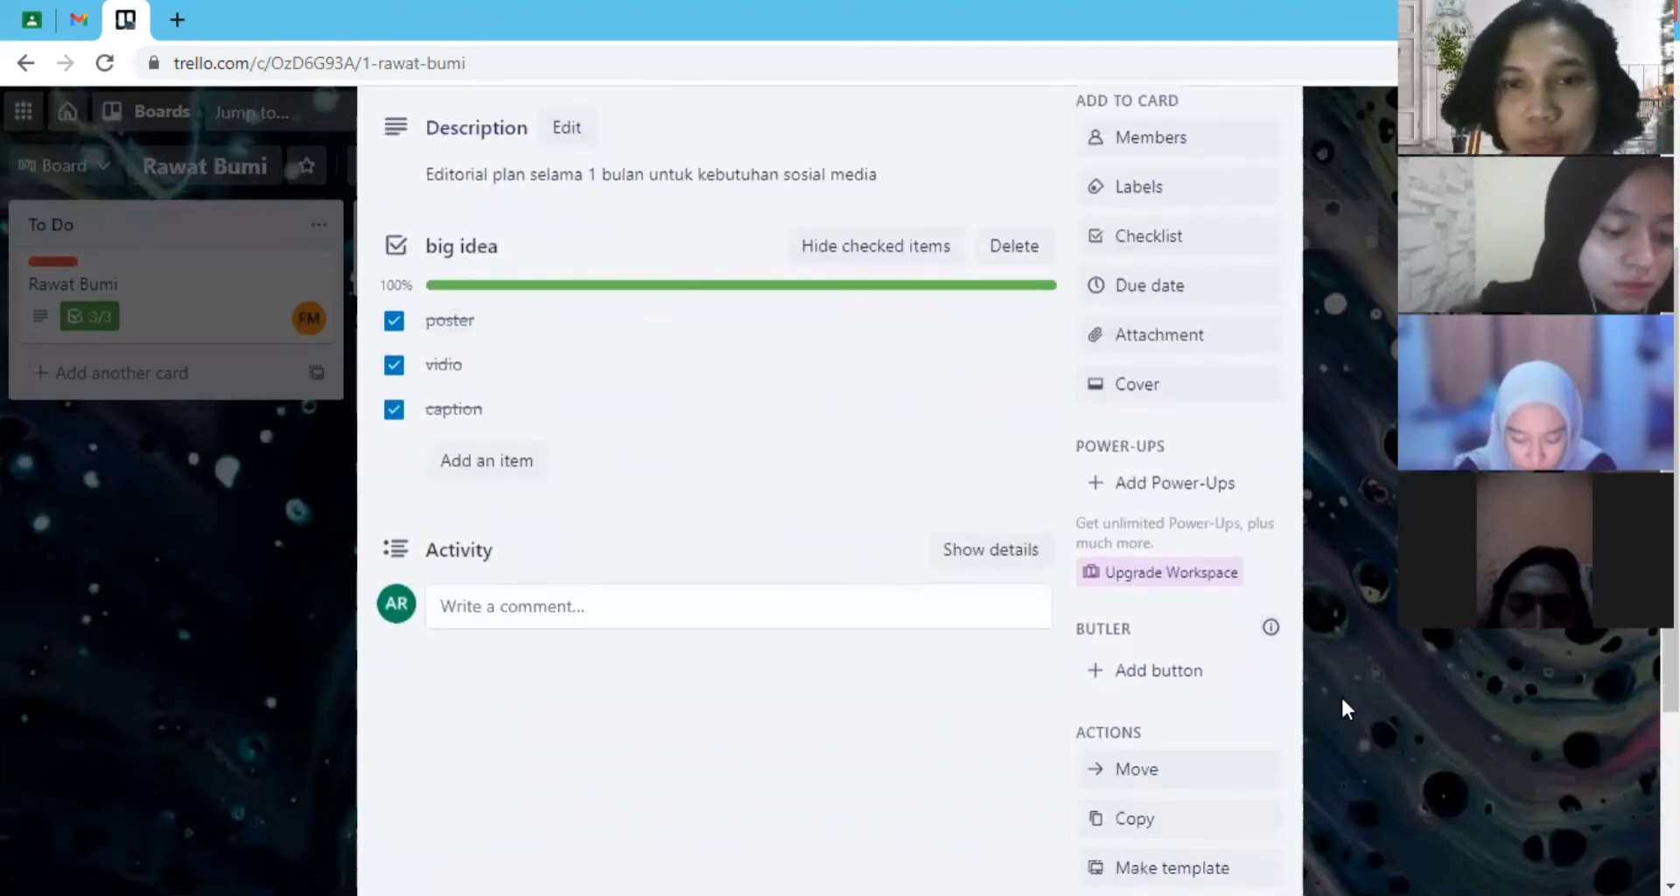
{"action": "scroll", "coordinate": [1173, 283], "scroll_direction": "up", "scroll_amount": 1}
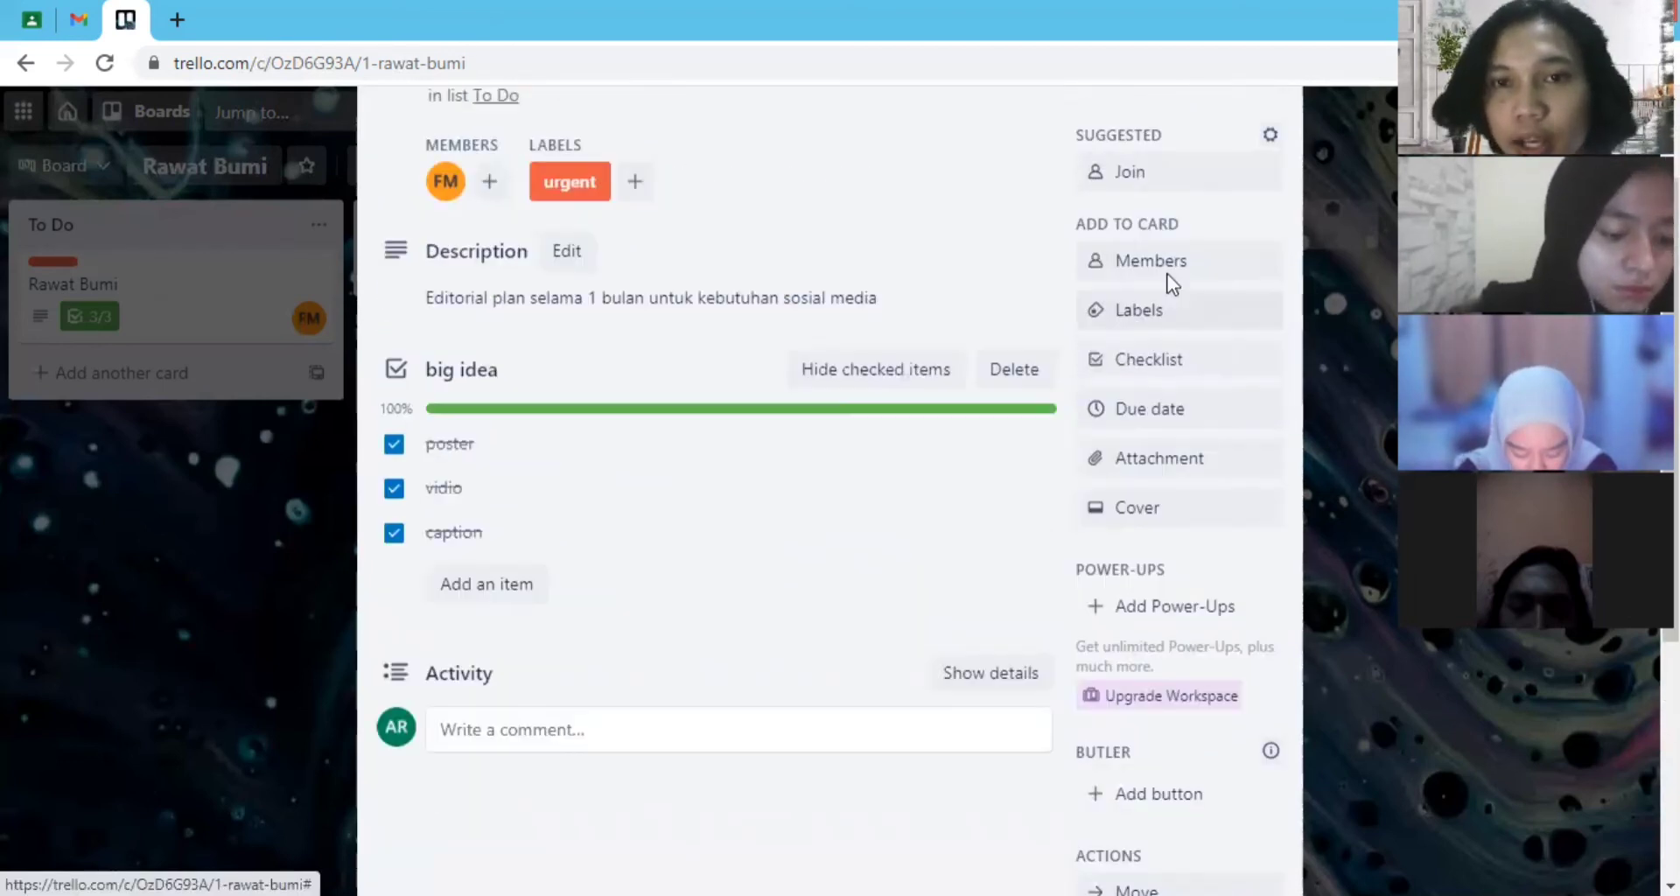
{"action": "left_click", "coordinate": [1194, 427]}
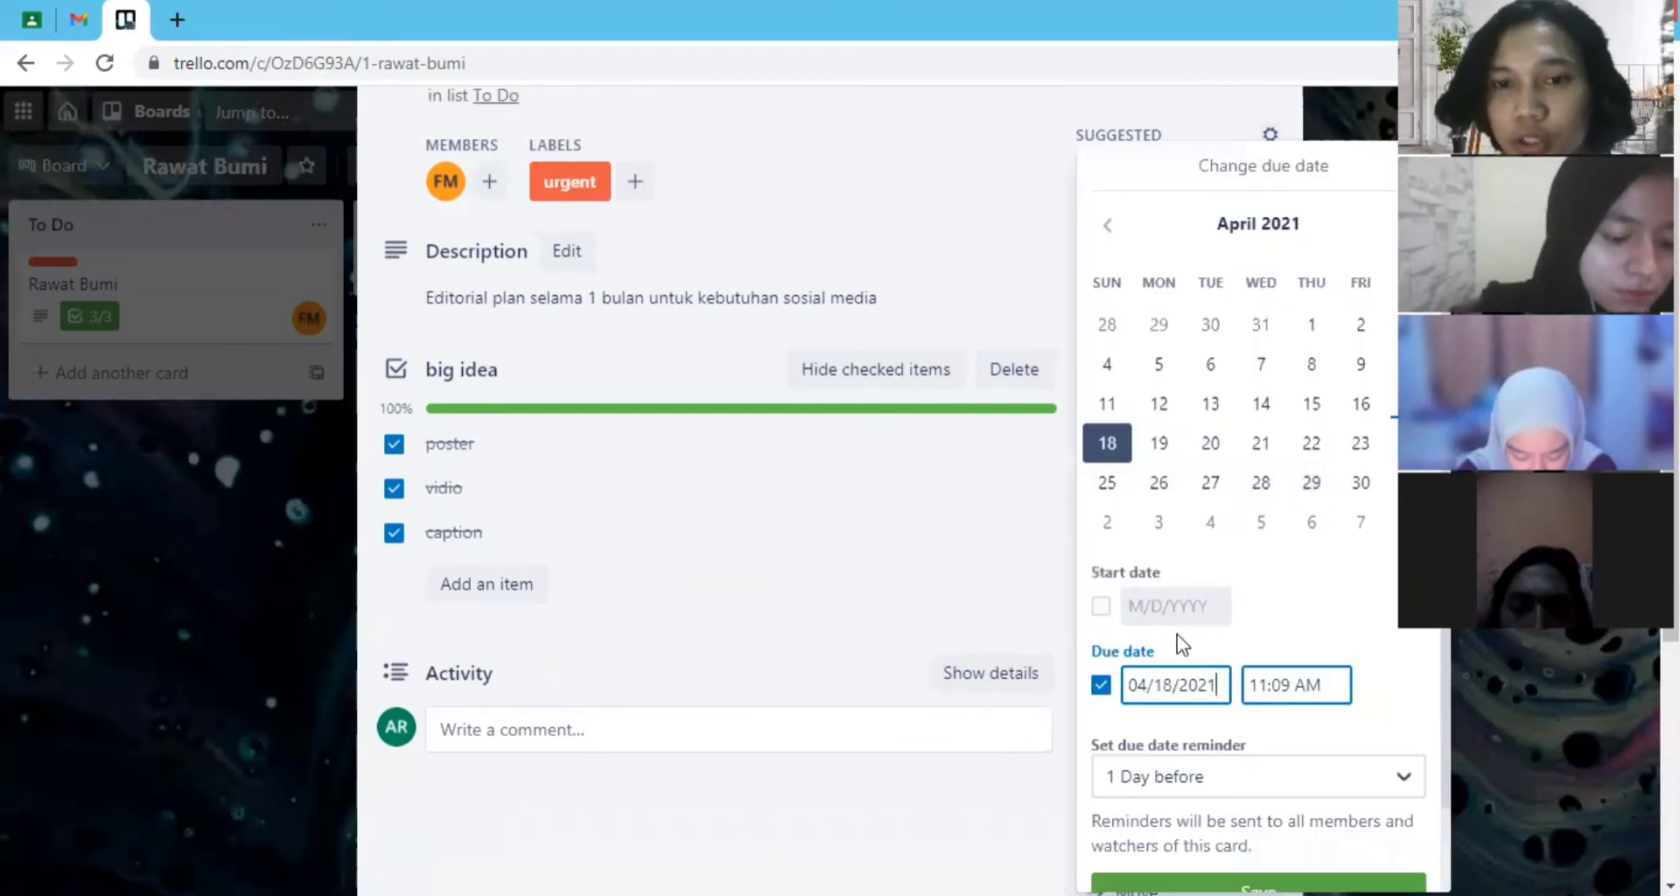
{"action": "left_click", "coordinate": [1101, 606]}
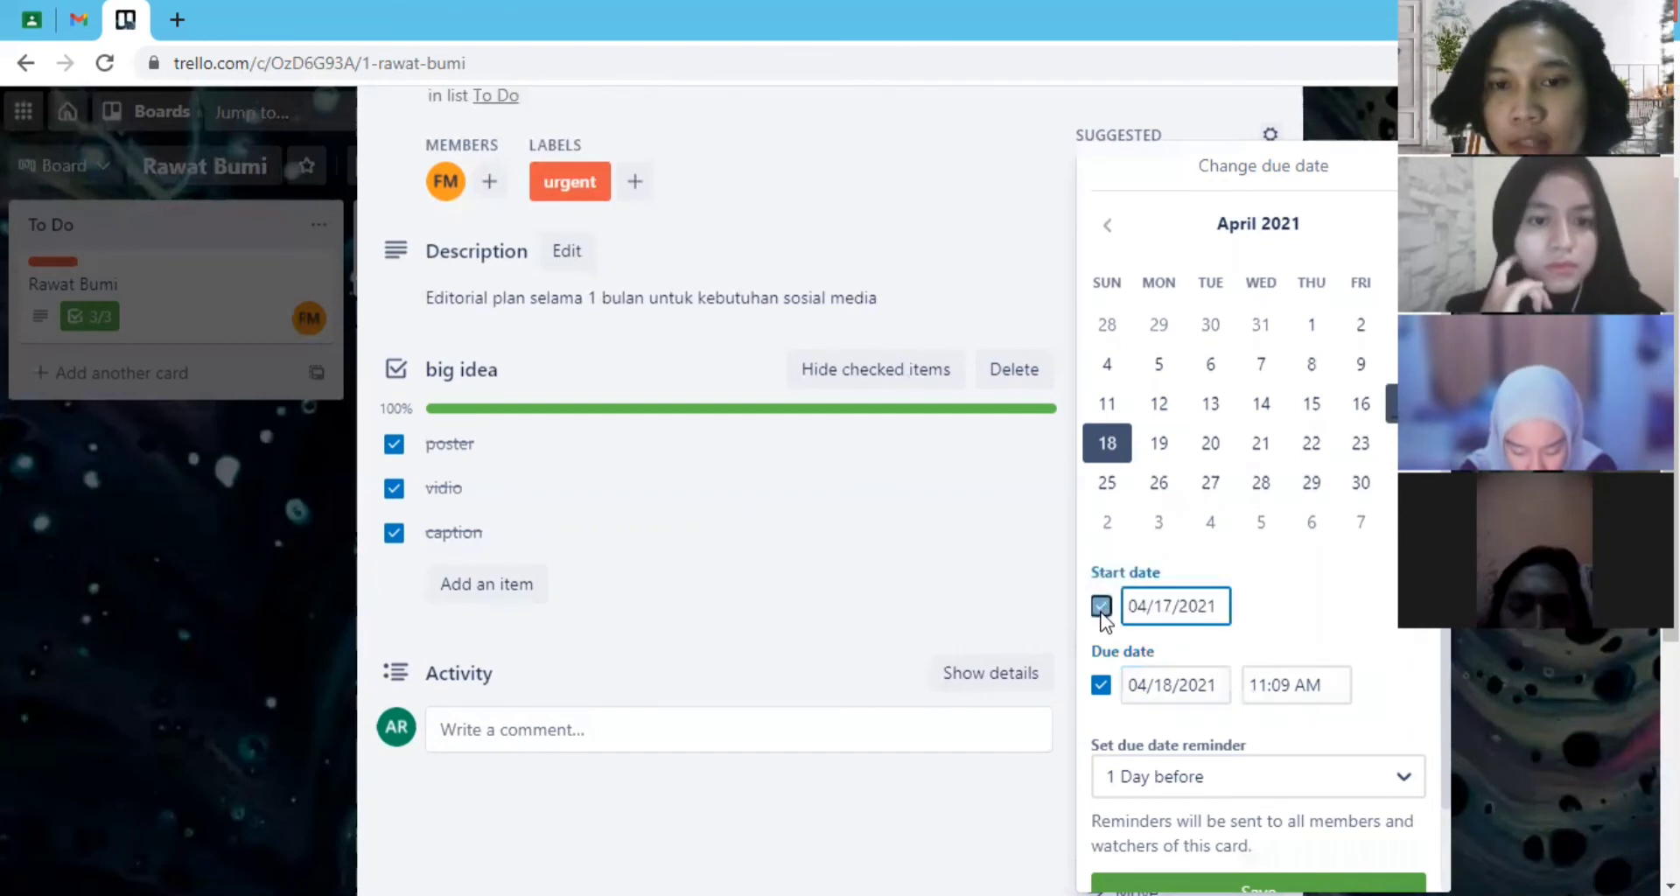
{"action": "left_click", "coordinate": [1310, 337]}
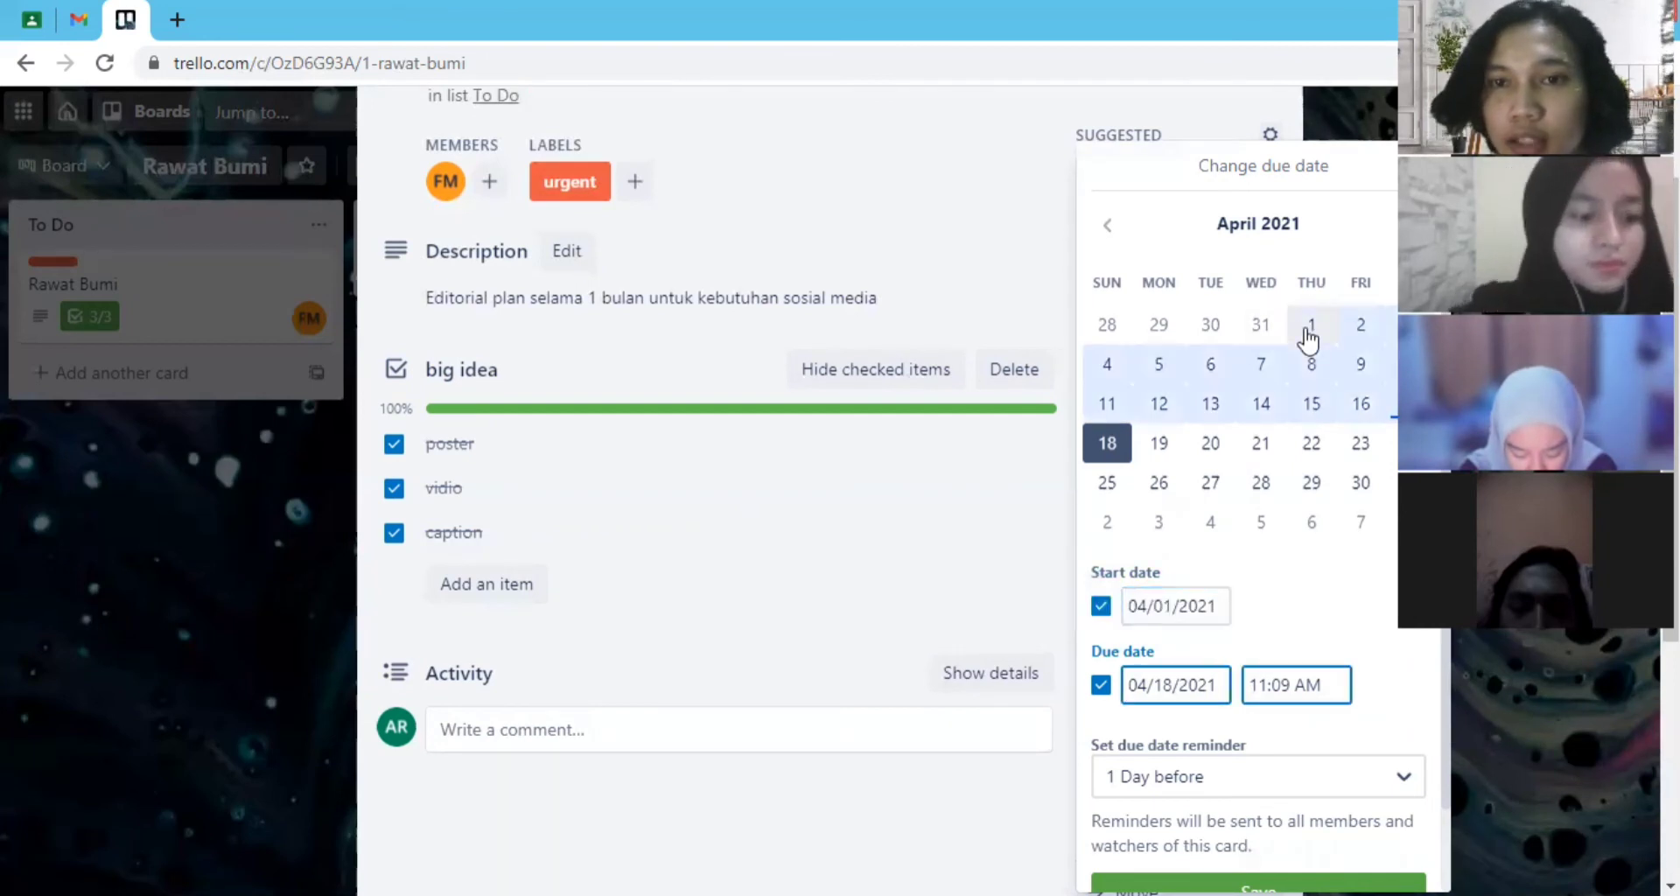
{"action": "left_click", "coordinate": [1208, 444]}
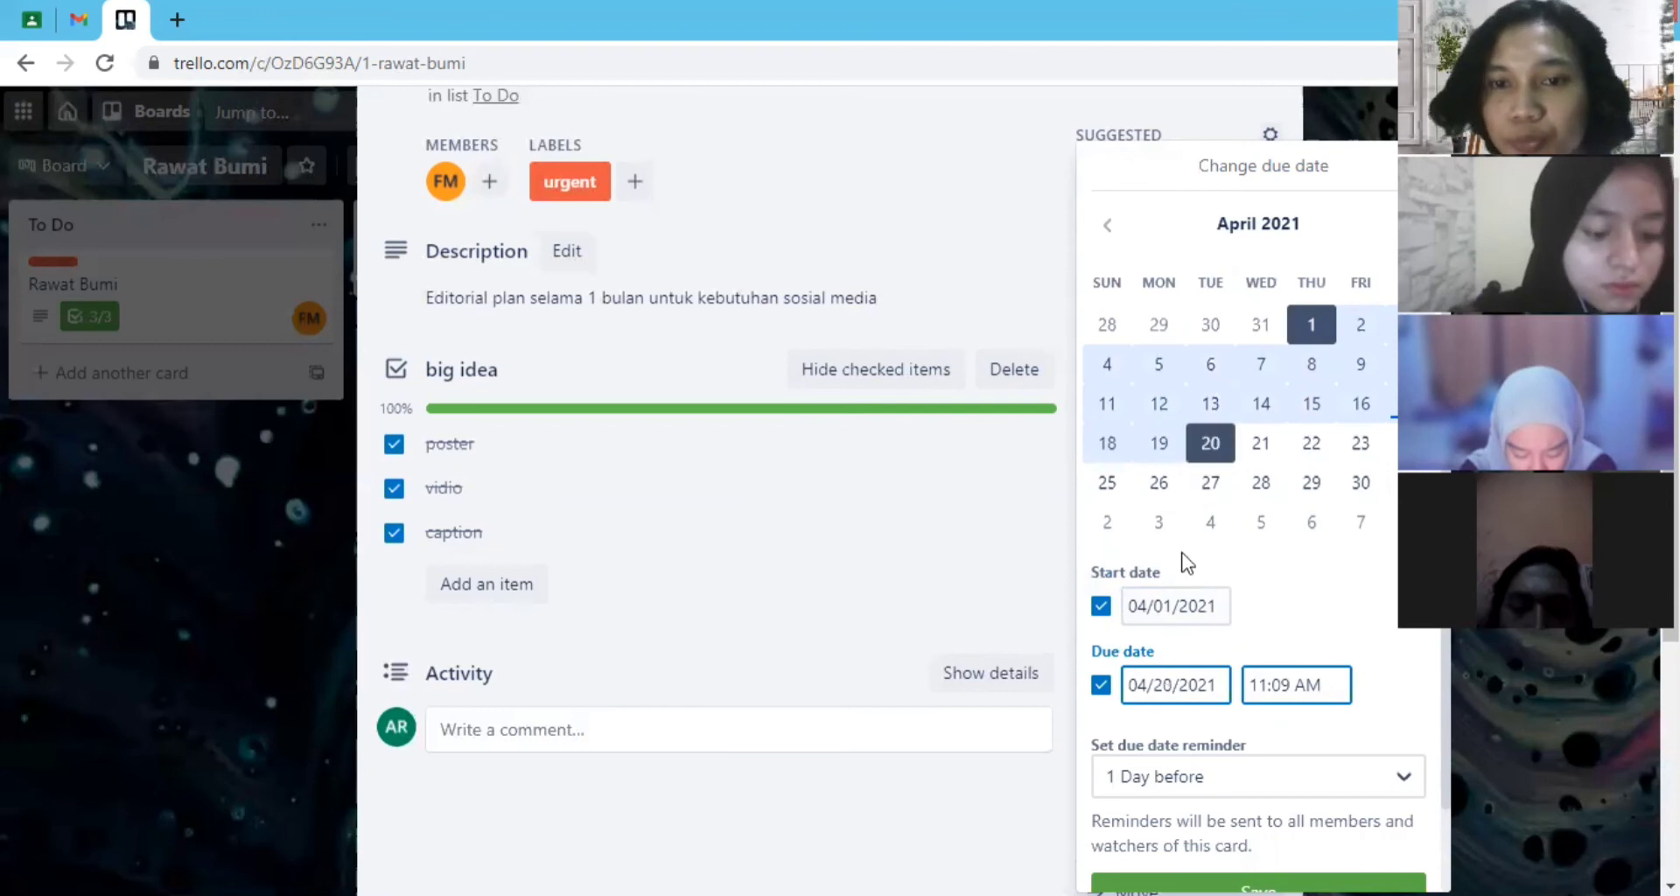
{"action": "scroll", "coordinate": [1277, 615], "scroll_direction": "down", "scroll_amount": 1}
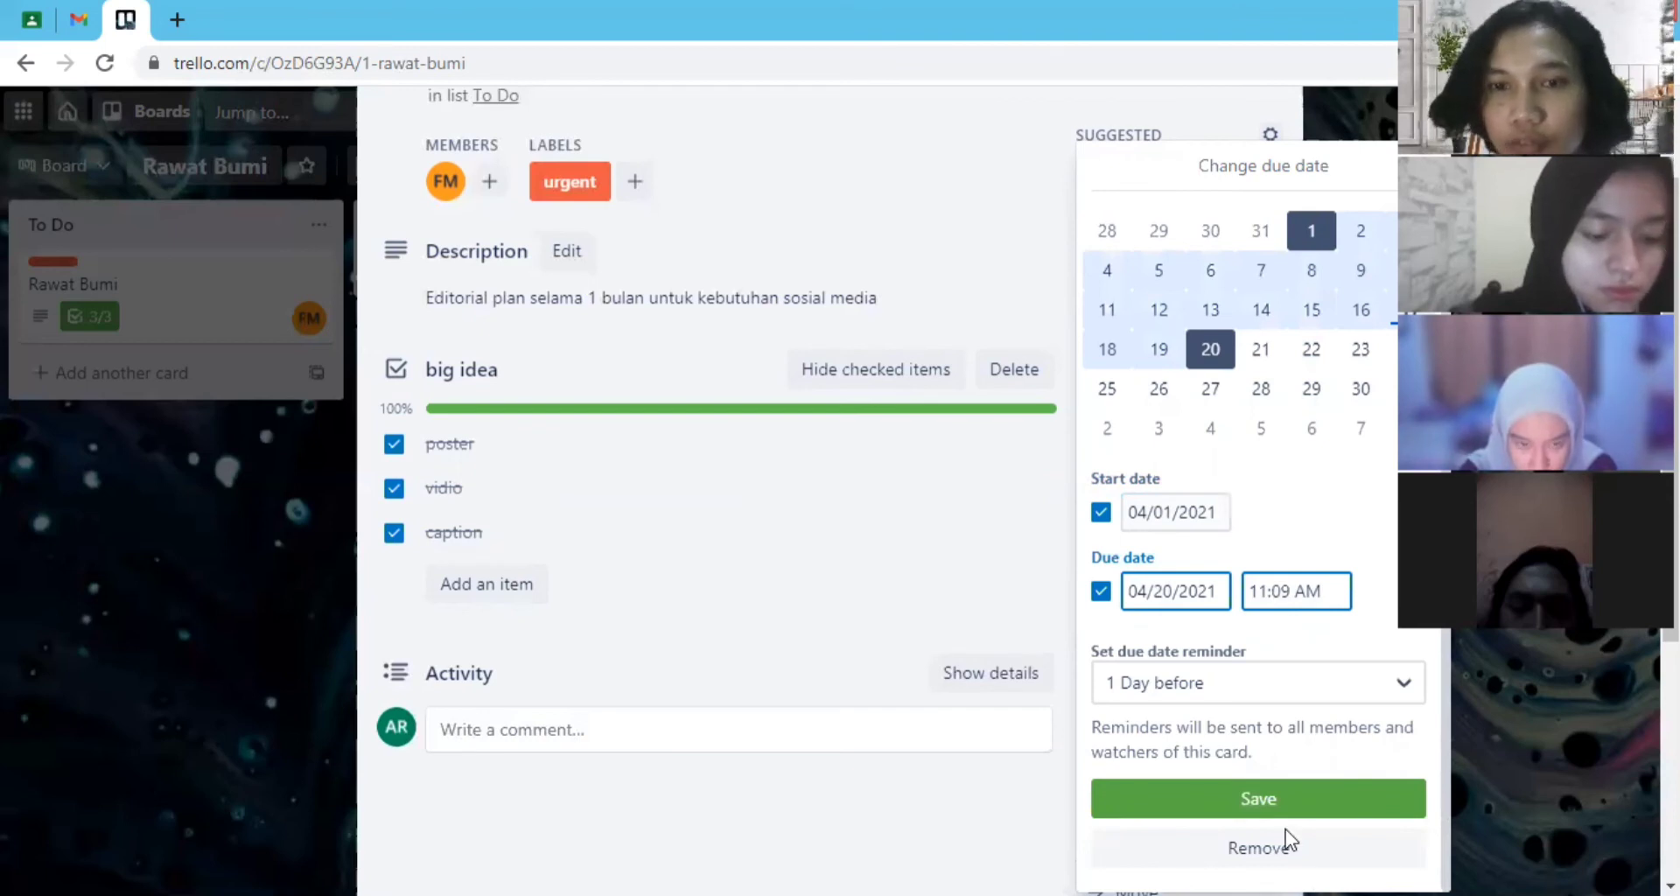
{"action": "left_click", "coordinate": [1225, 798]}
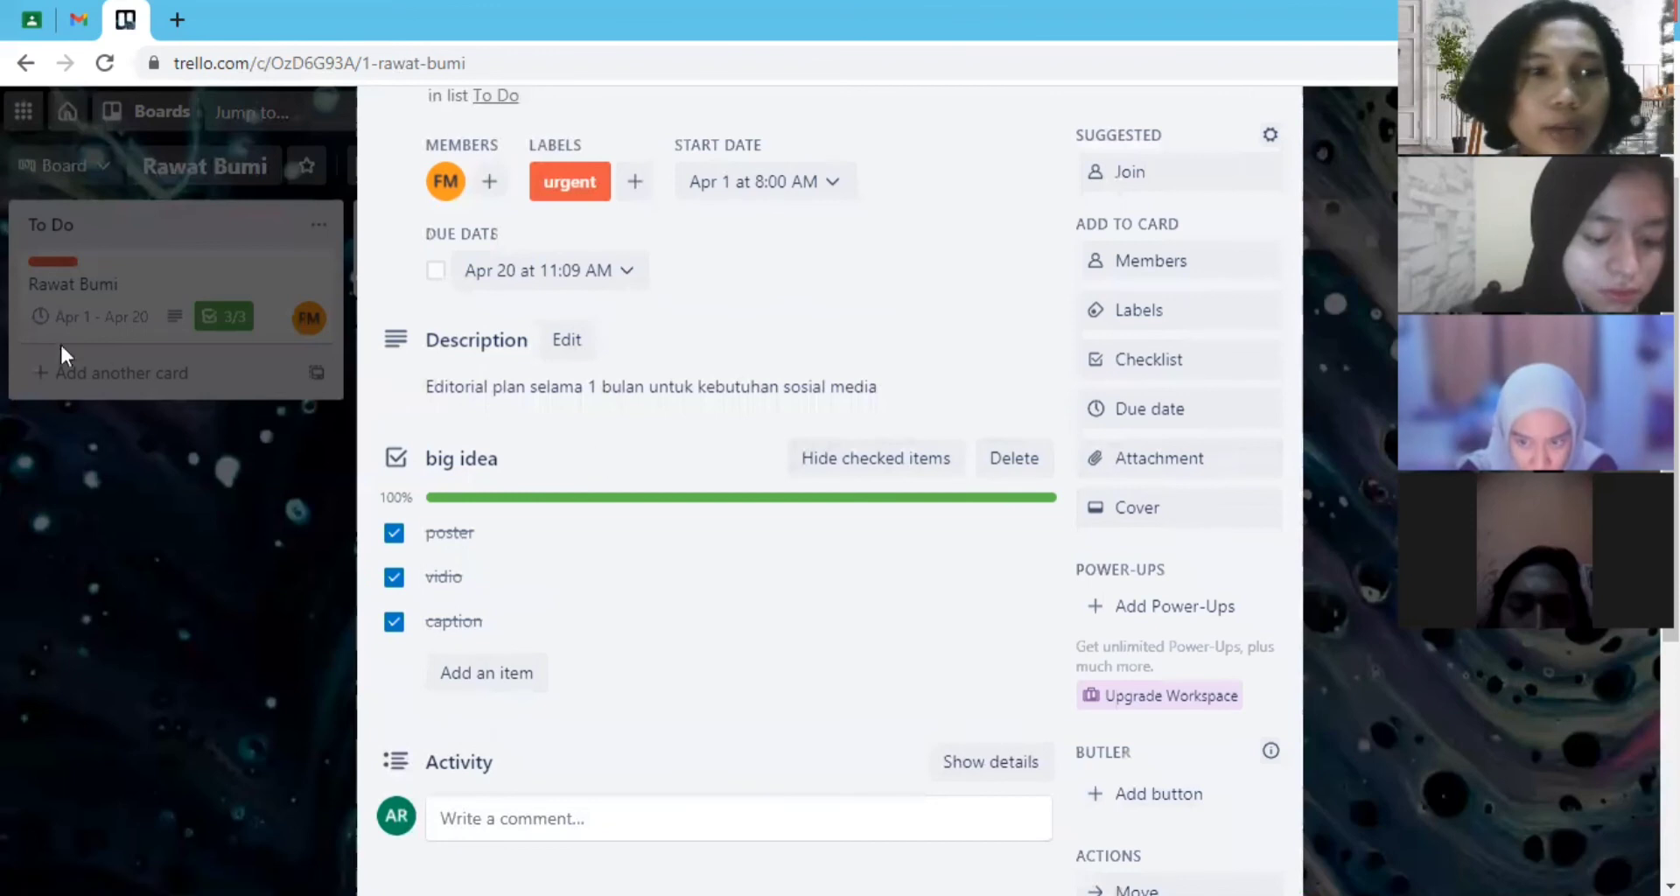
{"action": "left_click", "coordinate": [148, 481]}
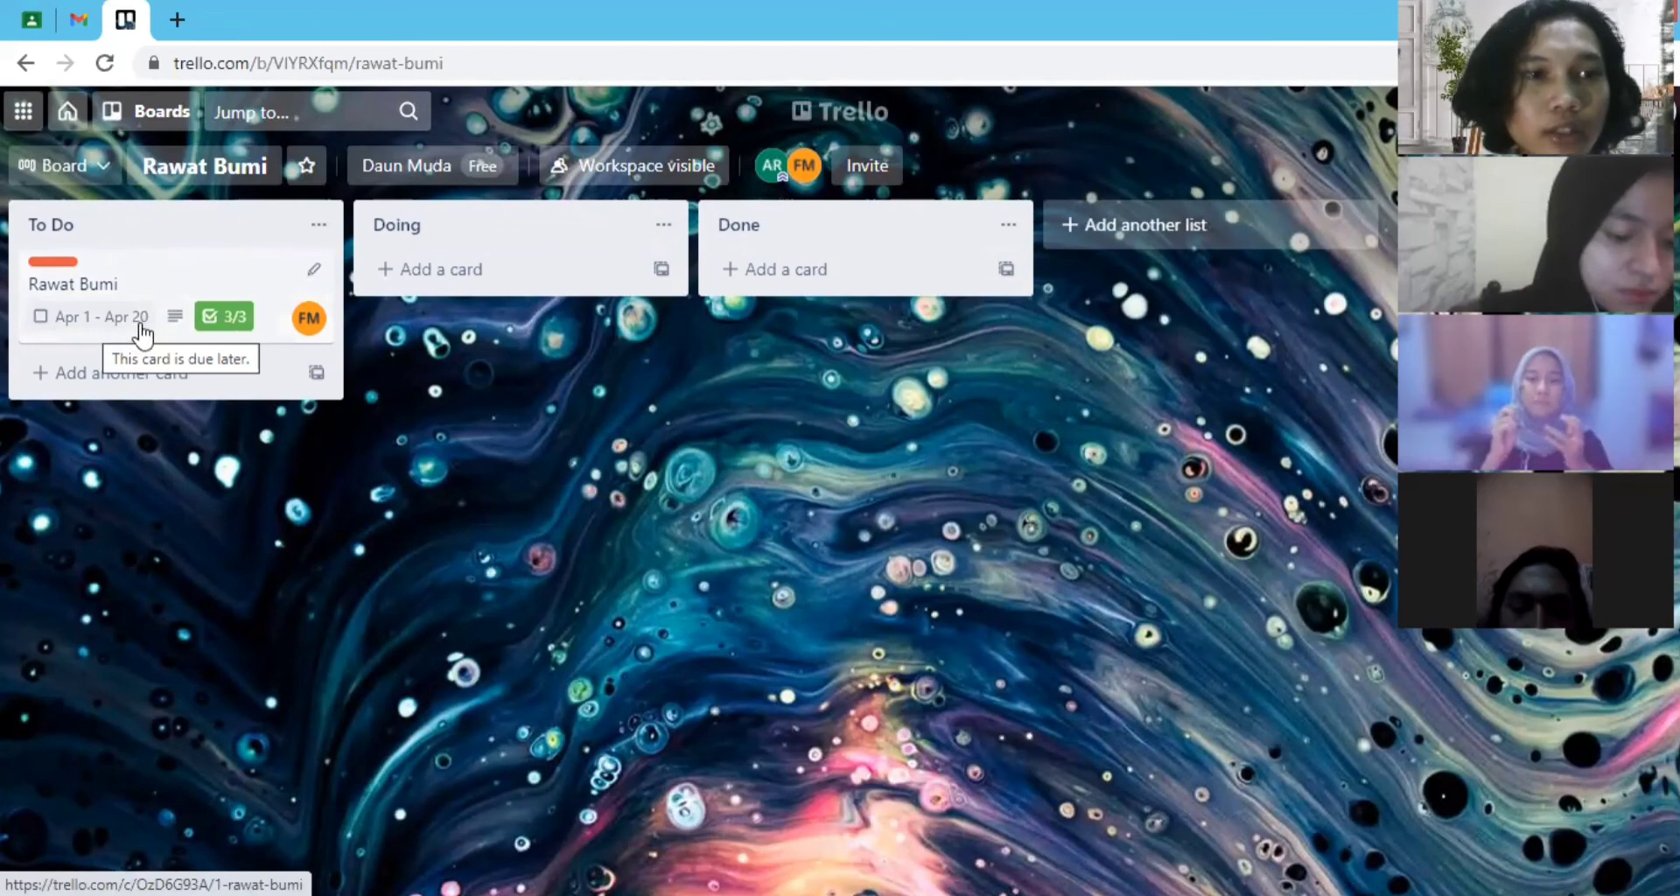
{"action": "left_click", "coordinate": [319, 225]}
{"action": "key", "text": "Escape"}
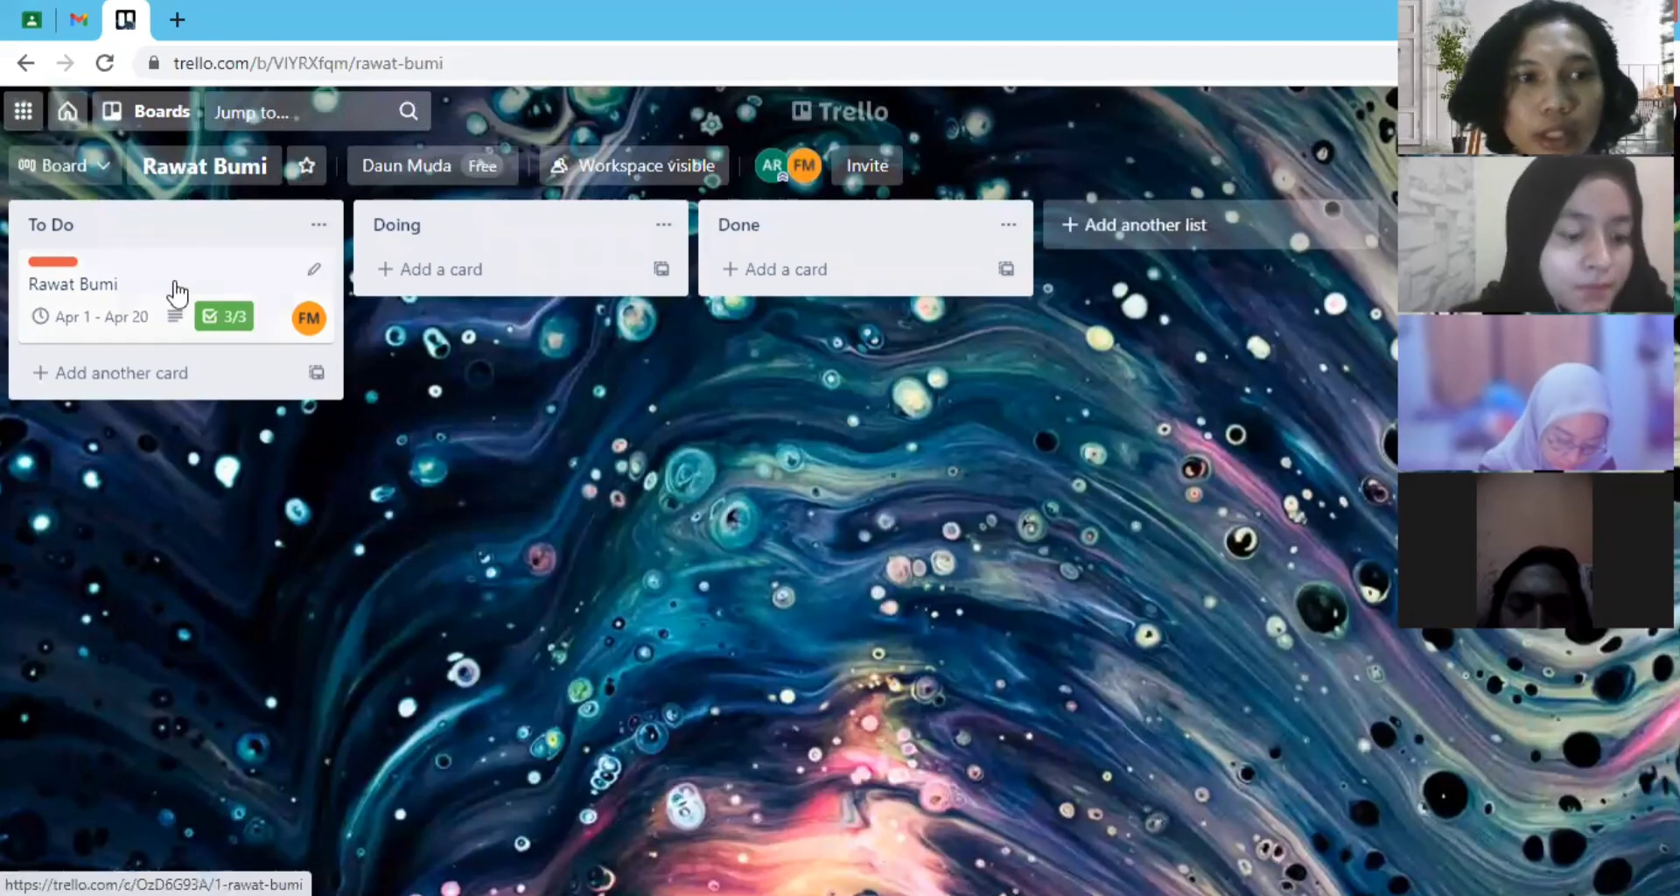
{"action": "left_click", "coordinate": [314, 269]}
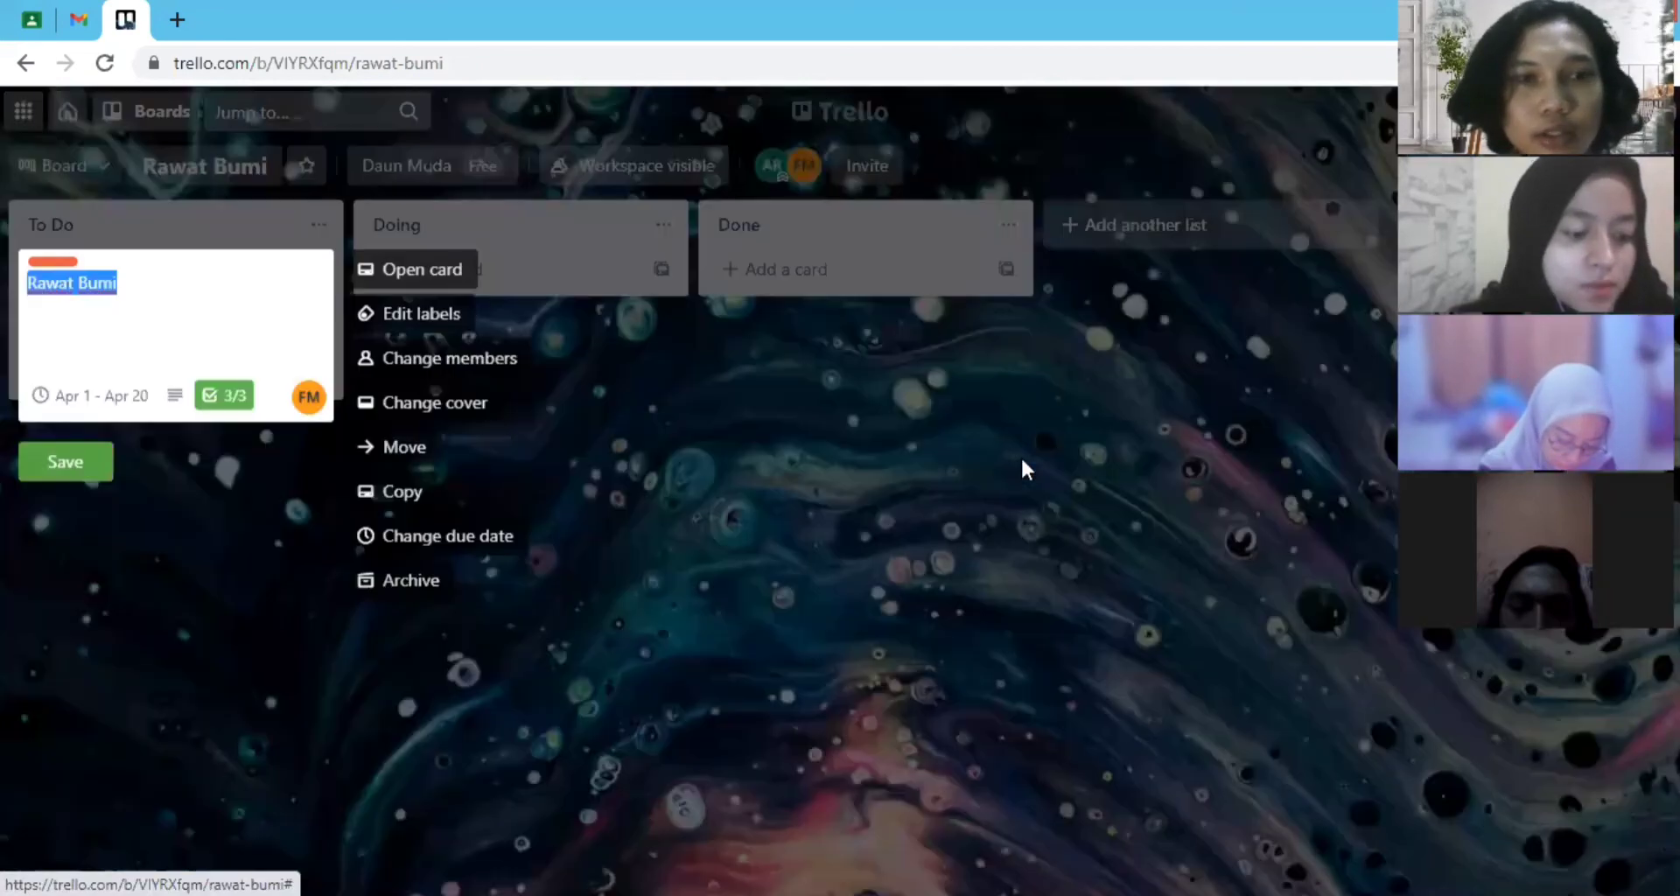
{"action": "left_click", "coordinate": [313, 326]}
{"action": "left_click", "coordinate": [82, 468]}
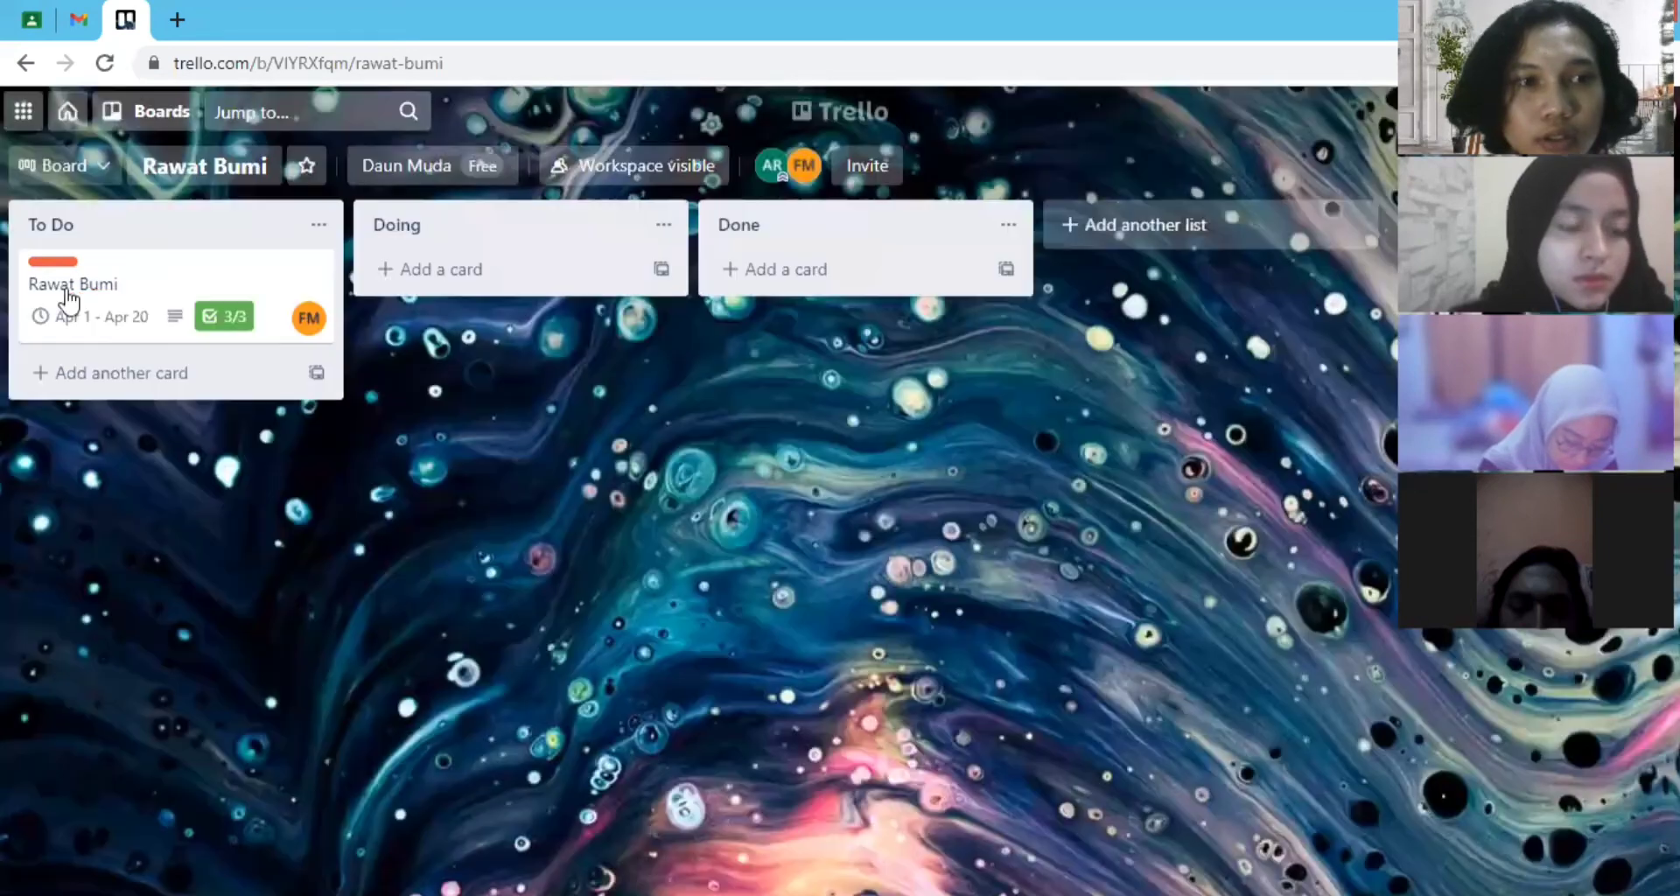
- Open the Rawat Bumi card and give it a solid cover colour, trying yellow and orange before choosing coral
{"action": "left_click", "coordinate": [68, 298]}
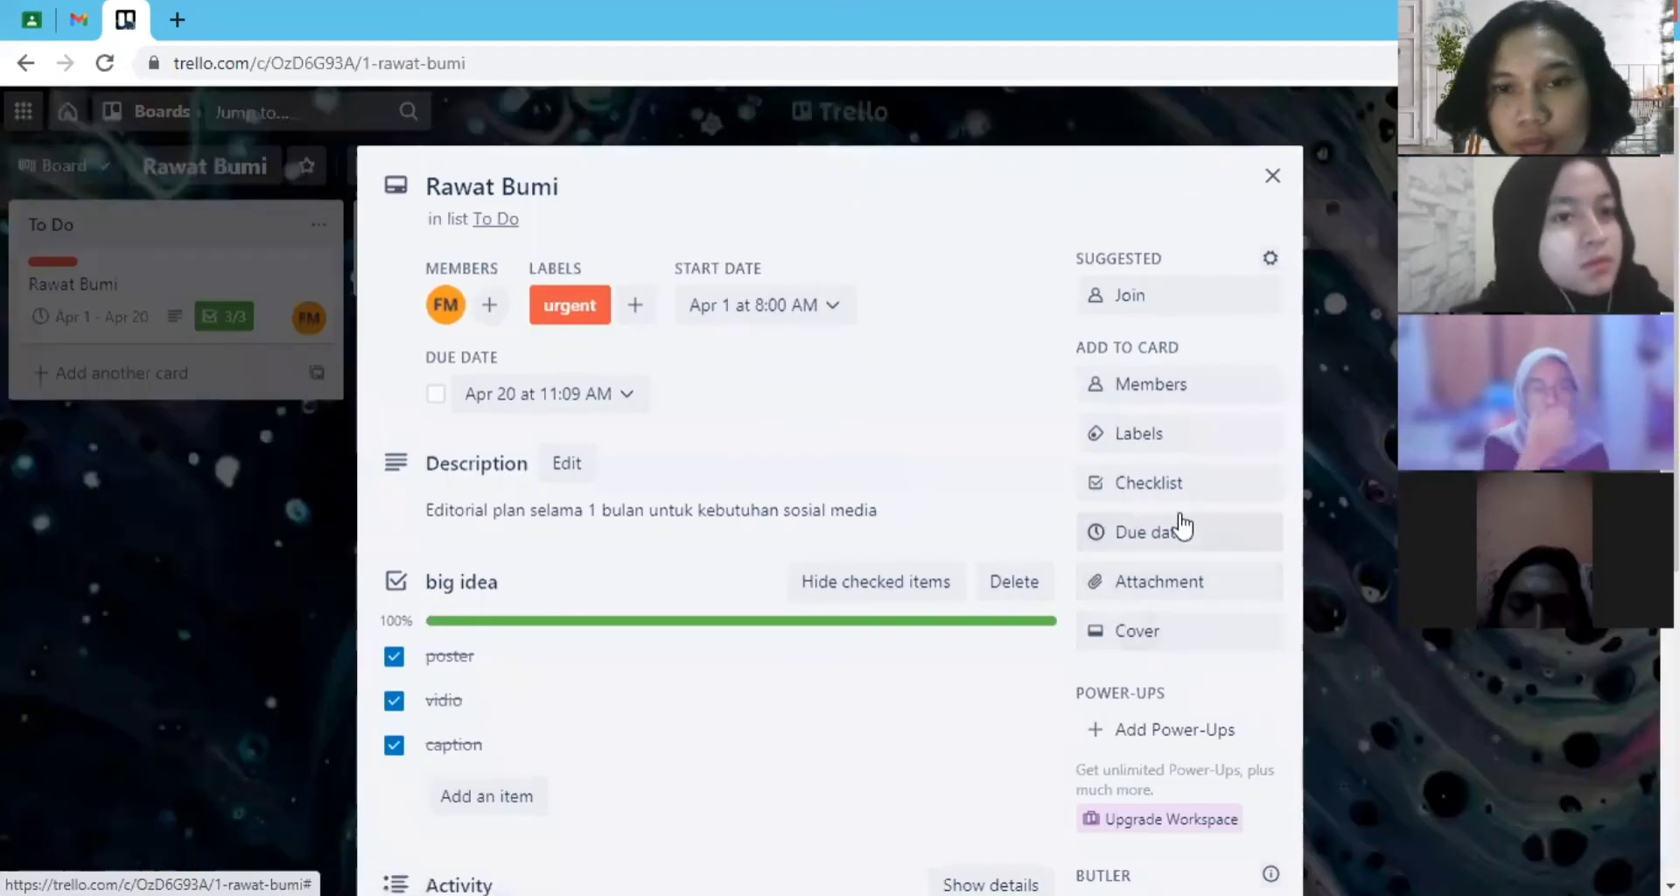
{"action": "left_click", "coordinate": [1115, 634]}
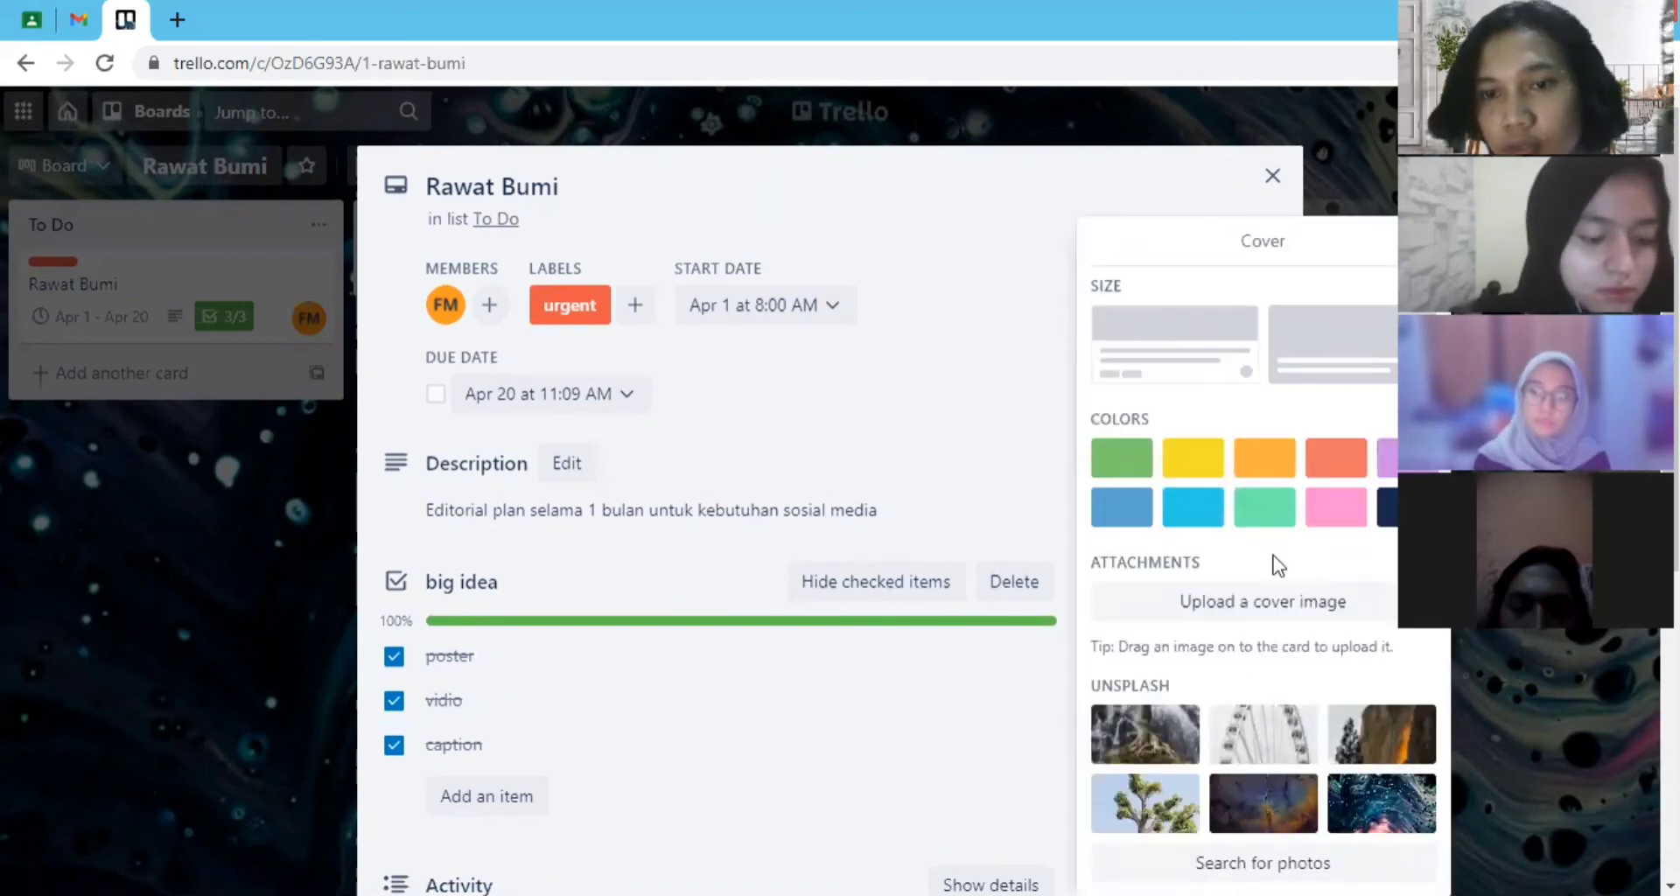
{"action": "left_click", "coordinate": [1193, 458]}
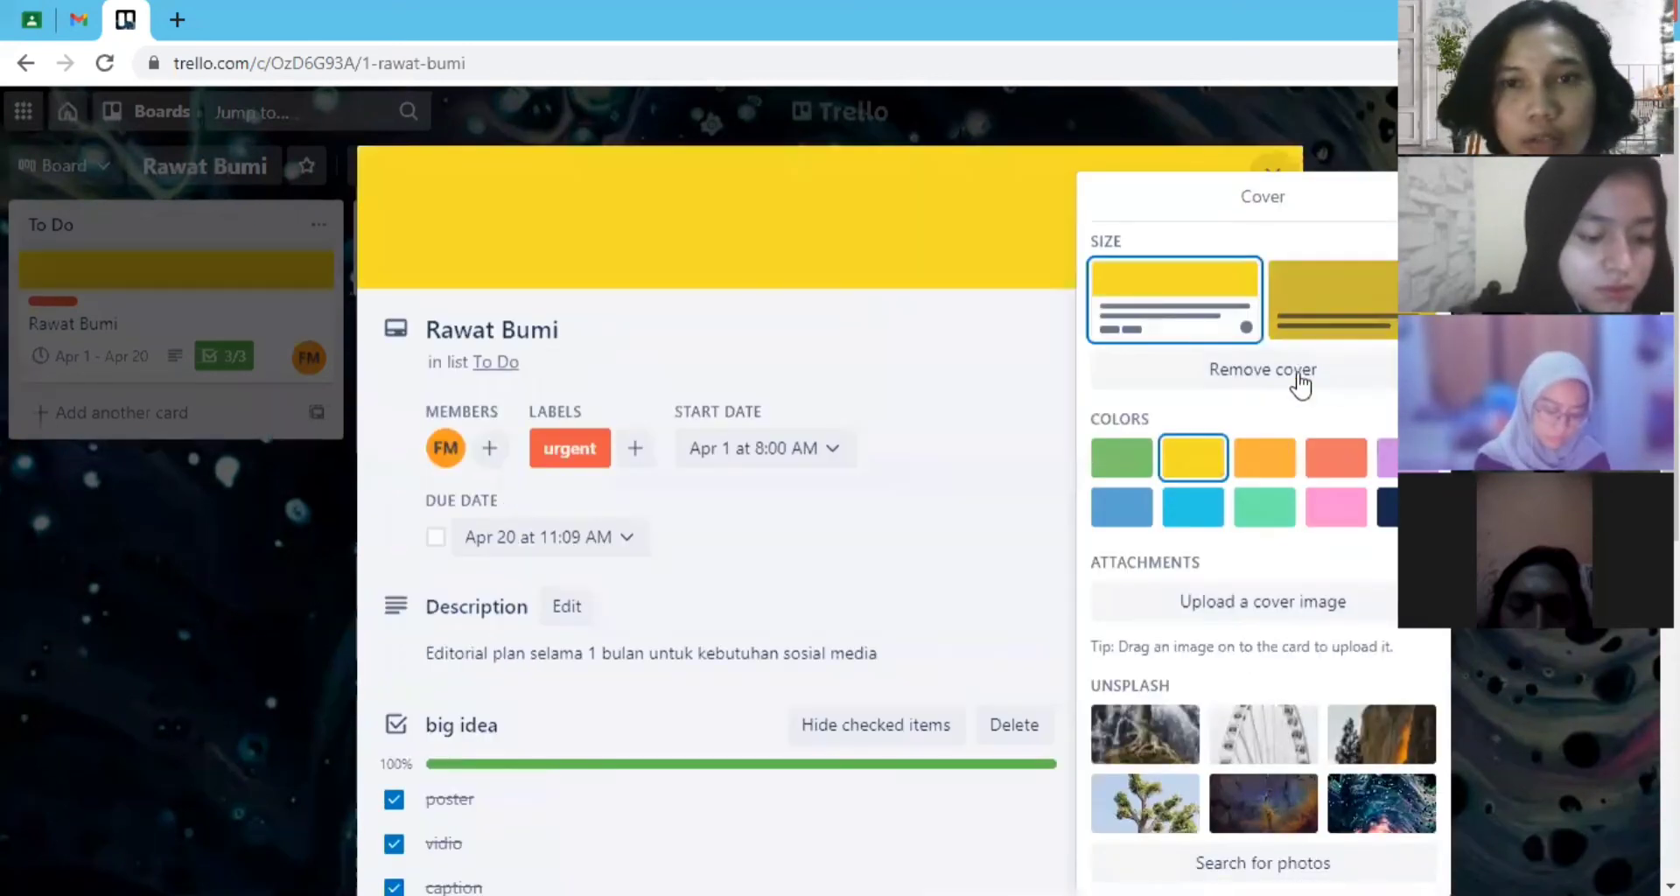
{"action": "left_click", "coordinate": [1266, 456]}
{"action": "left_click", "coordinate": [1335, 462]}
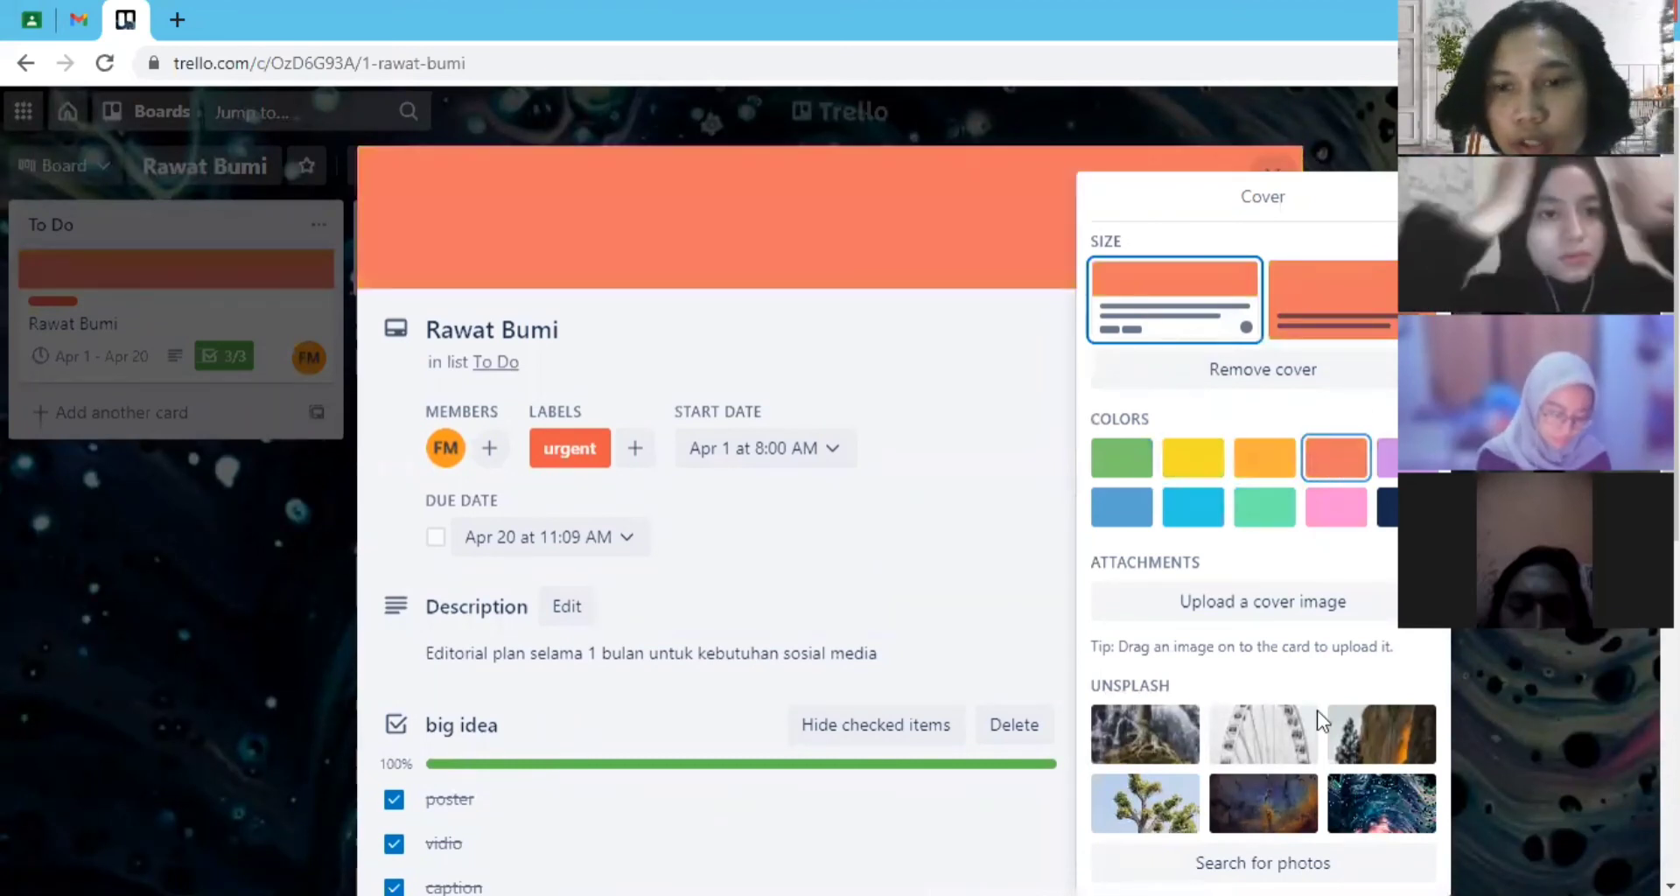
- Try the Unsplash photos of the glowing cliff, the Ferris wheel and the tree roots as the card's cover
{"action": "left_click", "coordinate": [1360, 735]}
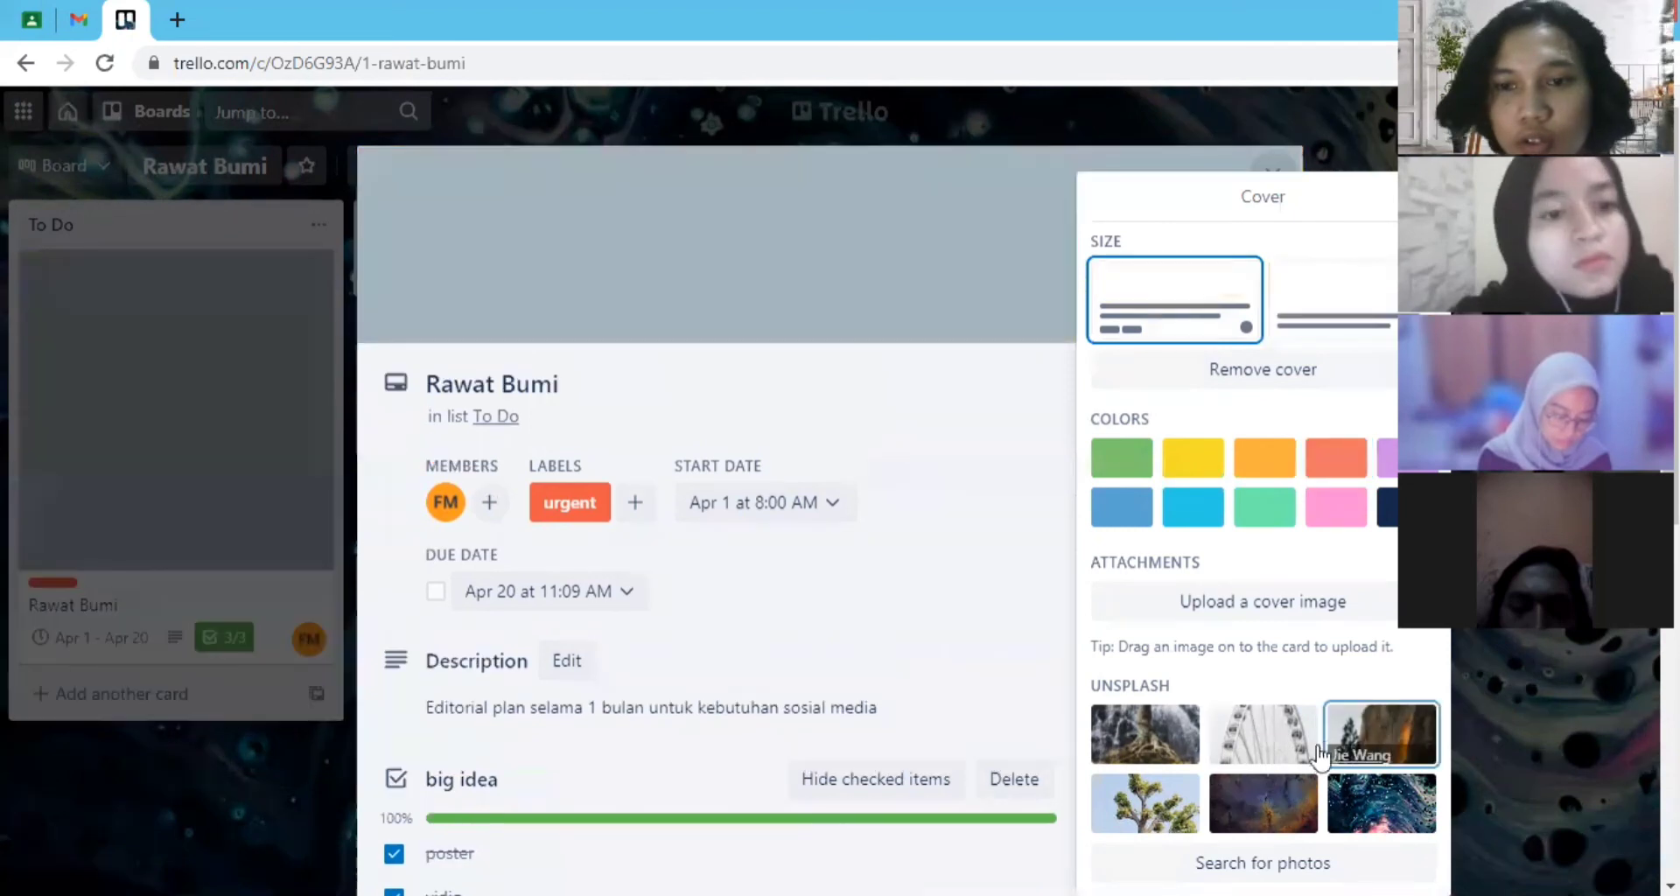
{"action": "left_click", "coordinate": [1269, 742]}
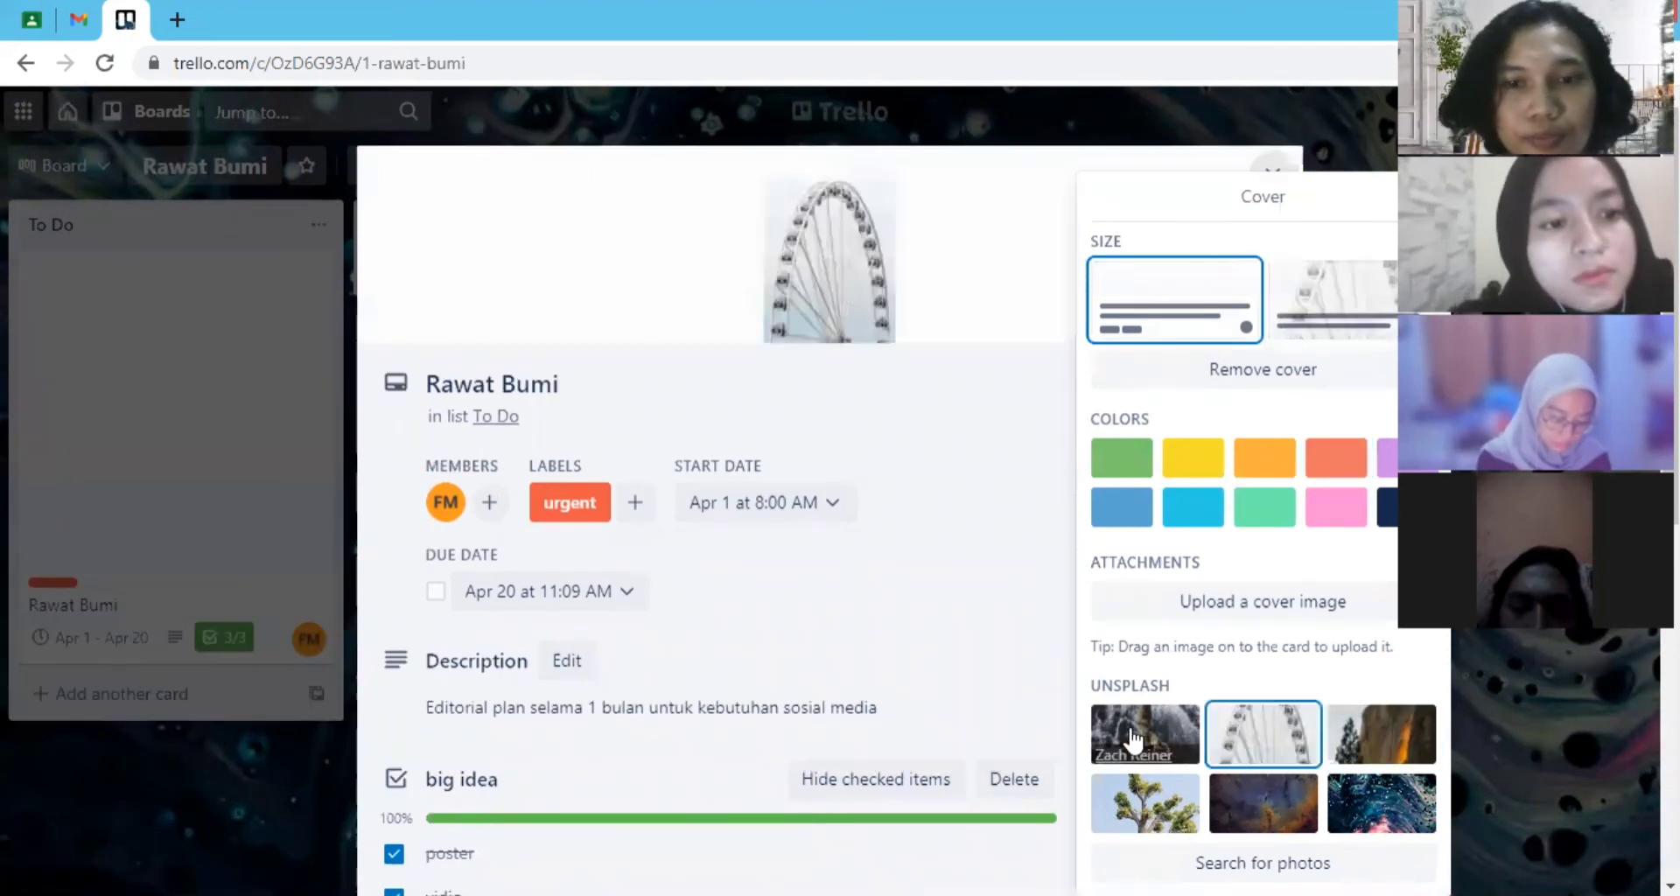
{"action": "left_click", "coordinate": [1133, 740]}
{"action": "left_click", "coordinate": [1334, 744]}
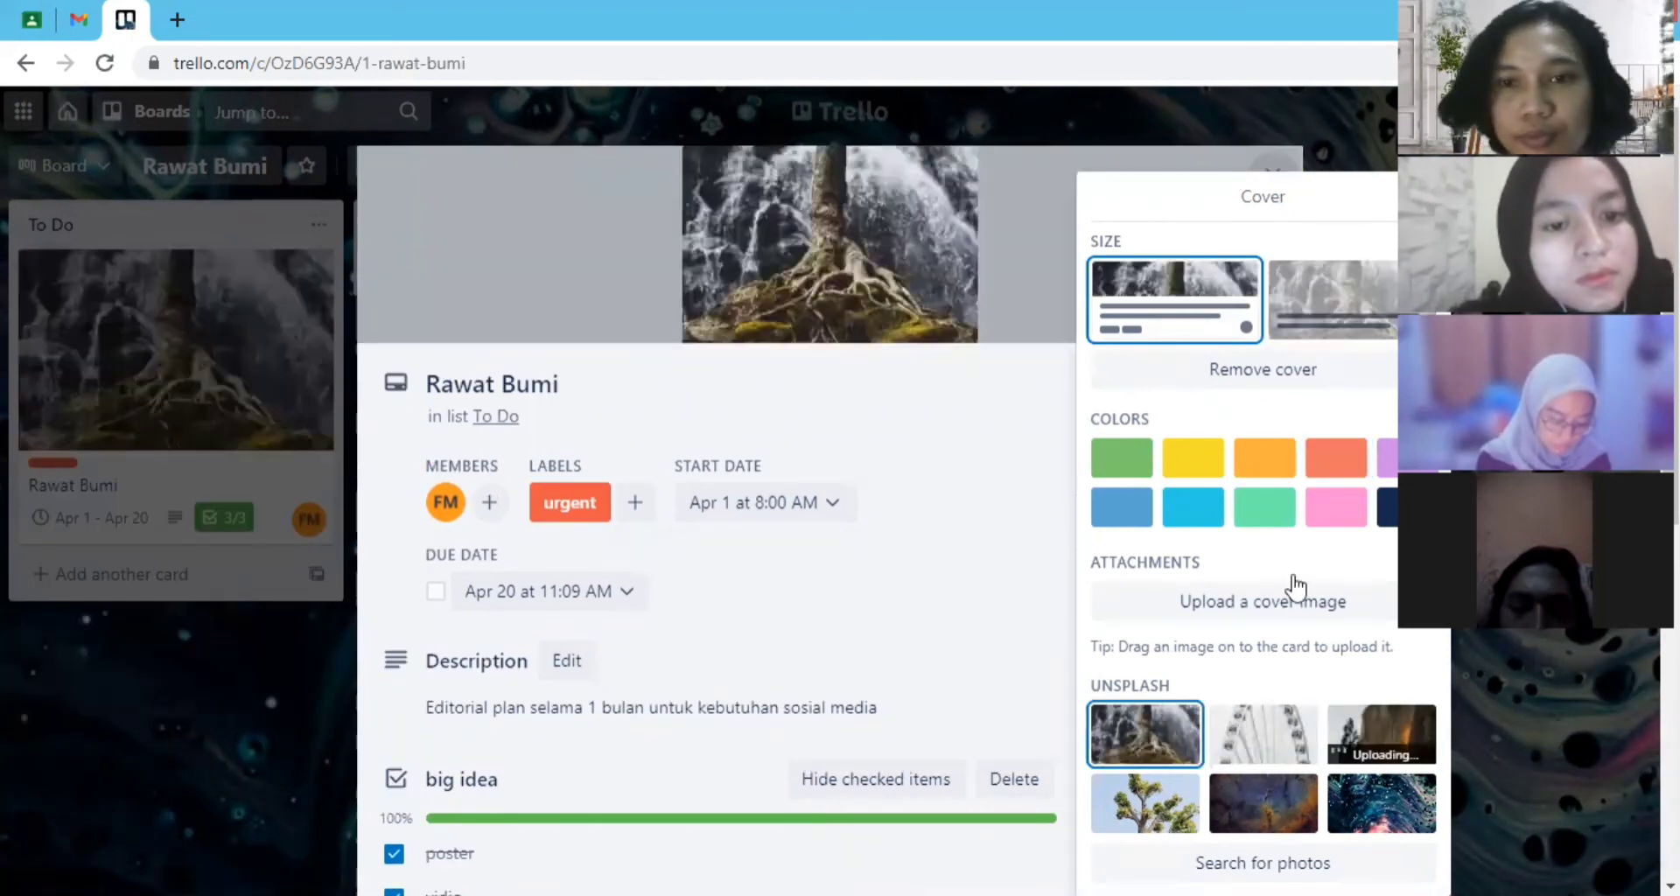
- Replace the card's photo cover with the solid coral colour and close the card
{"action": "left_click", "coordinate": [1272, 464]}
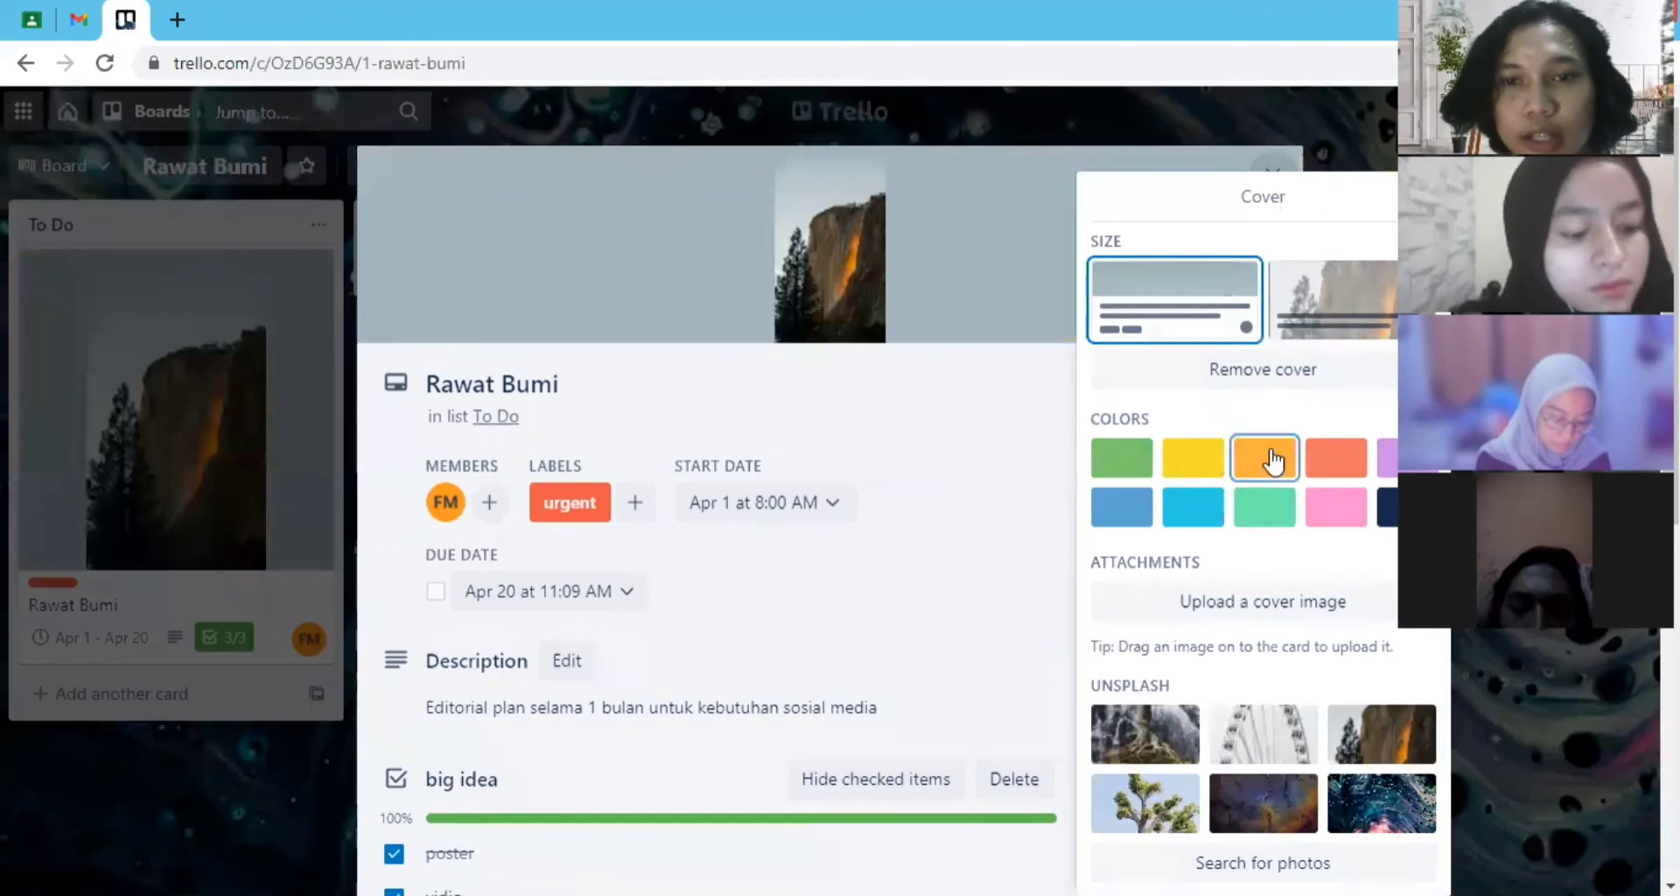
{"action": "left_click", "coordinate": [1343, 463]}
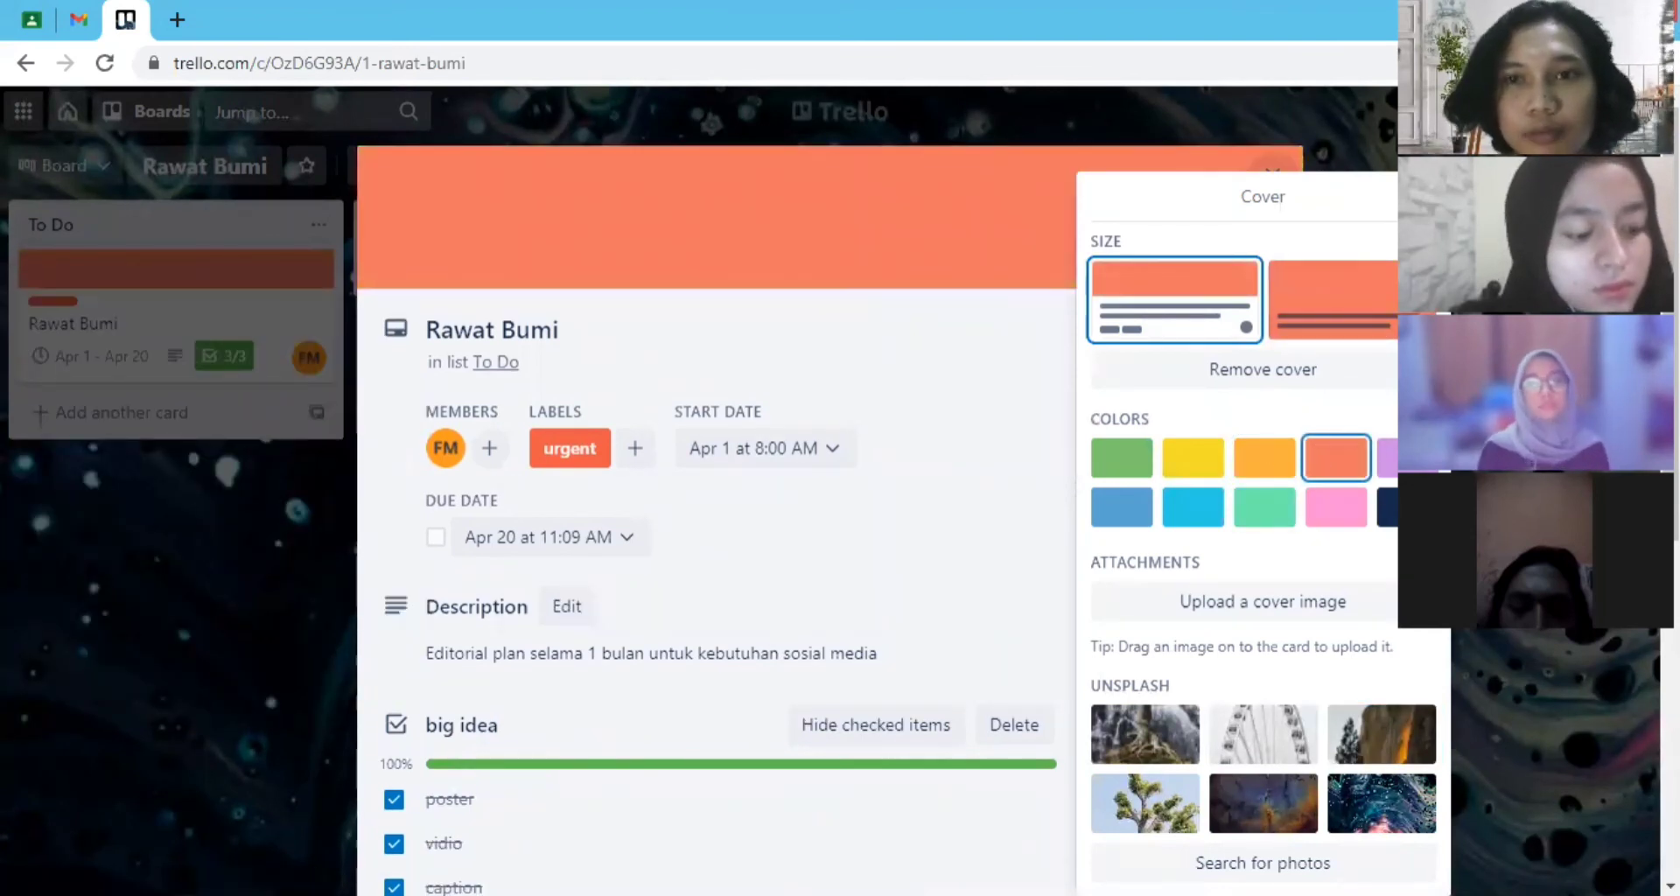
{"action": "key", "text": "Escape"}
{"action": "scroll", "coordinate": [814, 607], "scroll_direction": "down", "scroll_amount": 3}
{"action": "scroll", "coordinate": [788, 591], "scroll_direction": "down", "scroll_amount": 5}
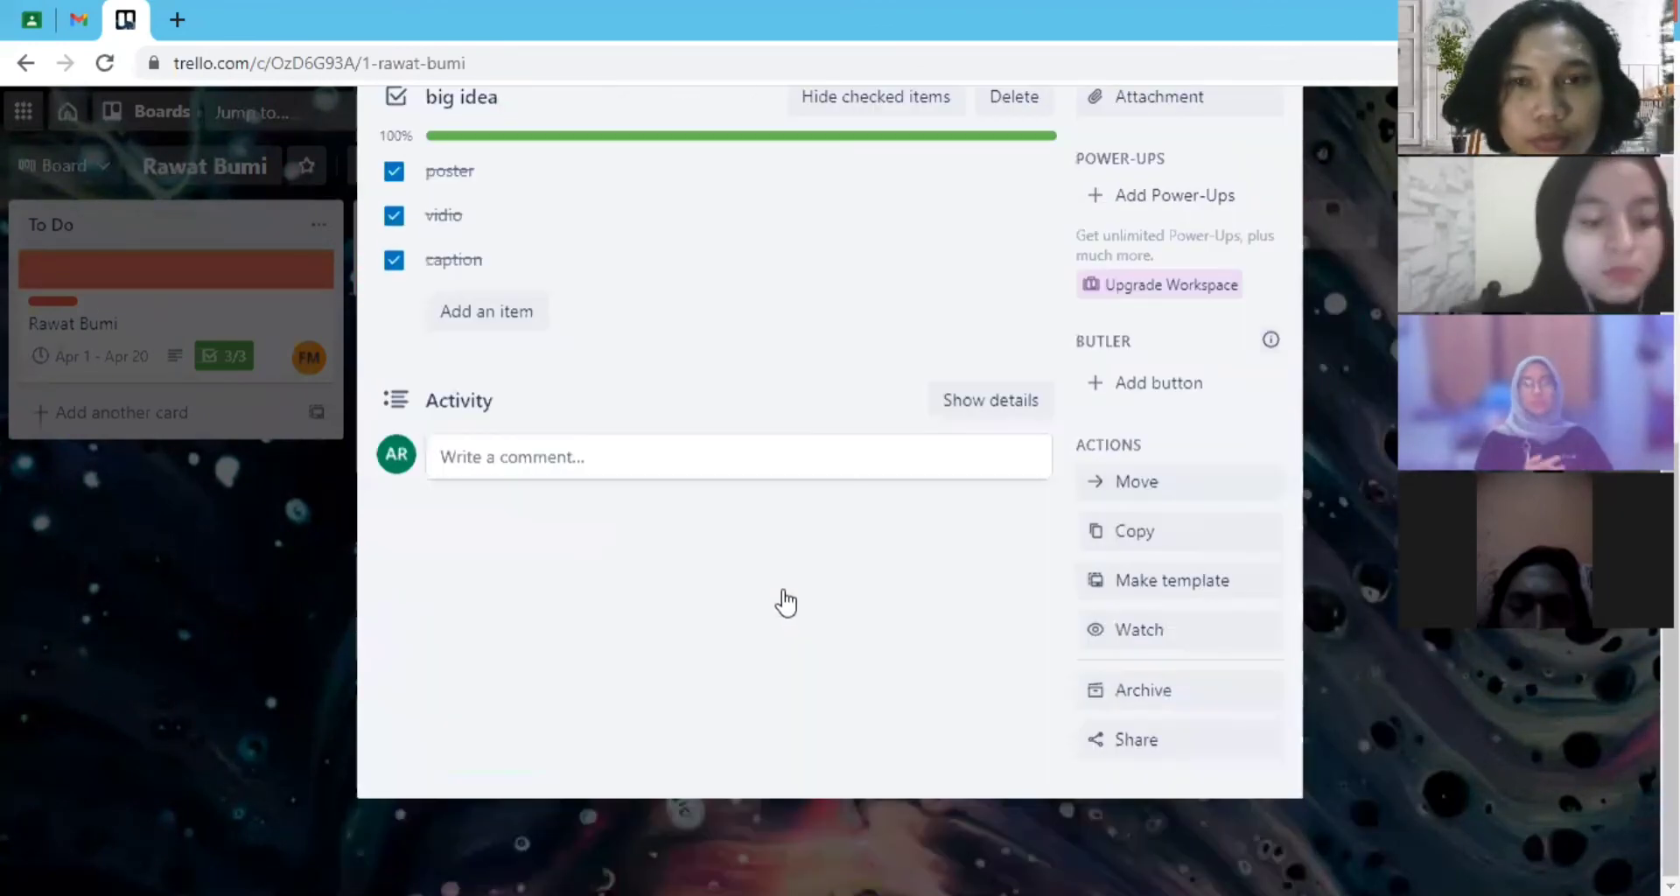
{"action": "scroll", "coordinate": [785, 600], "scroll_direction": "up", "scroll_amount": 8}
{"action": "left_click", "coordinate": [1271, 176]}
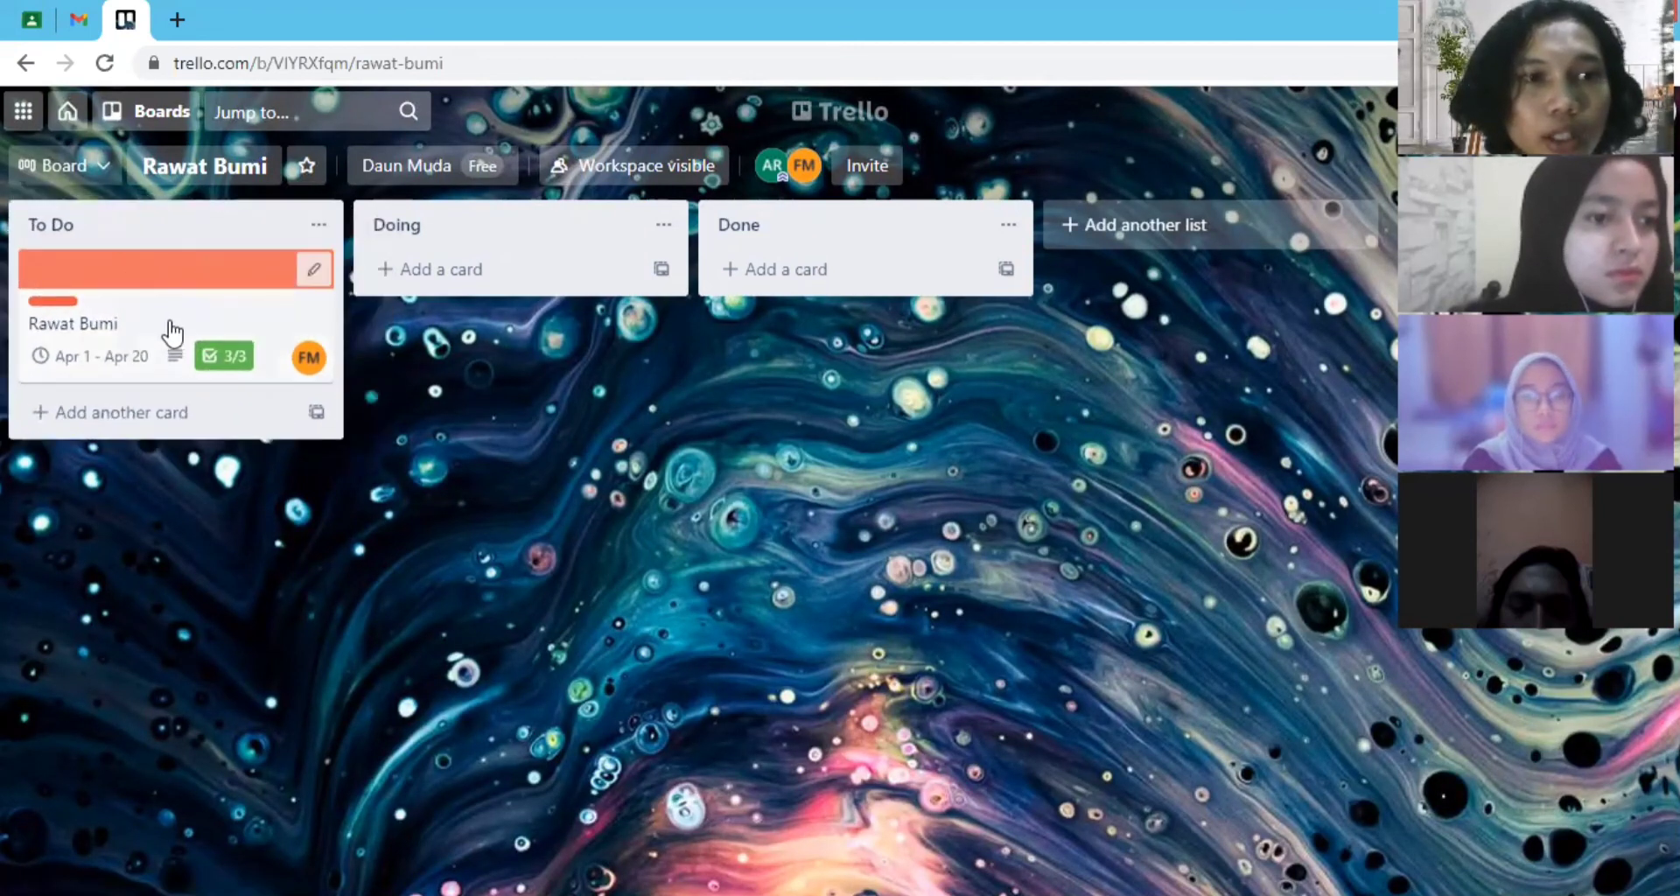
- Move the Rawat Bumi card from the To Do list to Doing, and from there to Done
{"action": "left_click_drag", "start_coordinate": [166, 330], "coordinate": [446, 304]}
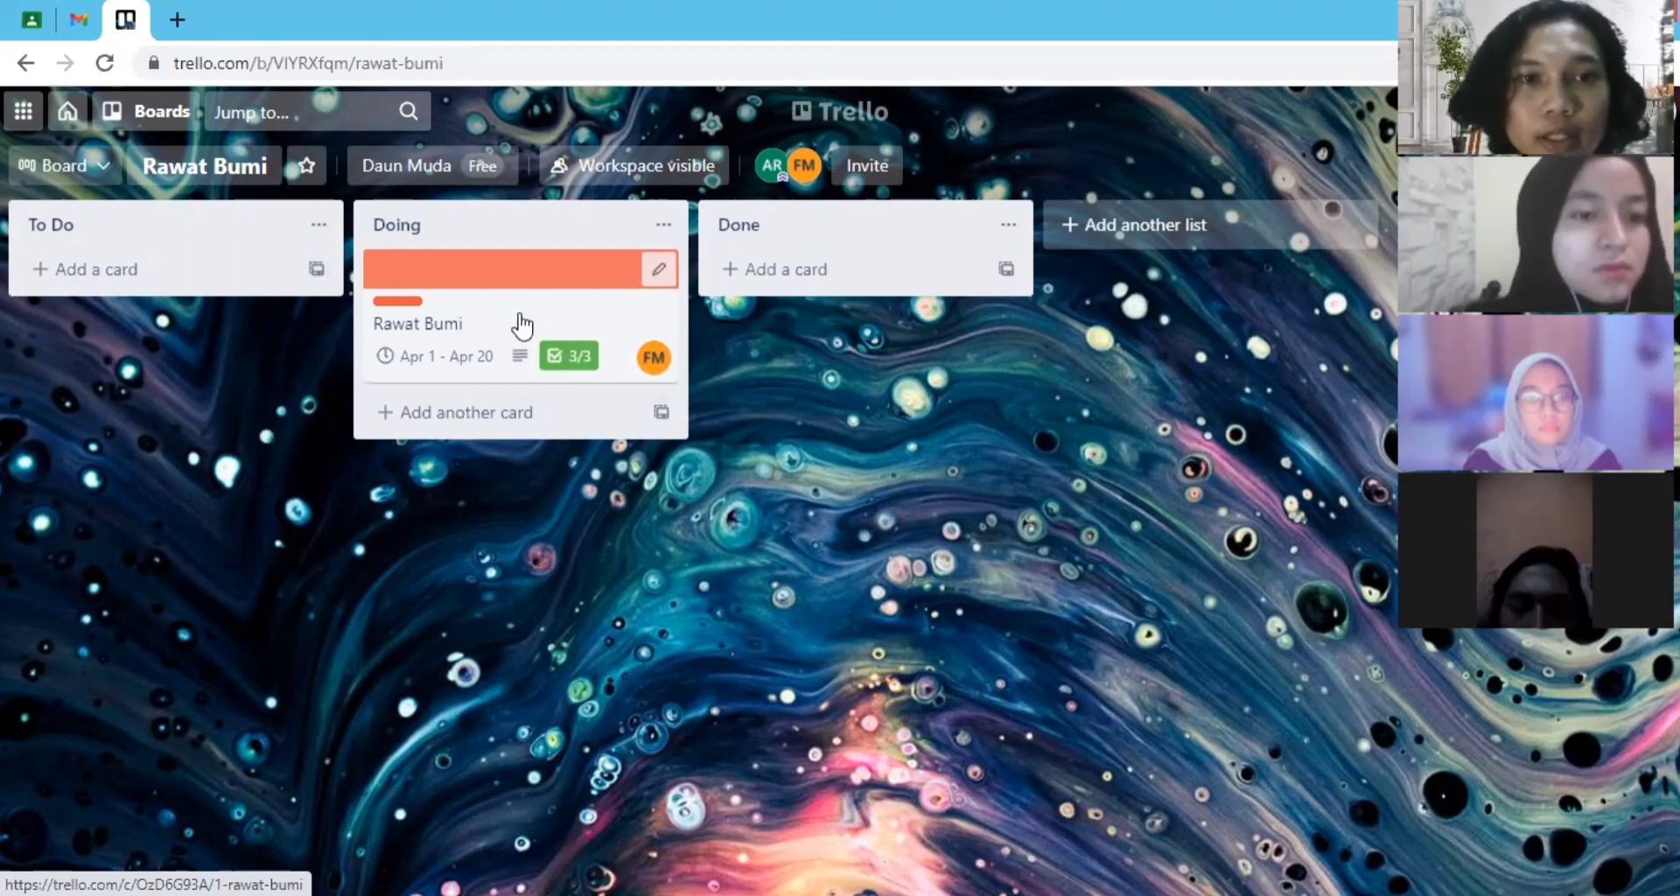
{"action": "left_click_drag", "start_coordinate": [537, 330], "coordinate": [872, 300]}
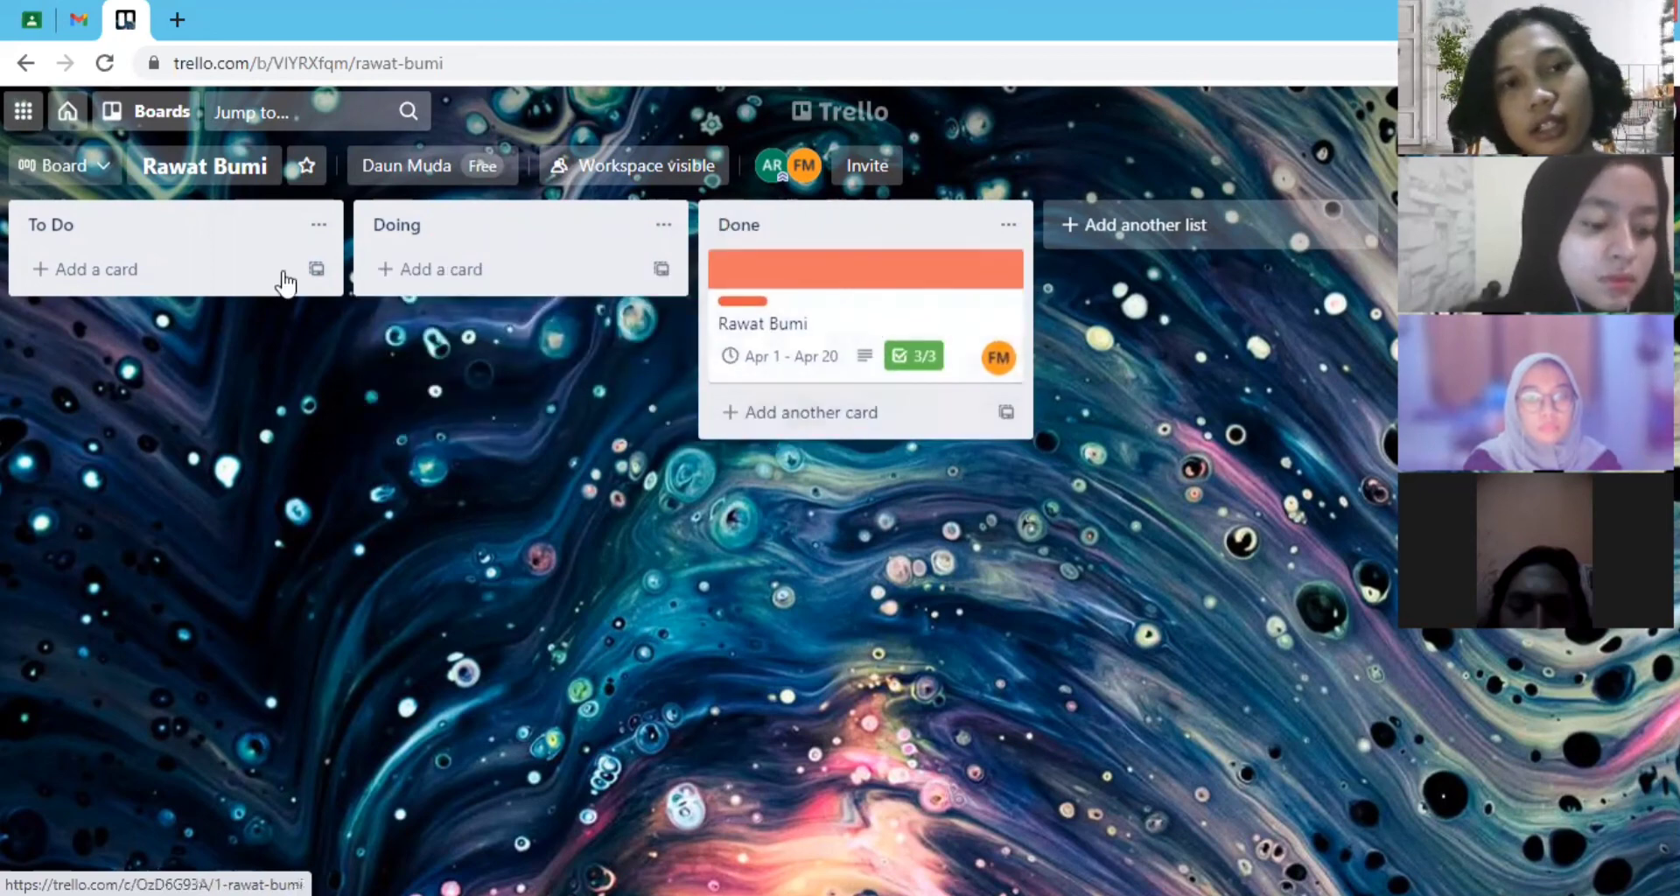
{"action": "left_click", "coordinate": [167, 270]}
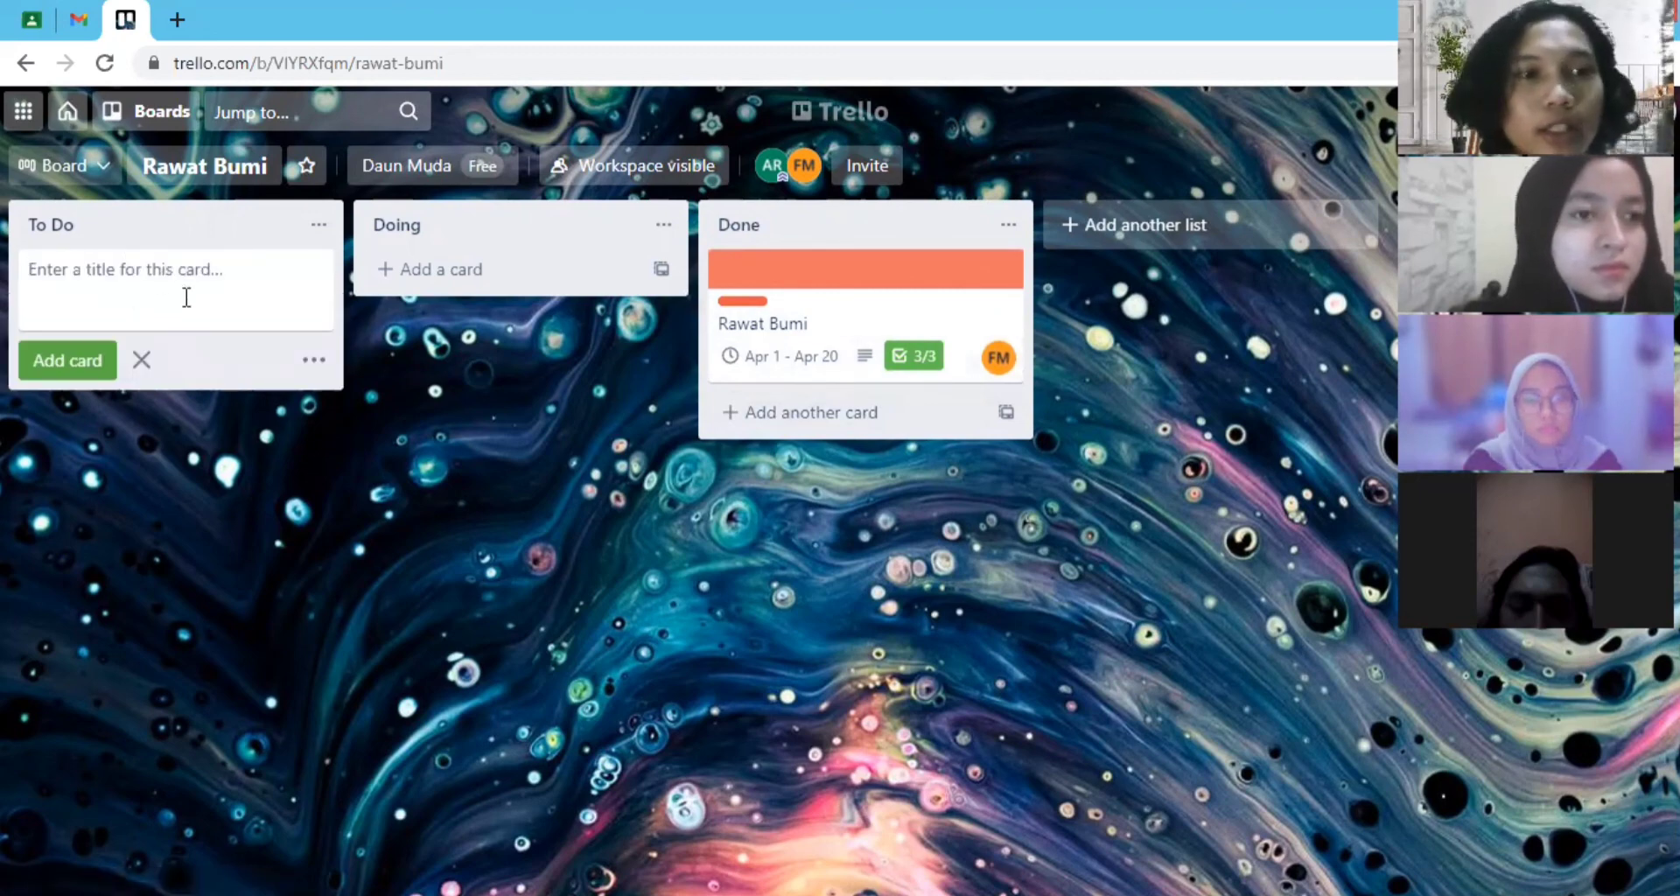
{"action": "left_click", "coordinate": [315, 360]}
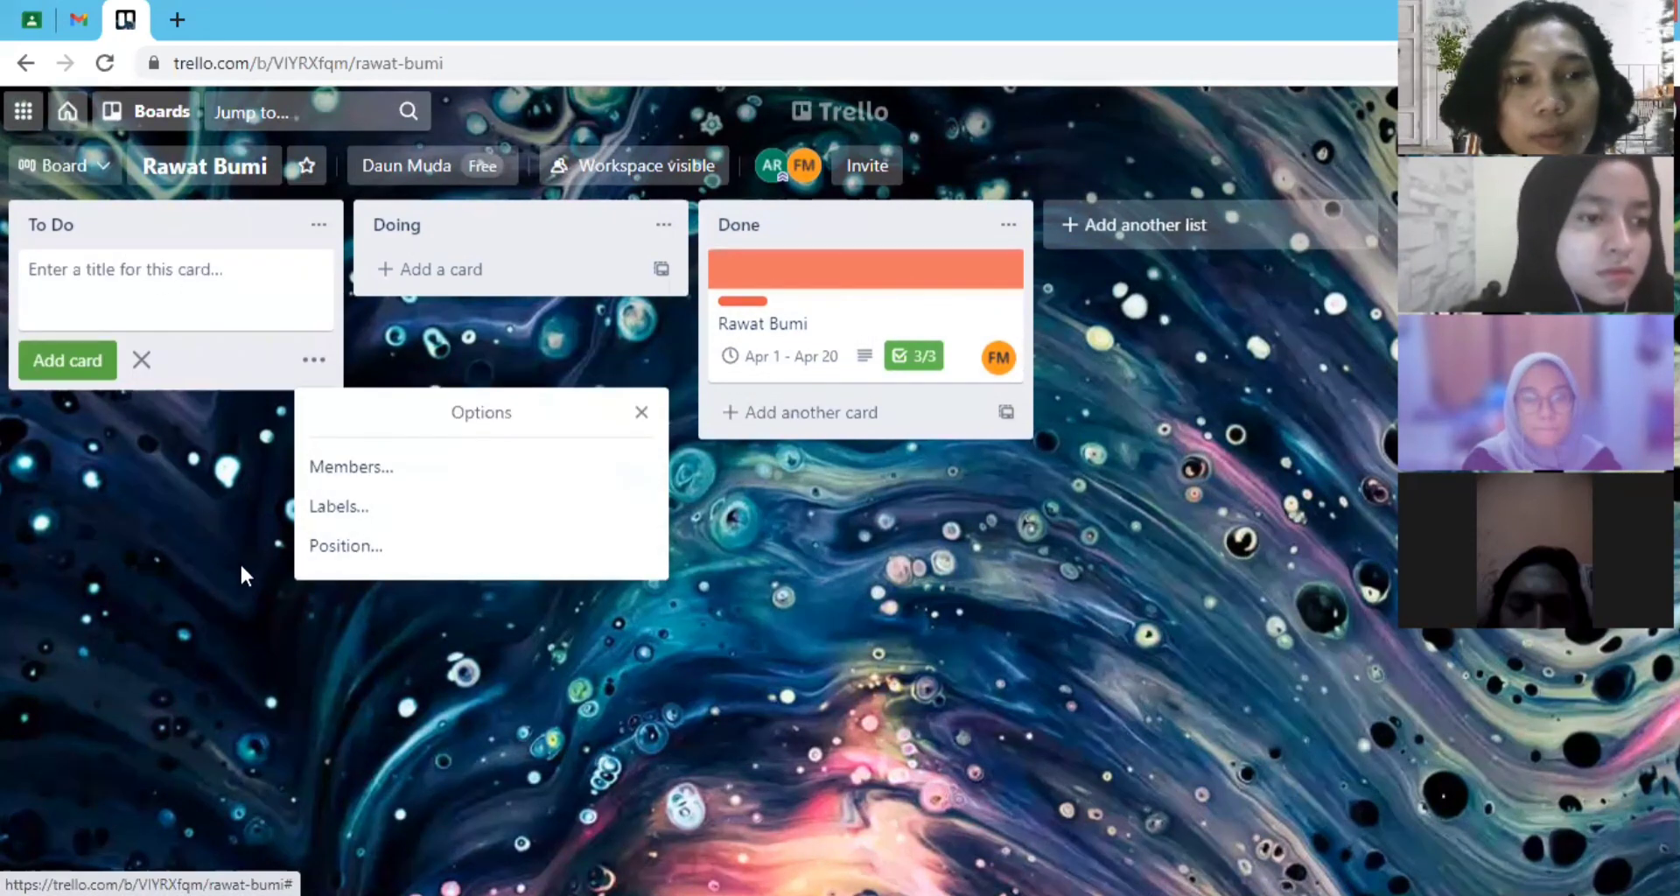
{"action": "left_click", "coordinate": [173, 512]}
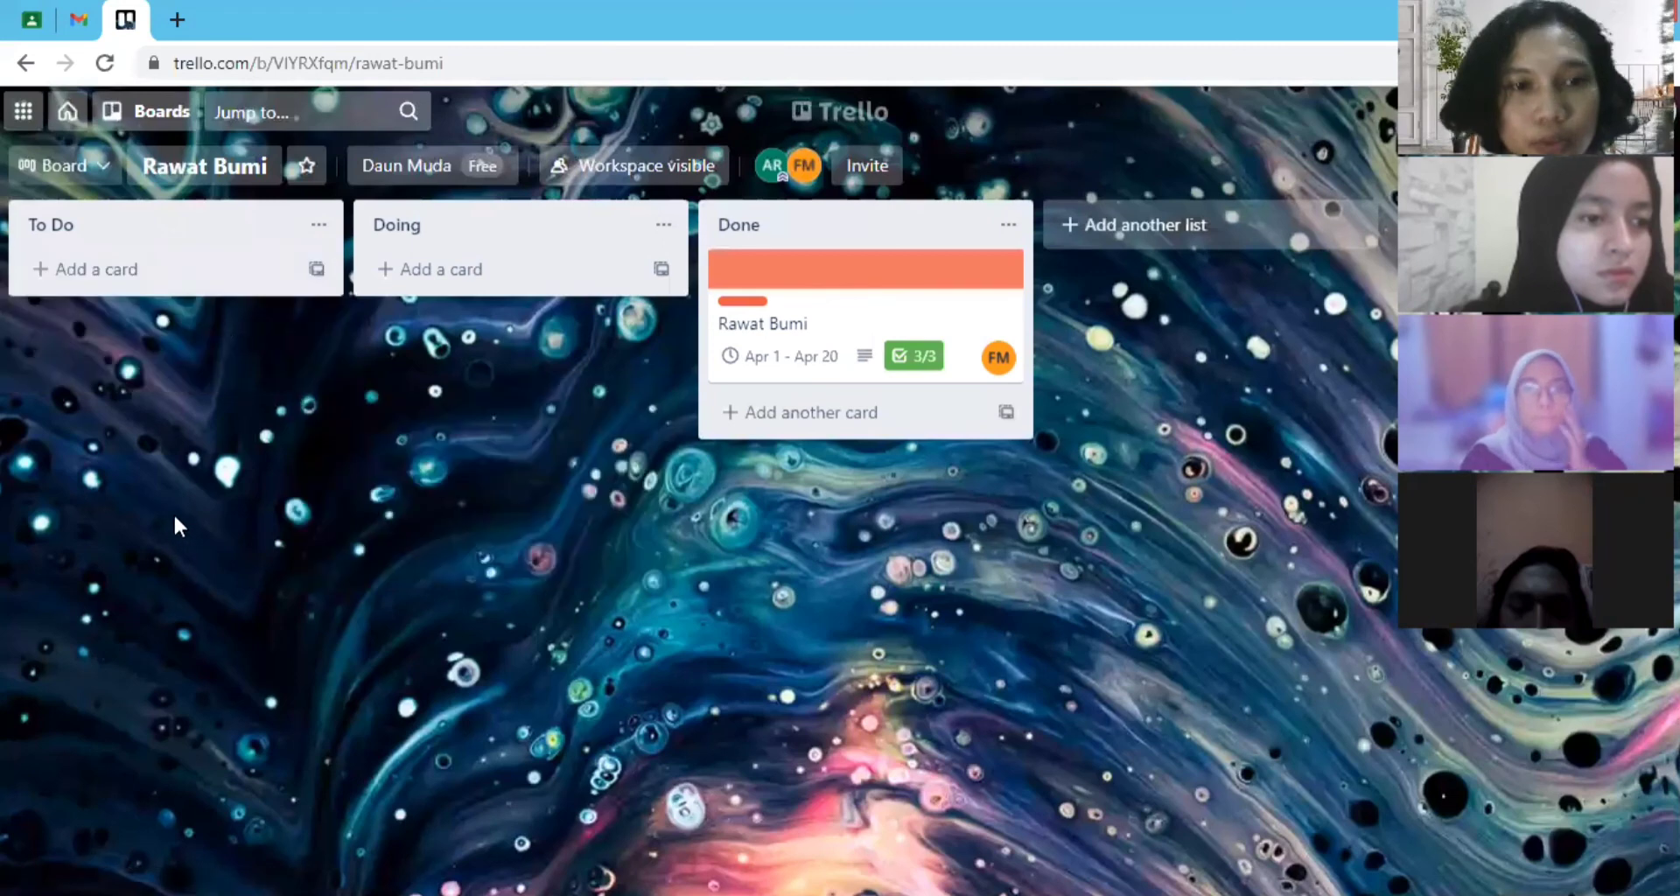
- Open the Rawat Bumi board's invitation form and look up people by partial names, browsing the suggested members
{"action": "left_click", "coordinate": [864, 168]}
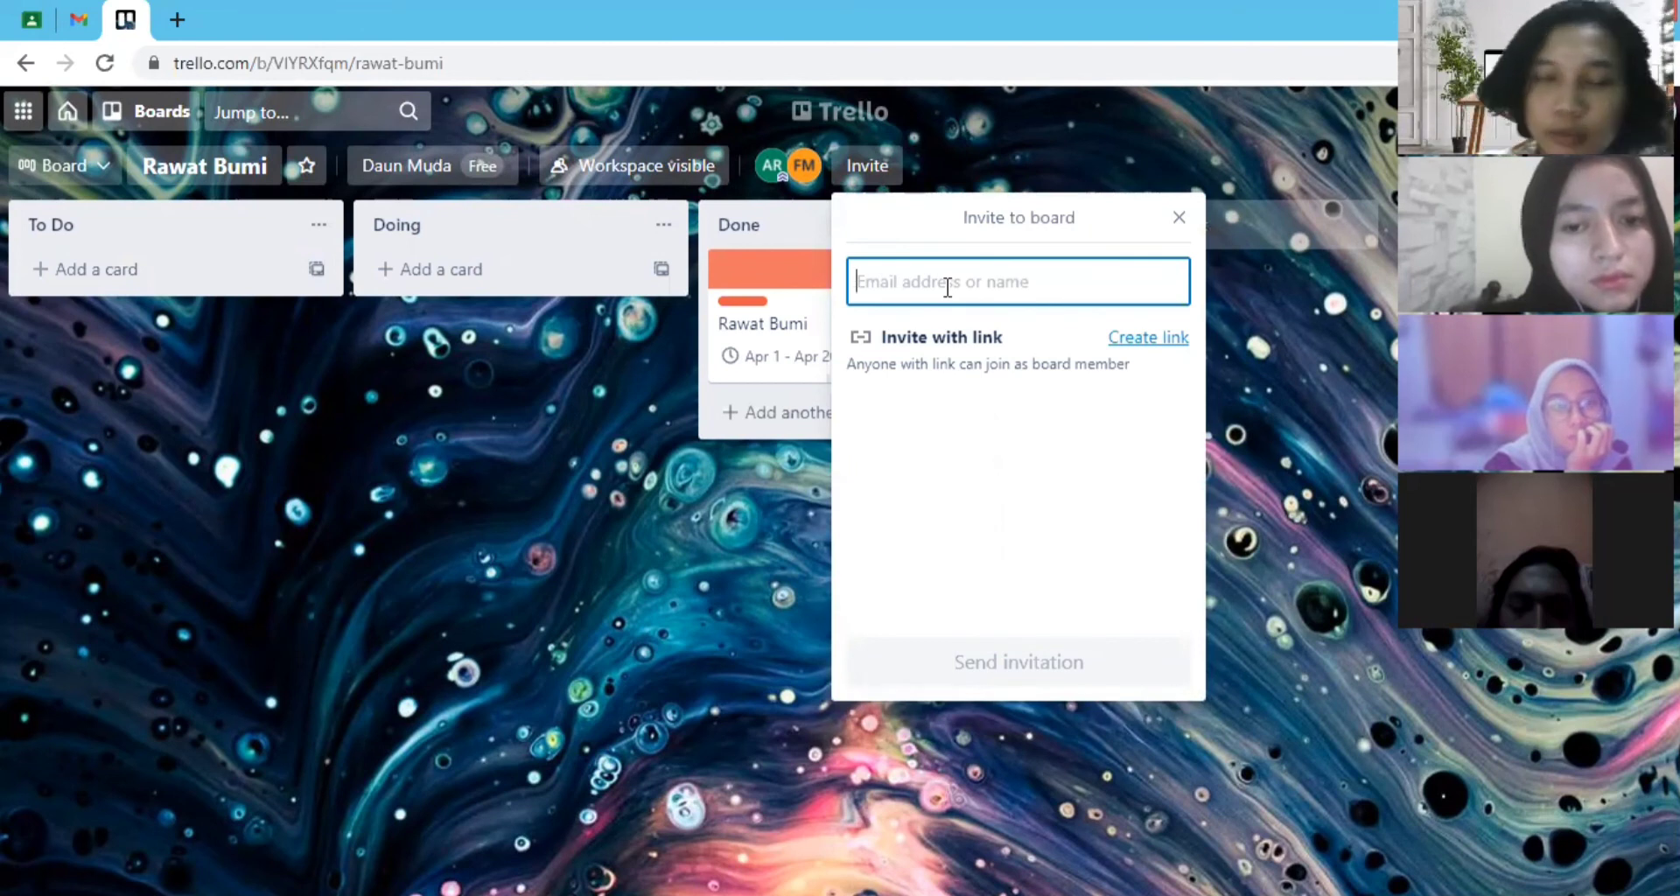
{"action": "type", "text": "a"}
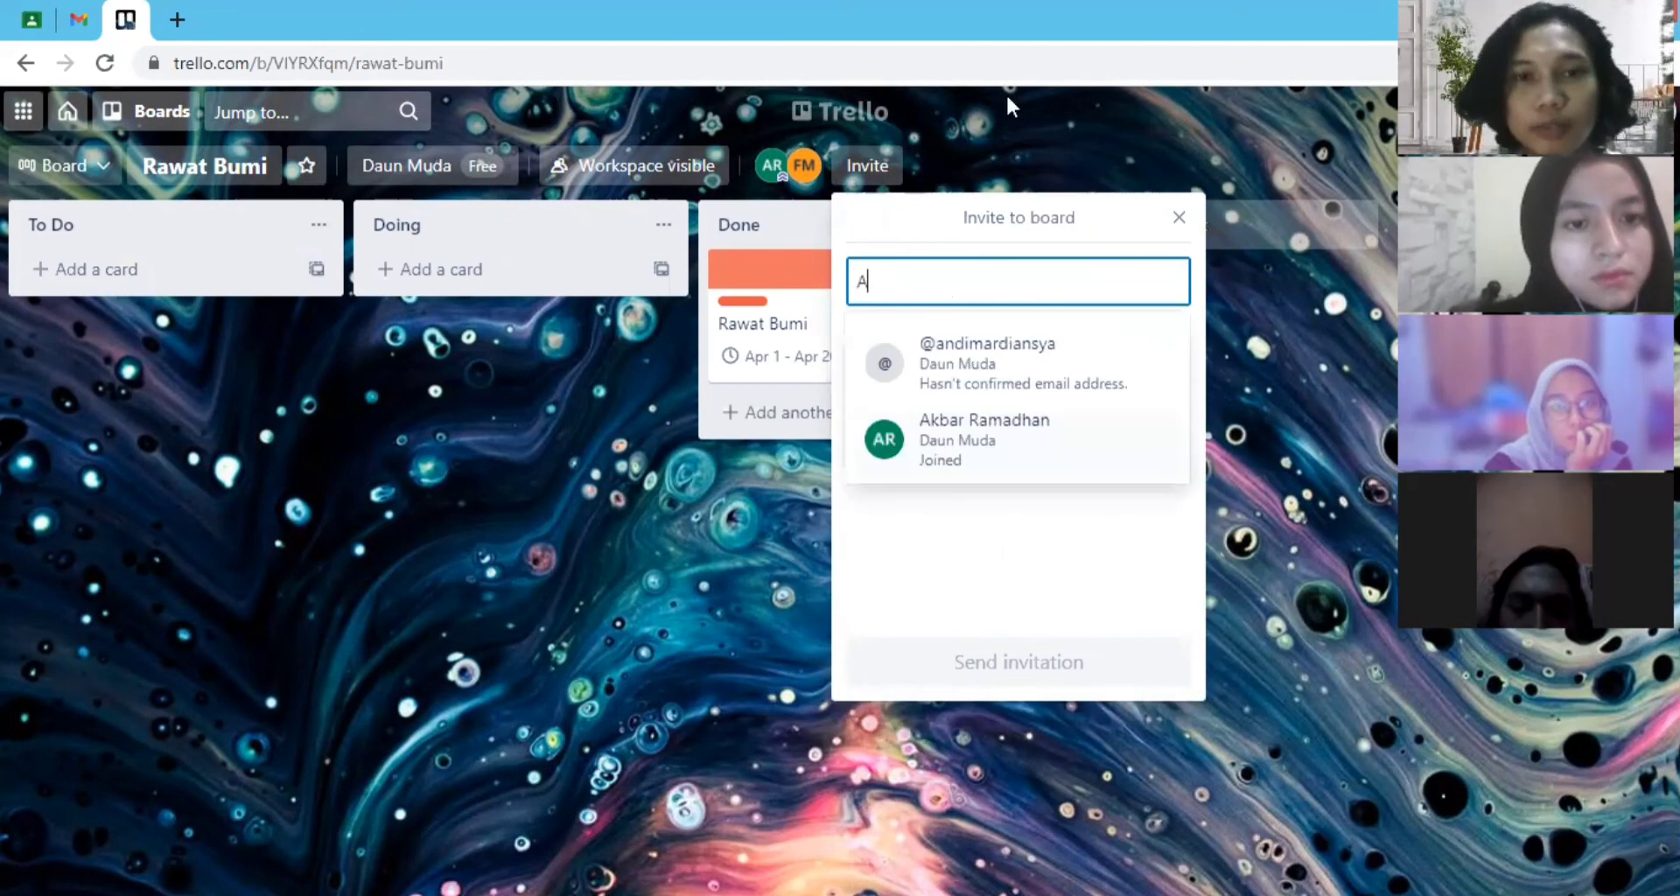
{"action": "key", "text": "BackSpace"}
{"action": "type", "text": "a"}
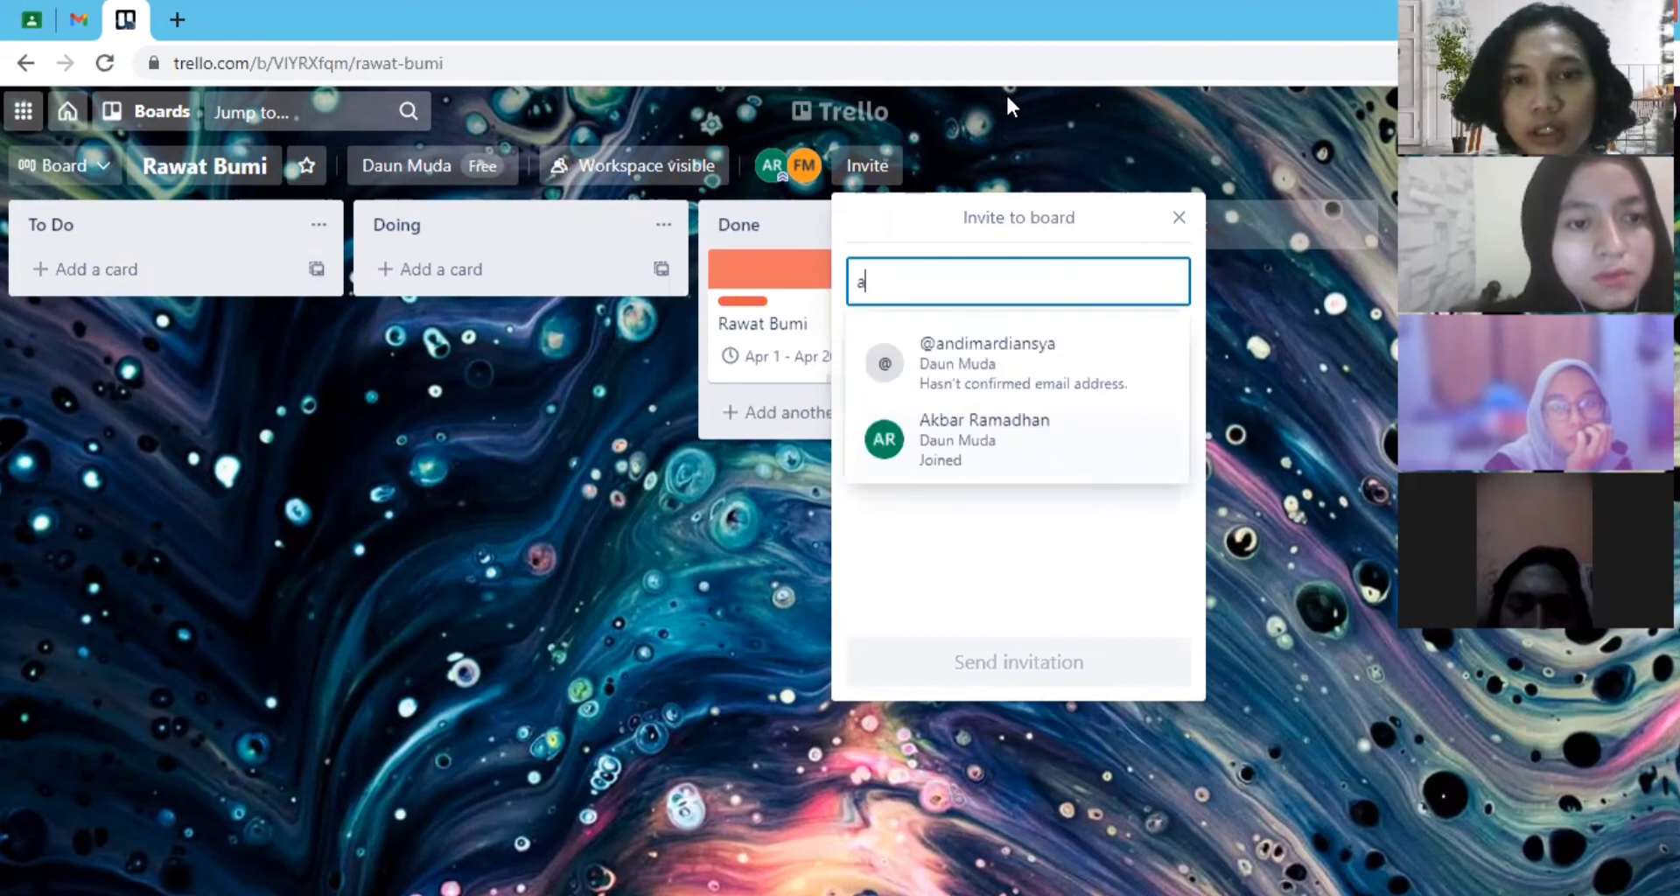
{"action": "key", "text": "BackSpace"}
{"action": "type", "text": "febr"}
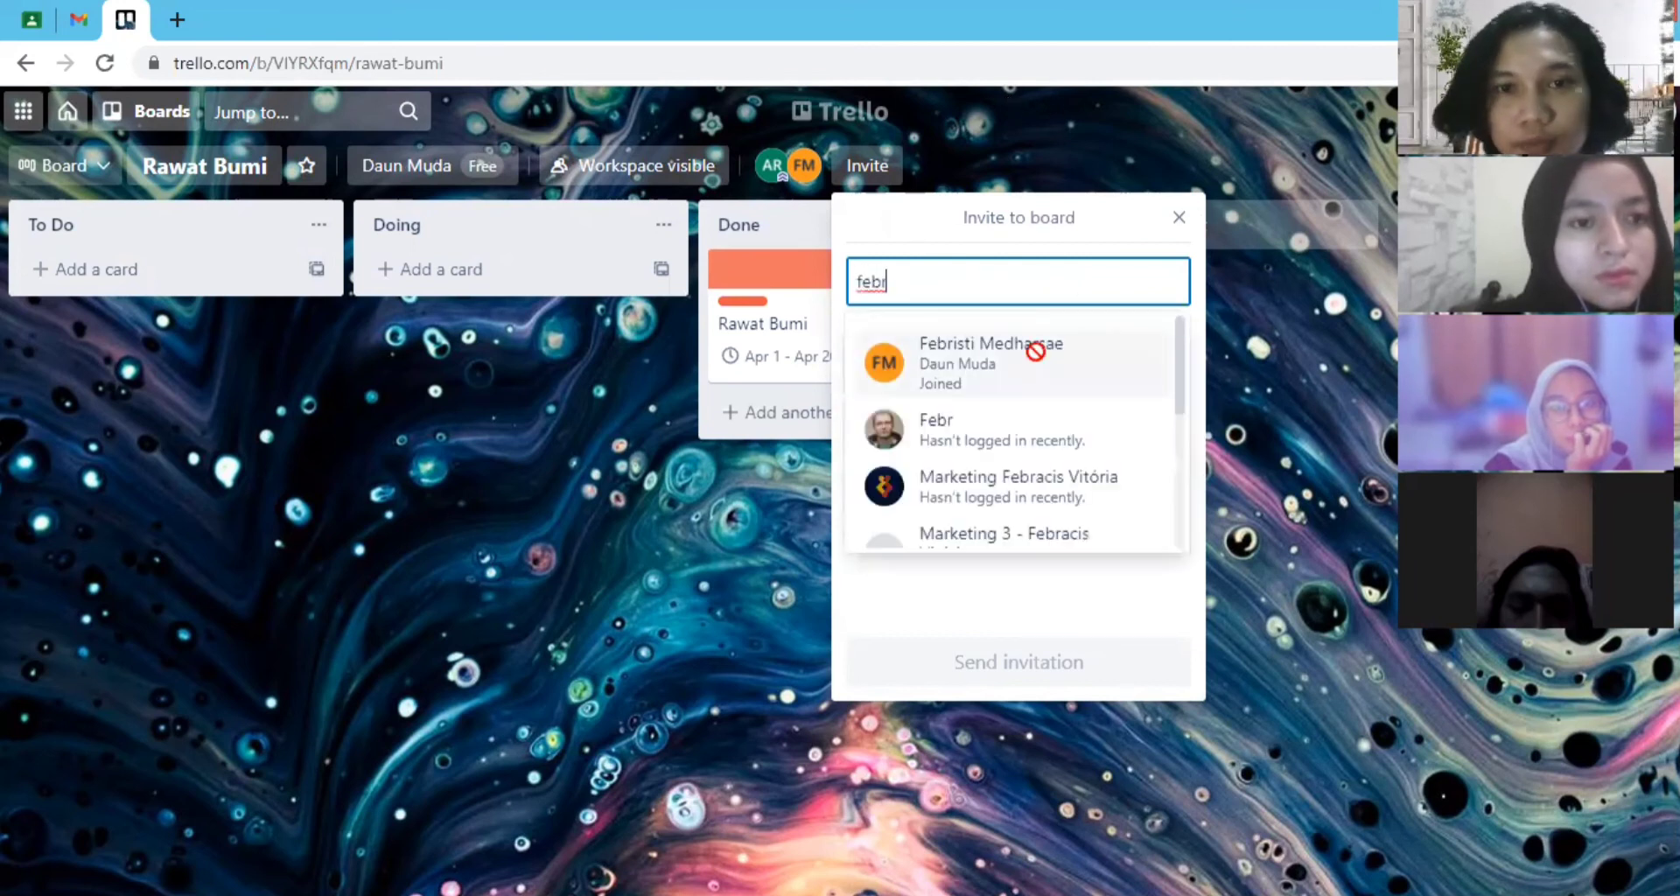
{"action": "scroll", "coordinate": [963, 368], "scroll_direction": "down", "scroll_amount": 3}
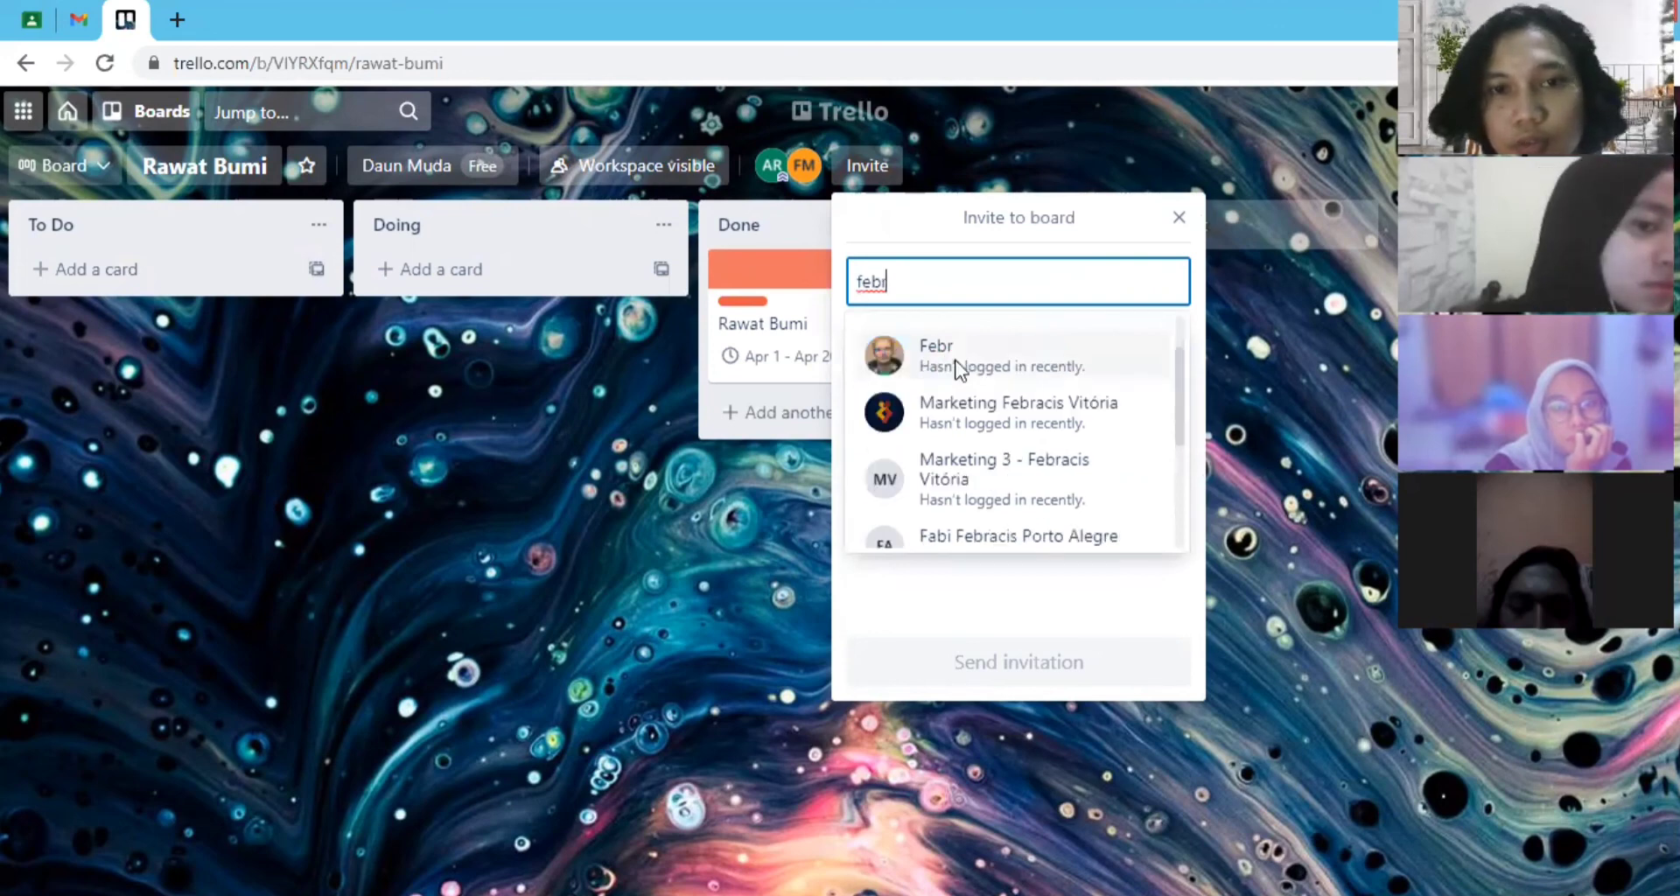
{"action": "scroll", "coordinate": [983, 379], "scroll_direction": "up", "scroll_amount": 3}
- Search for another person by partial name, clear the entry and close the invitation form without inviting anyone
{"action": "key", "text": "ctrl+a"}
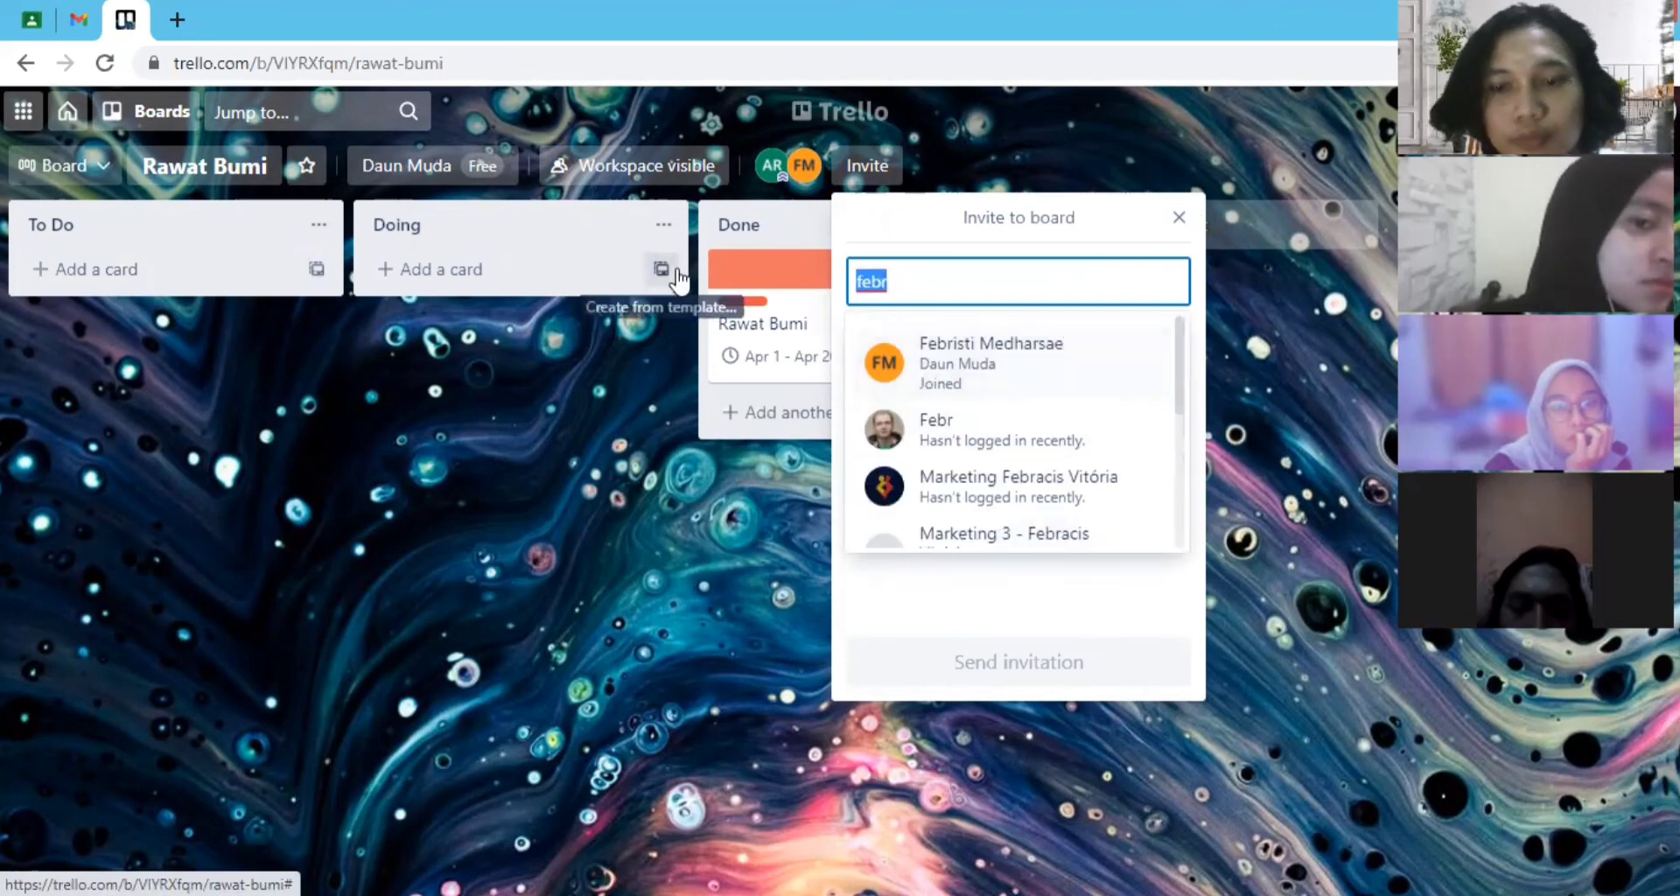
{"action": "key", "text": "BackSpace"}
{"action": "type", "text": "muham"}
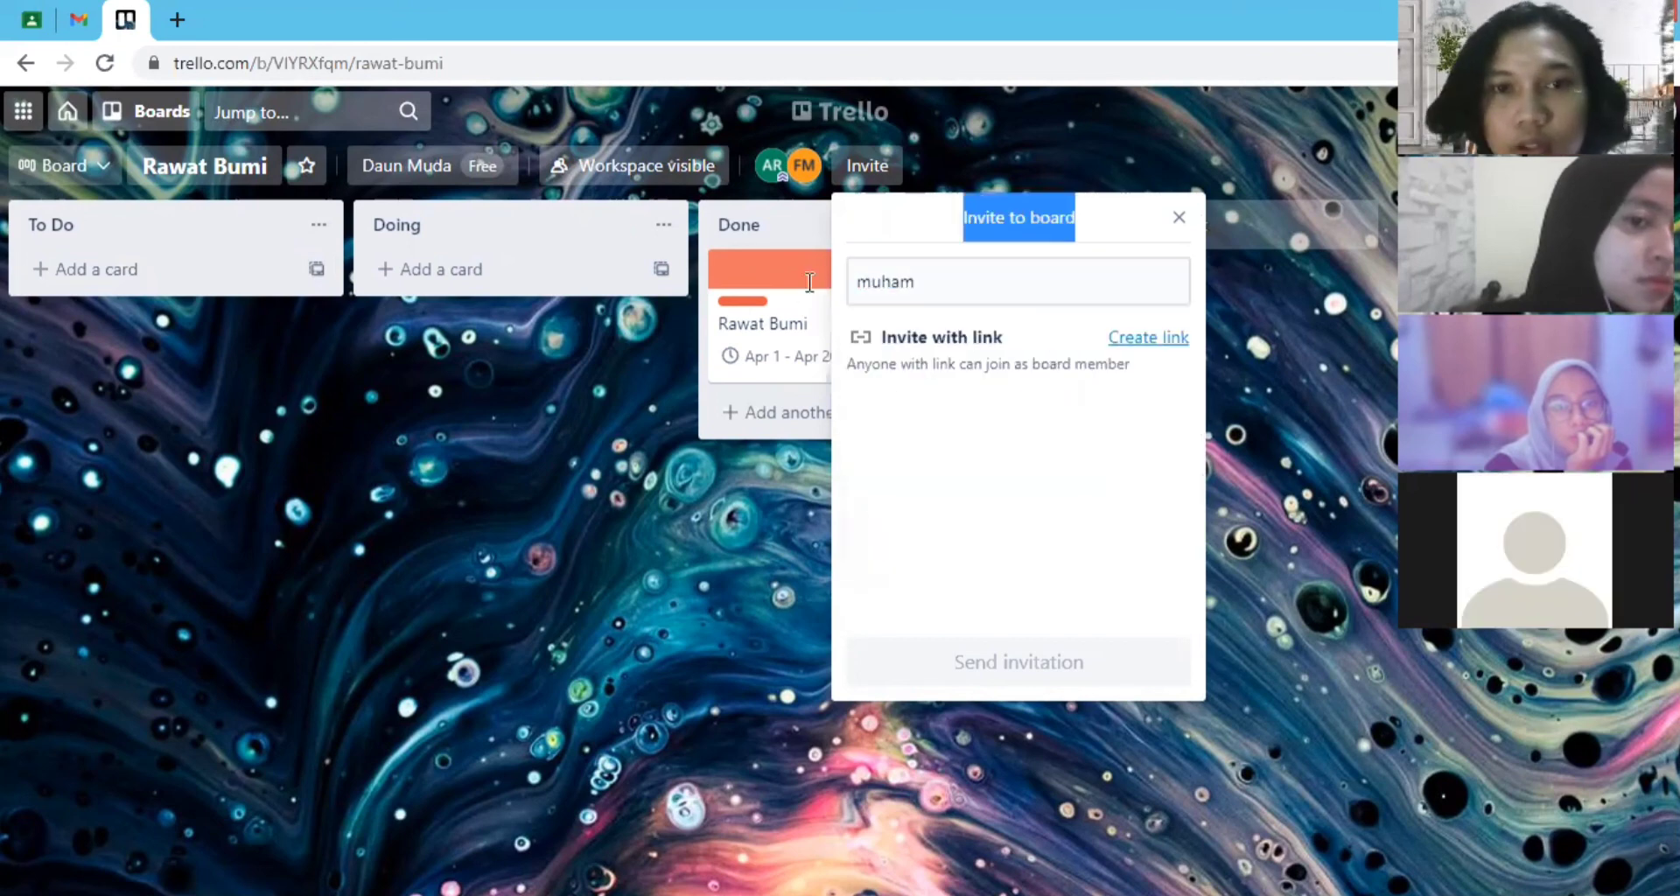
{"action": "key", "text": "ctrl+a"}
{"action": "key", "text": "BackSpace"}
{"action": "left_click", "coordinate": [1184, 217]}
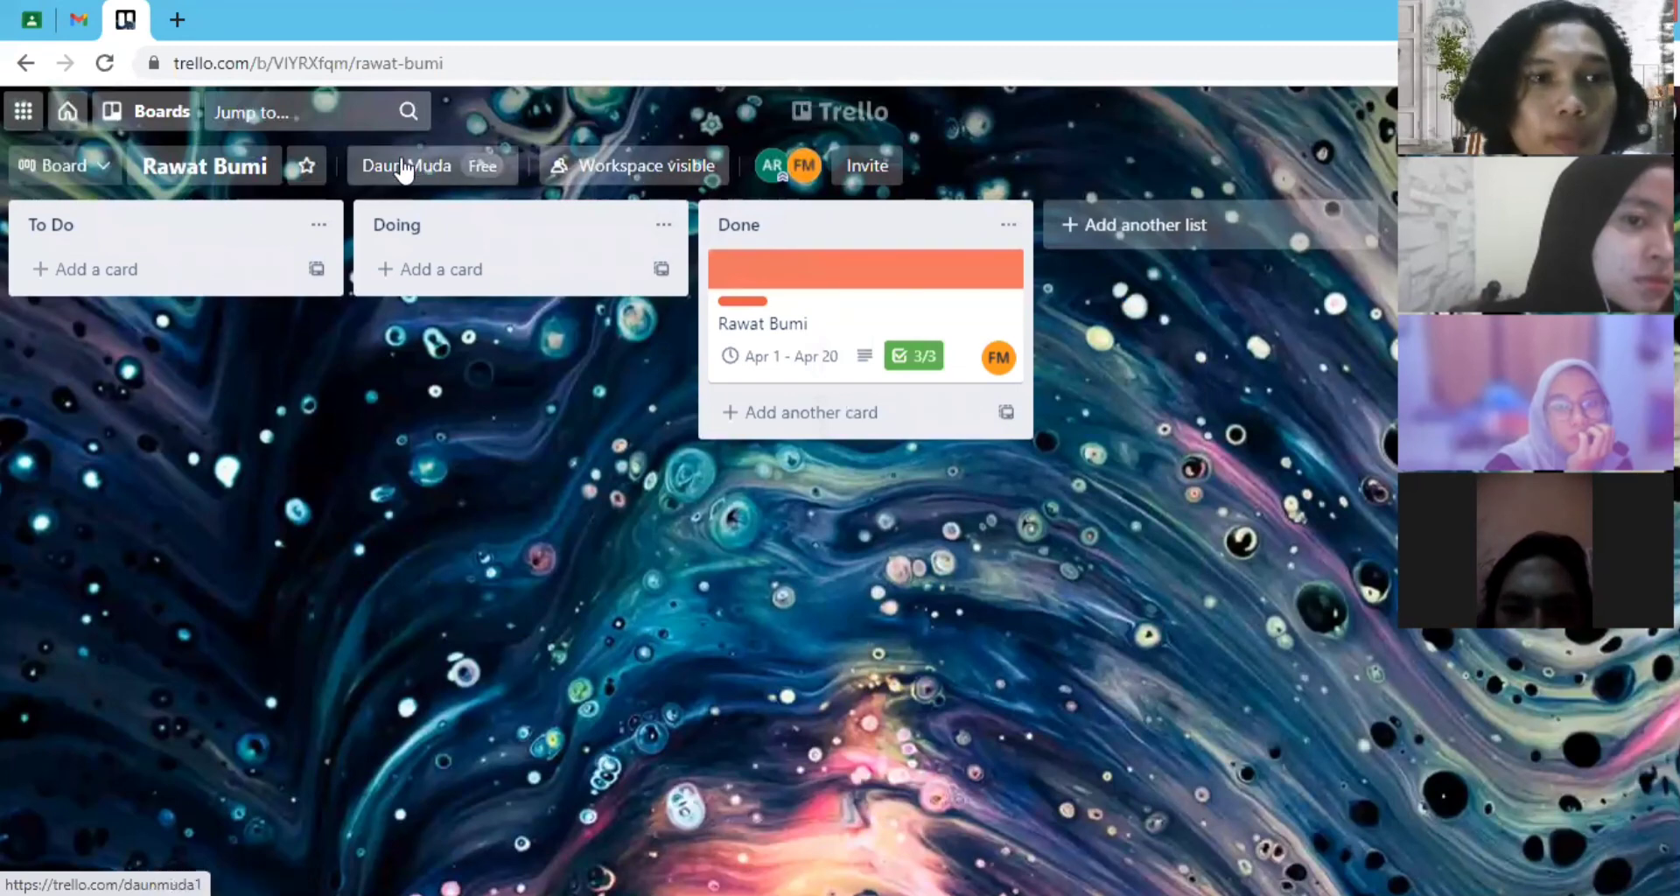
- Move the Rawat Bumi card from Done back to To Do and check the alternative views offered for the board
{"action": "left_click_drag", "start_coordinate": [817, 278], "coordinate": [213, 255]}
{"action": "left_click", "coordinate": [104, 169]}
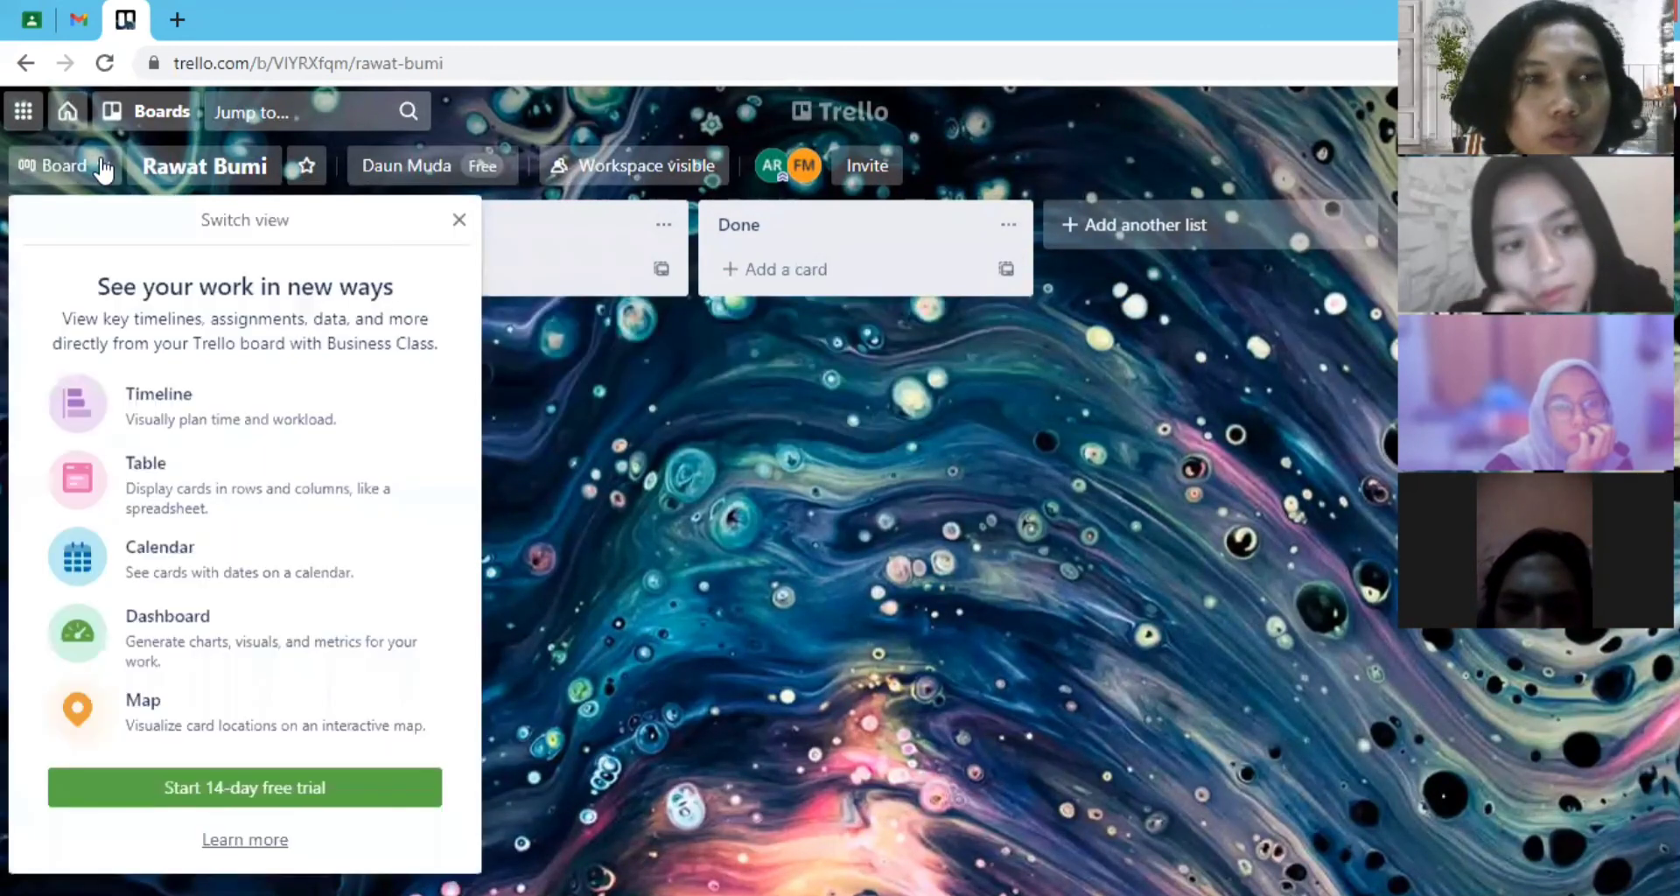
{"action": "left_click", "coordinate": [1395, 230]}
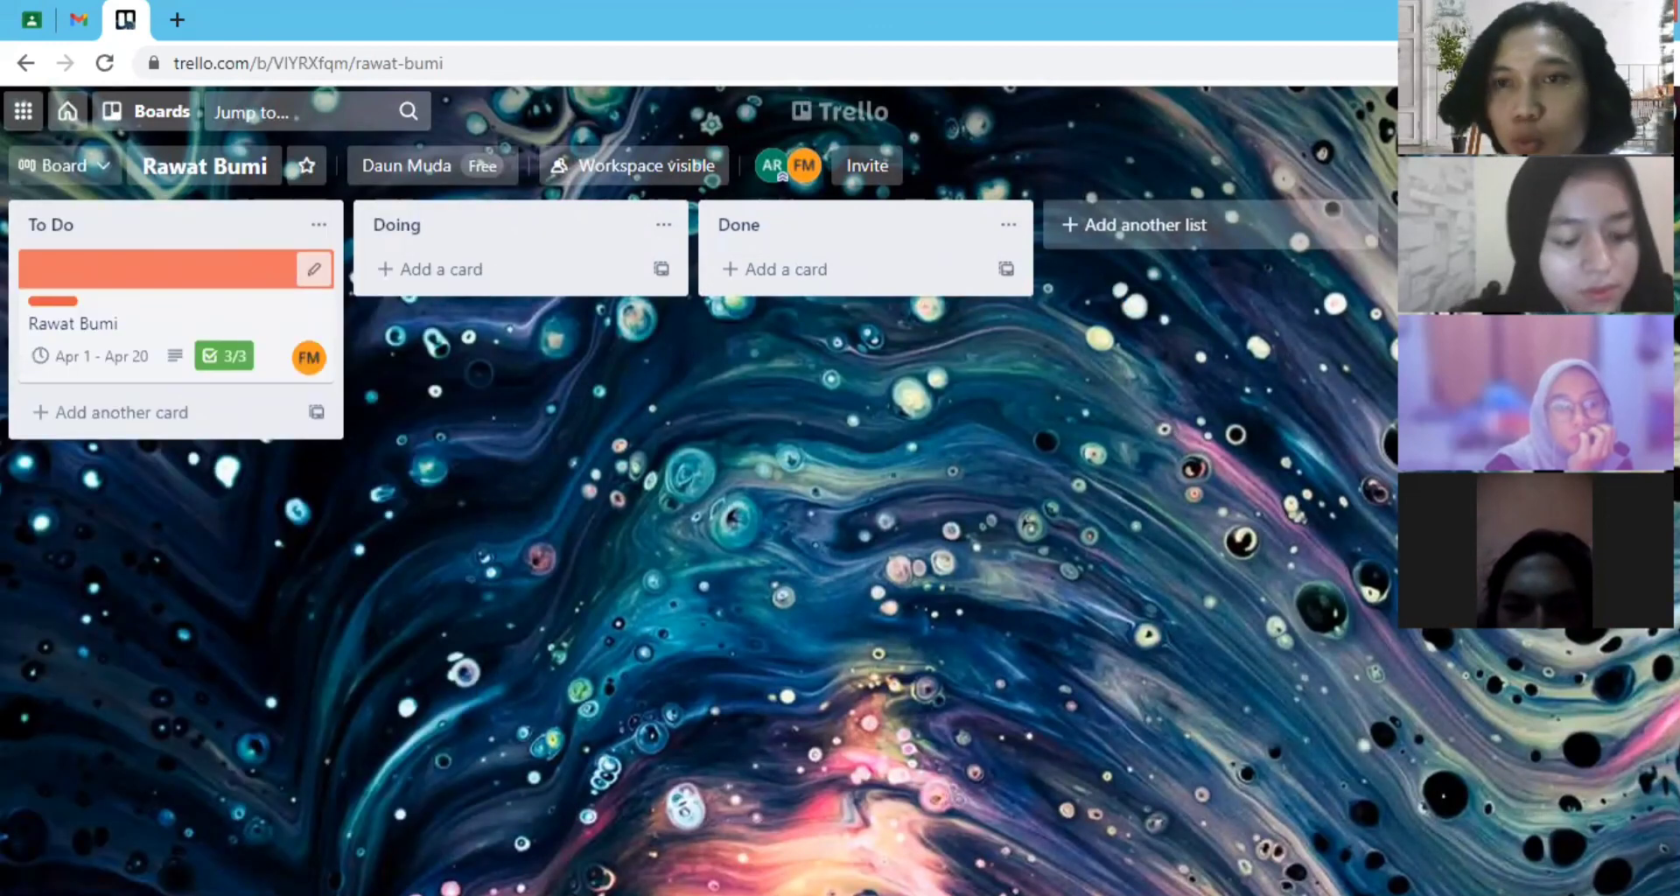
- Examine the board's About information, including its admin, description and member permissions
{"action": "left_click", "coordinate": [1593, 166]}
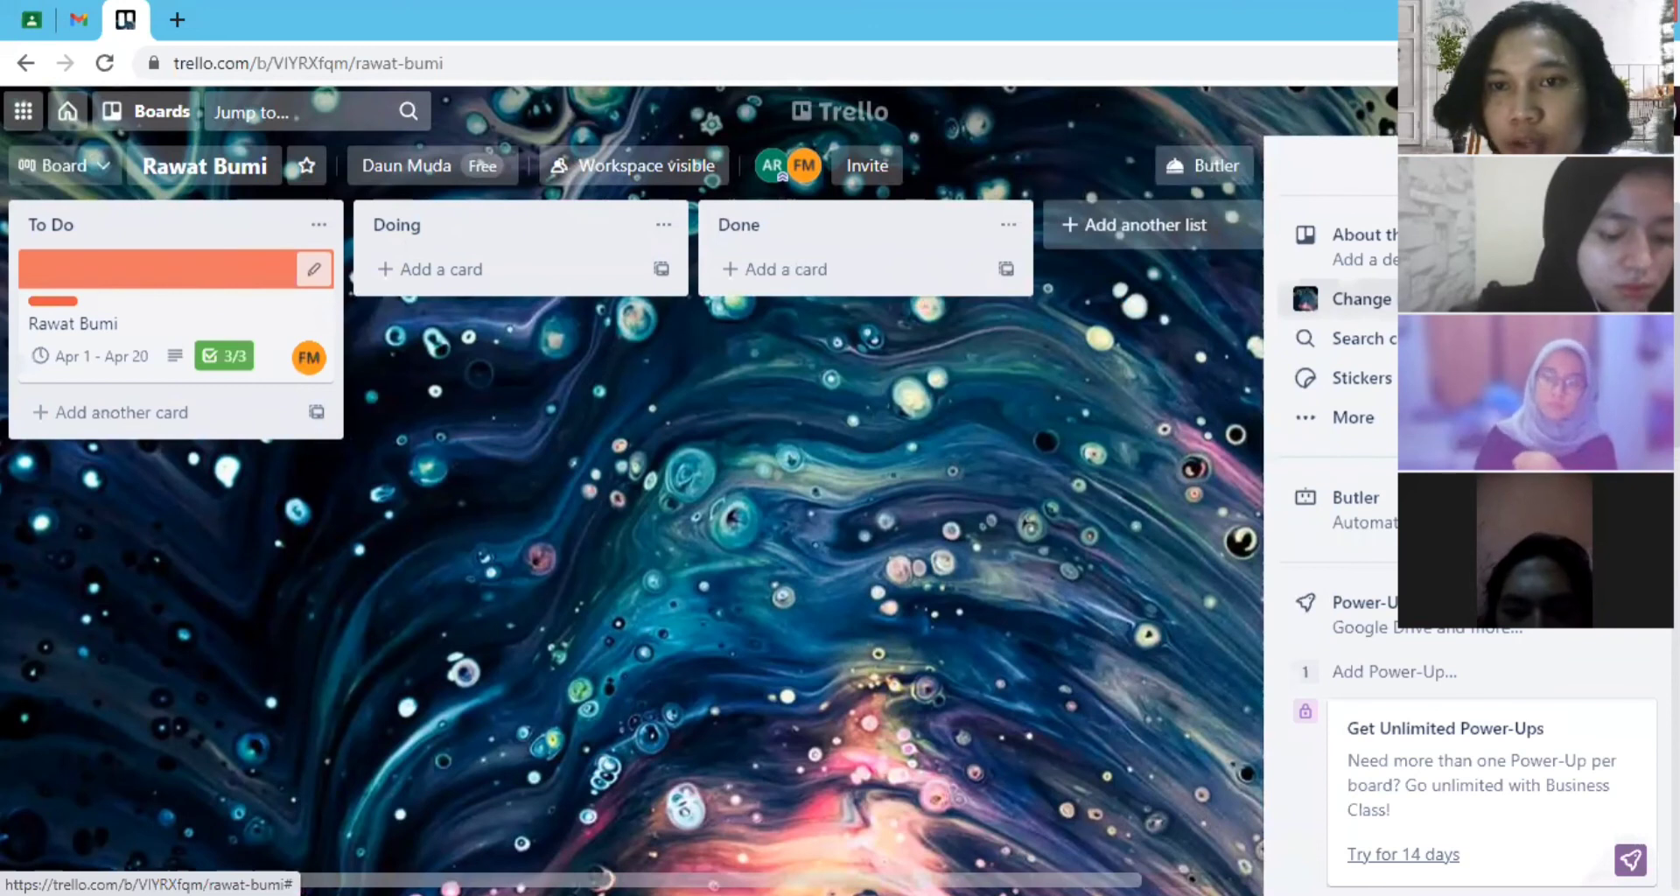
{"action": "left_click", "coordinate": [1389, 231]}
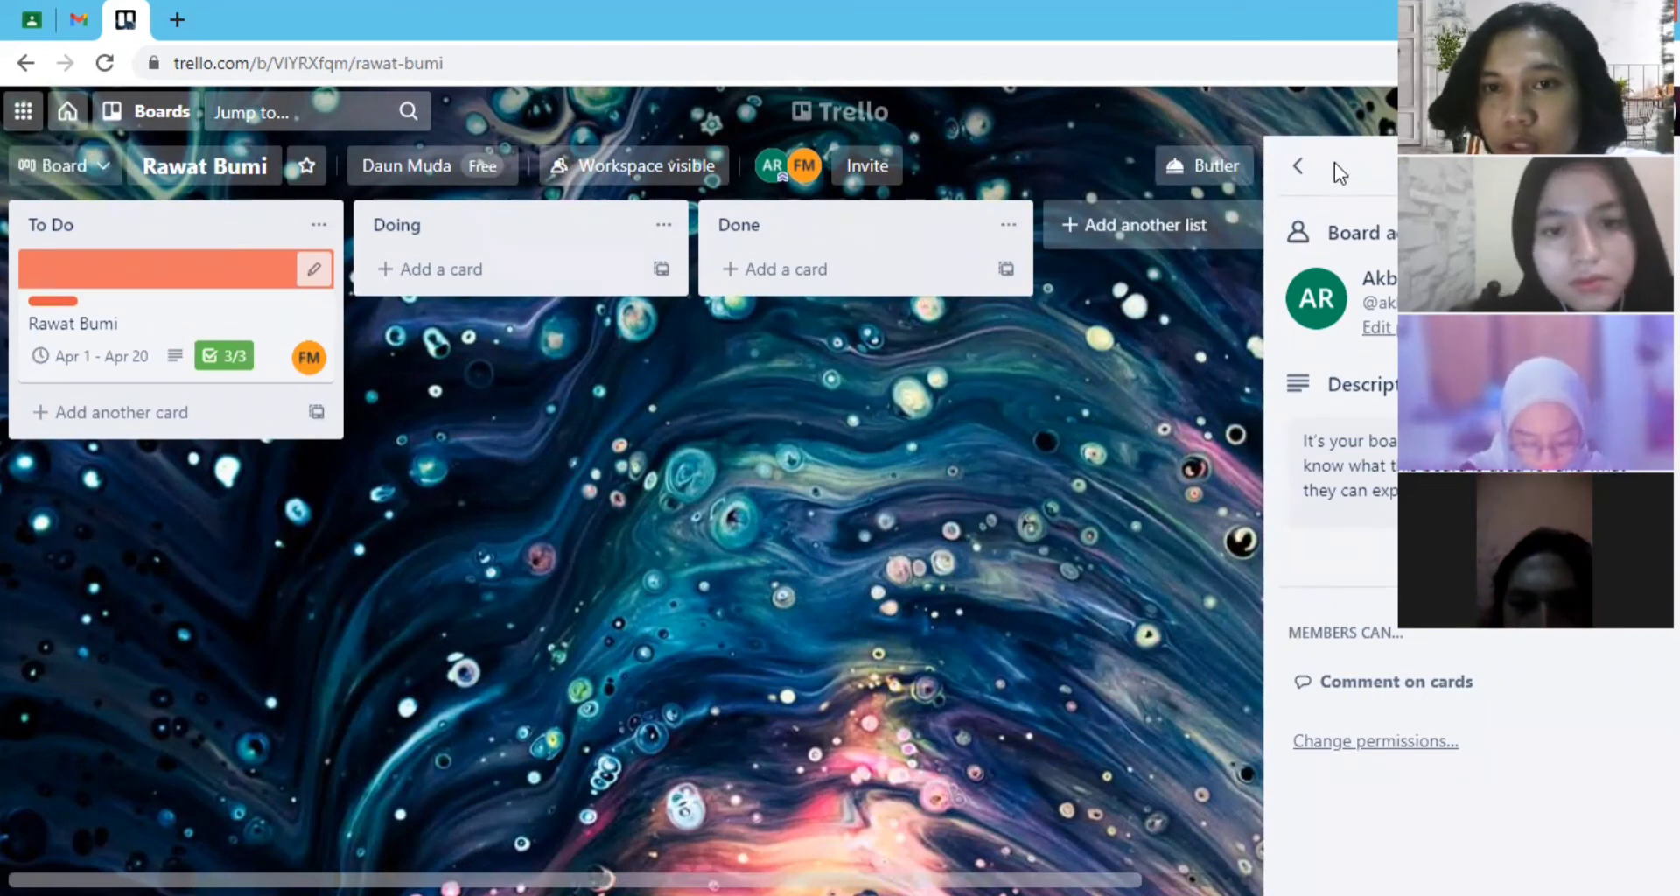
{"action": "left_click", "coordinate": [1300, 166]}
- Change the board background to the glowing cliff photo, trying the starry nebula photo first
{"action": "left_click", "coordinate": [1394, 297]}
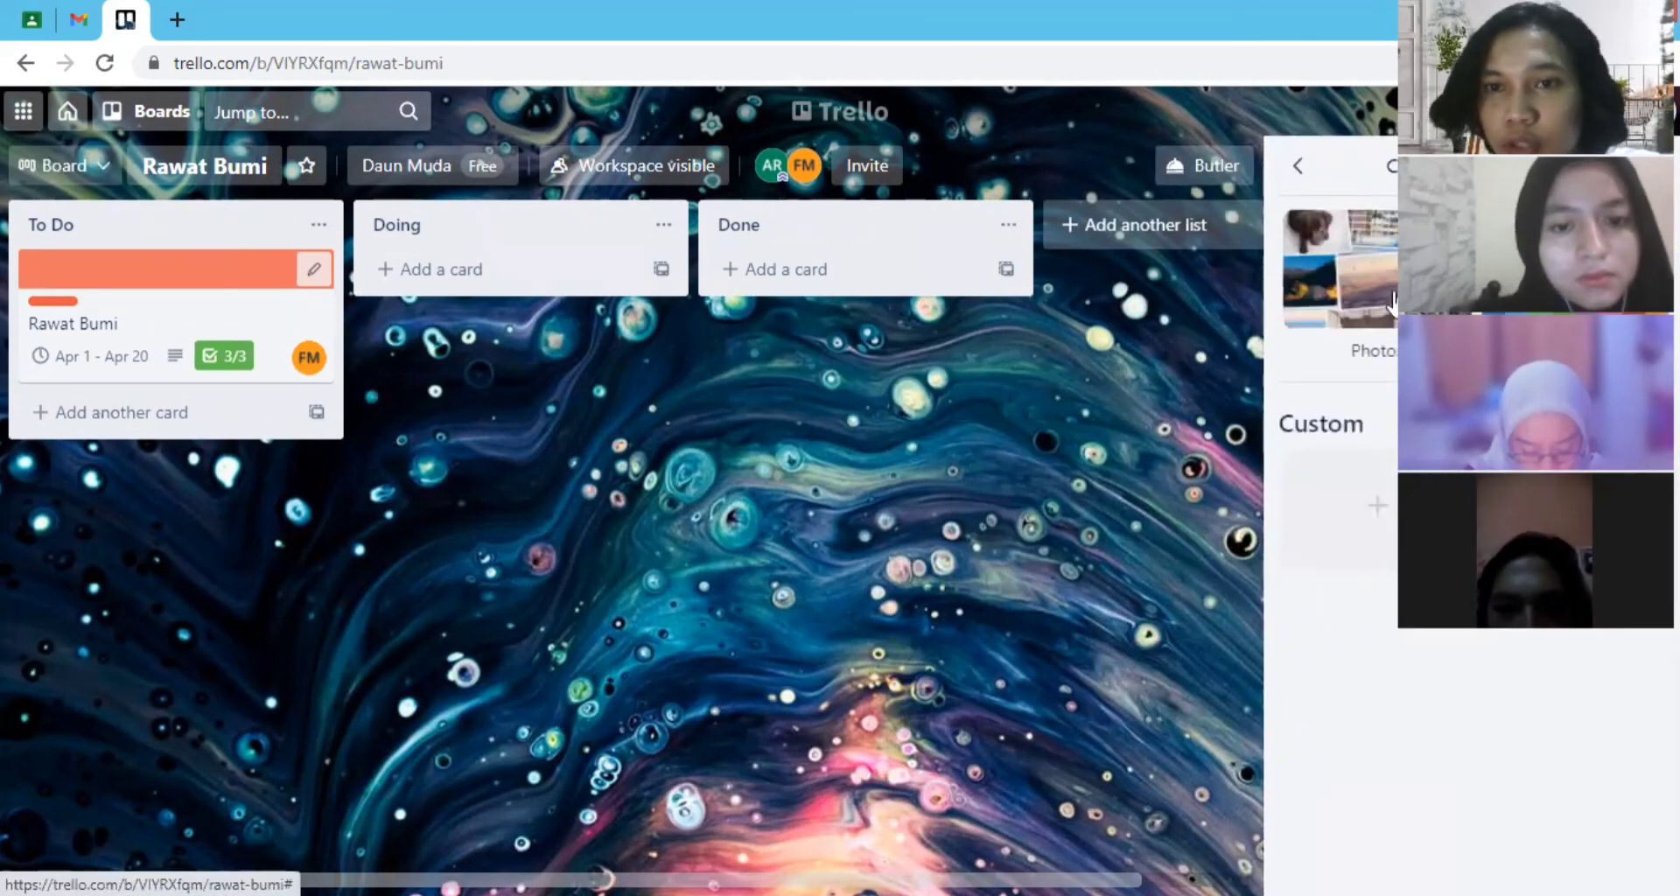
{"action": "left_click", "coordinate": [1393, 297]}
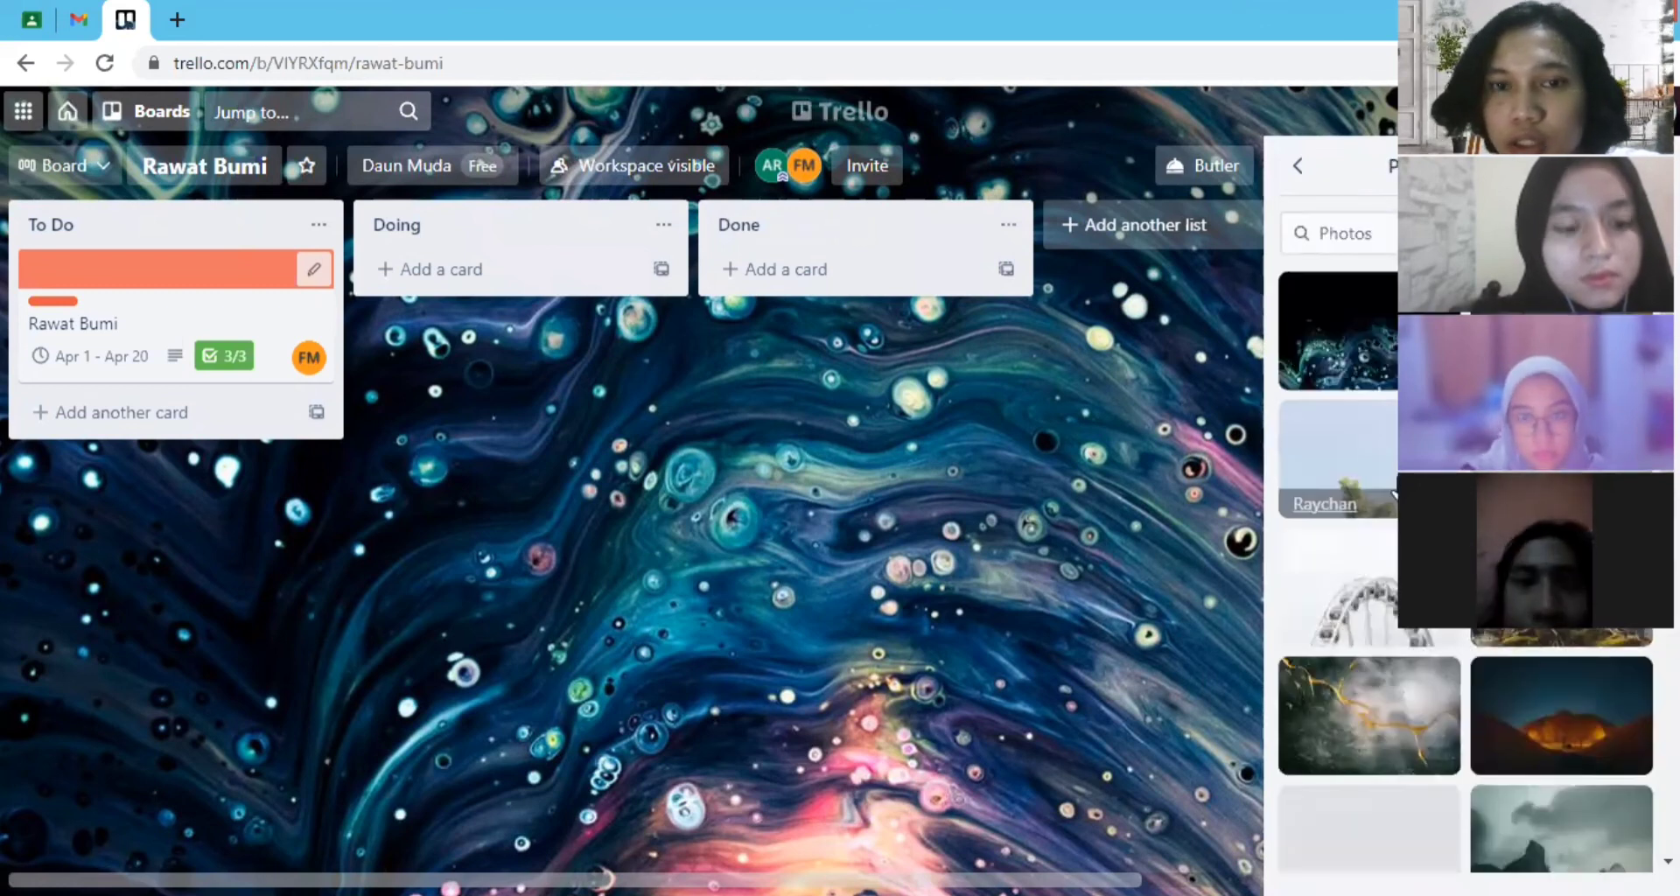
{"action": "left_click", "coordinate": [1348, 595]}
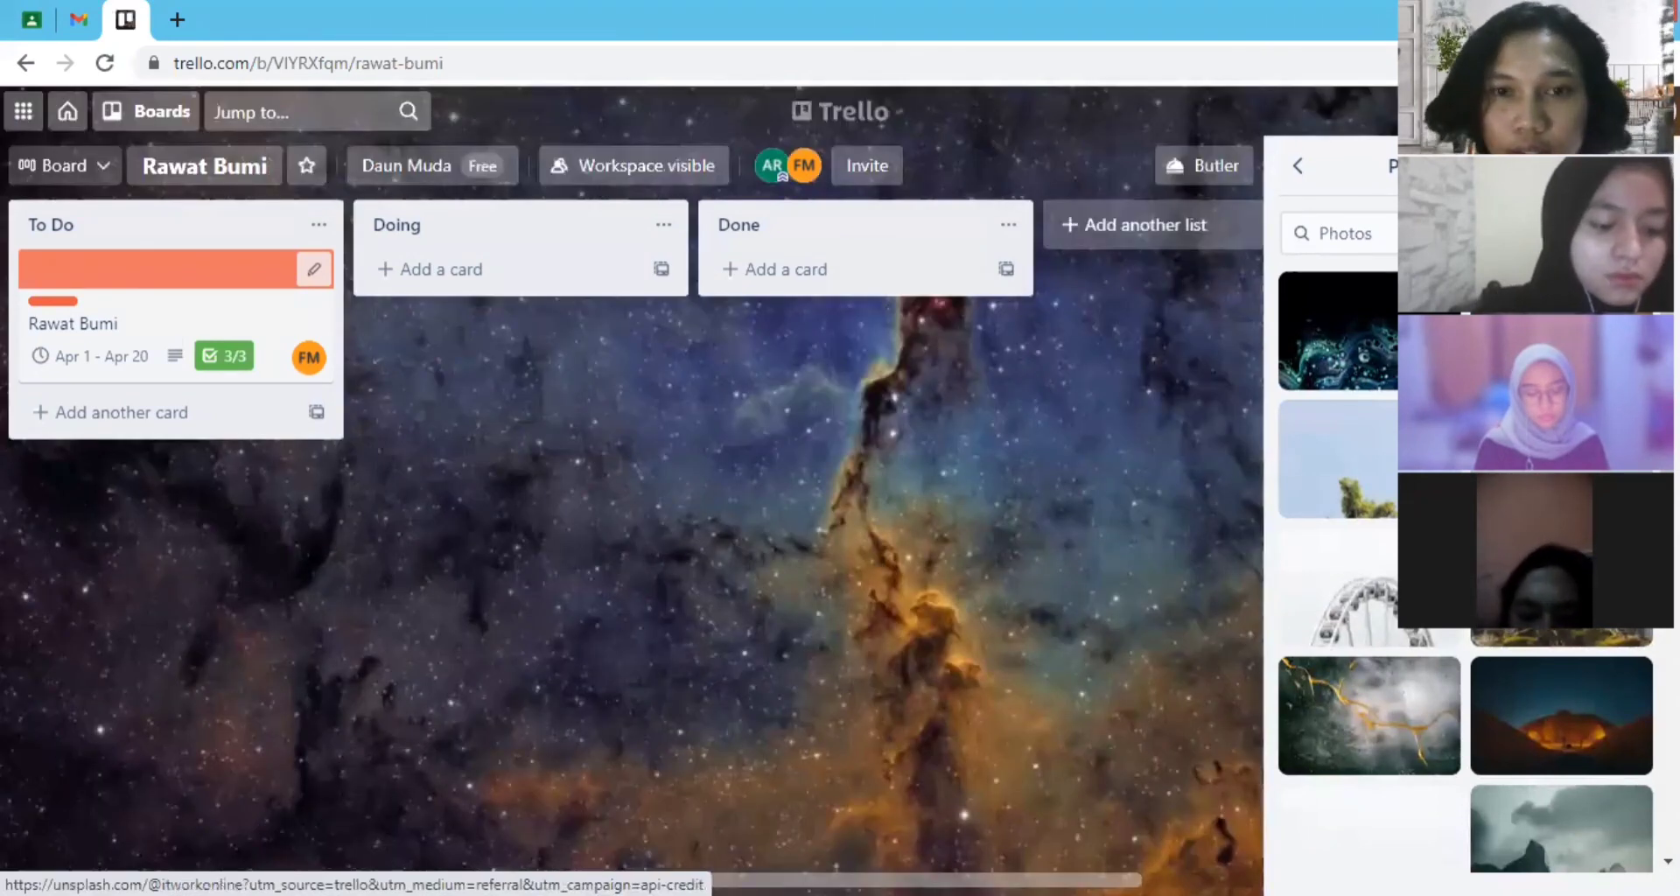
{"action": "left_click", "coordinate": [1550, 331]}
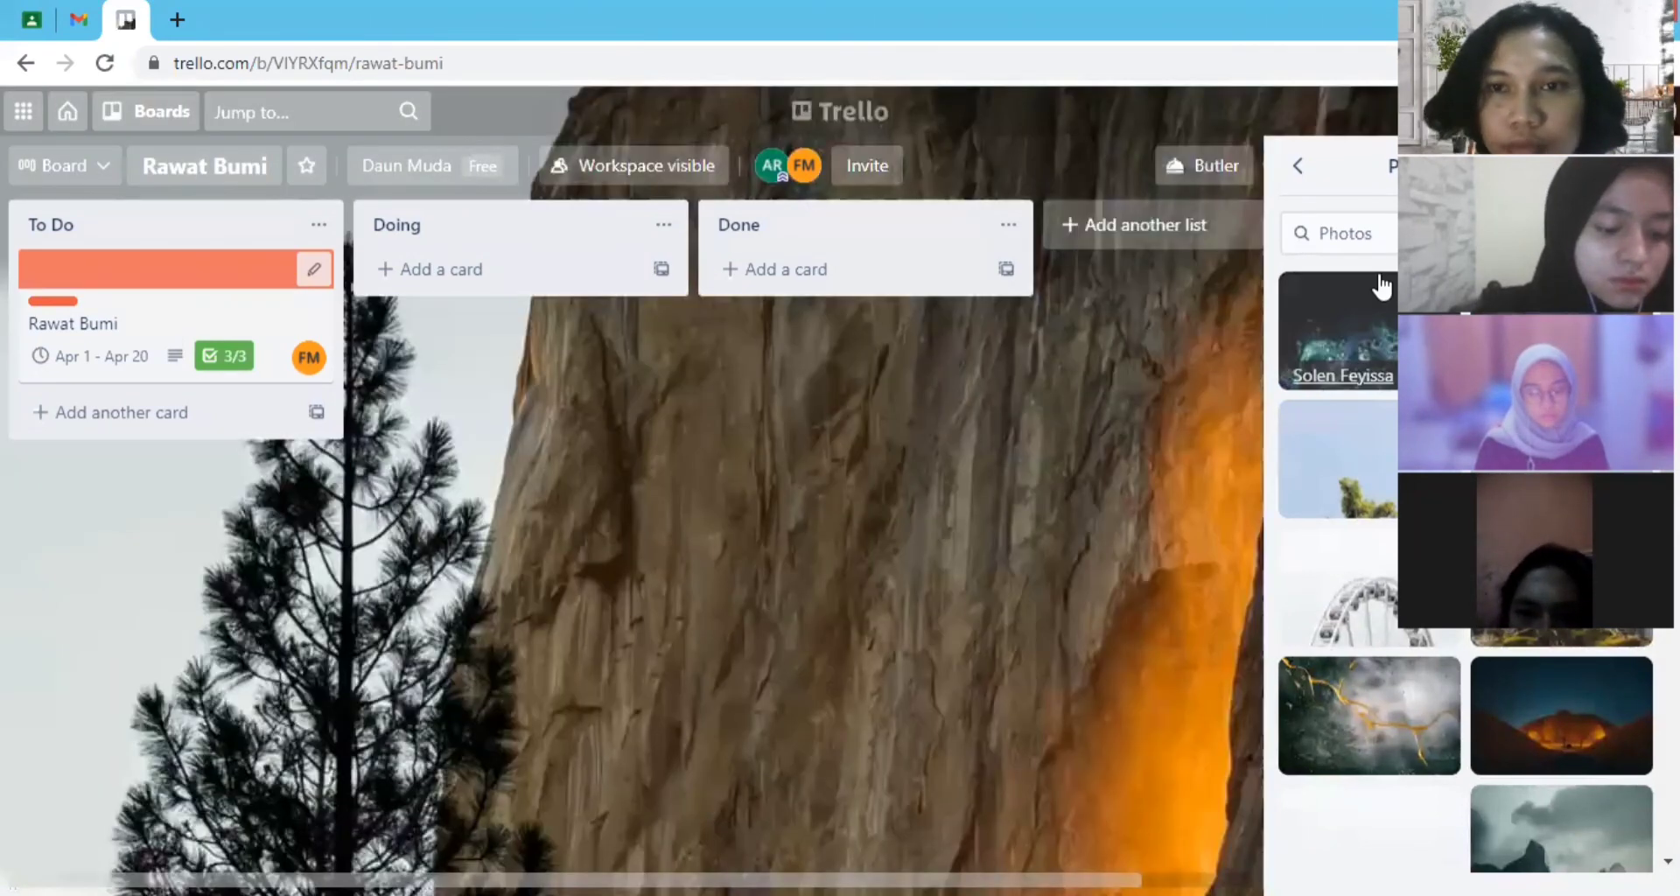
{"action": "left_click", "coordinate": [1299, 167]}
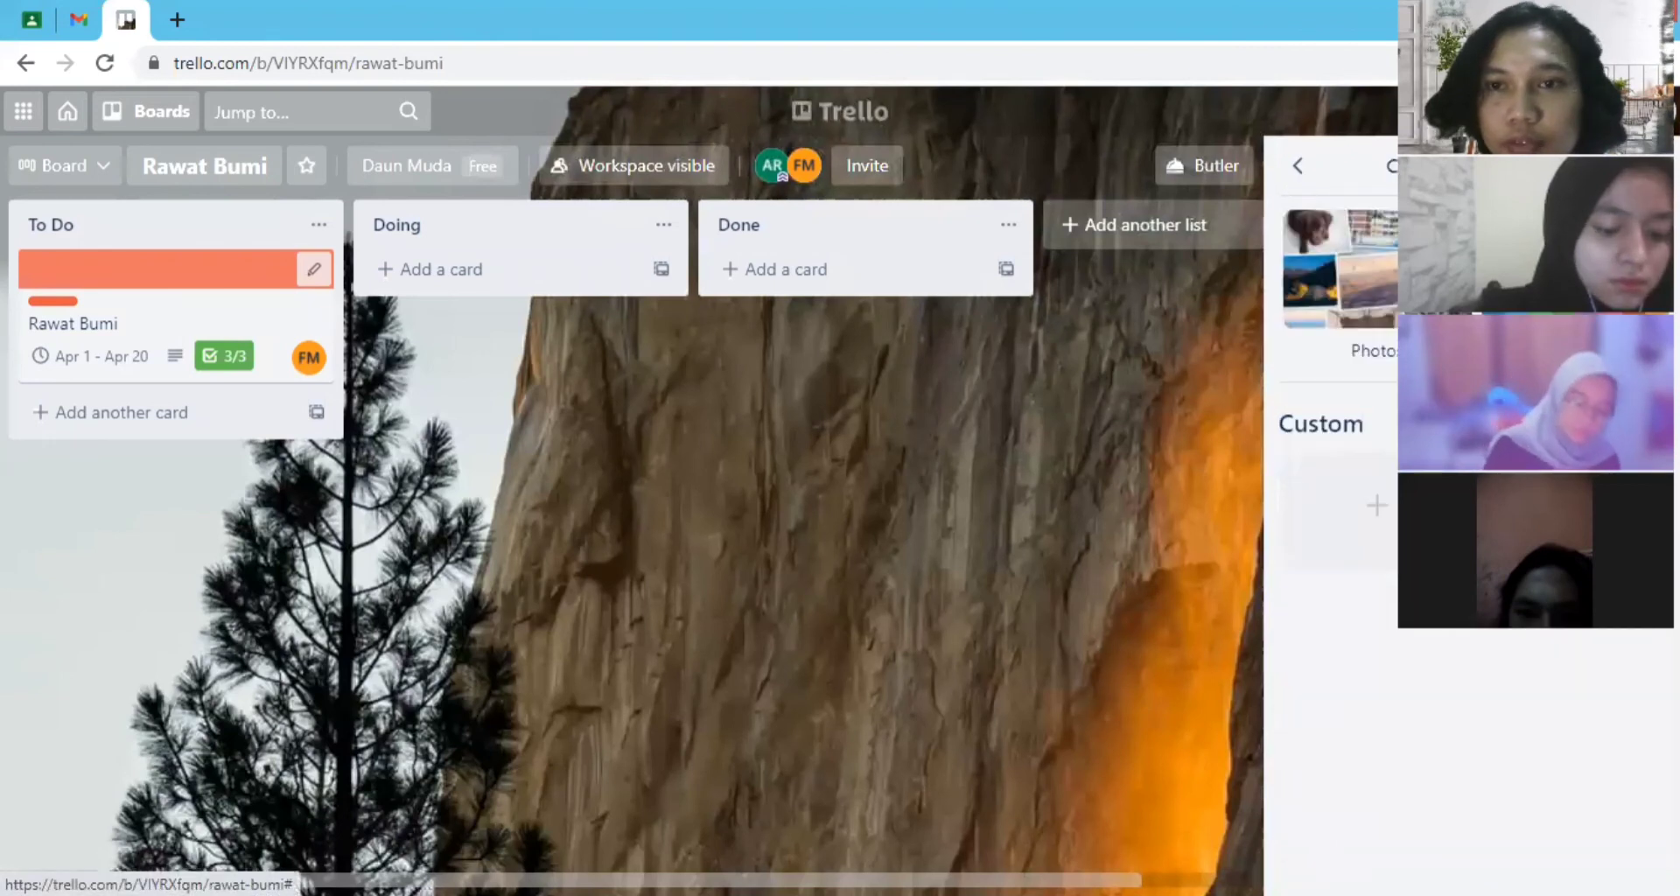
- Review the board's additional options, such as archiving, copying, exporting and the board link, and close the board menu
{"action": "left_click", "coordinate": [1305, 169]}
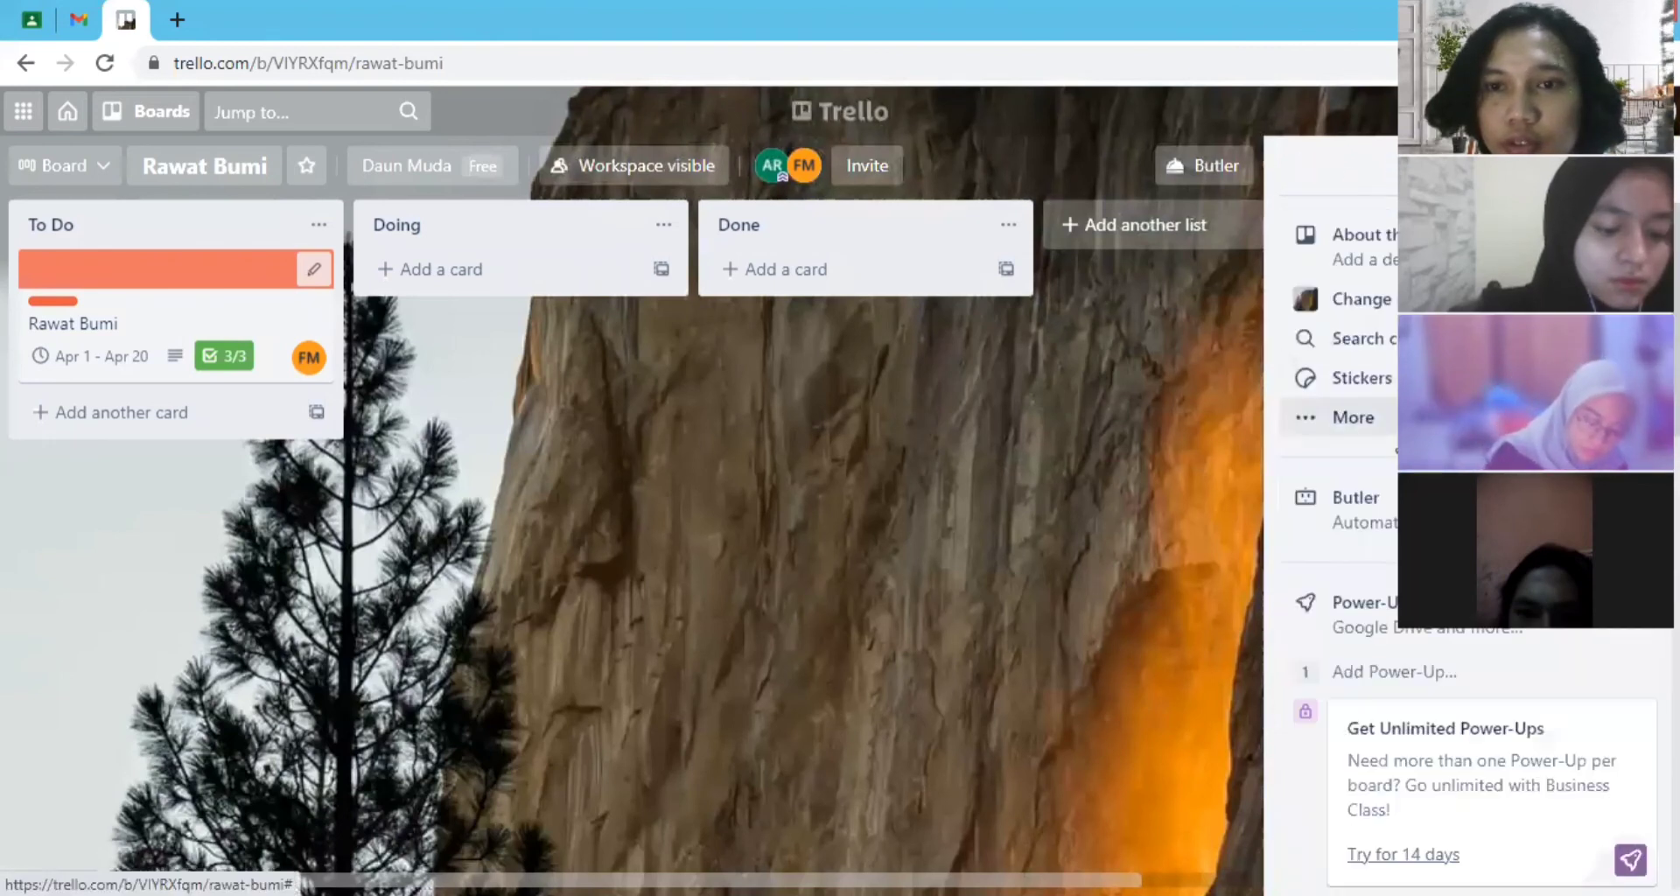
{"action": "left_click", "coordinate": [1390, 415]}
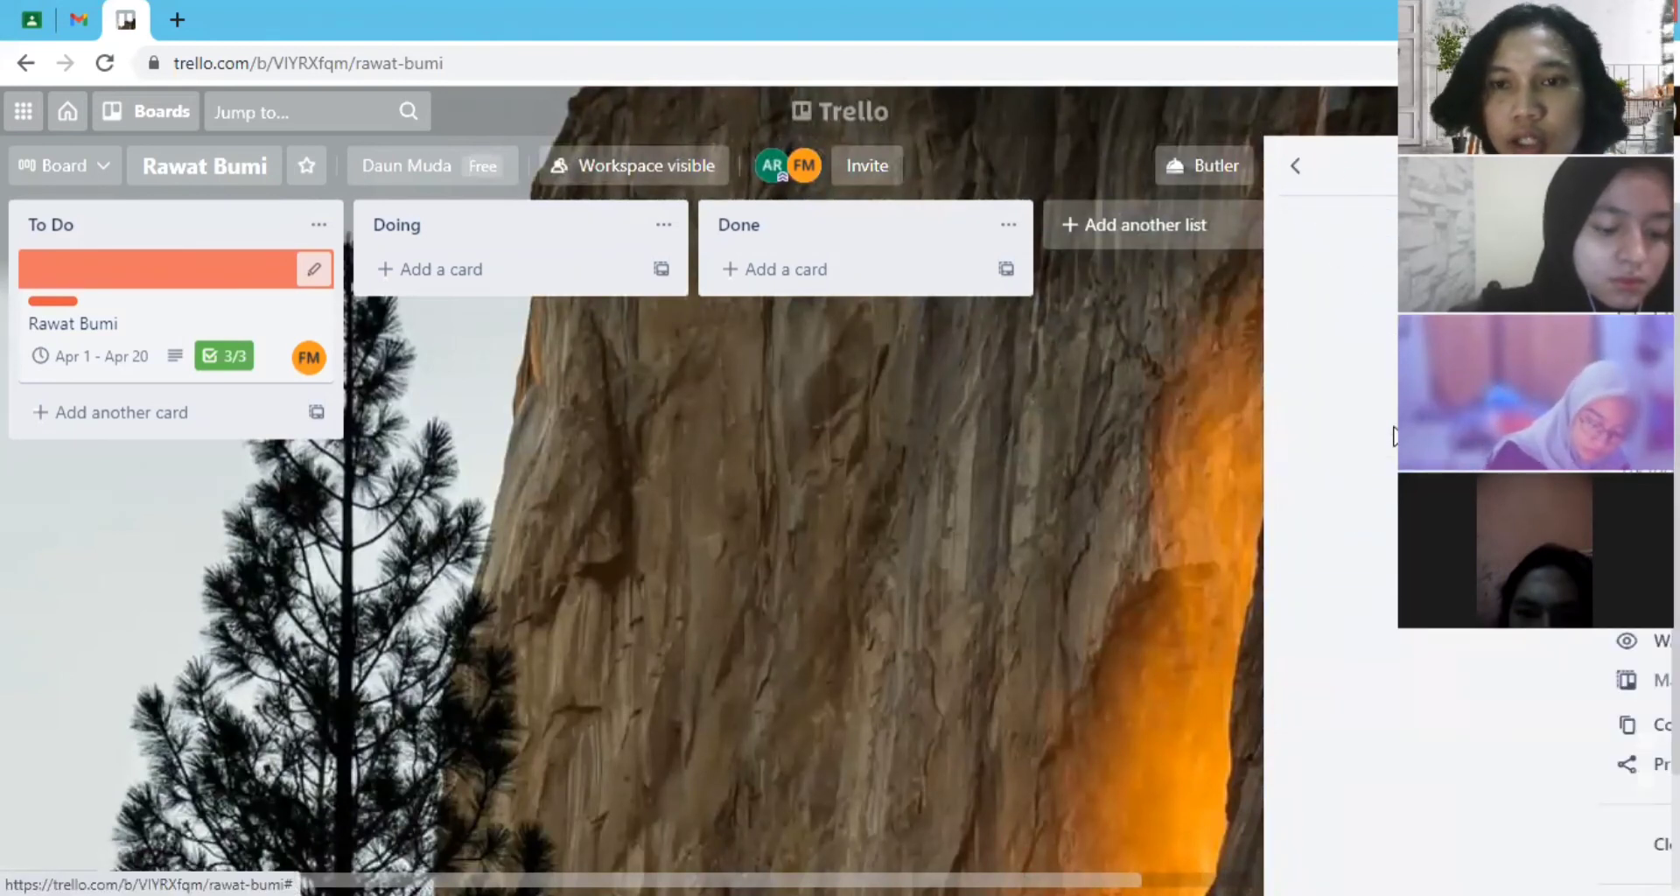
{"action": "left_click", "coordinate": [1303, 169]}
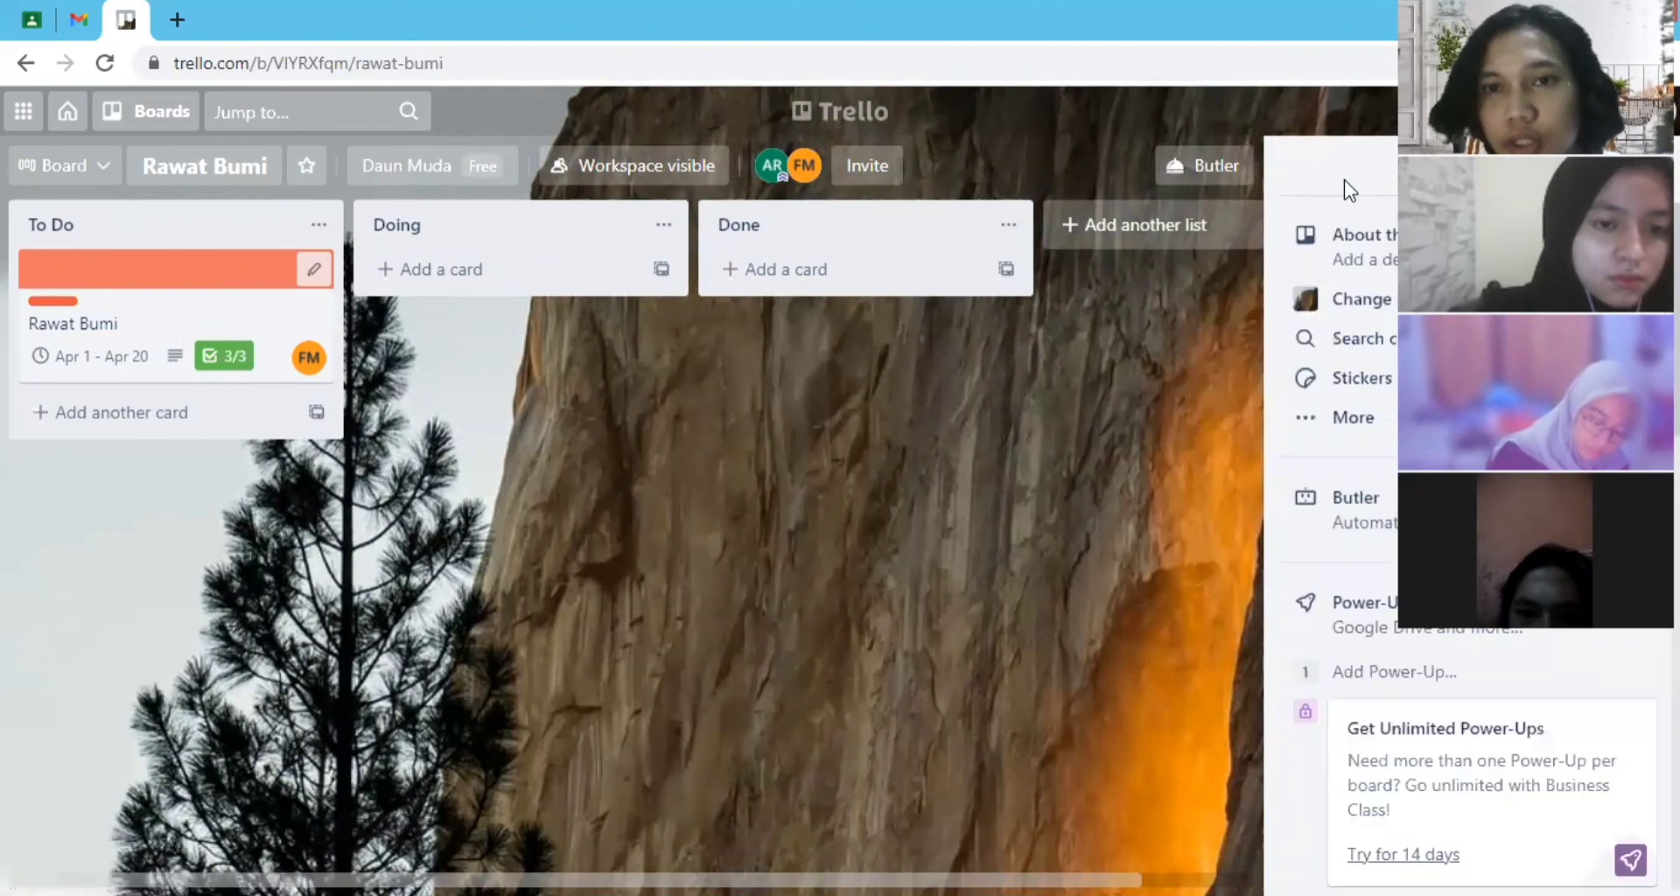
{"action": "left_click", "coordinate": [1646, 167]}
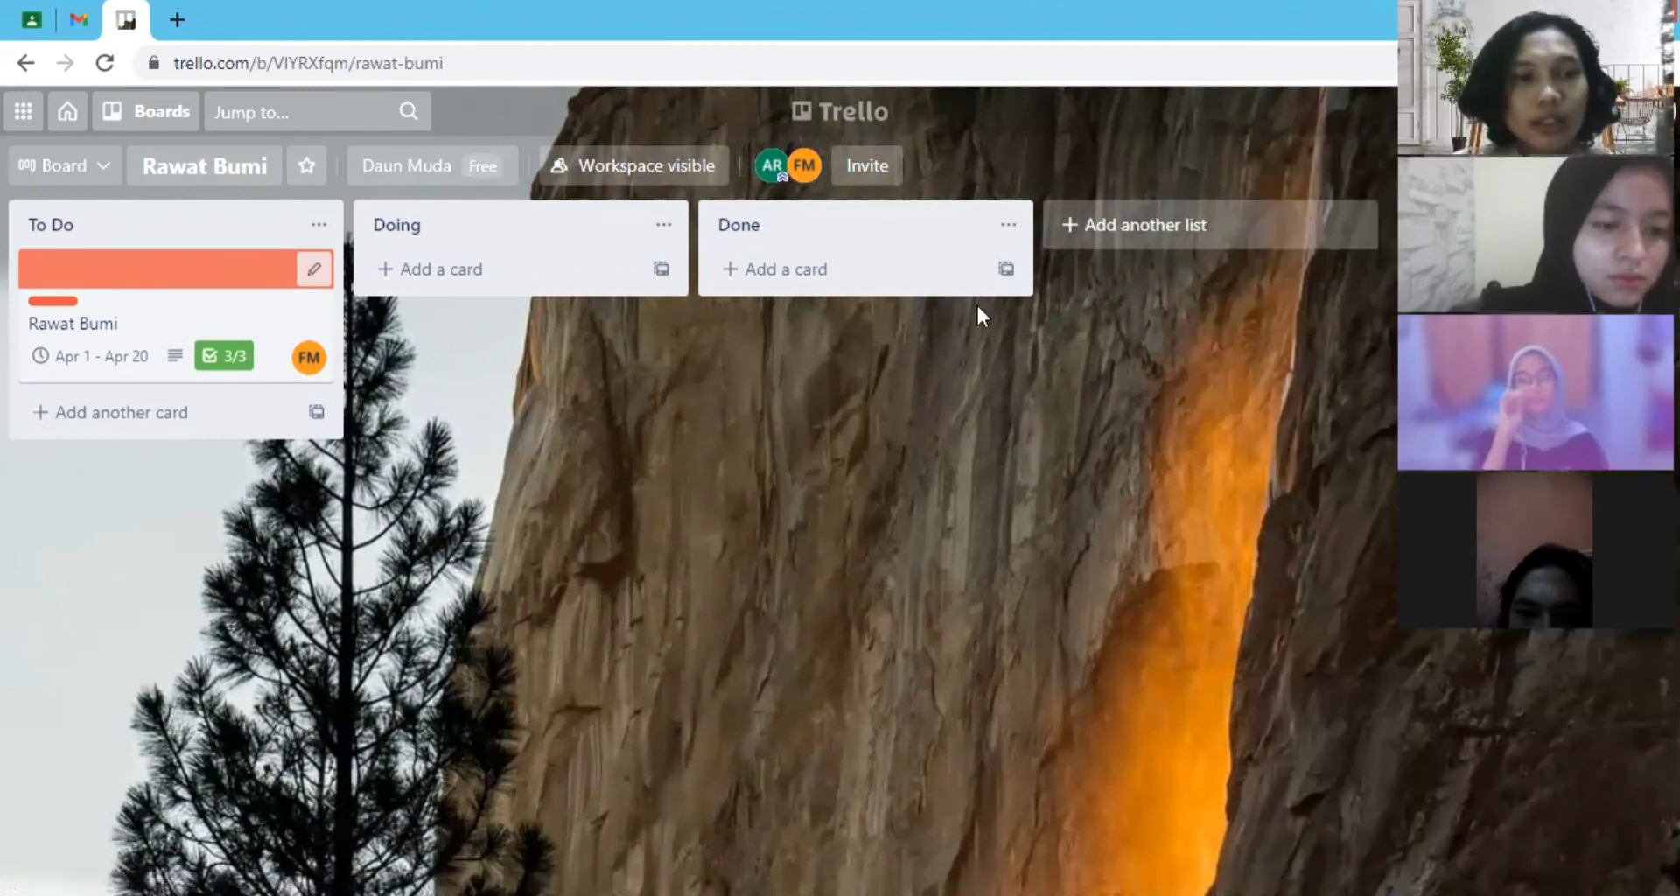